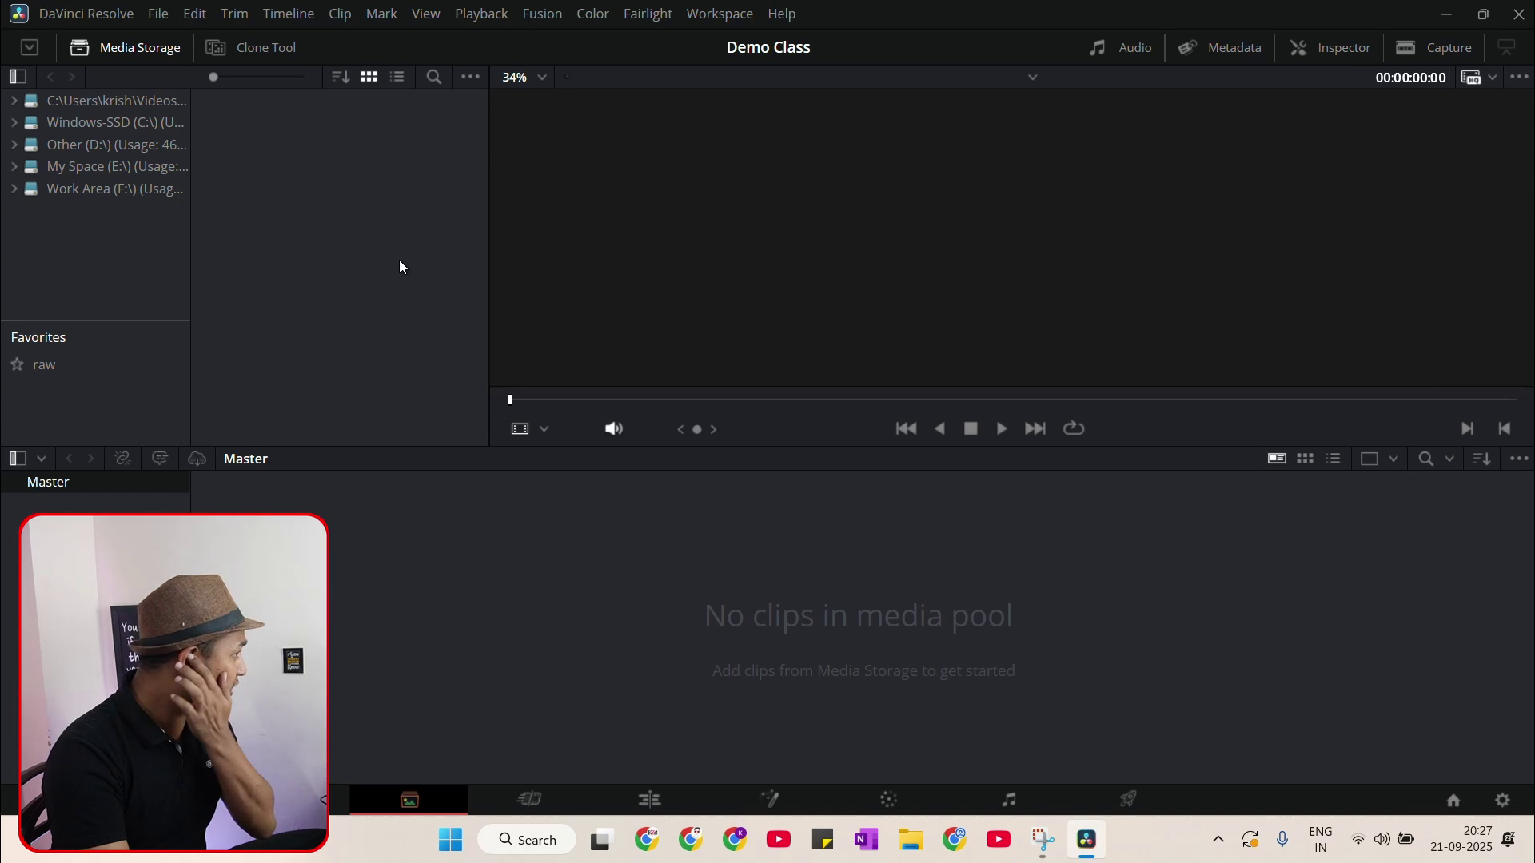
Hide and reshow the Media Storage browser, and look through the listed drives down to Work Area (F:)
{"action": "left_click", "coordinate": [132, 50]}
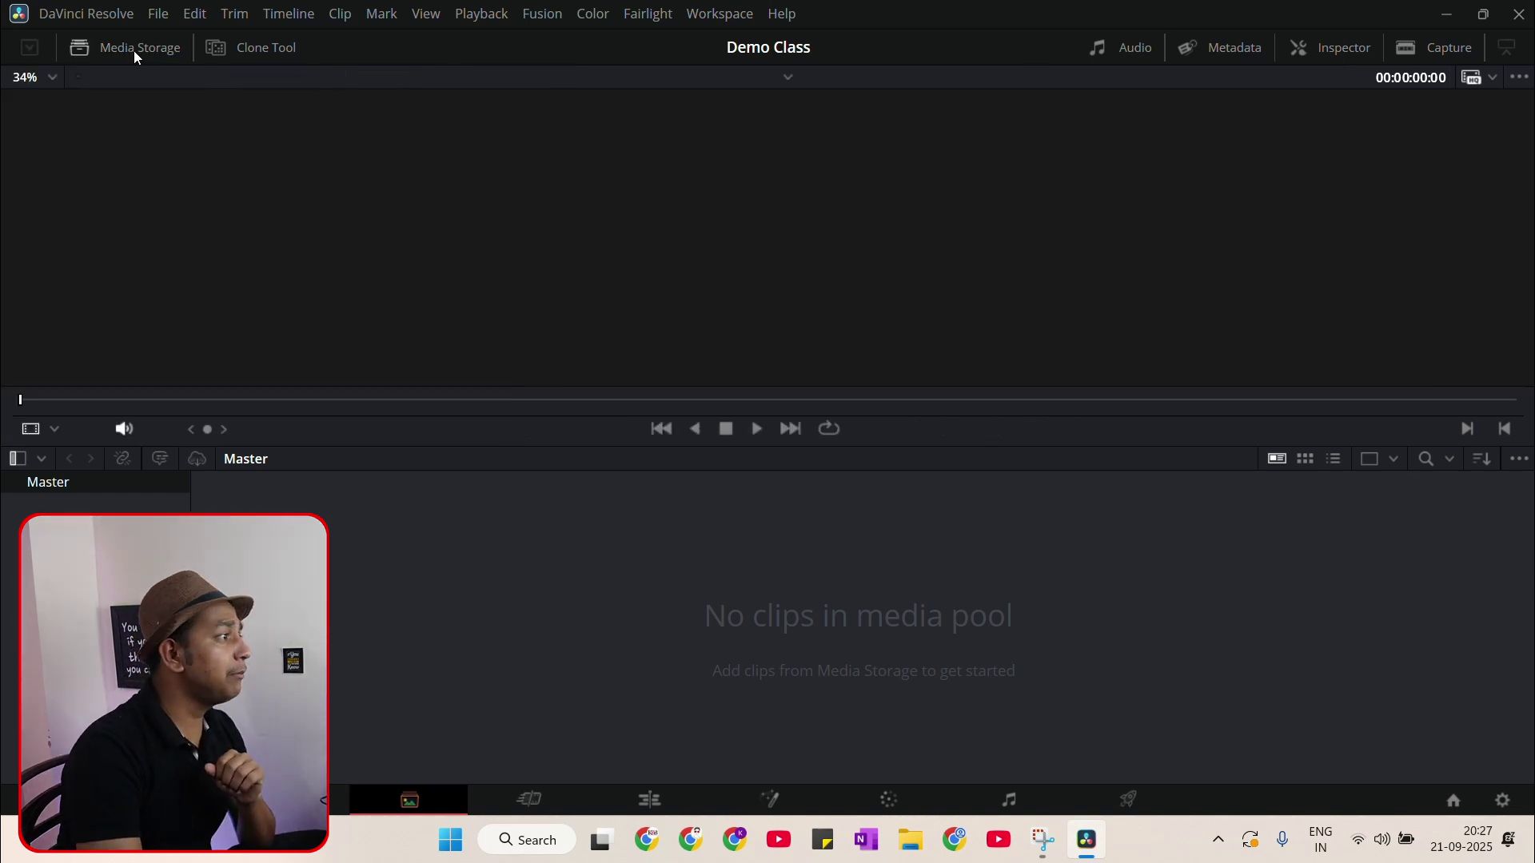
{"action": "left_click", "coordinate": [132, 51]}
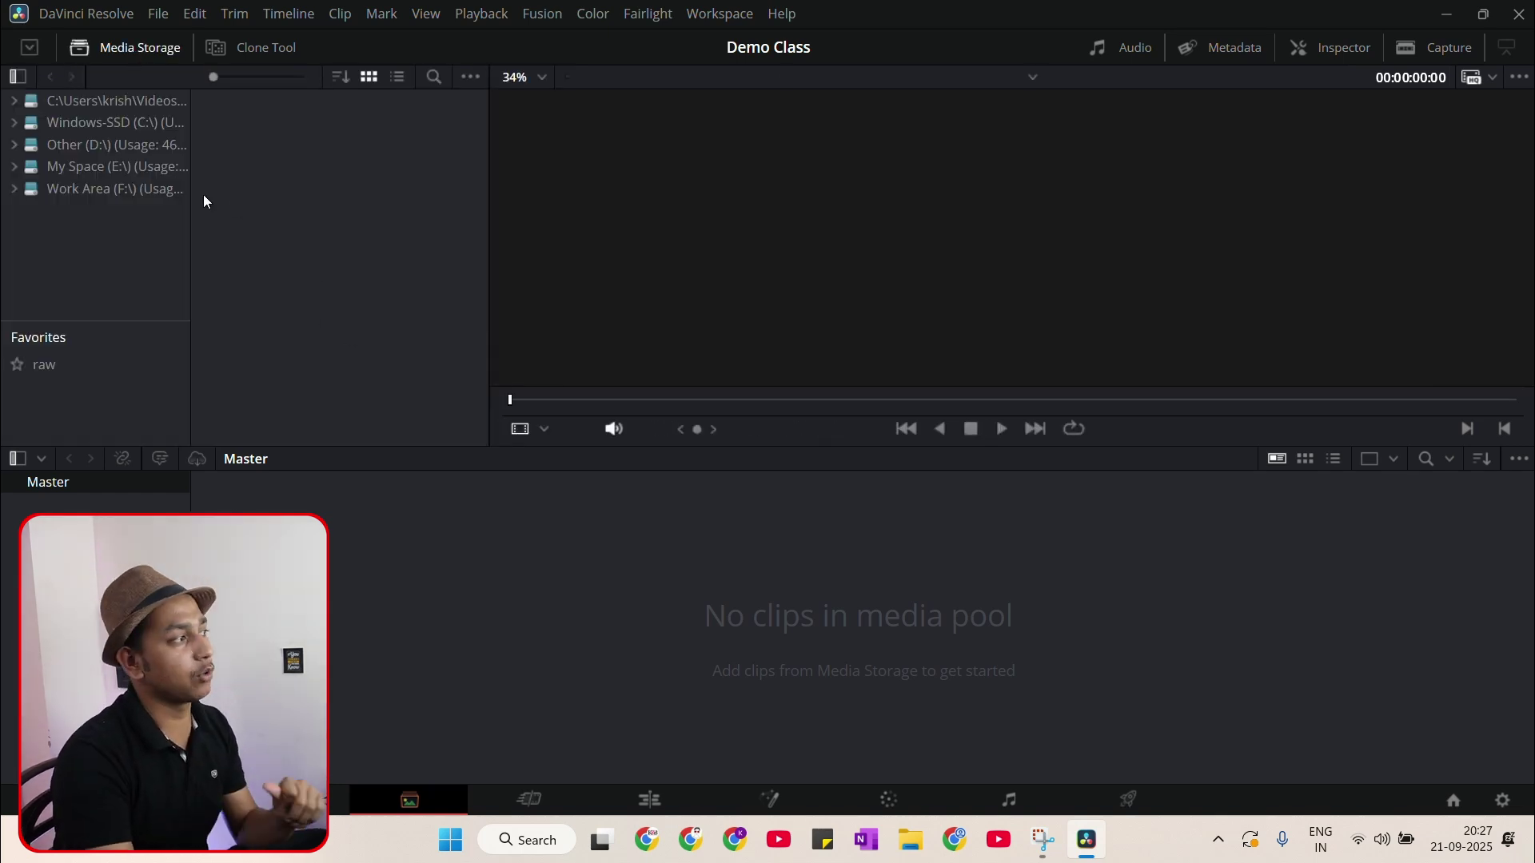
{"action": "left_click", "coordinate": [151, 93]}
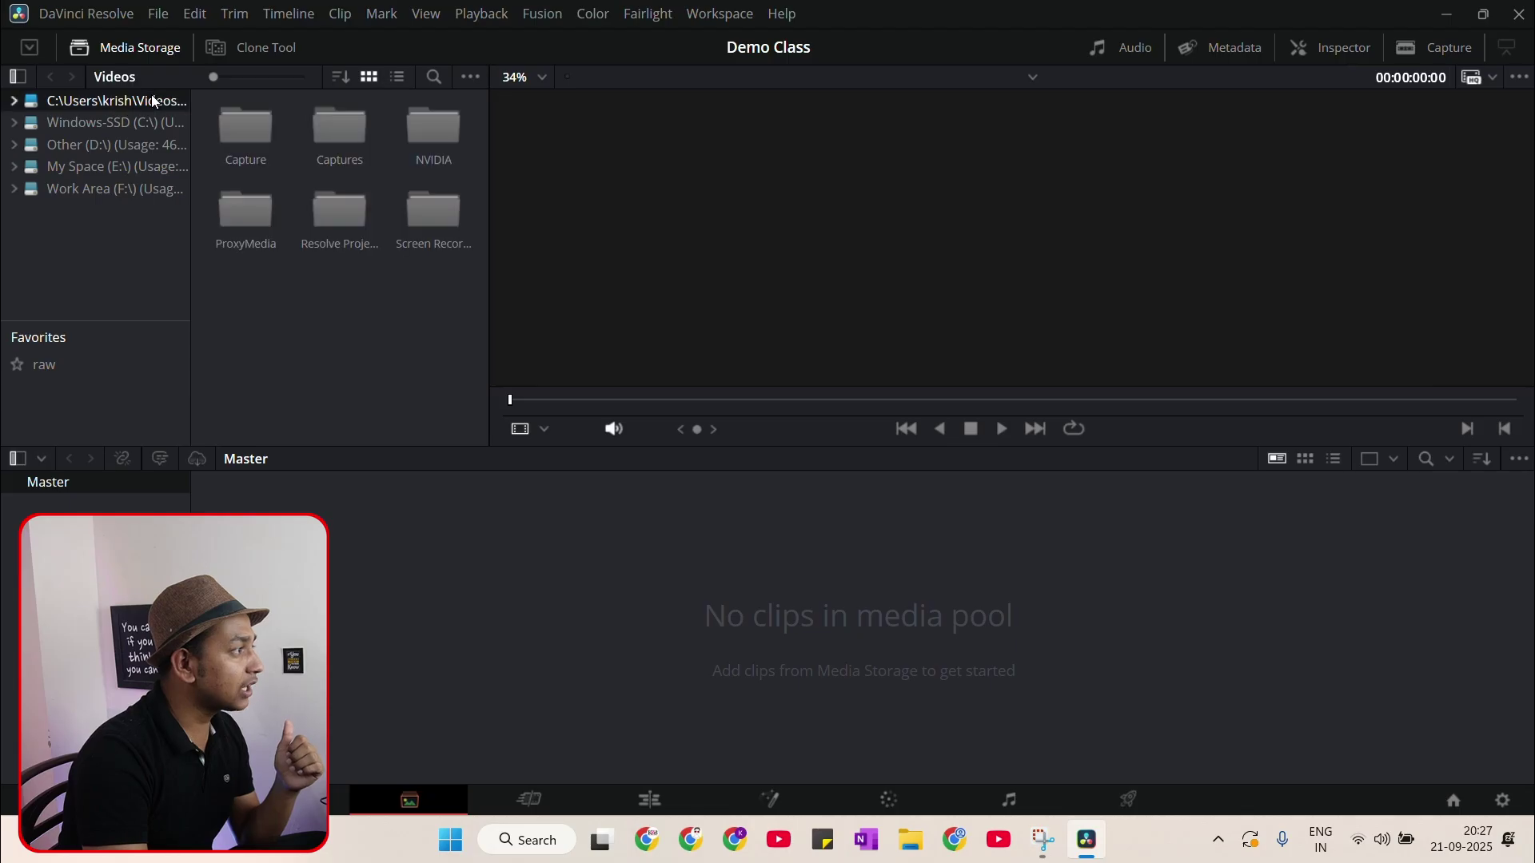
{"action": "left_click", "coordinate": [151, 123]}
{"action": "left_click", "coordinate": [149, 144]}
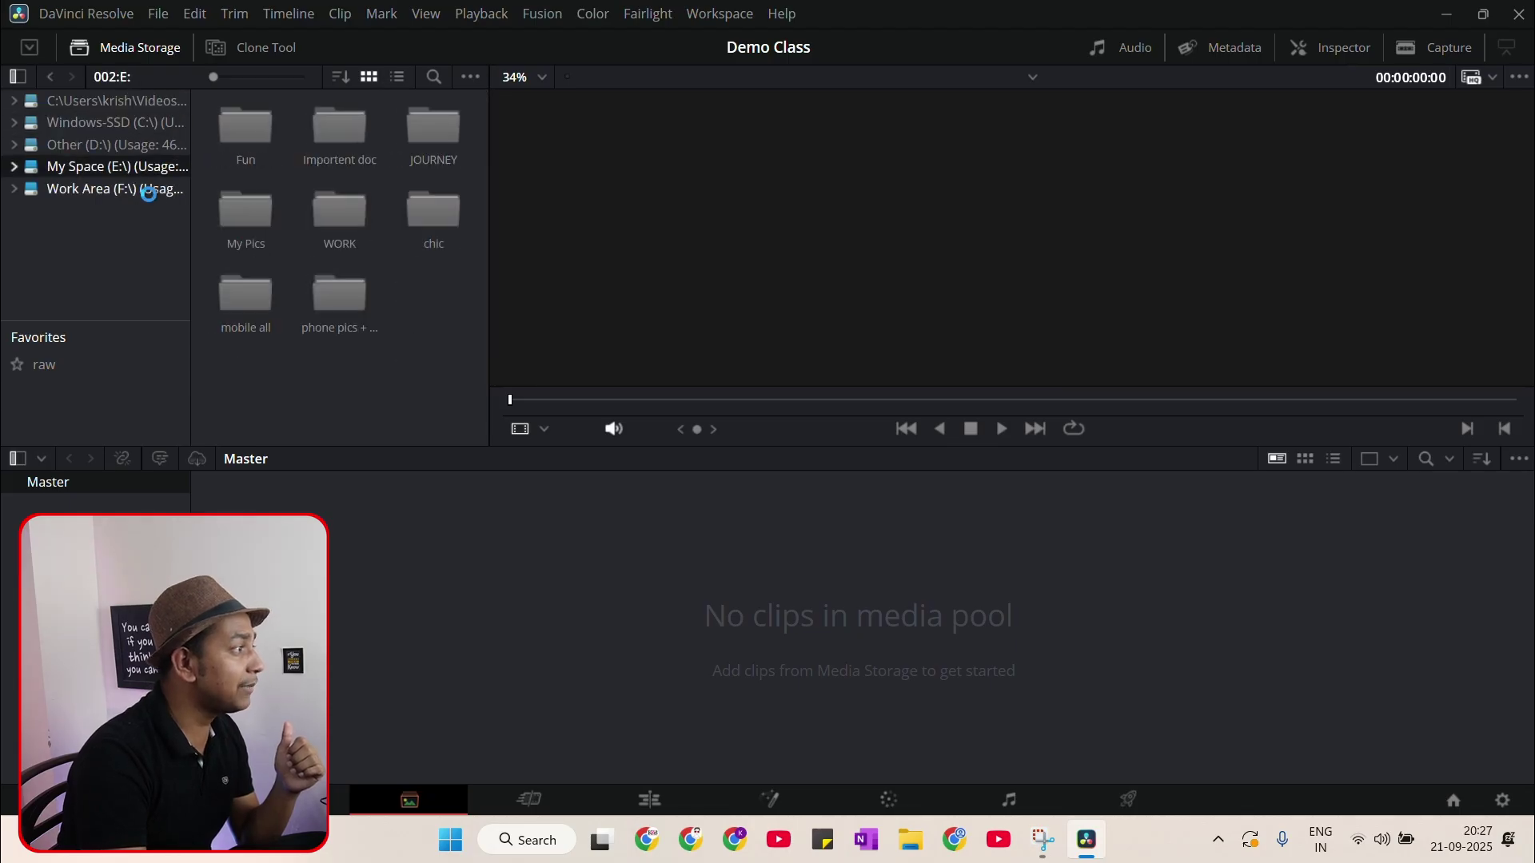
{"action": "left_click", "coordinate": [149, 189]}
Open a File Explorer window, move it aside, and view each drive's contents again in Media Storage
{"action": "left_click", "coordinate": [911, 840]}
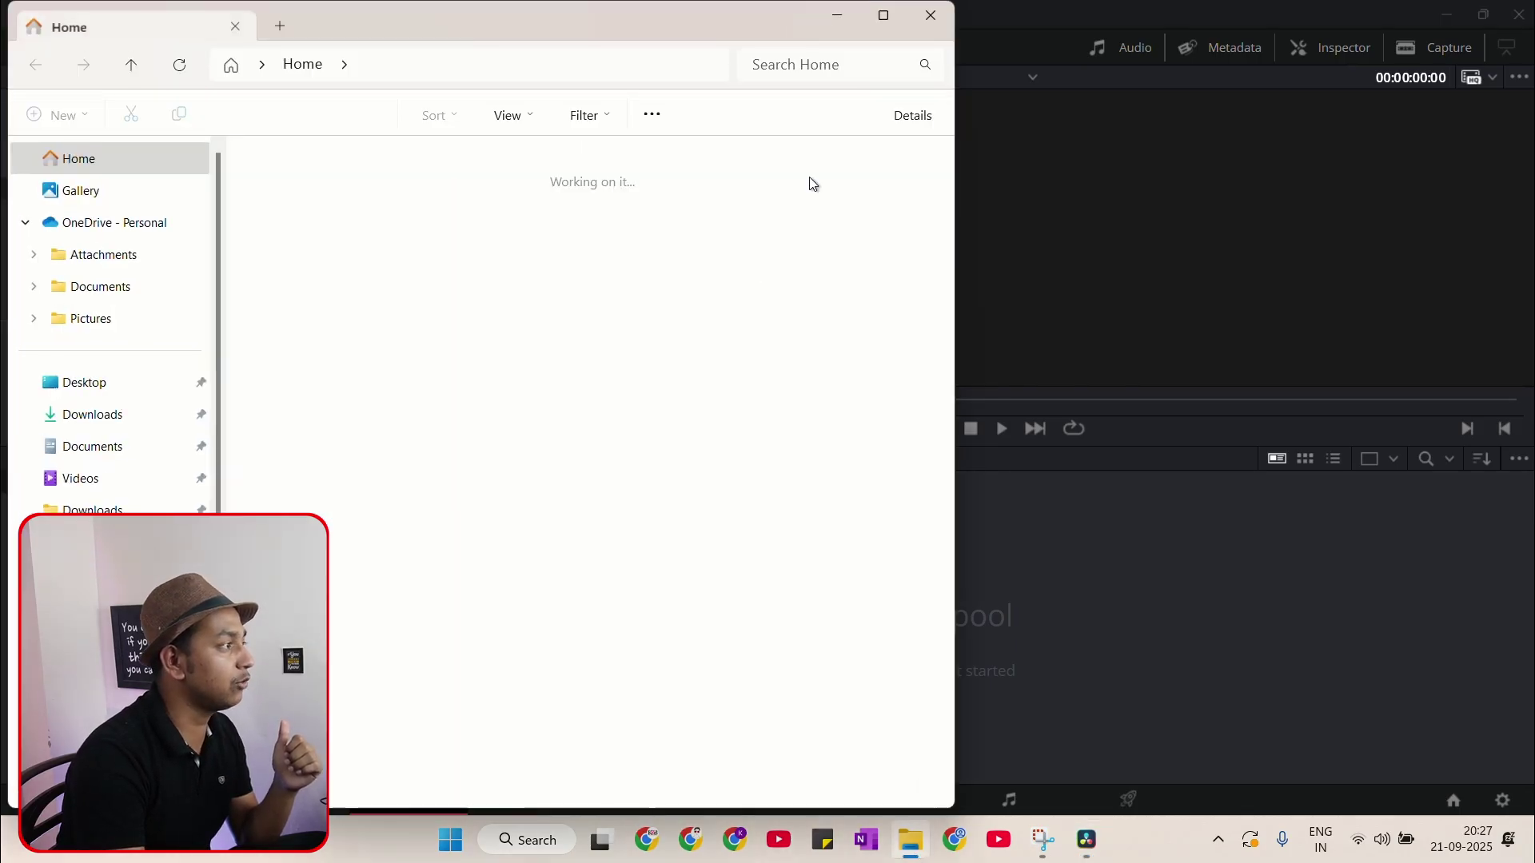
{"action": "left_click_drag", "start_coordinate": [544, 28], "coordinate": [1028, 404]}
{"action": "left_click", "coordinate": [107, 99]}
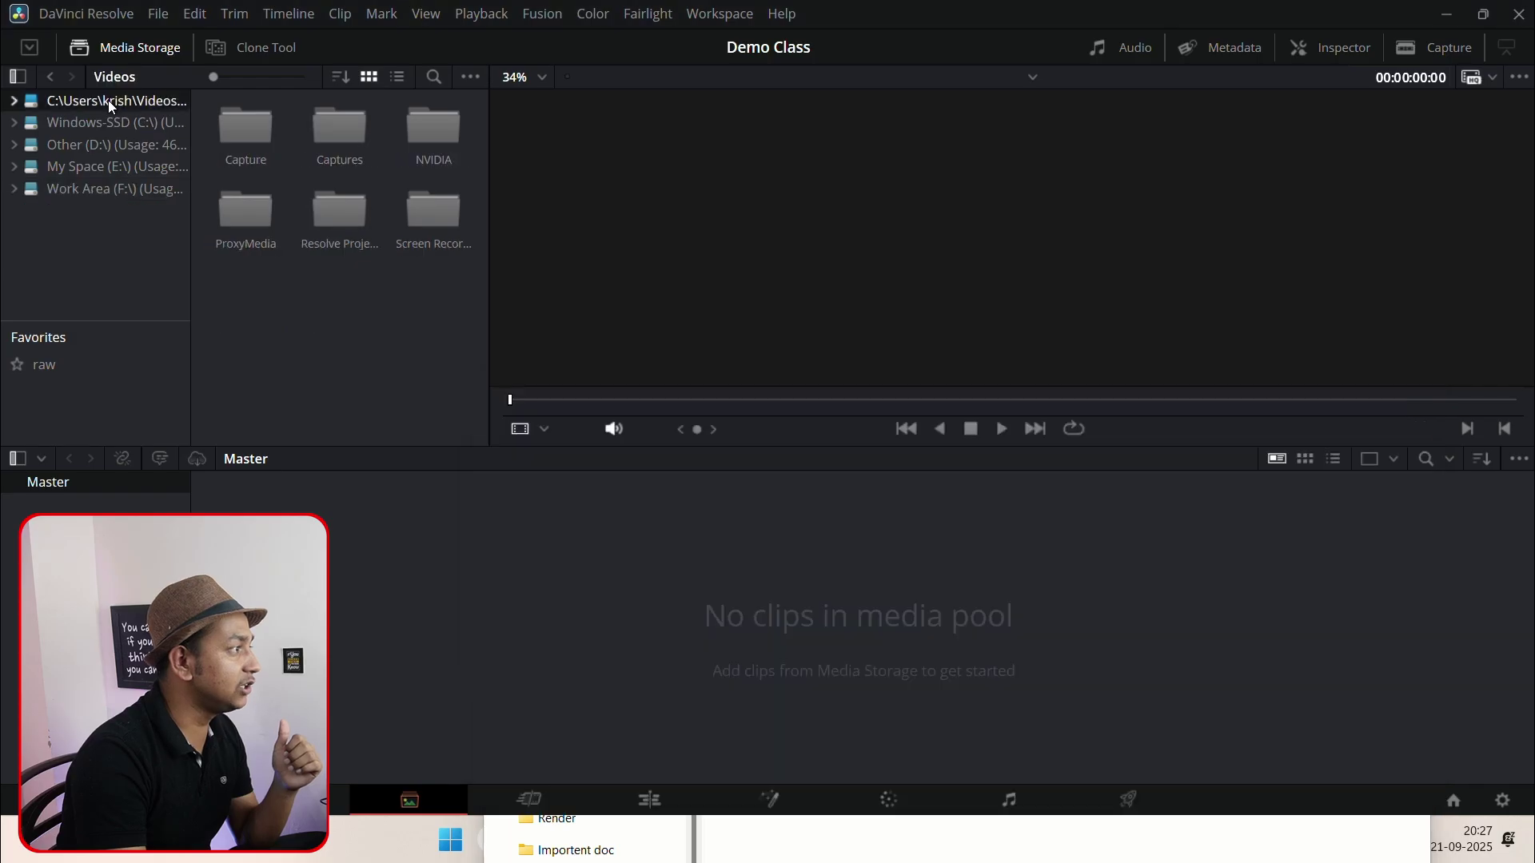
{"action": "left_click", "coordinate": [144, 128]}
{"action": "left_click", "coordinate": [128, 149]}
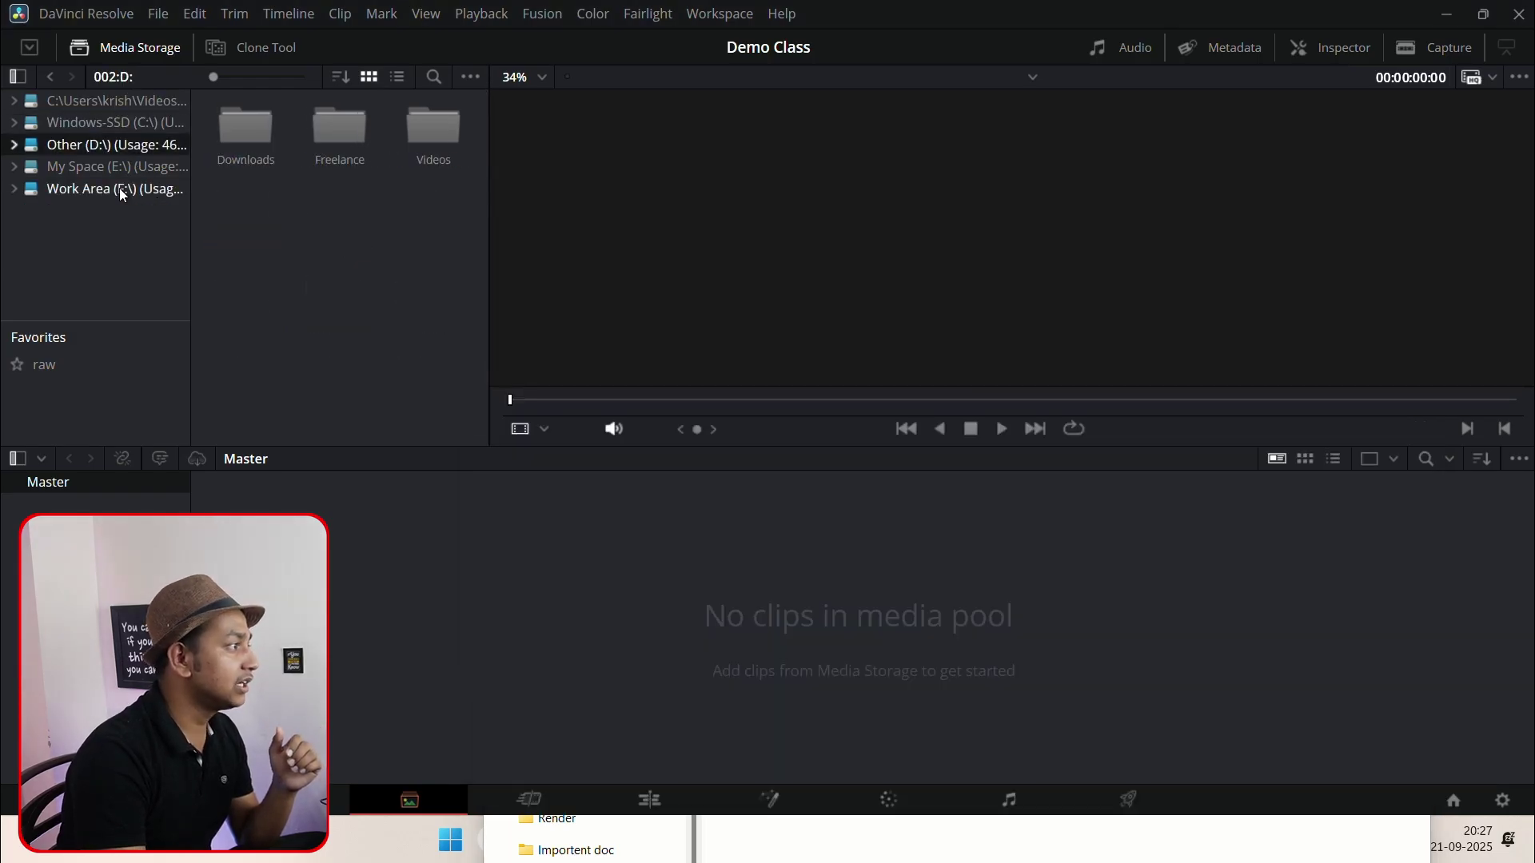
{"action": "left_click", "coordinate": [113, 171]}
{"action": "left_click", "coordinate": [113, 187]}
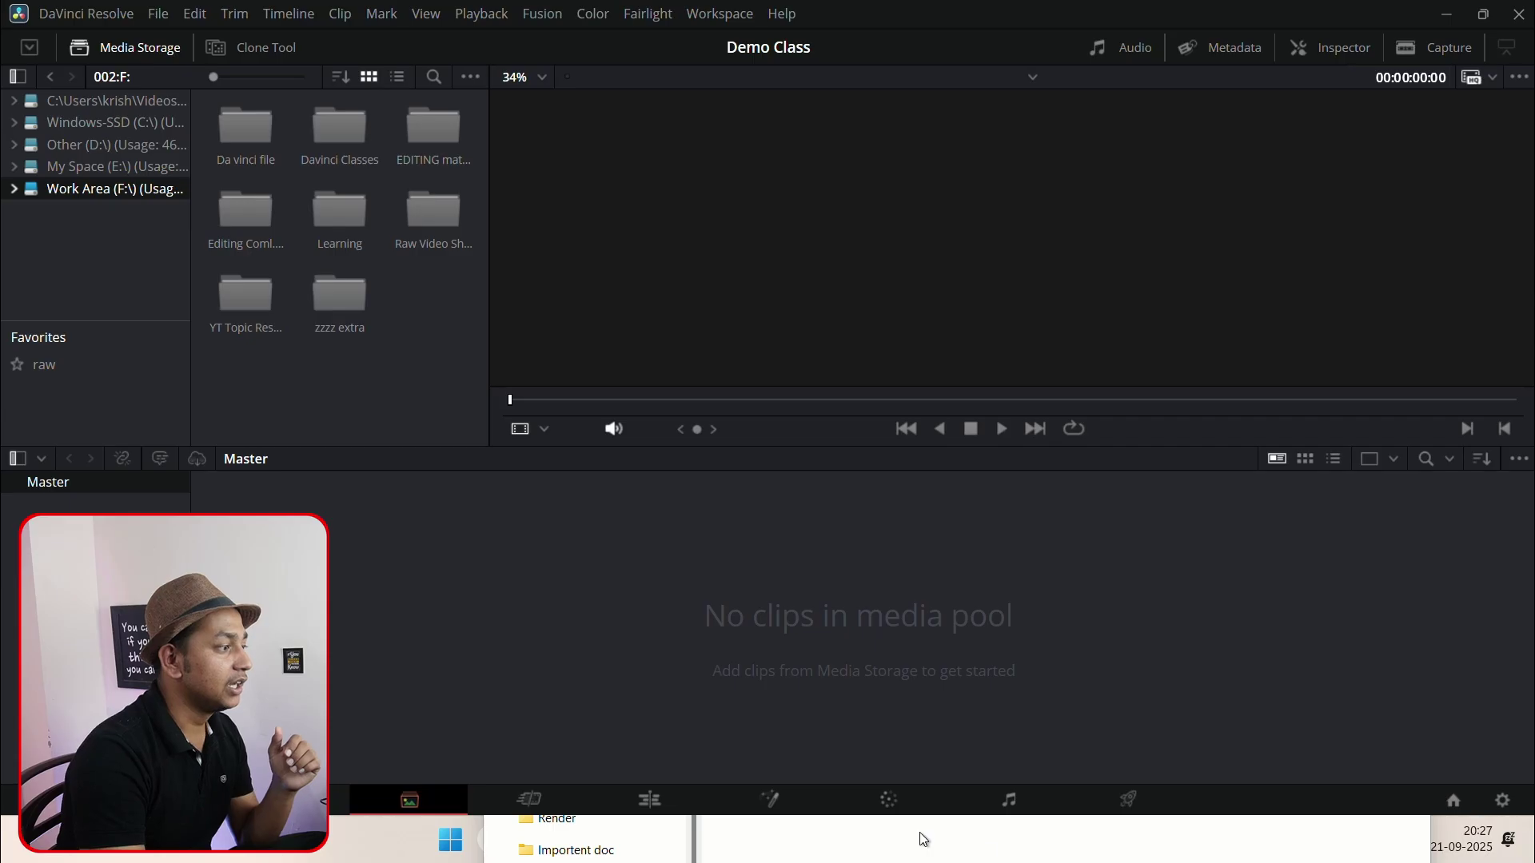
Bring the File Explorer window forward to compare its Storage drives with the Media Storage list, then close it
{"action": "left_click", "coordinate": [736, 854]}
{"action": "left_click_drag", "start_coordinate": [856, 391], "coordinate": [750, 153]}
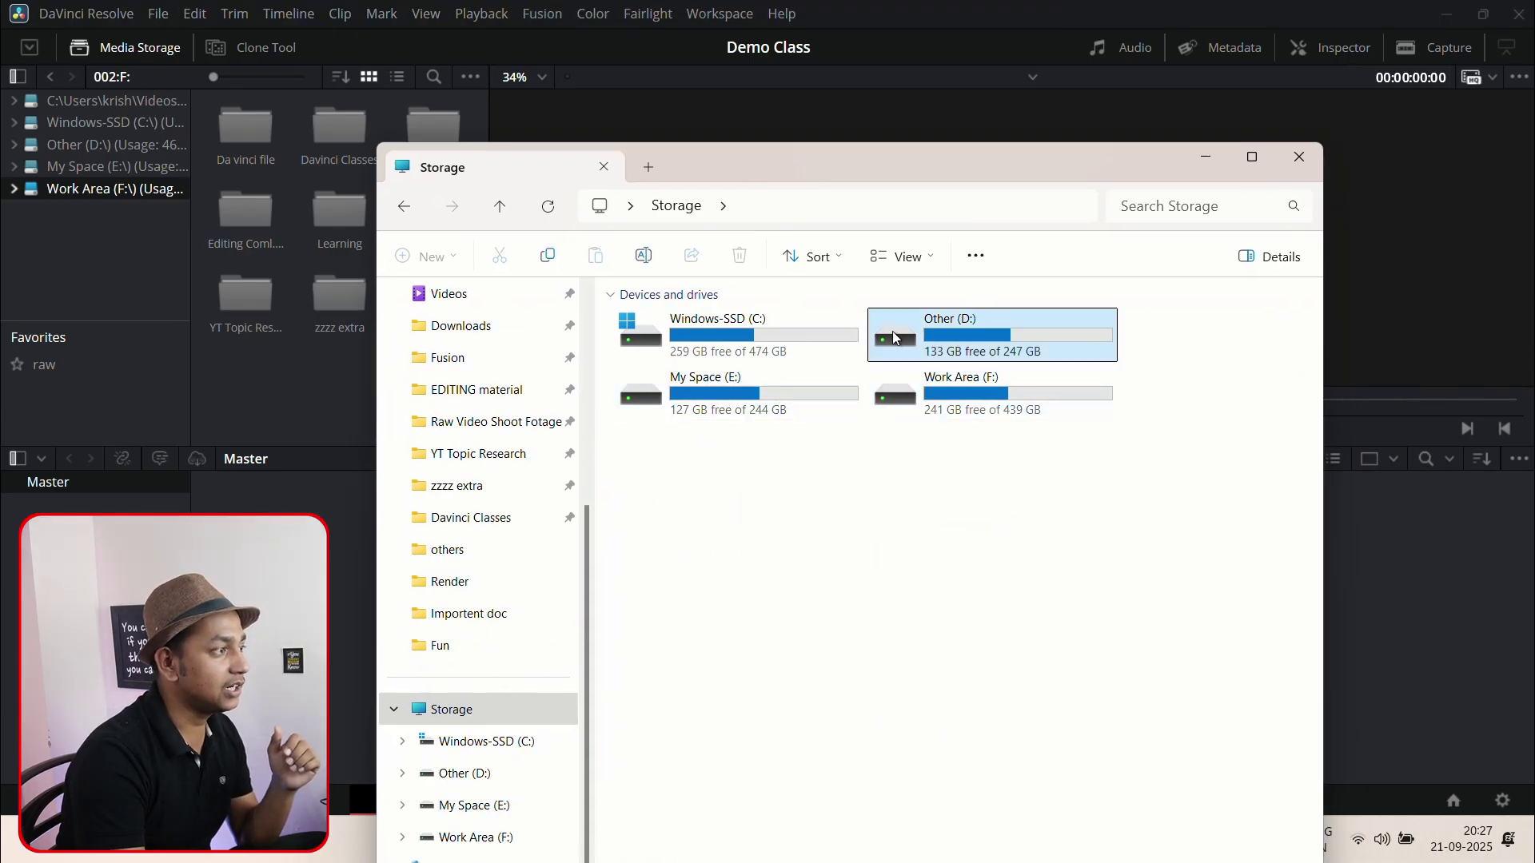
{"action": "left_click", "coordinate": [806, 334]}
{"action": "left_click", "coordinate": [1298, 157]}
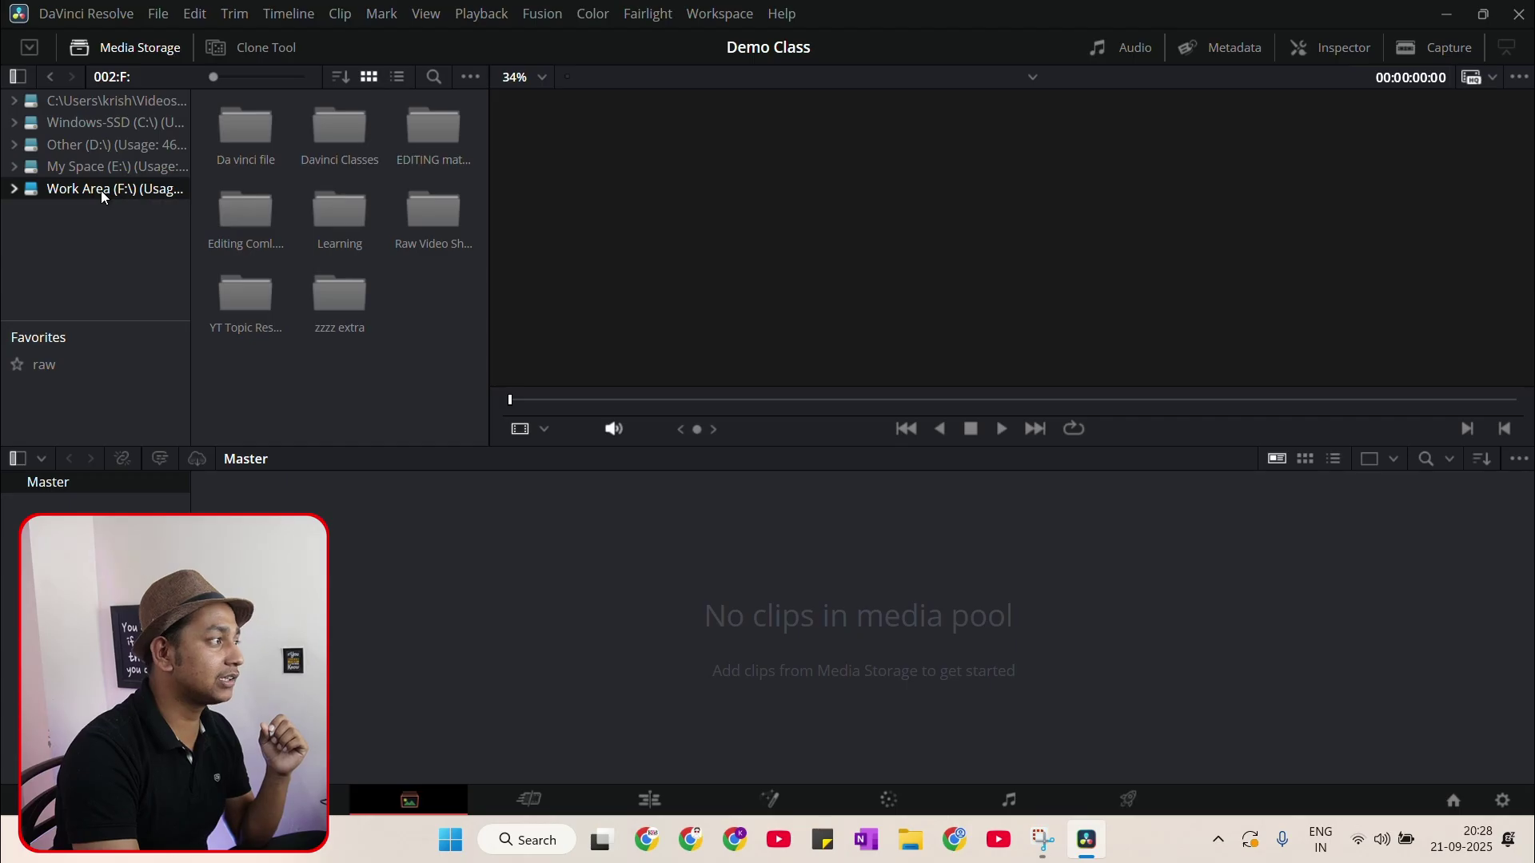
Open the Davinci Classes > raw > Class 4 folder on the Work Area (F:) drive in Media Storage
{"action": "double_click", "coordinate": [367, 117]}
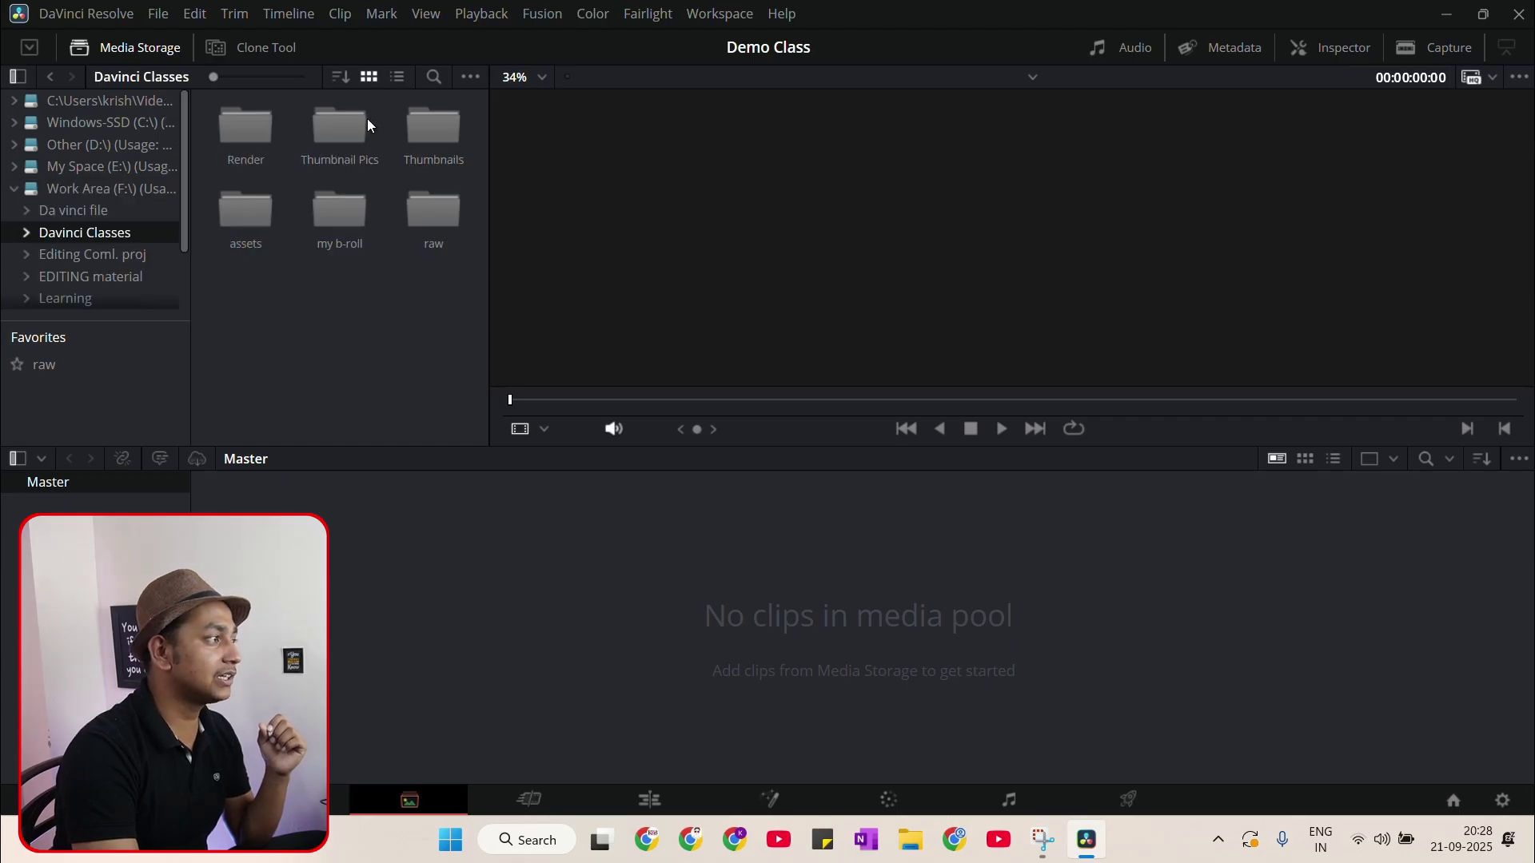
{"action": "double_click", "coordinate": [436, 212]}
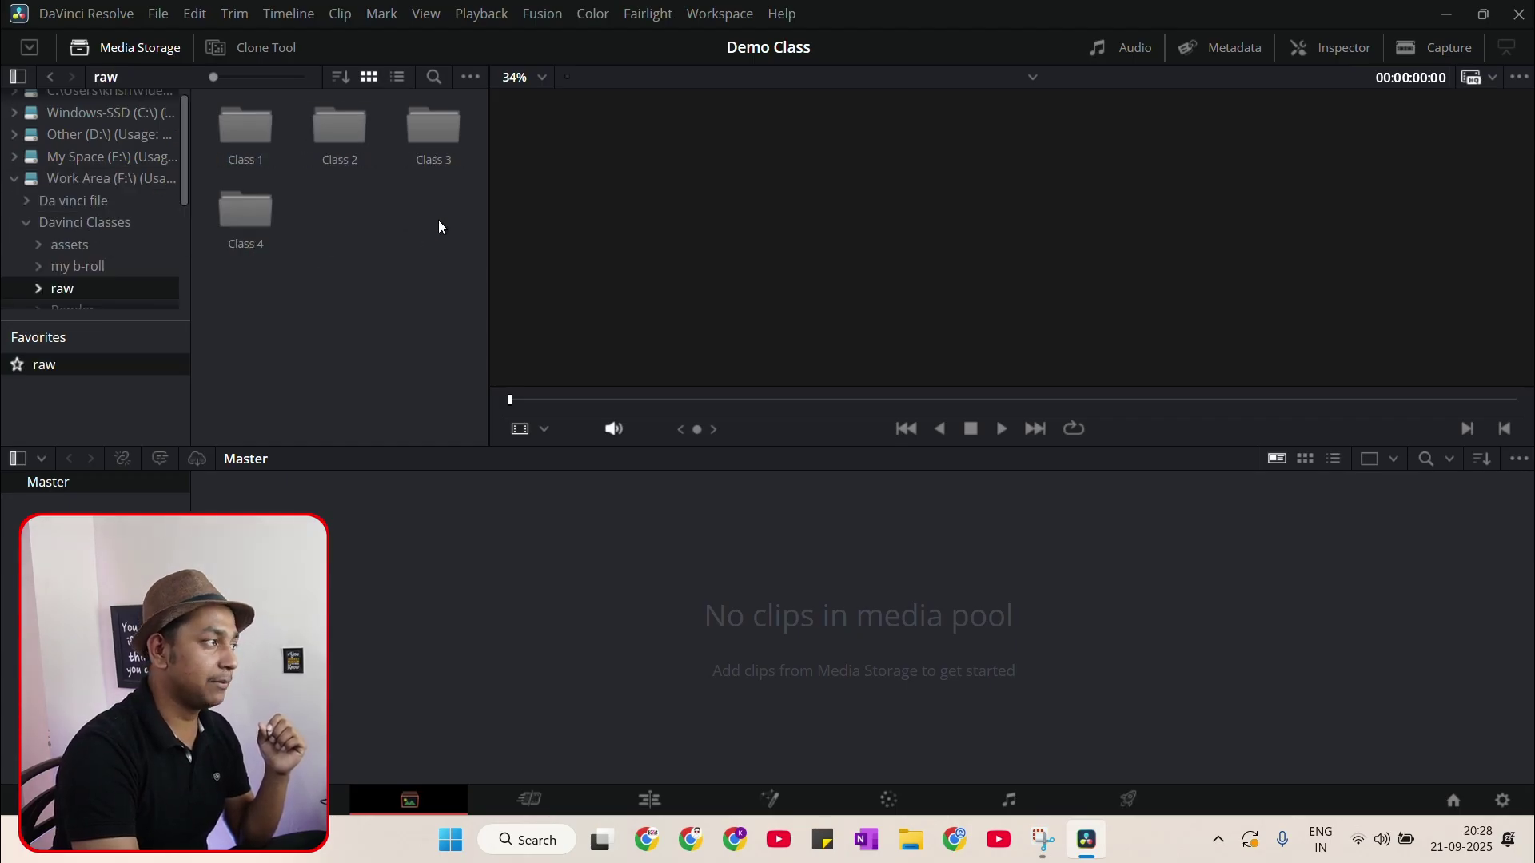
{"action": "double_click", "coordinate": [262, 214]}
Preview the clips C0002.MP4 and C0003.MP4 from the Class 4 folder in the viewer, then clear the selection
{"action": "left_click", "coordinate": [324, 139]}
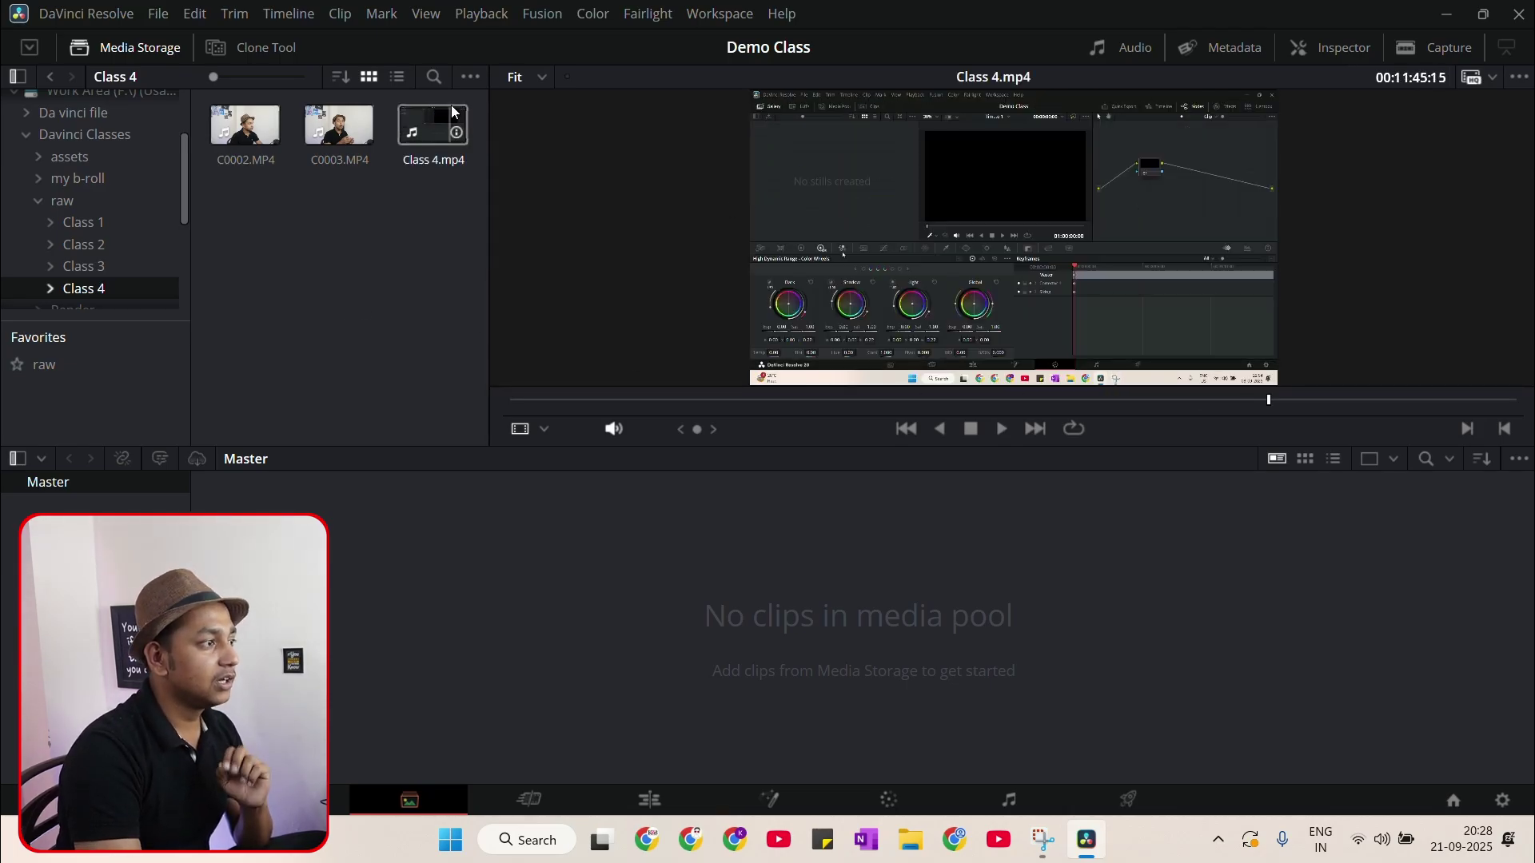
{"action": "left_click", "coordinate": [238, 136]}
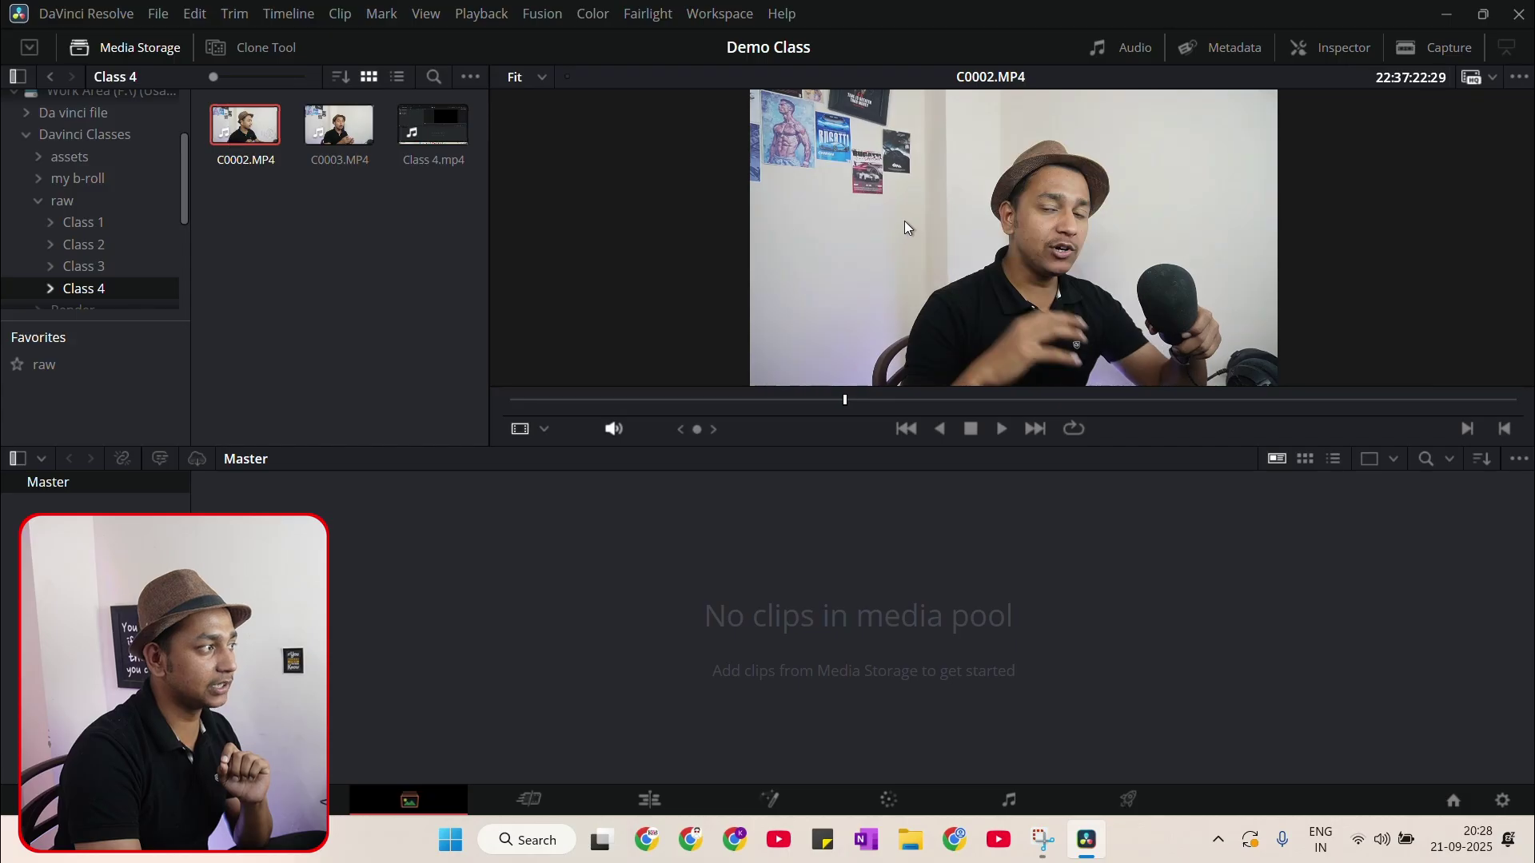
{"action": "left_click", "coordinate": [327, 113]}
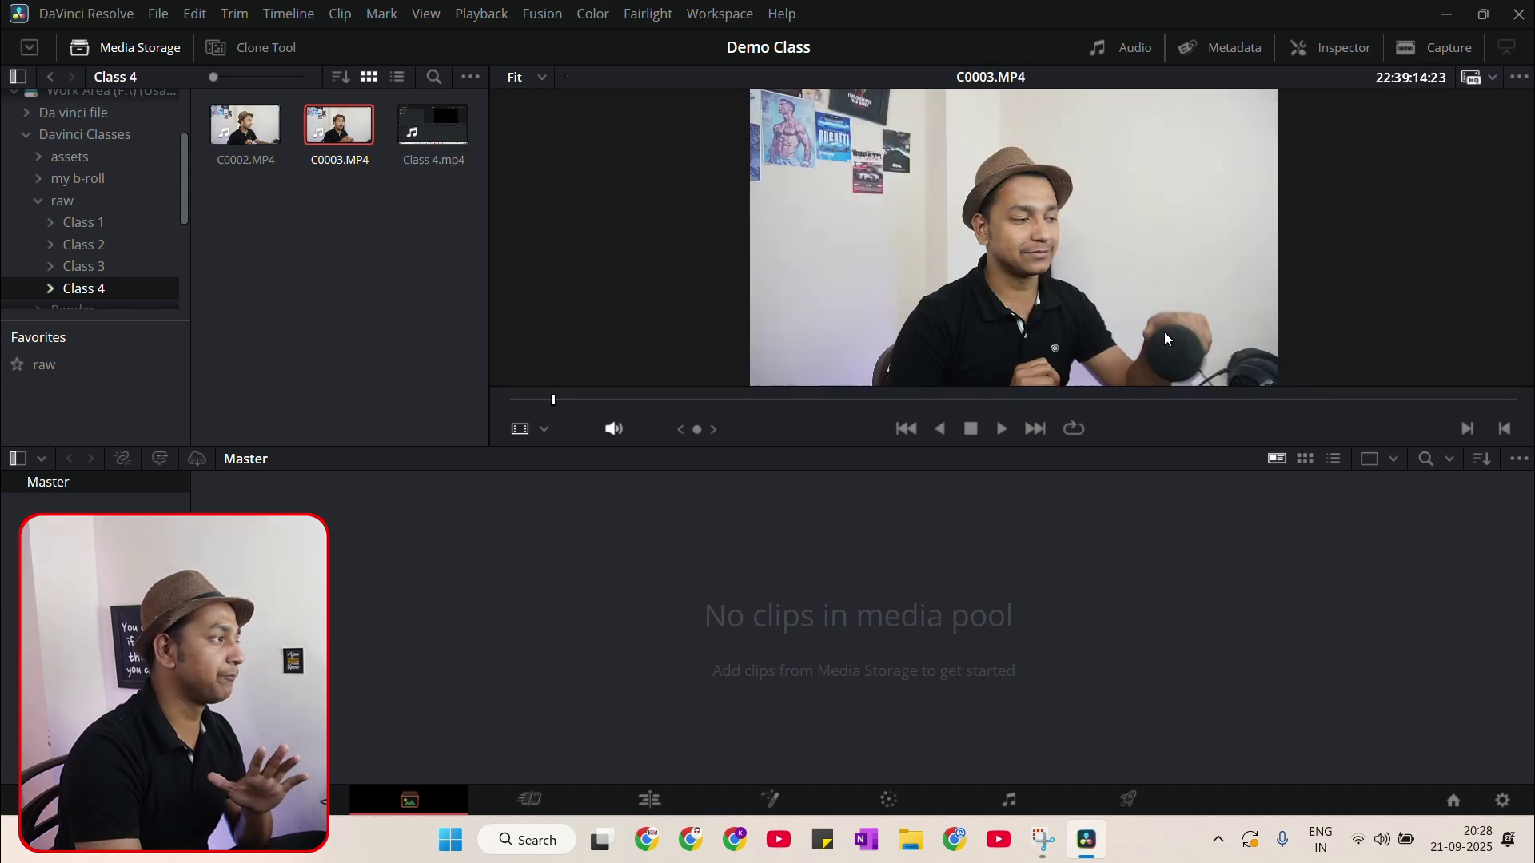
{"action": "left_click", "coordinate": [366, 246]}
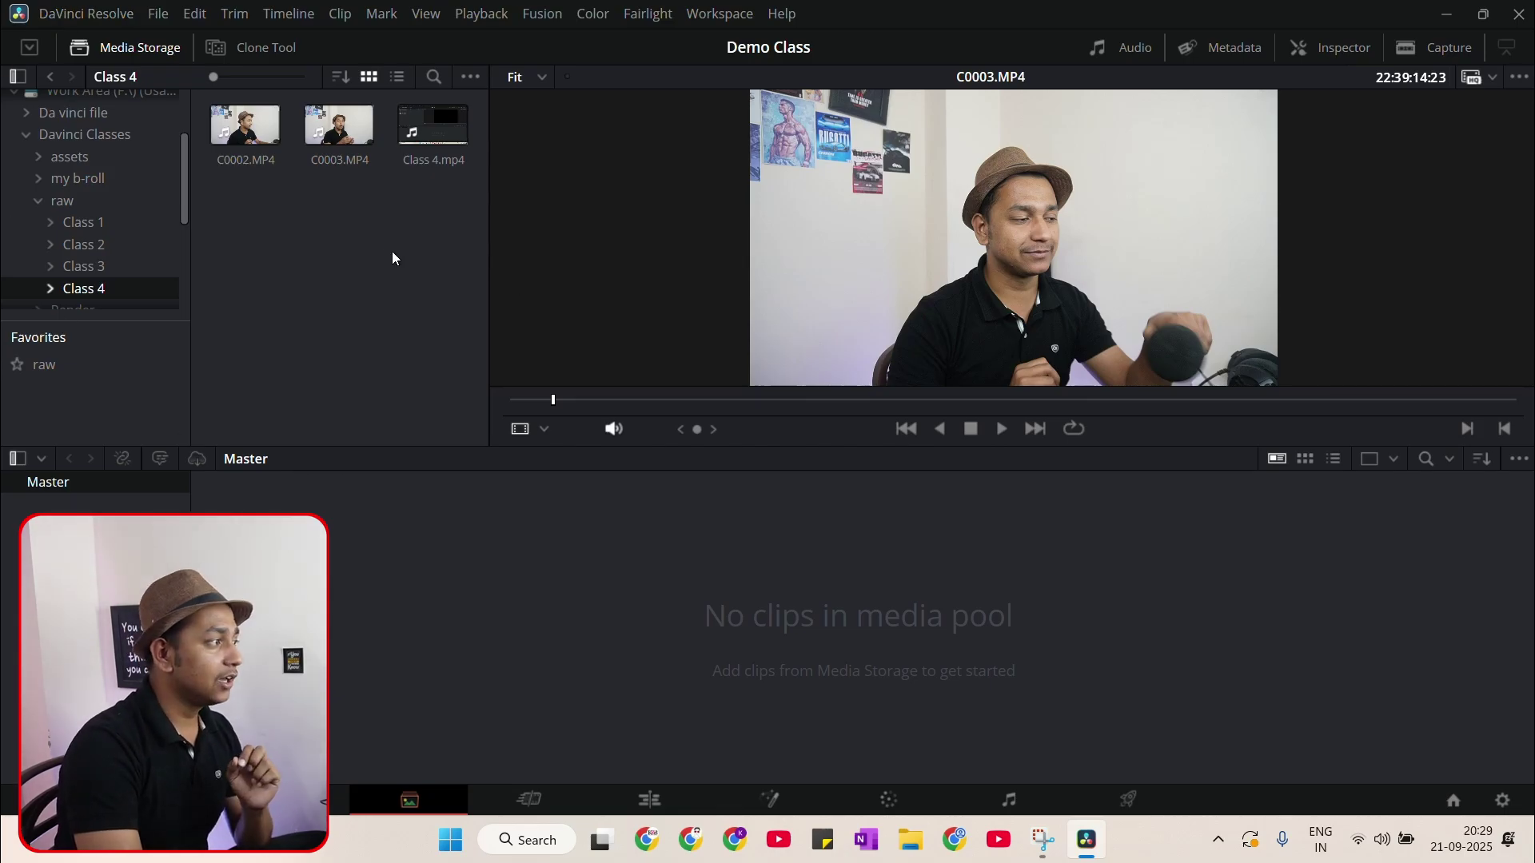
Collapse raw in the folder tree and reopen it through Davinci Classes from the Work Area (F:) root
{"action": "scroll", "coordinate": [51, 244], "scroll_direction": "up", "scroll_amount": 1}
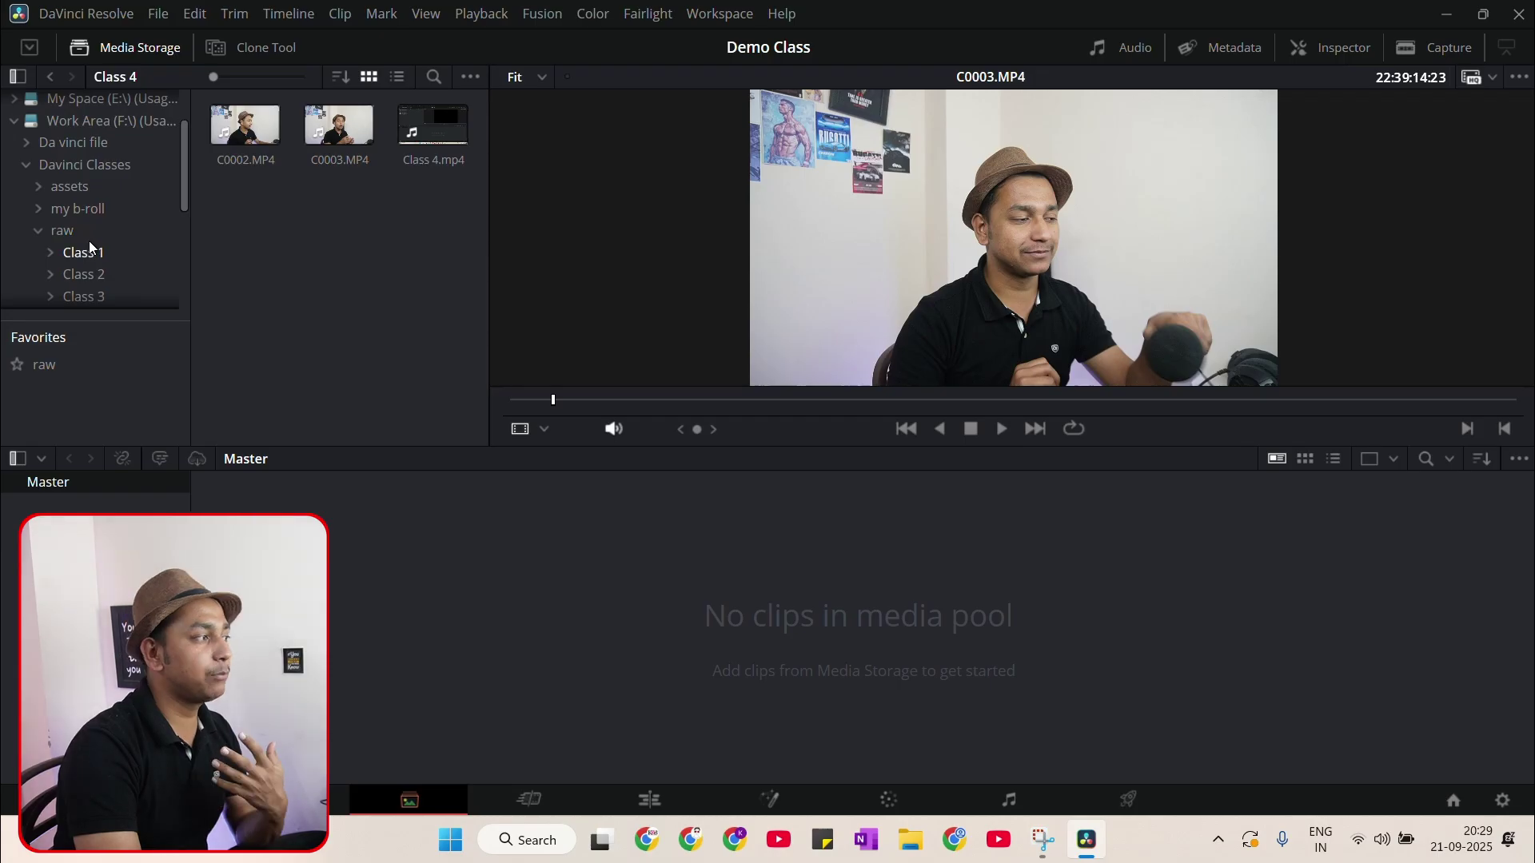
{"action": "left_click", "coordinate": [40, 231]}
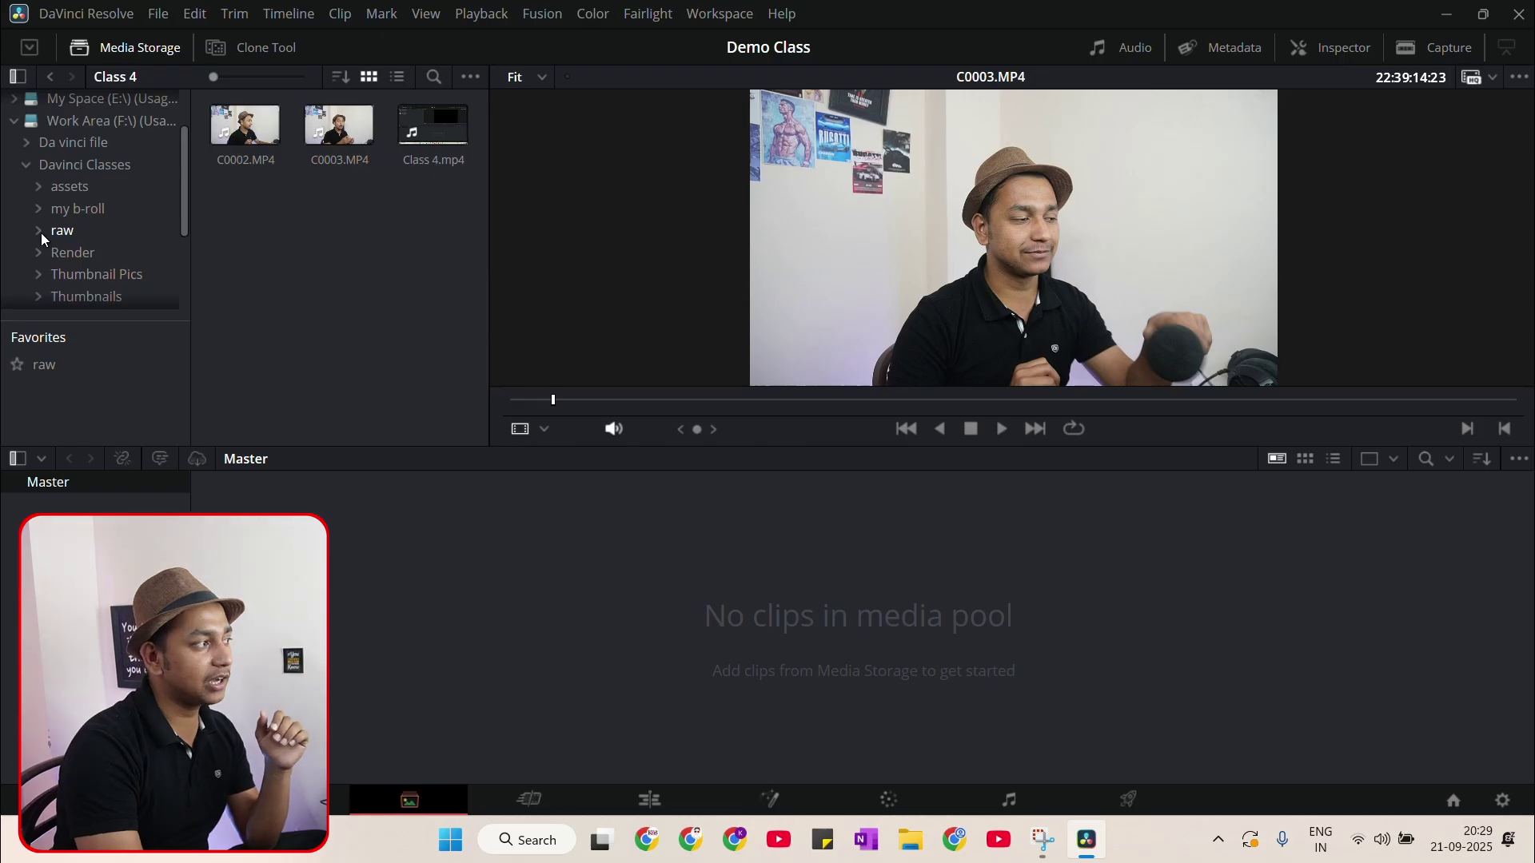
{"action": "left_click", "coordinate": [99, 127]}
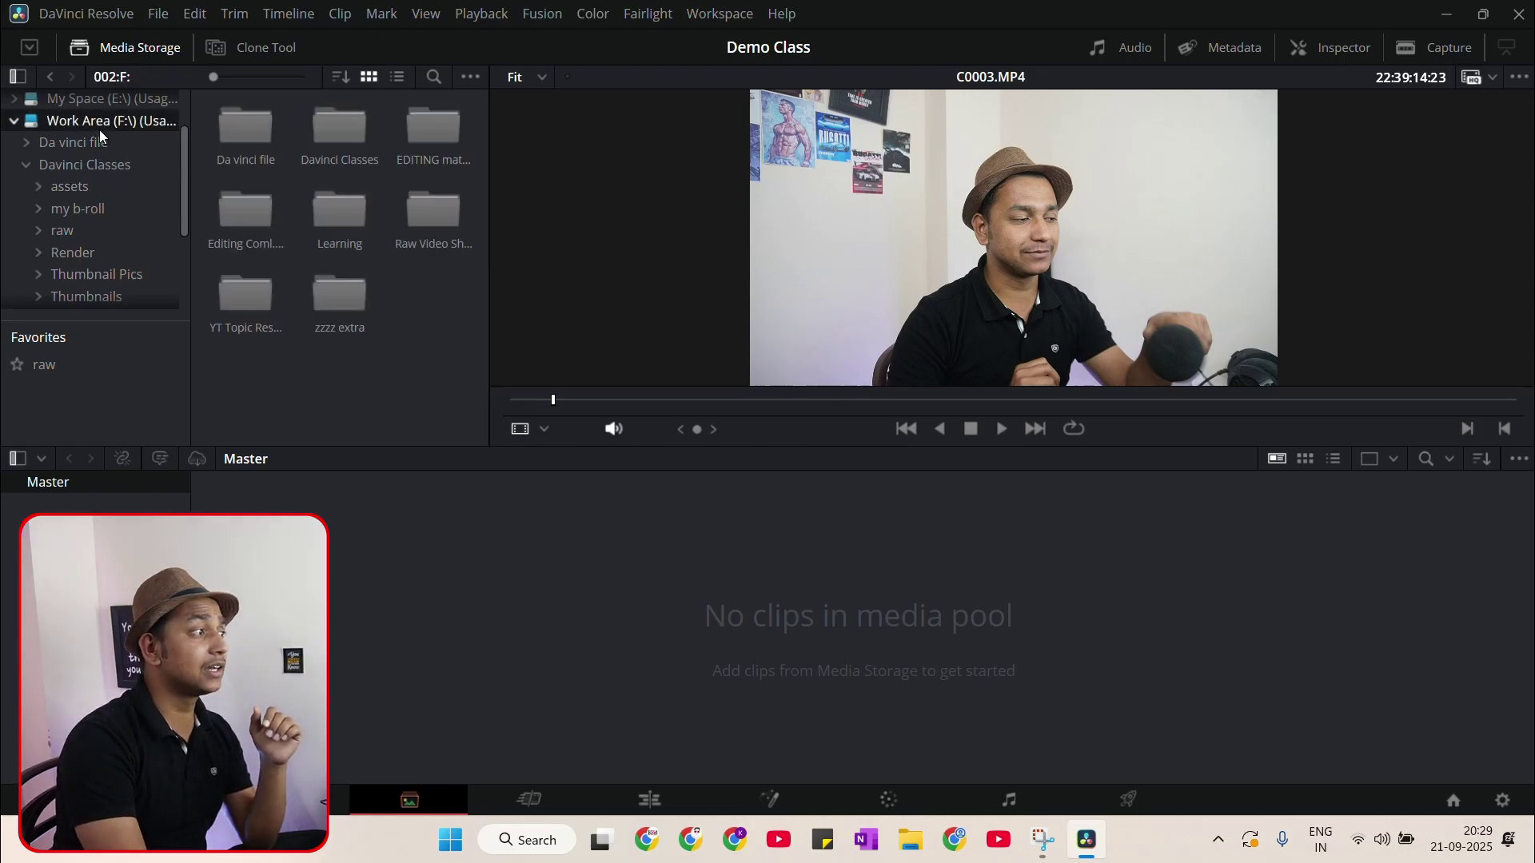
{"action": "double_click", "coordinate": [352, 128]}
{"action": "double_click", "coordinate": [427, 200]}
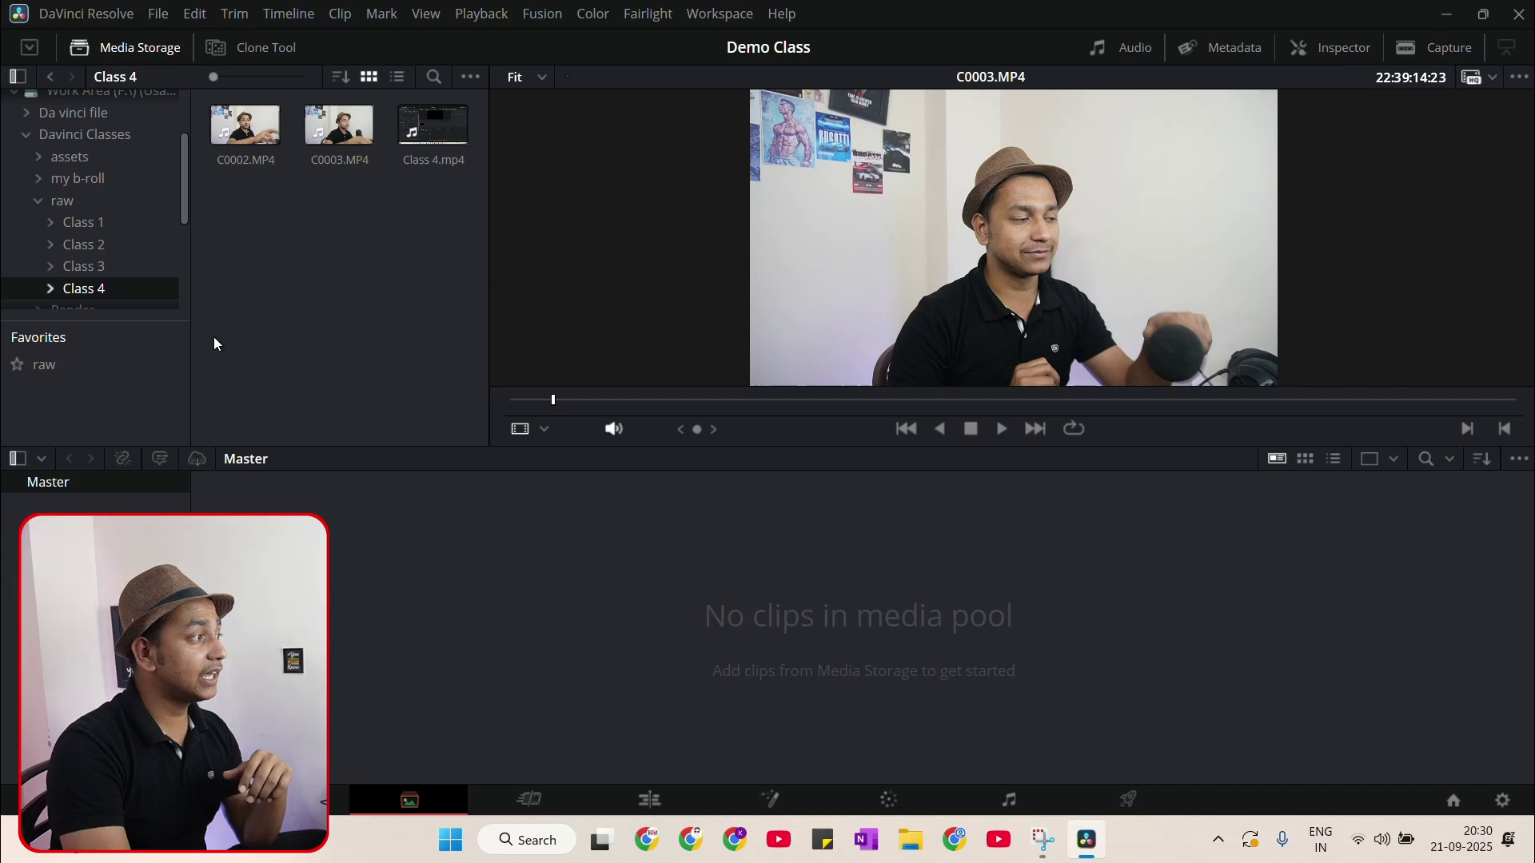
Add the my b-roll folder inside Davinci Classes to the Favorites
{"action": "scroll", "coordinate": [108, 237], "scroll_direction": "up", "scroll_amount": 3}
{"action": "left_click", "coordinate": [122, 231]}
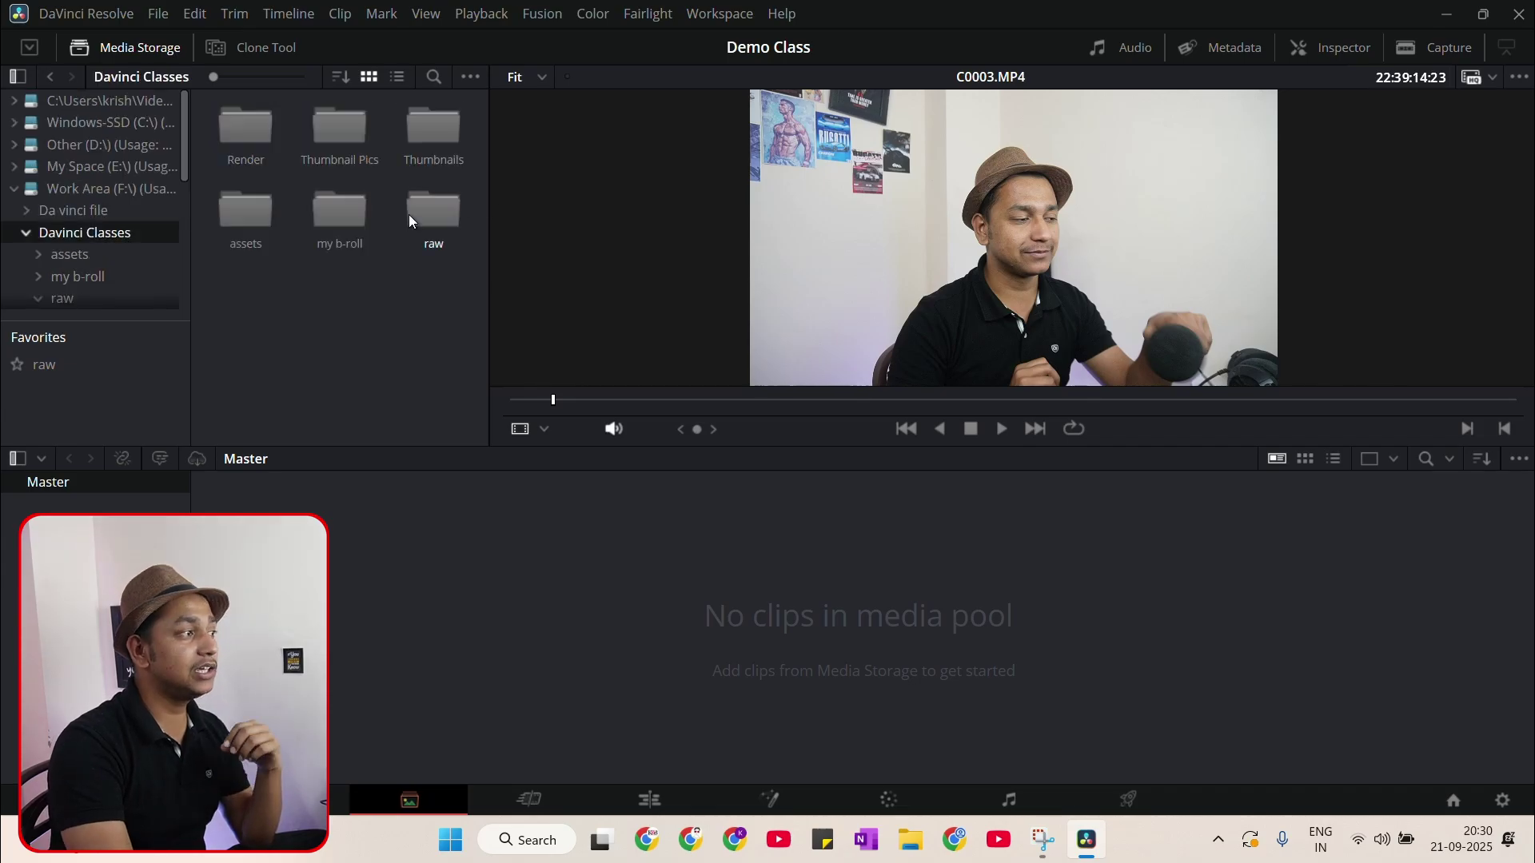
{"action": "right_click", "coordinate": [368, 221]}
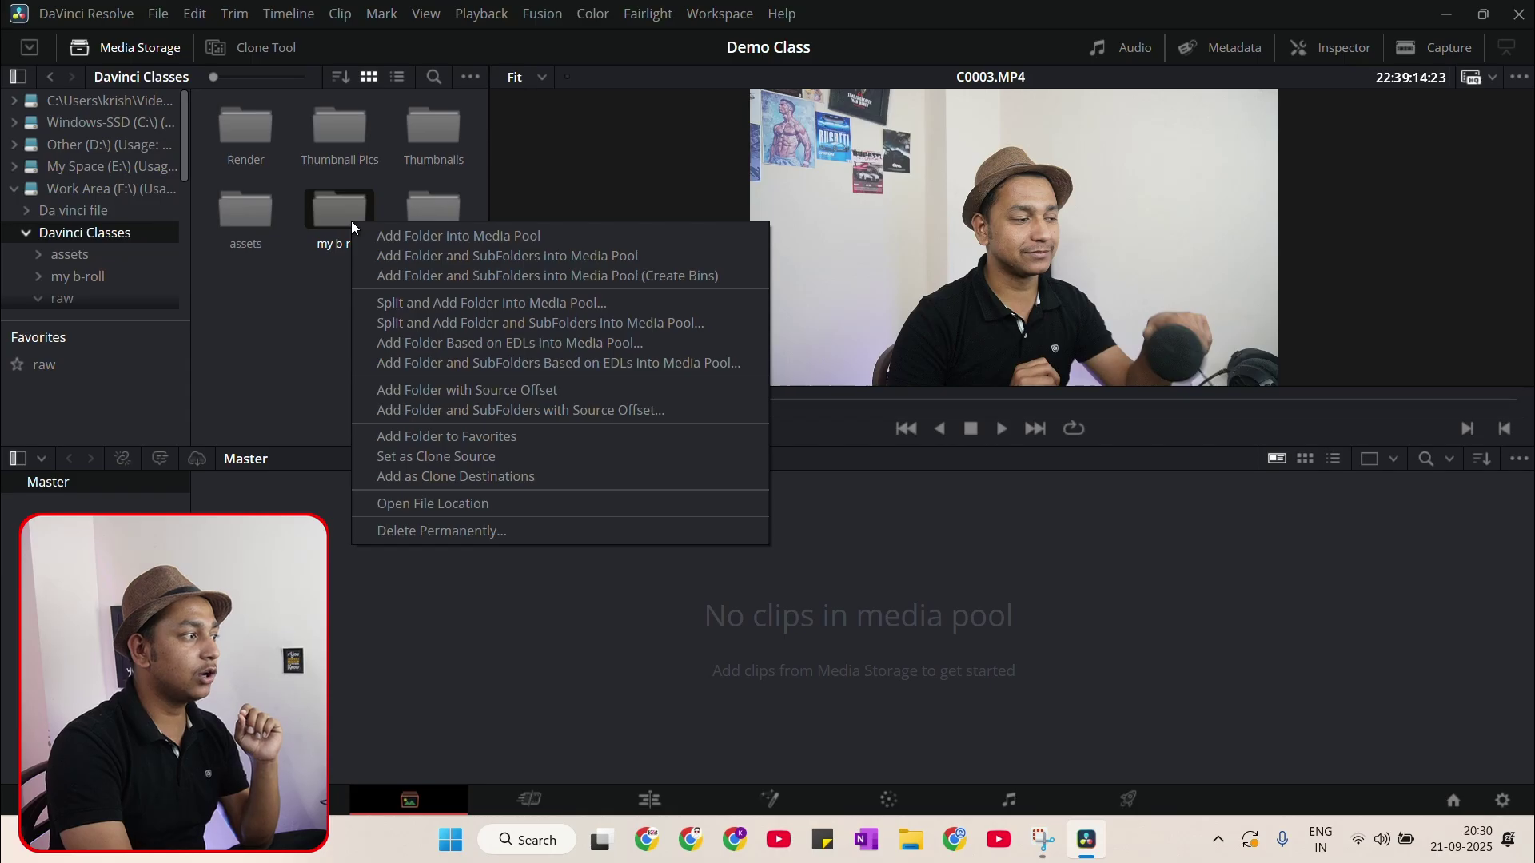
{"action": "left_click", "coordinate": [448, 436]}
Open the my b-roll favorite to view its clips, then remove it from the Favorites
{"action": "left_click", "coordinate": [87, 387]}
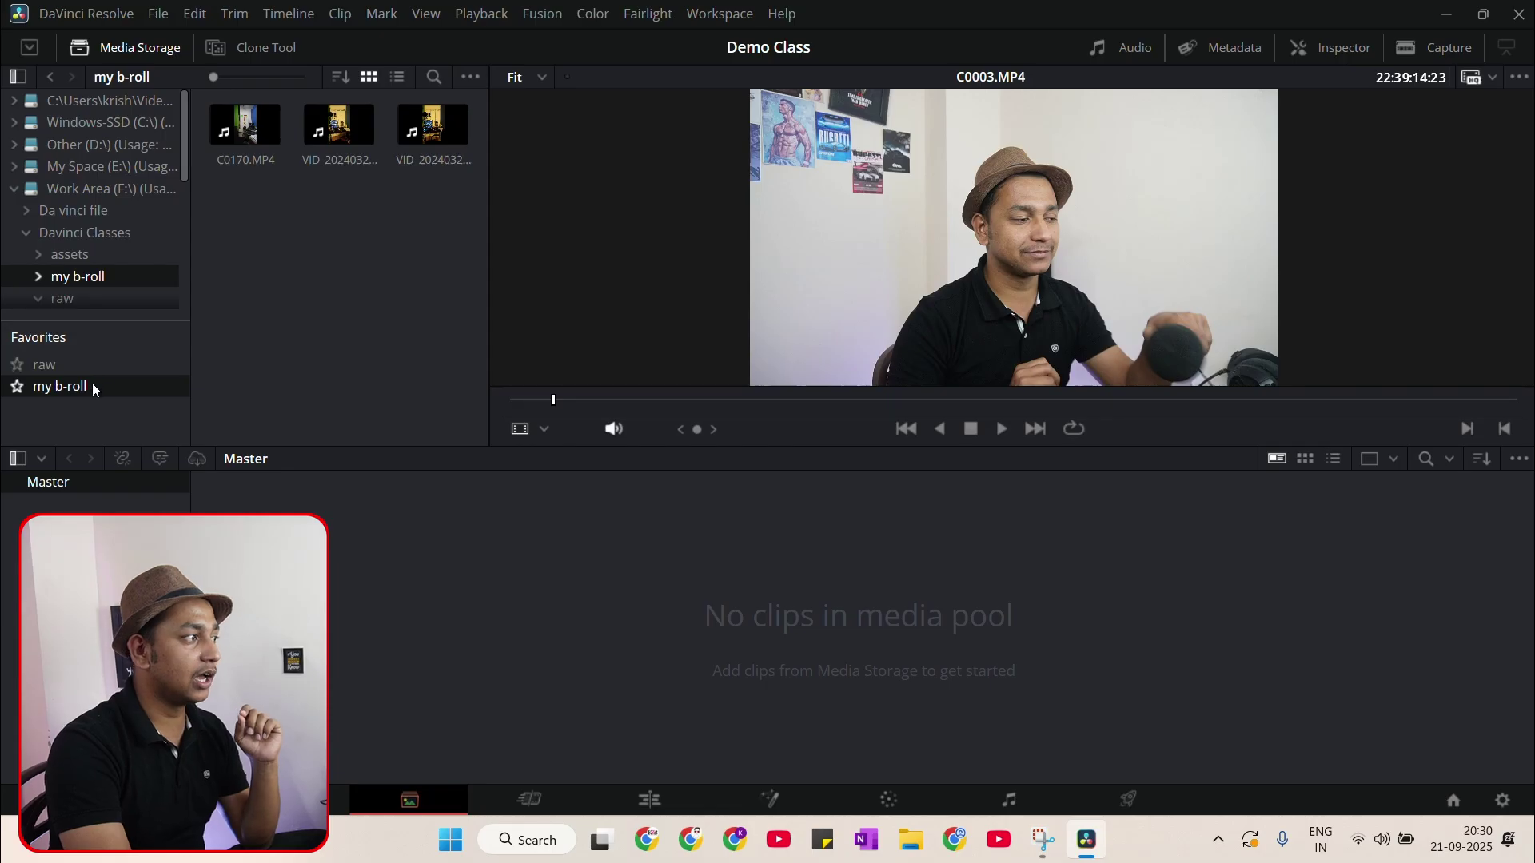
{"action": "right_click", "coordinate": [92, 386]}
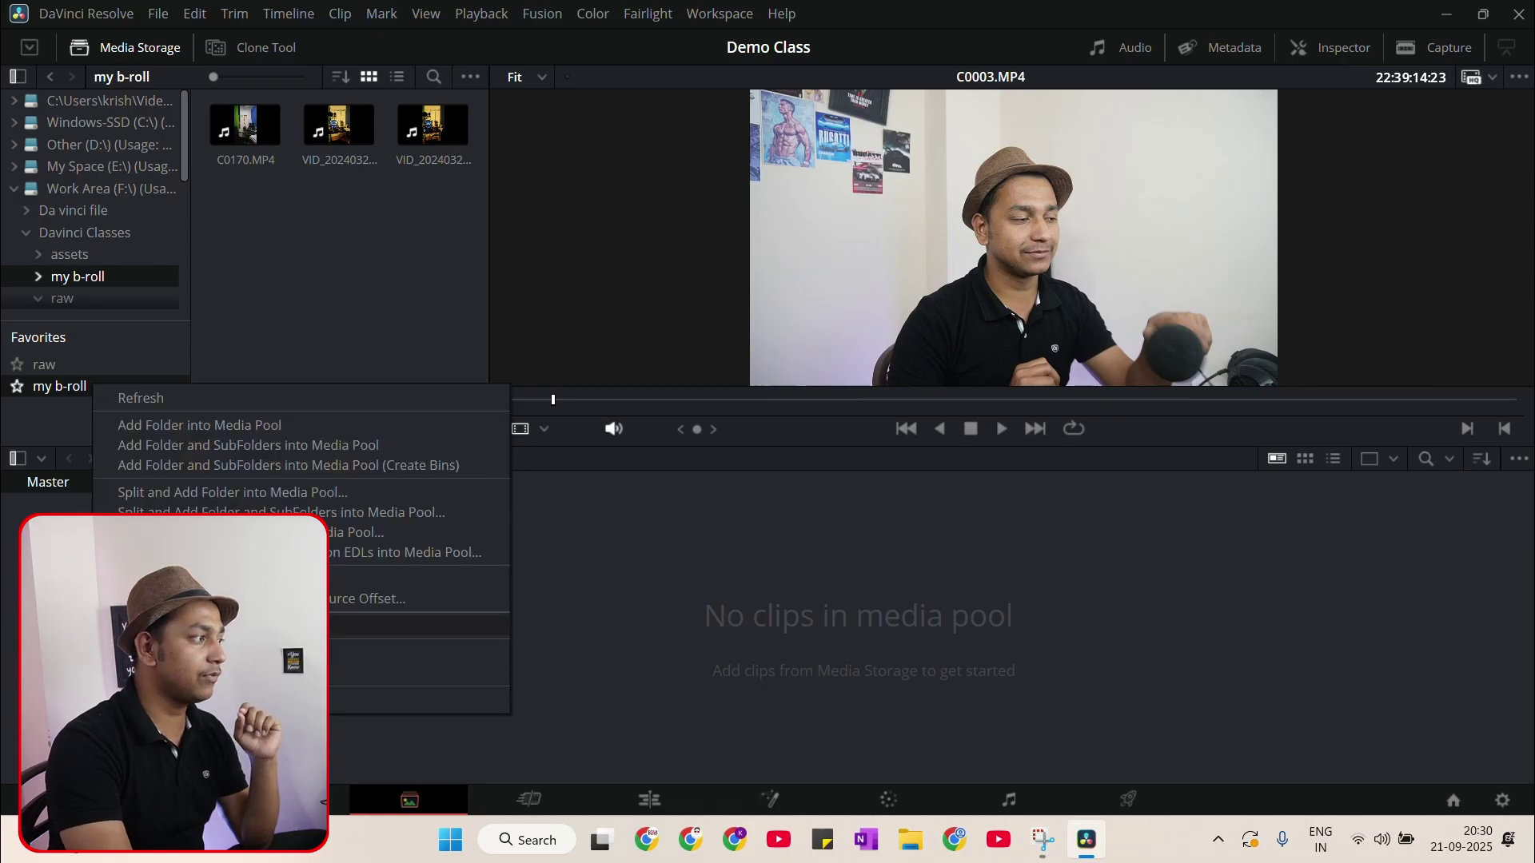
{"action": "left_click", "coordinate": [208, 626]}
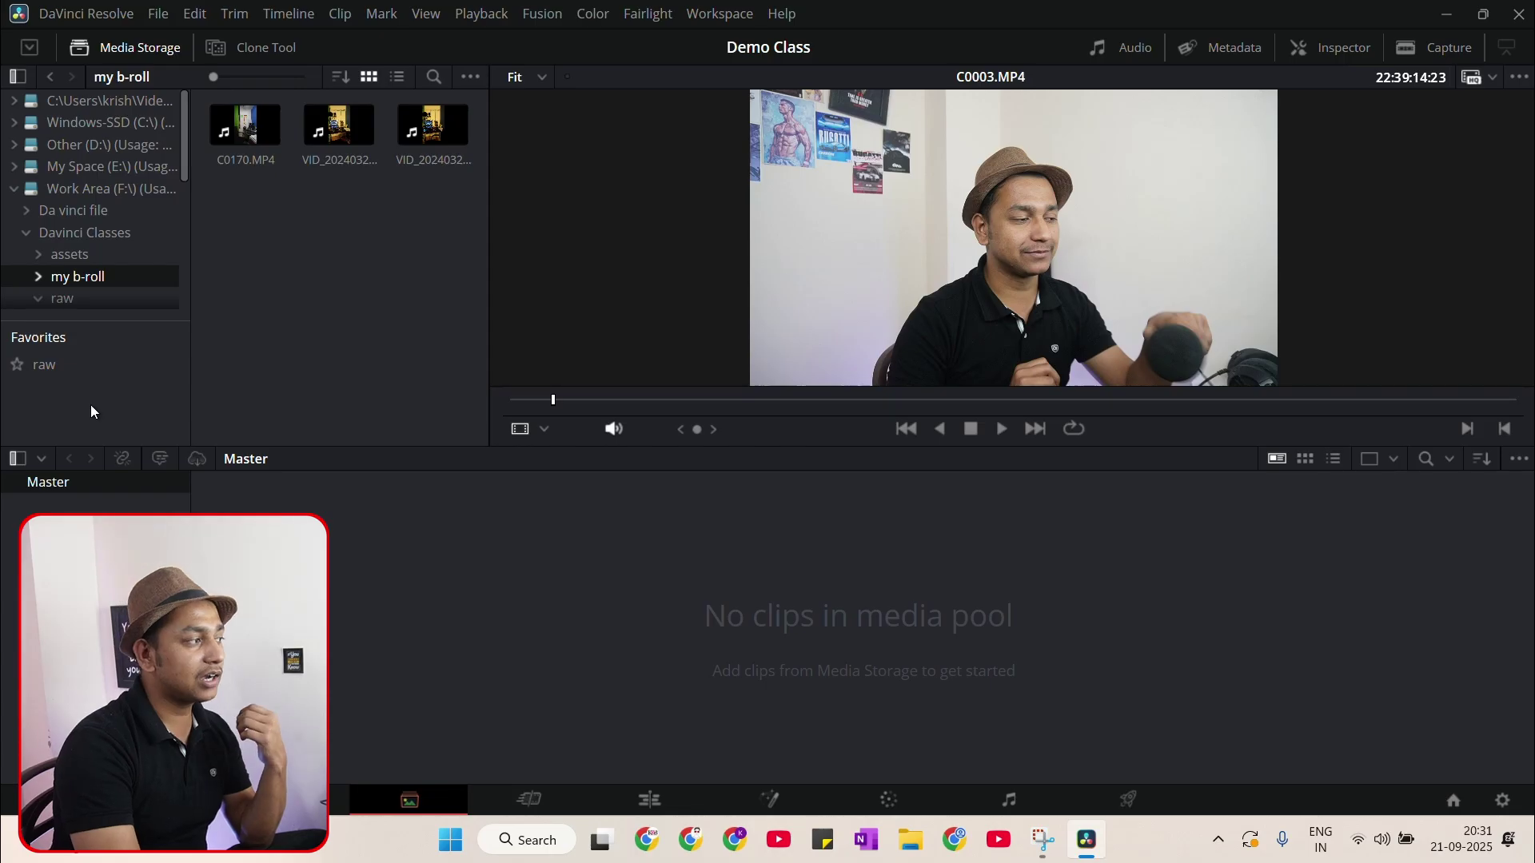
Open the Class 4 folder through the raw favorite
{"action": "left_click", "coordinate": [81, 365]}
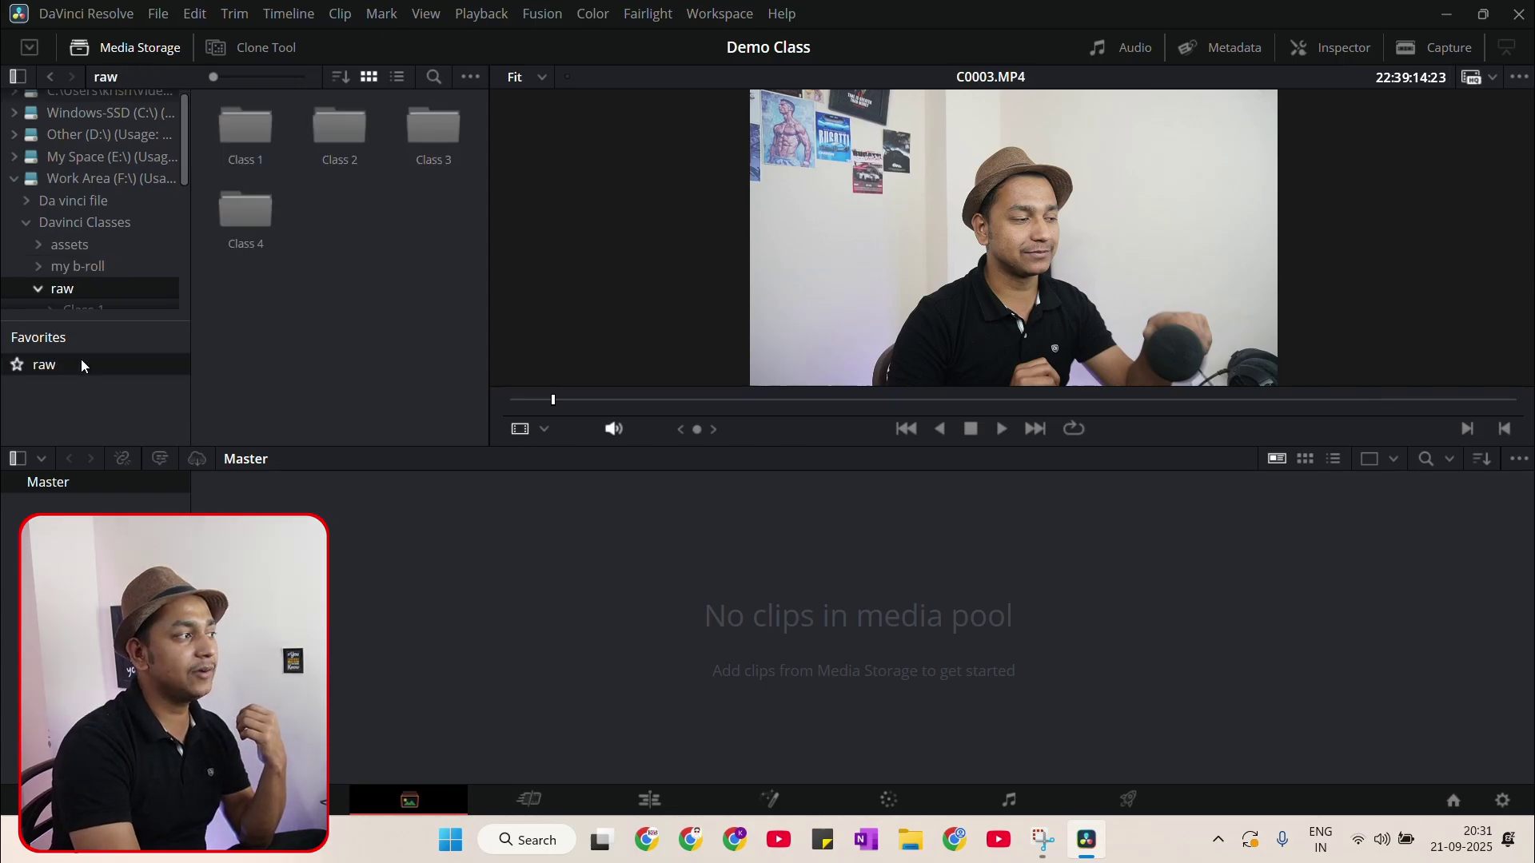
{"action": "double_click", "coordinate": [255, 208]}
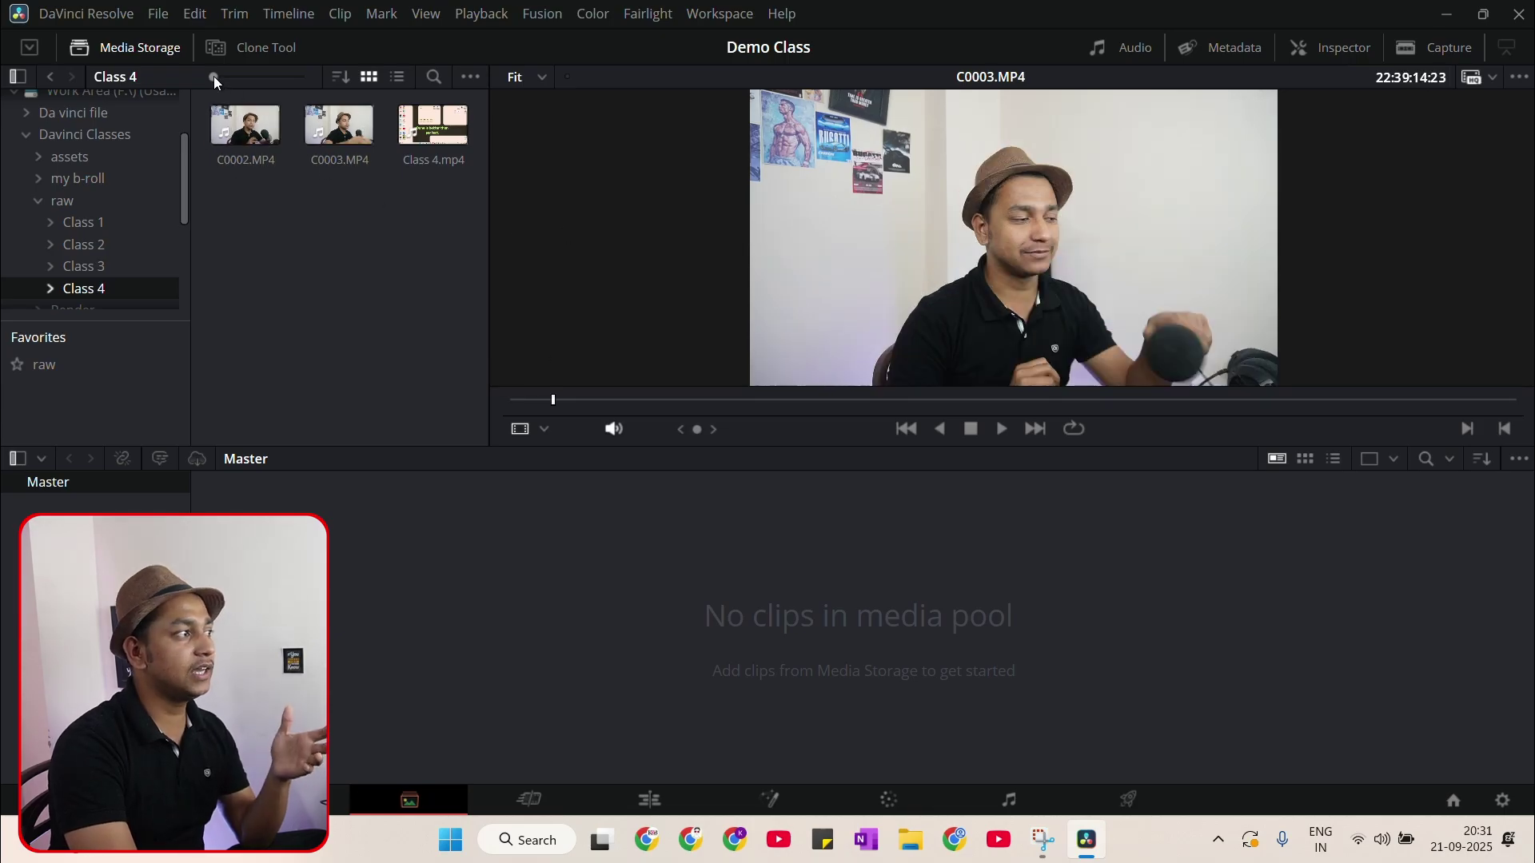
Try the display controls for the Class 4 clips: thumbnail size, sorting options, and list versus thumbnail view
{"action": "left_click_drag", "start_coordinate": [214, 75], "coordinate": [166, 123]}
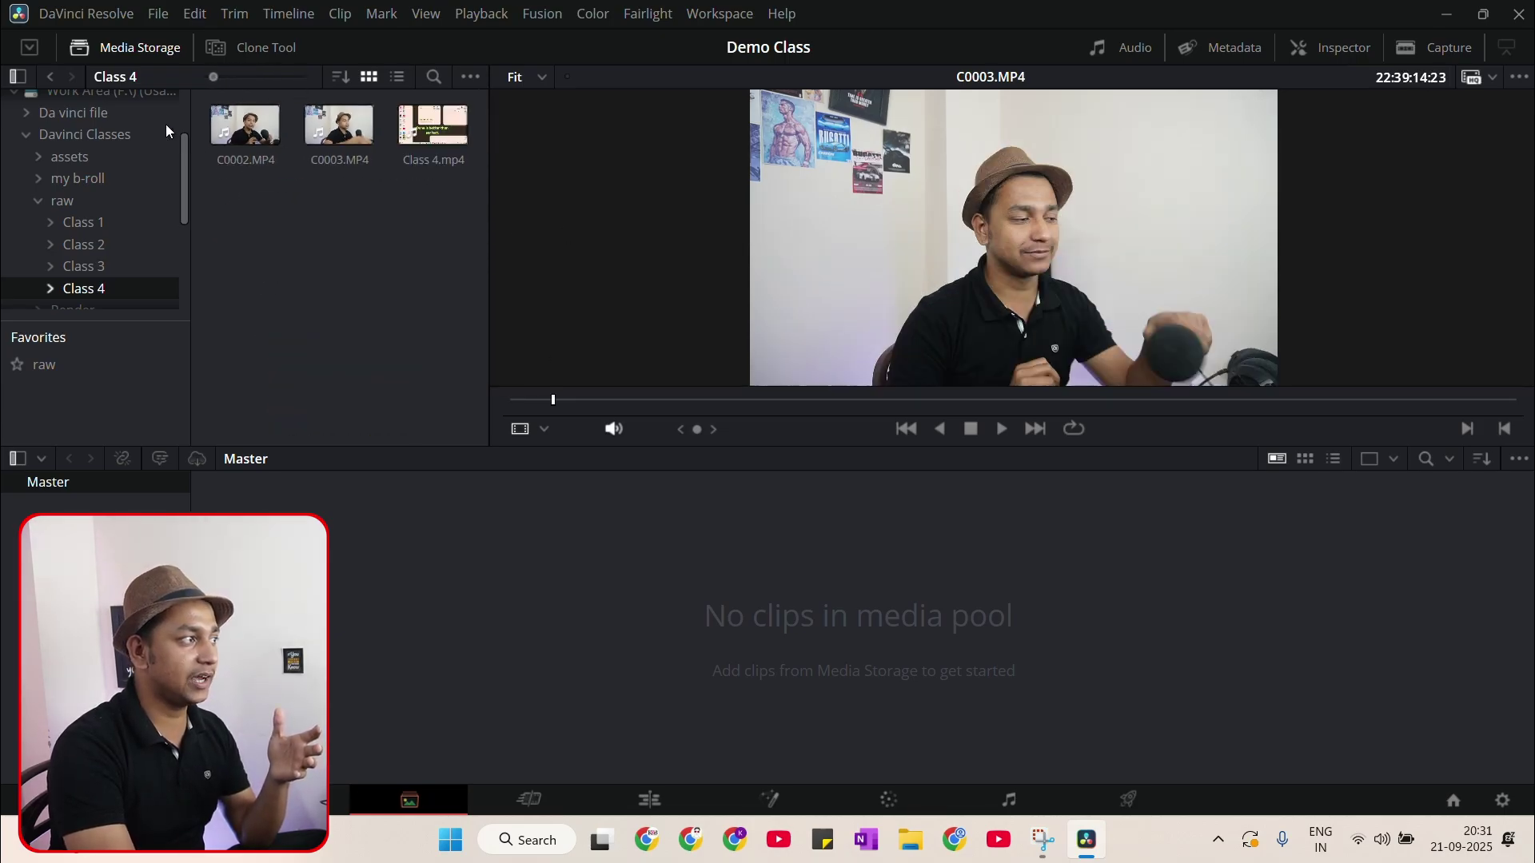
{"action": "left_click", "coordinate": [341, 78]}
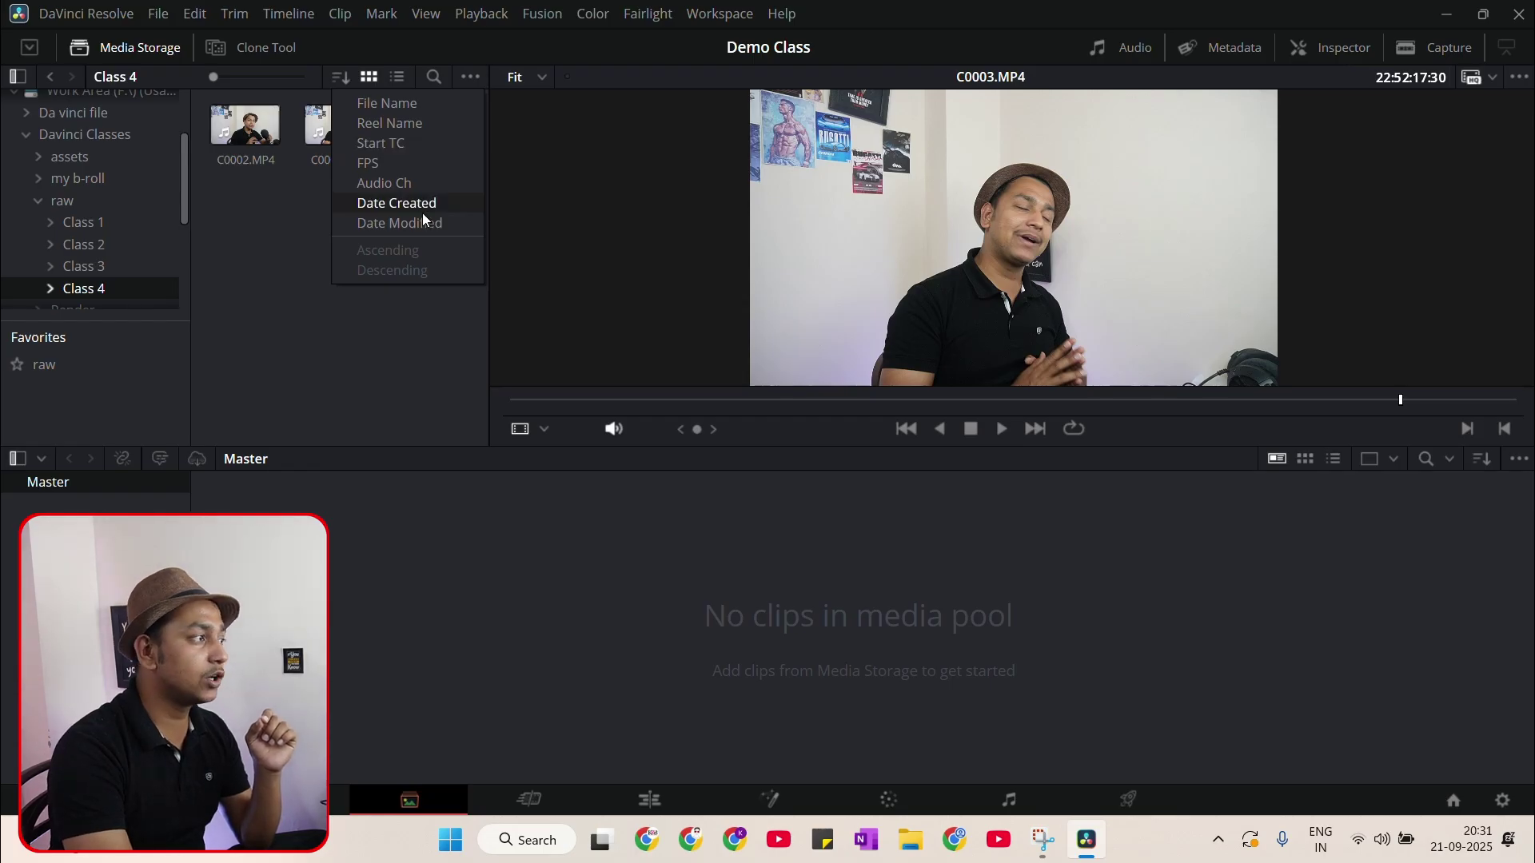
{"action": "left_click", "coordinate": [291, 227]}
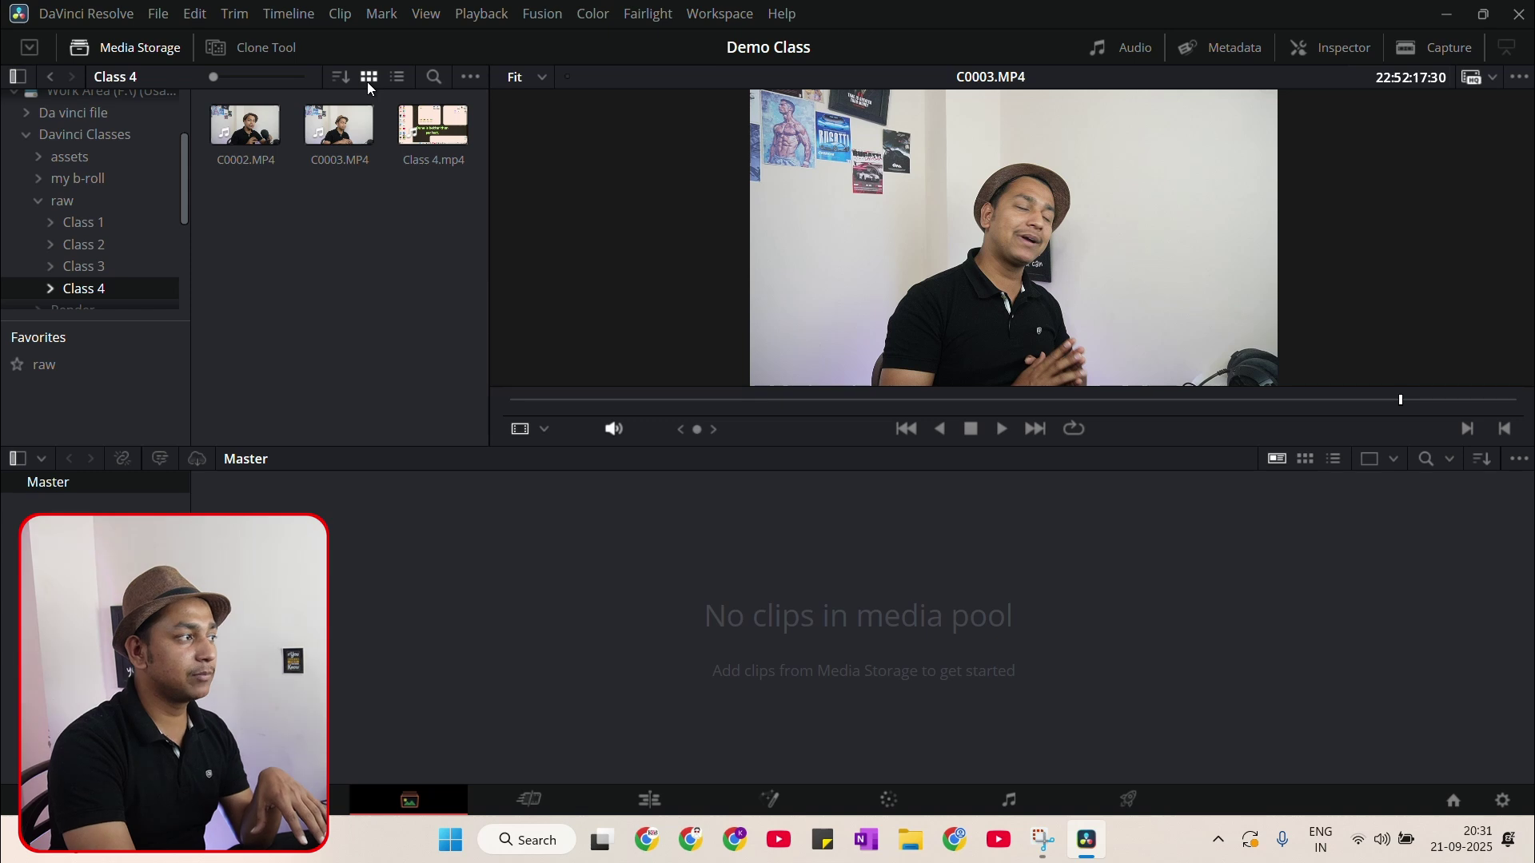
{"action": "left_click", "coordinate": [400, 79]}
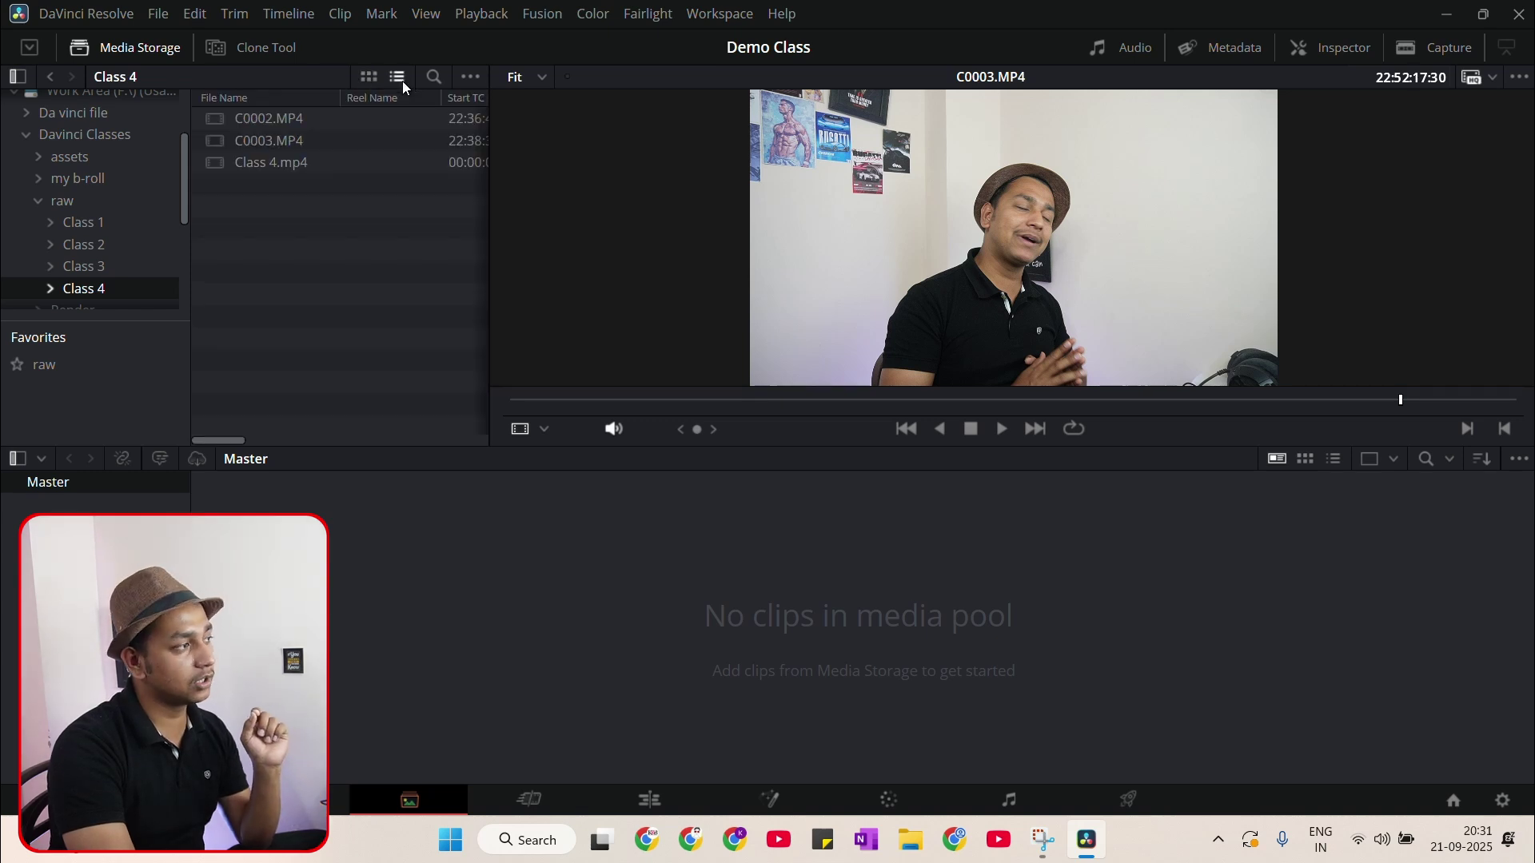
{"action": "left_click", "coordinate": [369, 78]}
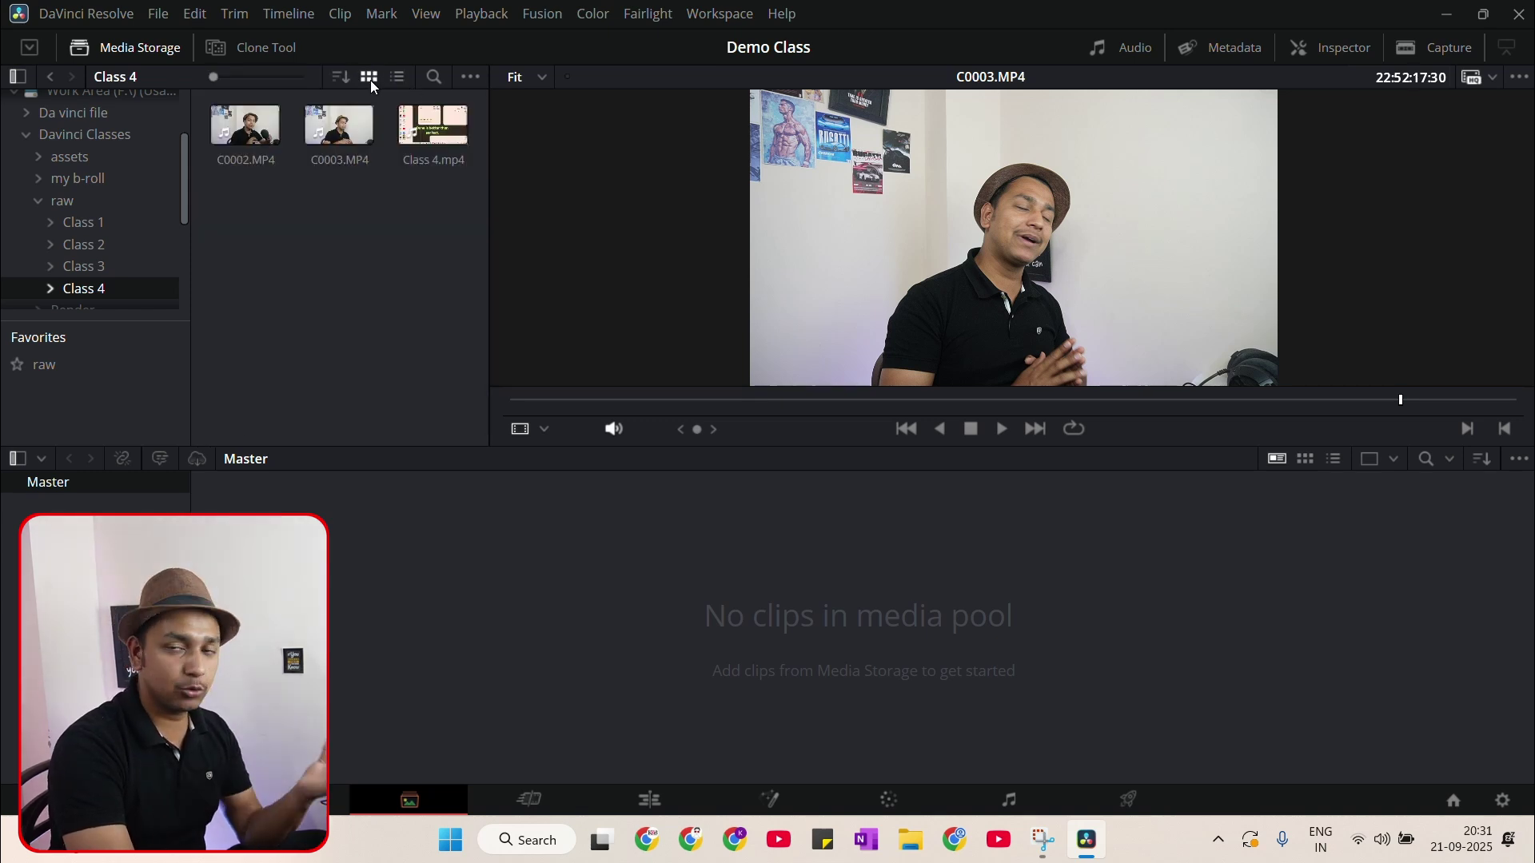
Show and hide the Media Storage search field, and look at the browser's additional options
{"action": "left_click", "coordinate": [439, 84]}
{"action": "left_click", "coordinate": [439, 84]}
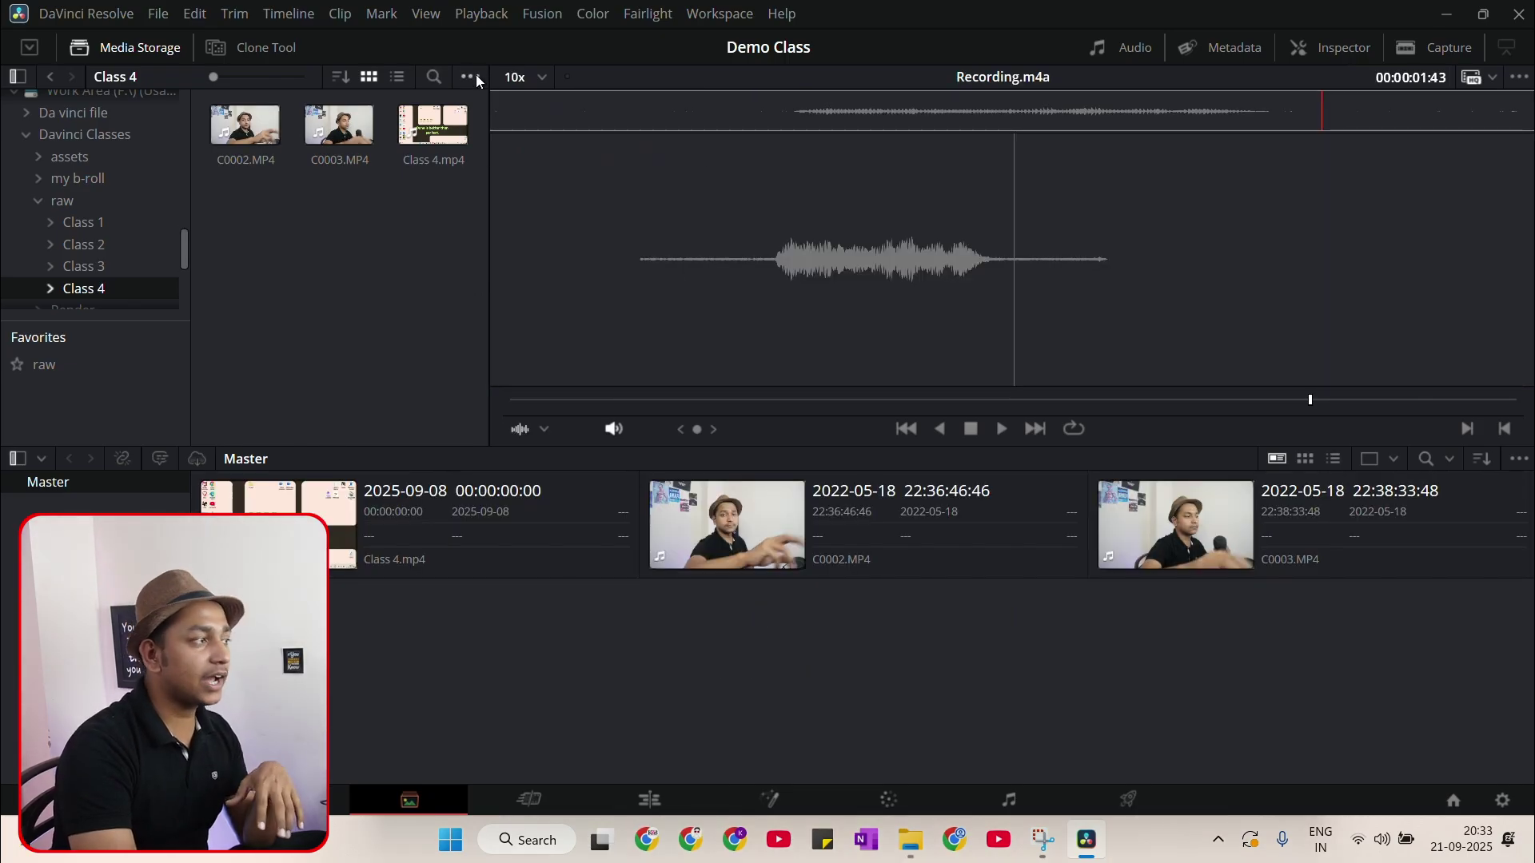
{"action": "left_click", "coordinate": [475, 75]}
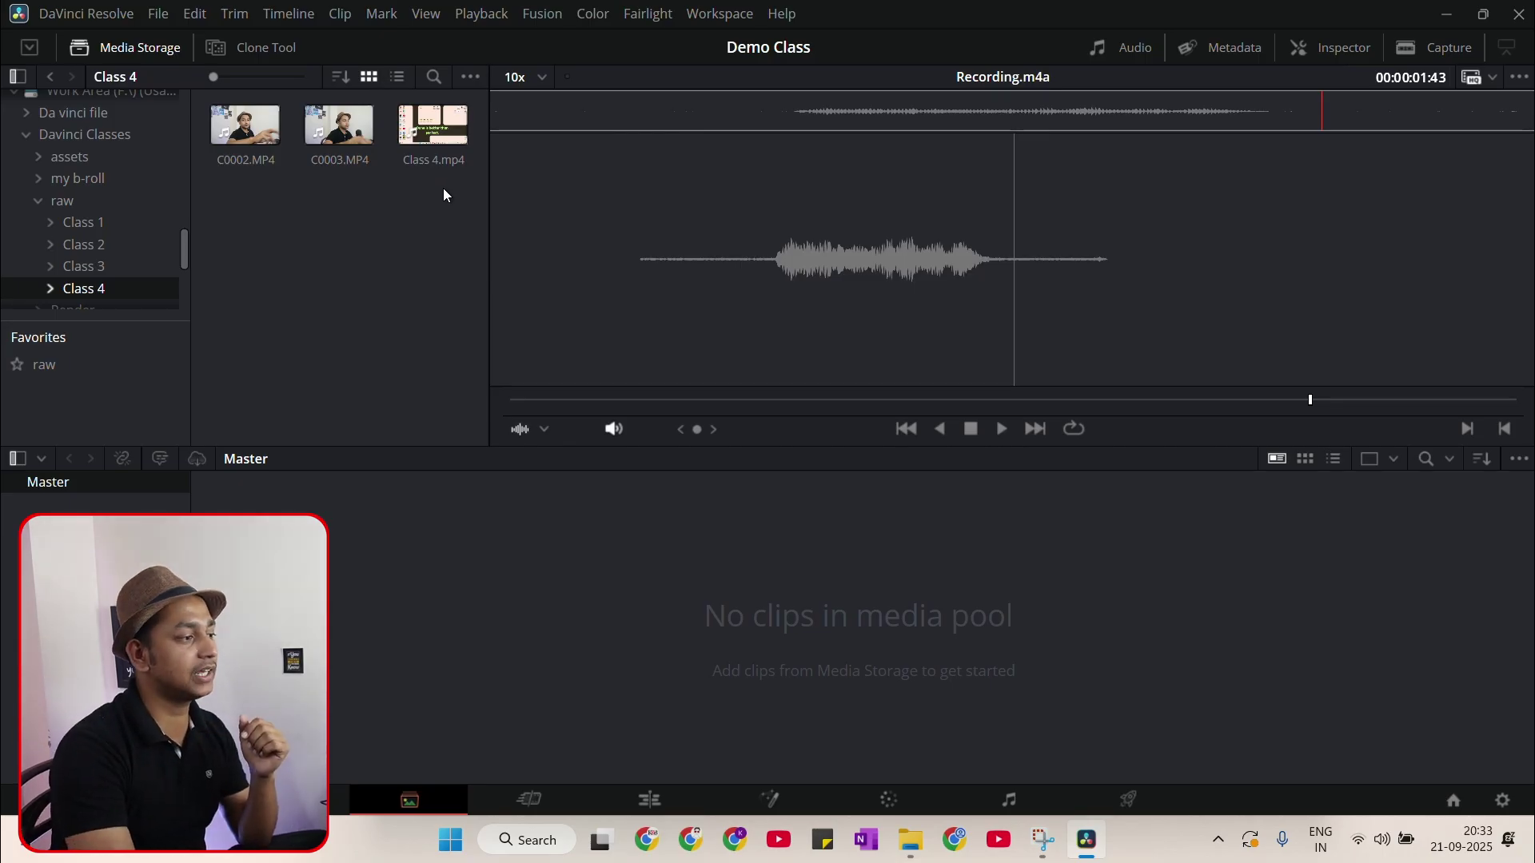
Switch to File Explorer, bring the sound recording's location into Media Storage, and preview Recording.m4a
{"action": "left_click", "coordinate": [911, 839]}
{"action": "left_click_drag", "start_coordinate": [863, 182], "coordinate": [319, 237]}
{"action": "left_click", "coordinate": [238, 137]}
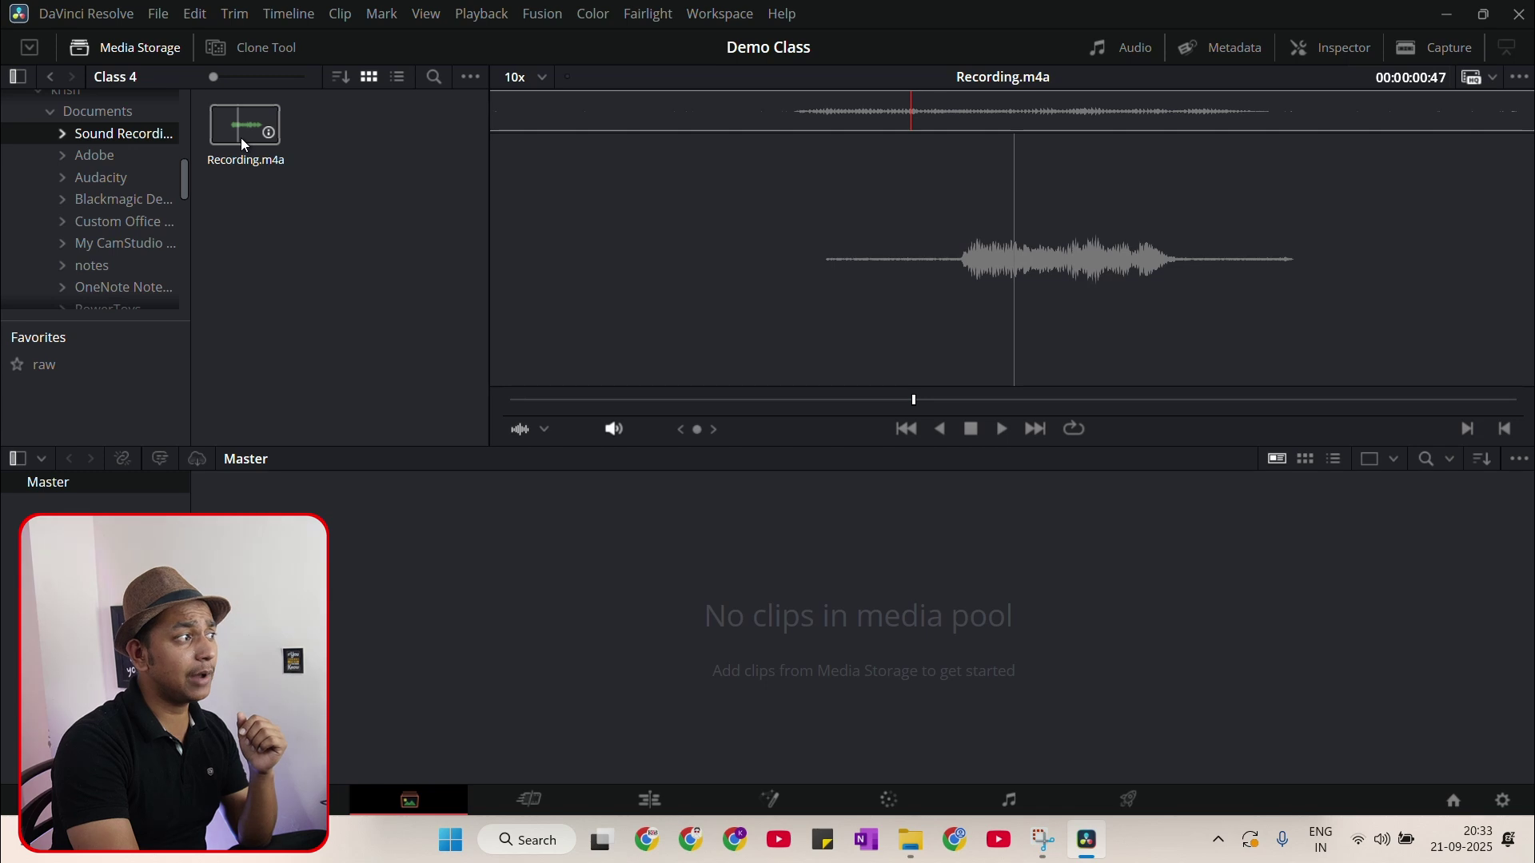
Scrub through Recording.m4a, and turn Show Audio Waveforms off and back on for the Media Storage thumbnails
{"action": "left_click_drag", "start_coordinate": [789, 405], "coordinate": [1254, 367]}
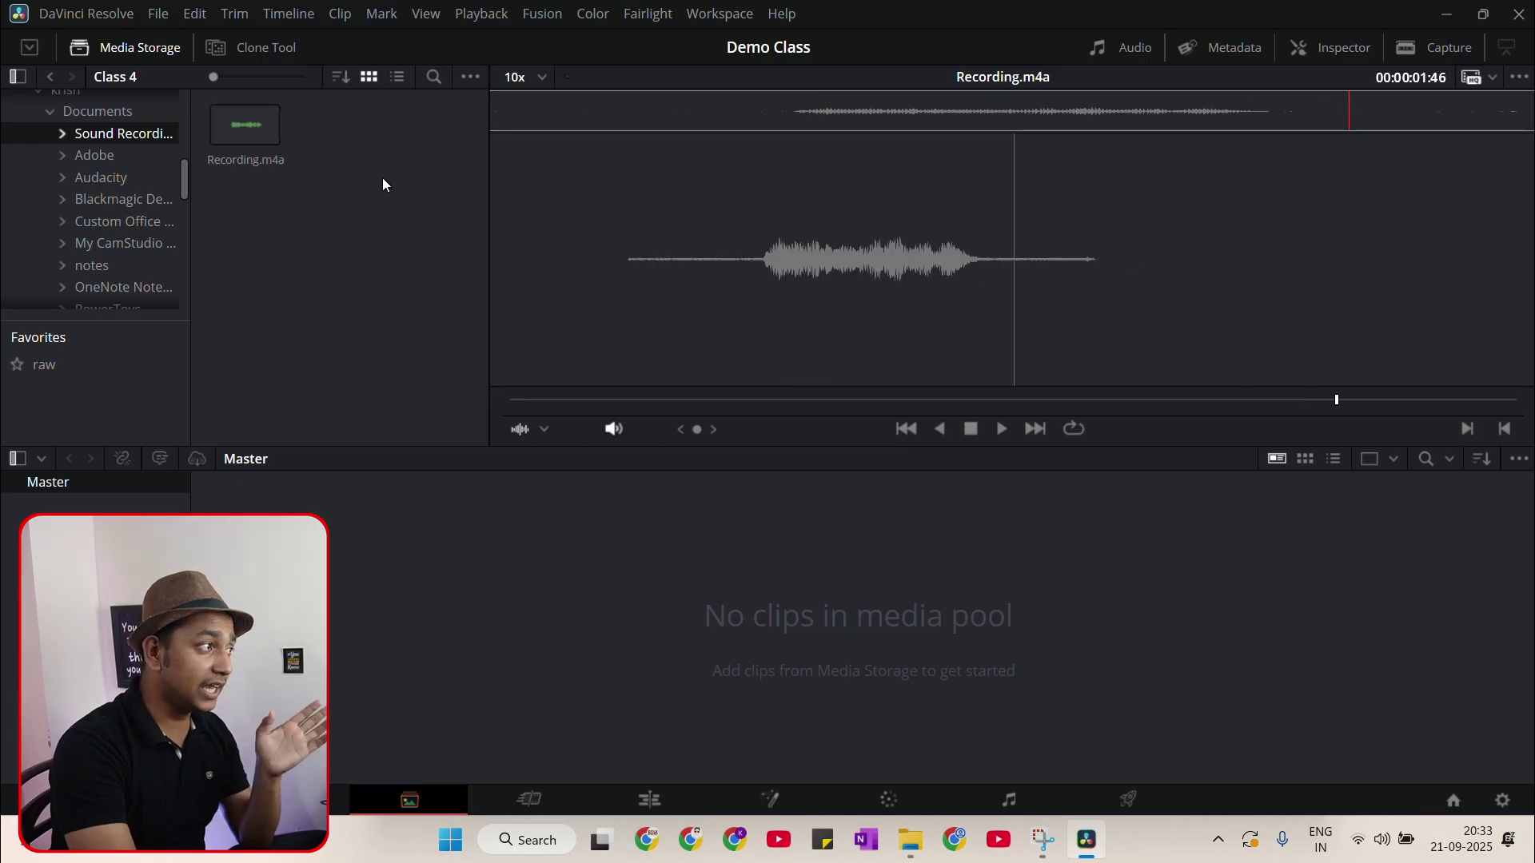
{"action": "left_click", "coordinate": [470, 77]}
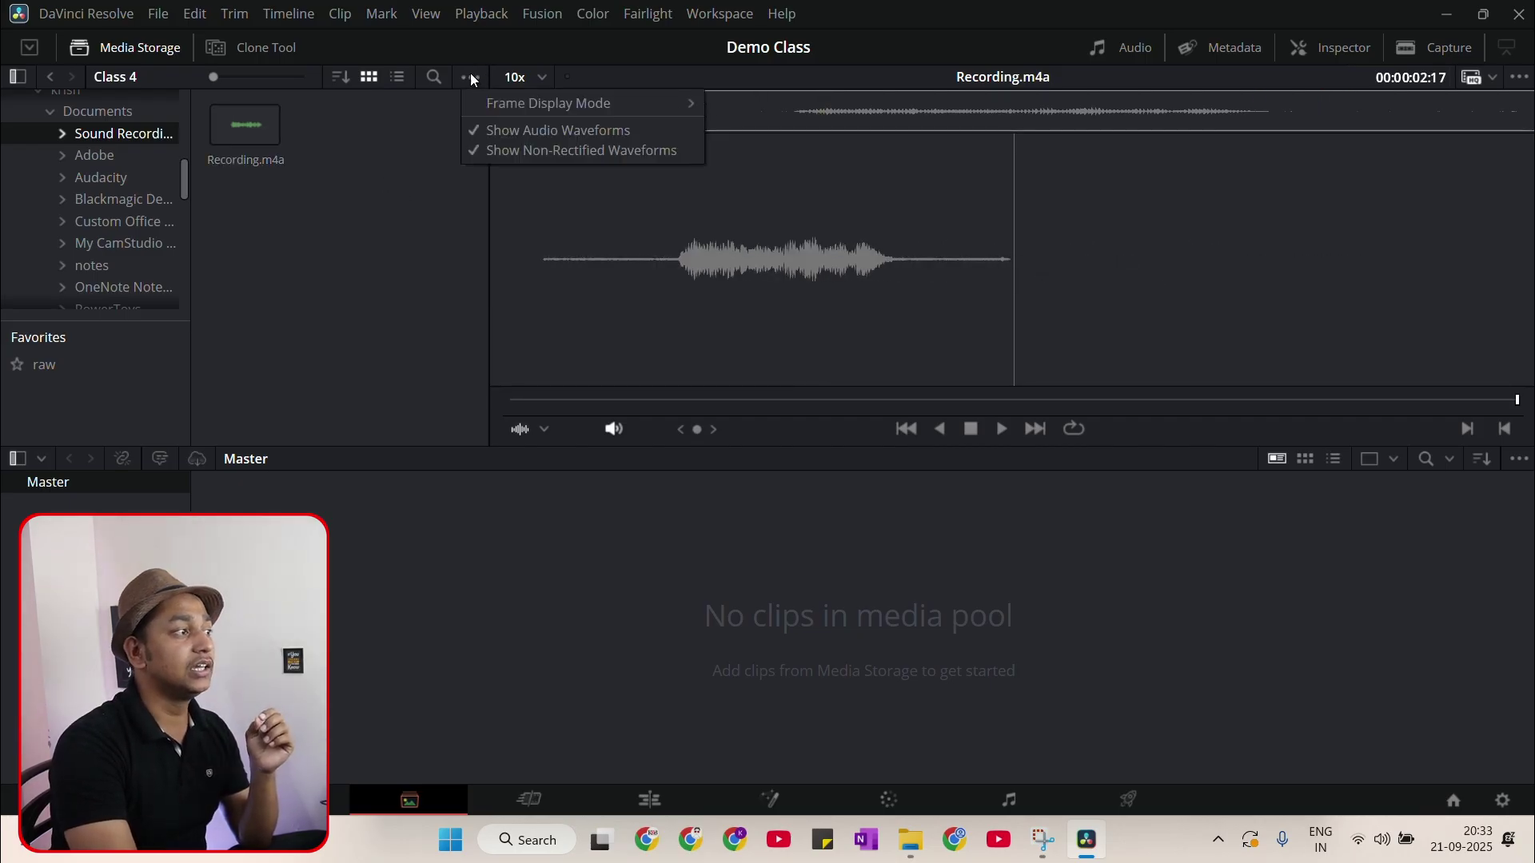
{"action": "left_click", "coordinate": [506, 137]}
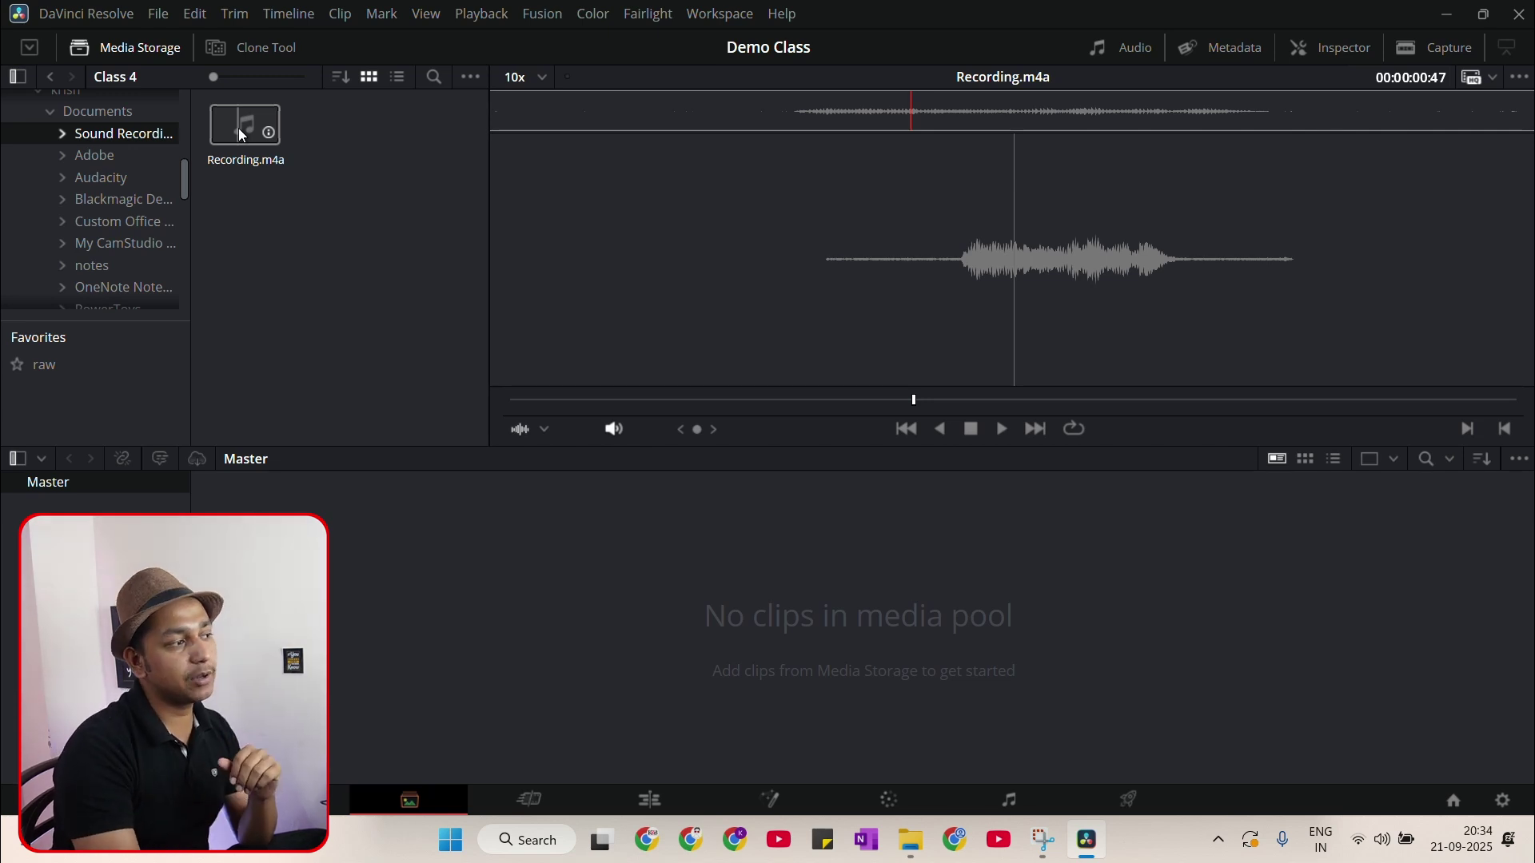
{"action": "left_click_drag", "start_coordinate": [731, 404], "coordinate": [1304, 419]}
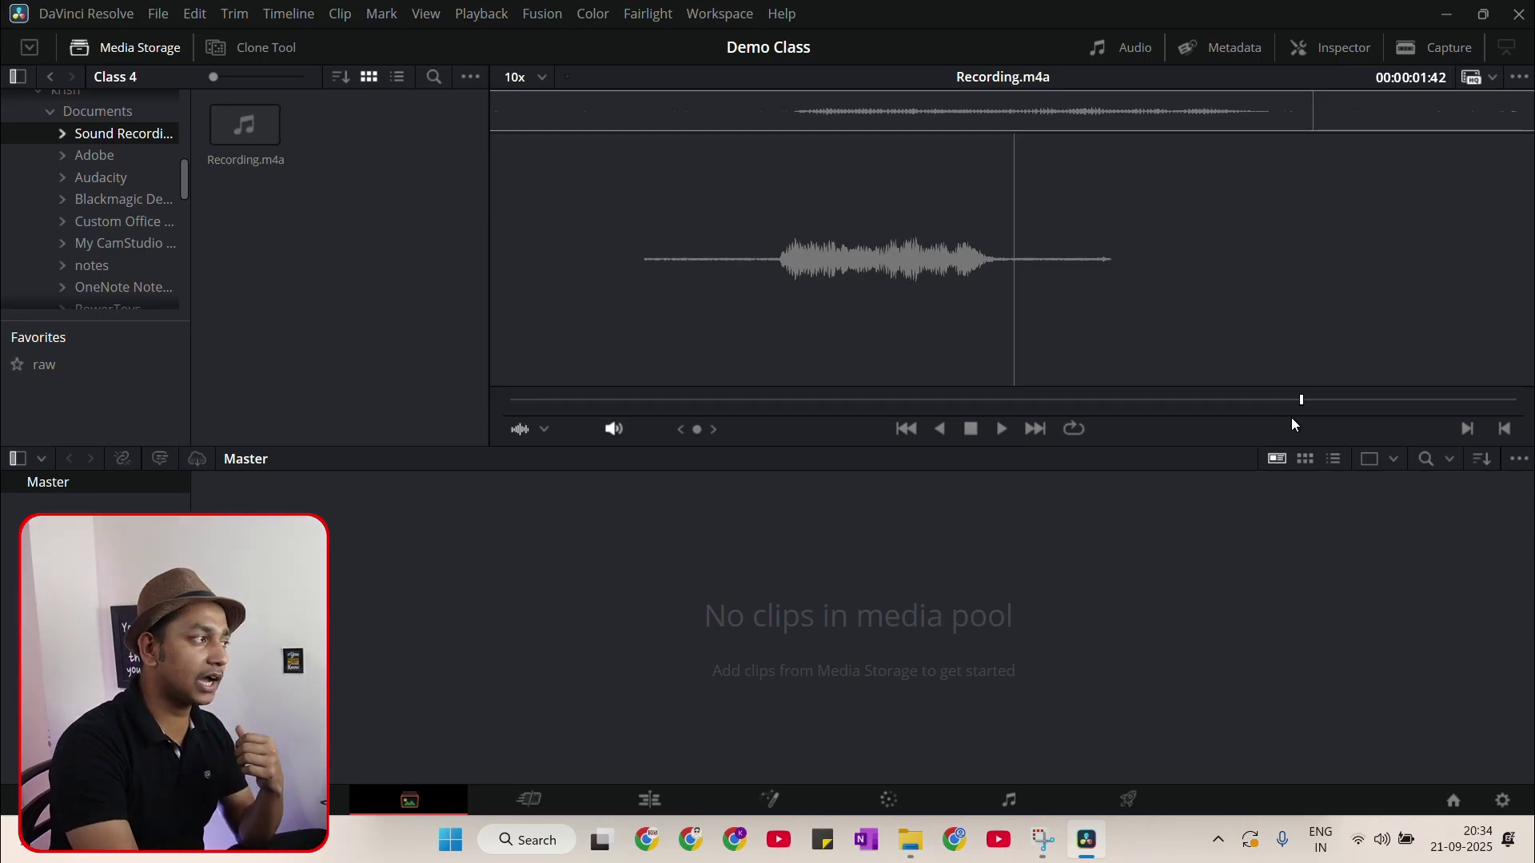
{"action": "left_click", "coordinate": [471, 77]}
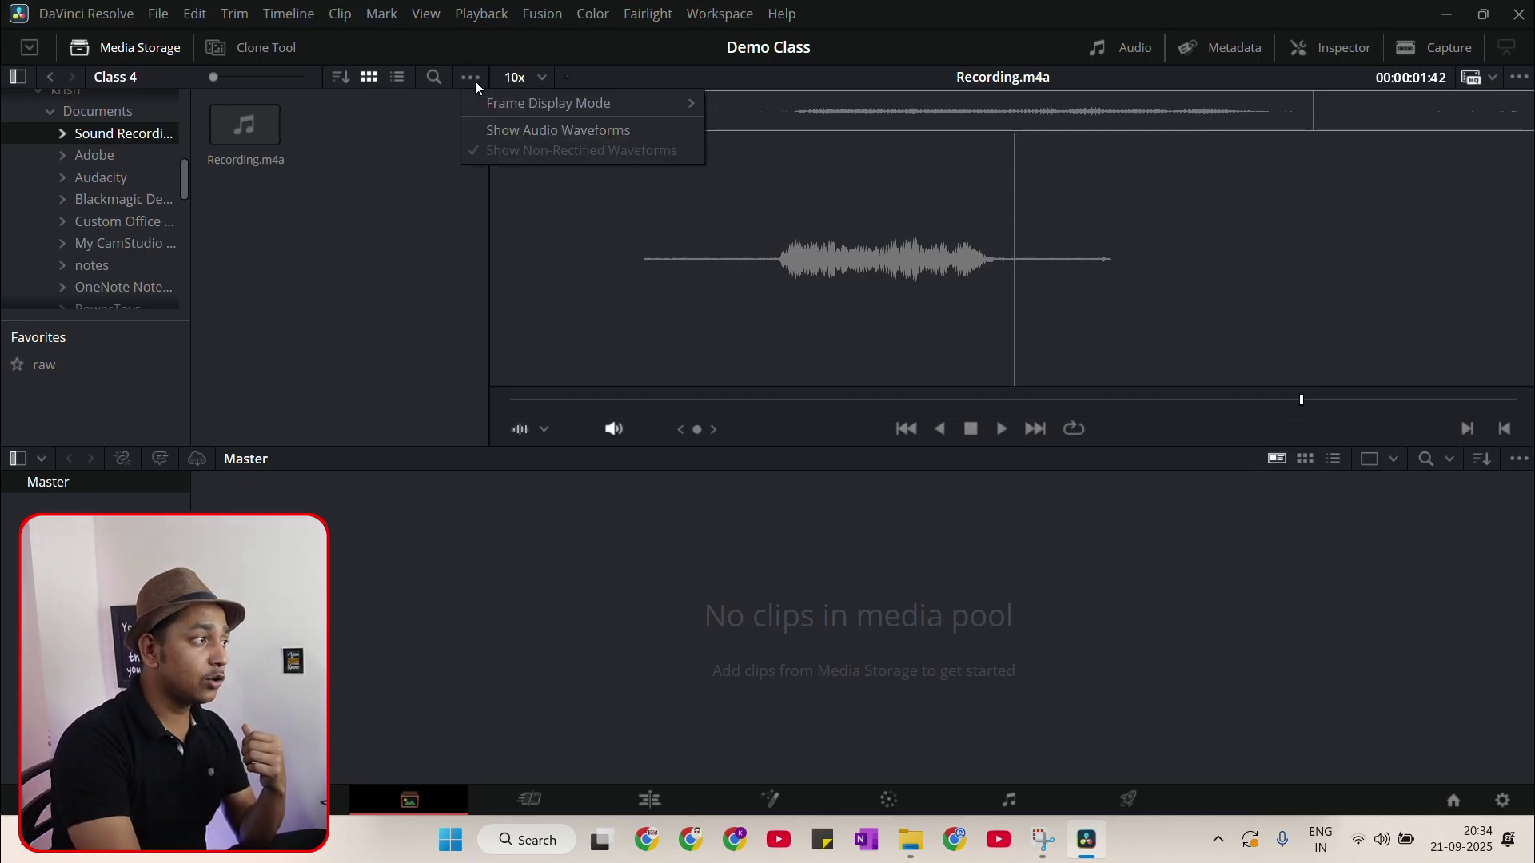
{"action": "left_click", "coordinate": [528, 137]}
{"action": "left_click", "coordinate": [241, 136]}
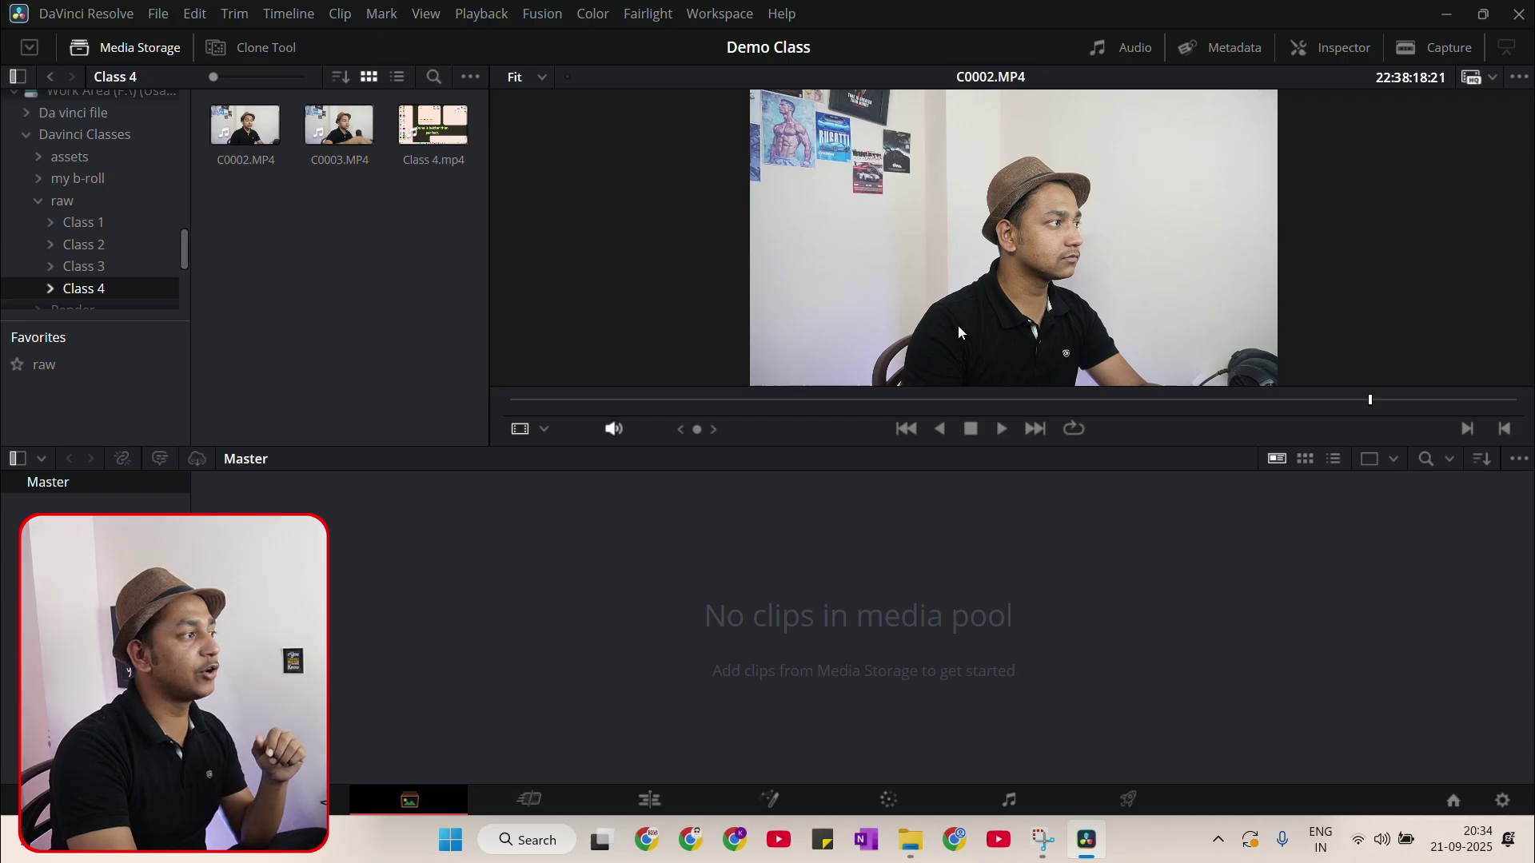
Load C0002.MP4 from the Class 4 folder into the viewer, play a passage around 22:37:05, and check the system volume
{"action": "left_click", "coordinate": [241, 130]}
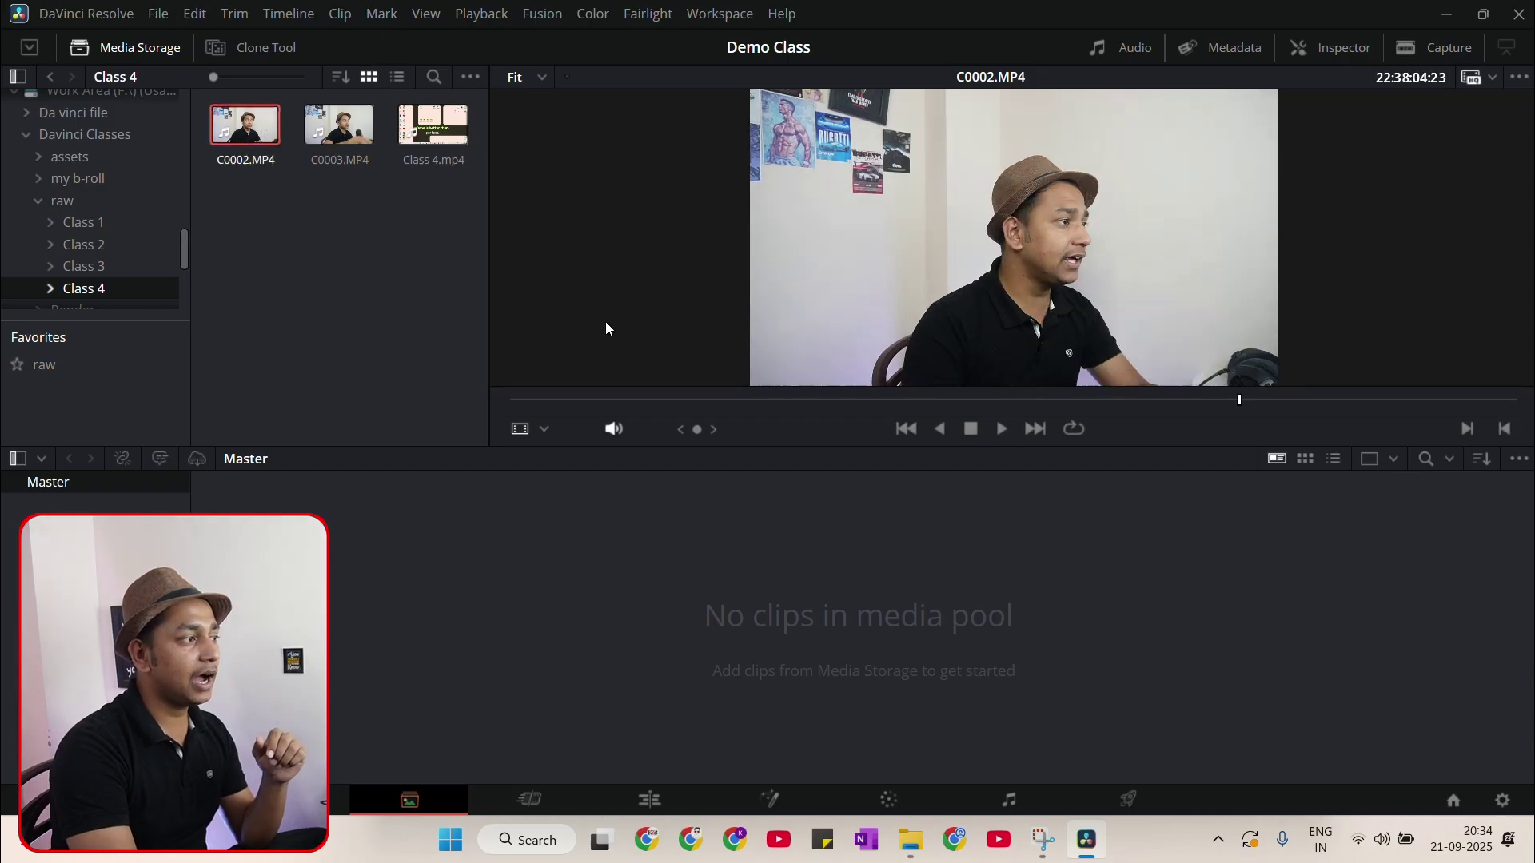
{"action": "left_click", "coordinate": [524, 414]}
{"action": "left_click", "coordinate": [564, 414]}
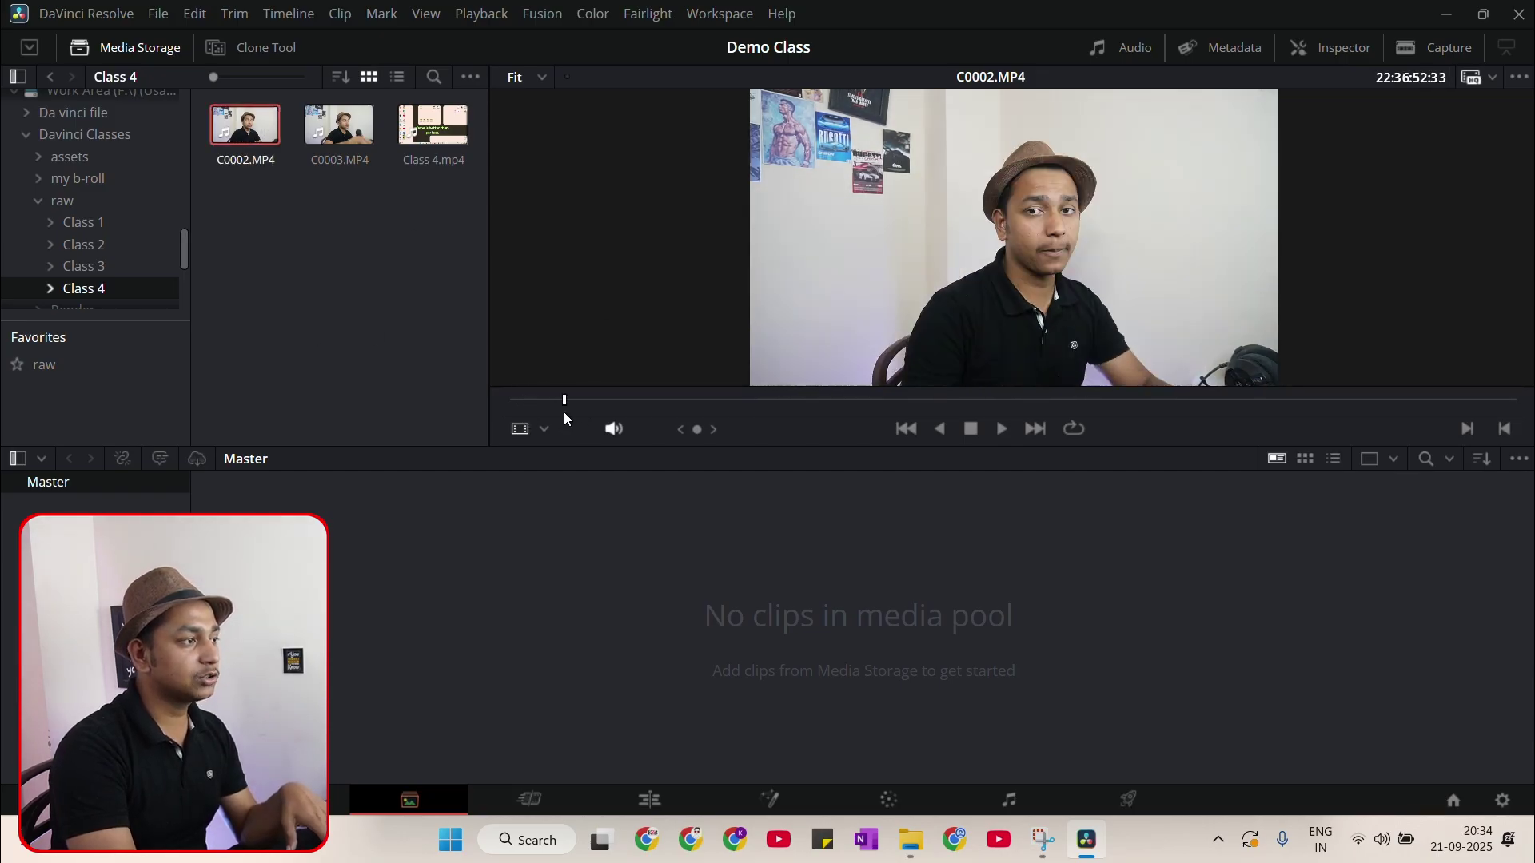
{"action": "key", "text": "space"}
{"action": "left_click", "coordinate": [689, 399]}
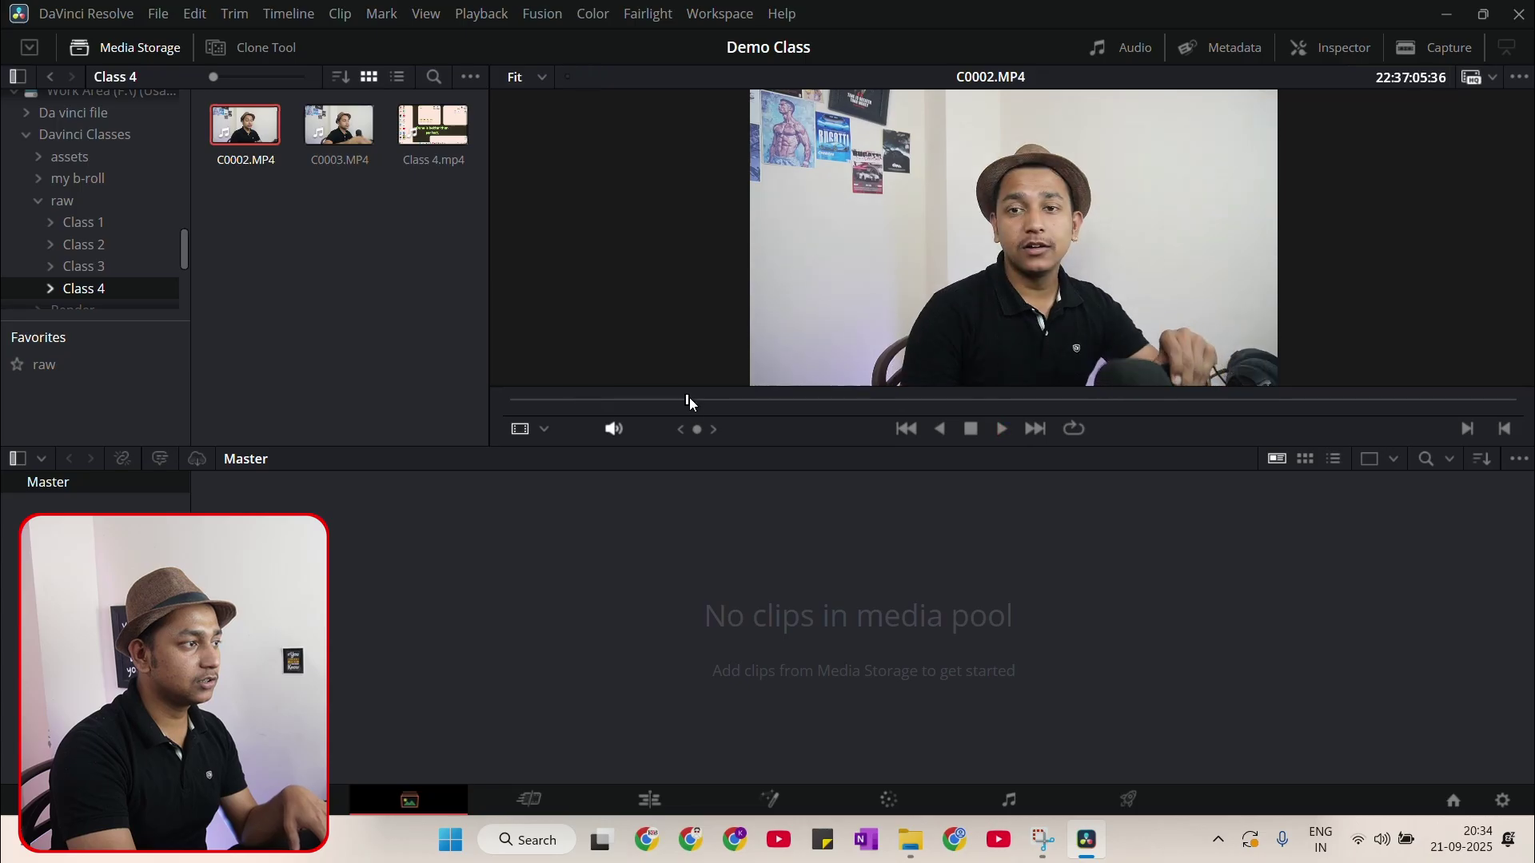
{"action": "left_click", "coordinate": [1381, 839]}
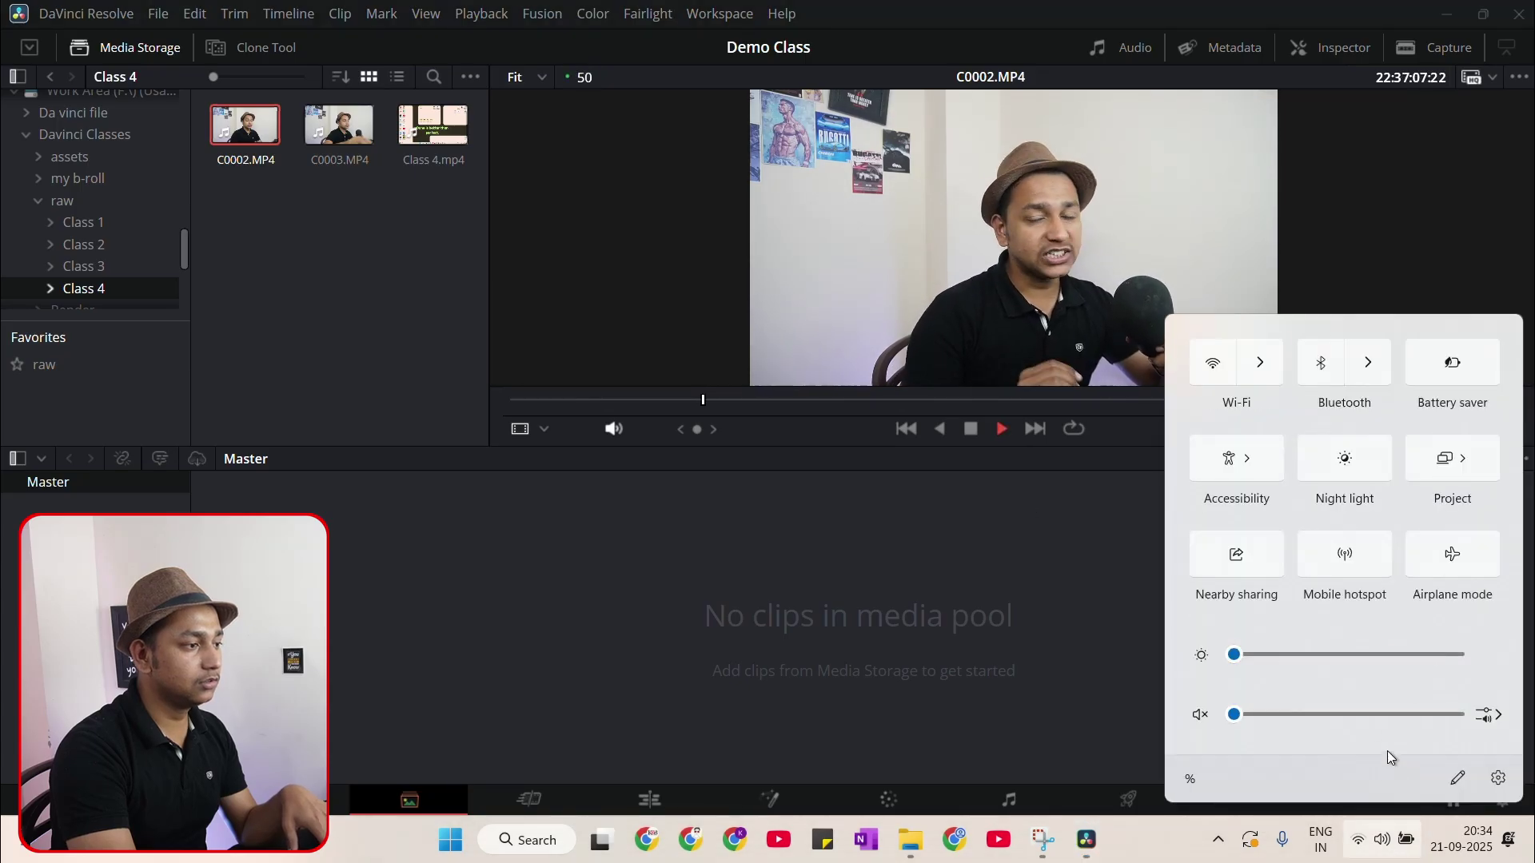
{"action": "left_click", "coordinate": [935, 642]}
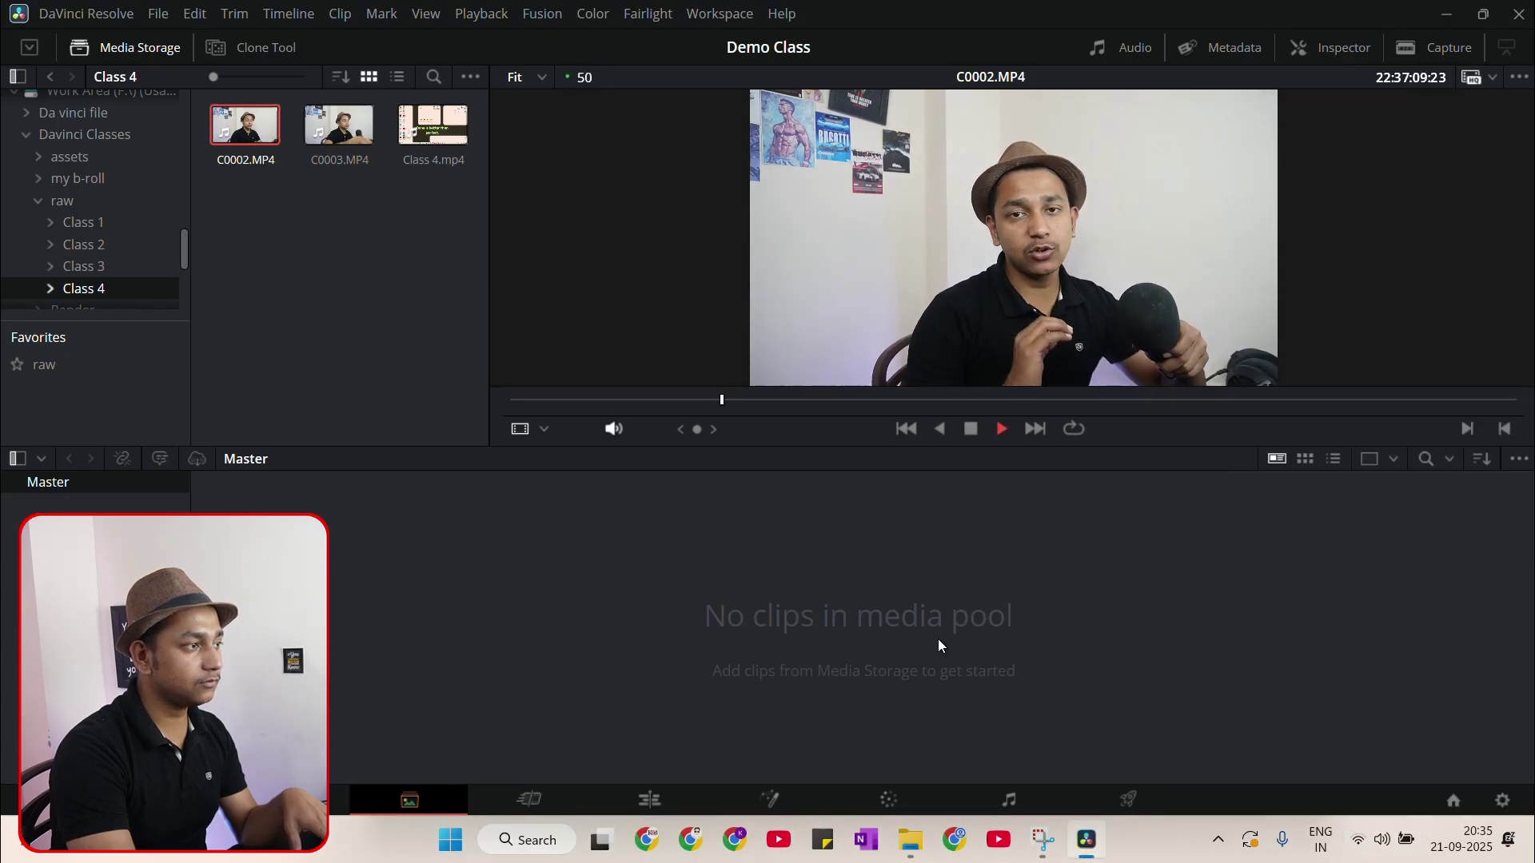
{"action": "key", "text": "space"}
Mark C0002.MP4 from about 22:37:05 to 22:38:19 and create a subclip named C0002.MP4 Subclip in the Master bin
{"action": "left_click_drag", "start_coordinate": [747, 403], "coordinate": [683, 482]}
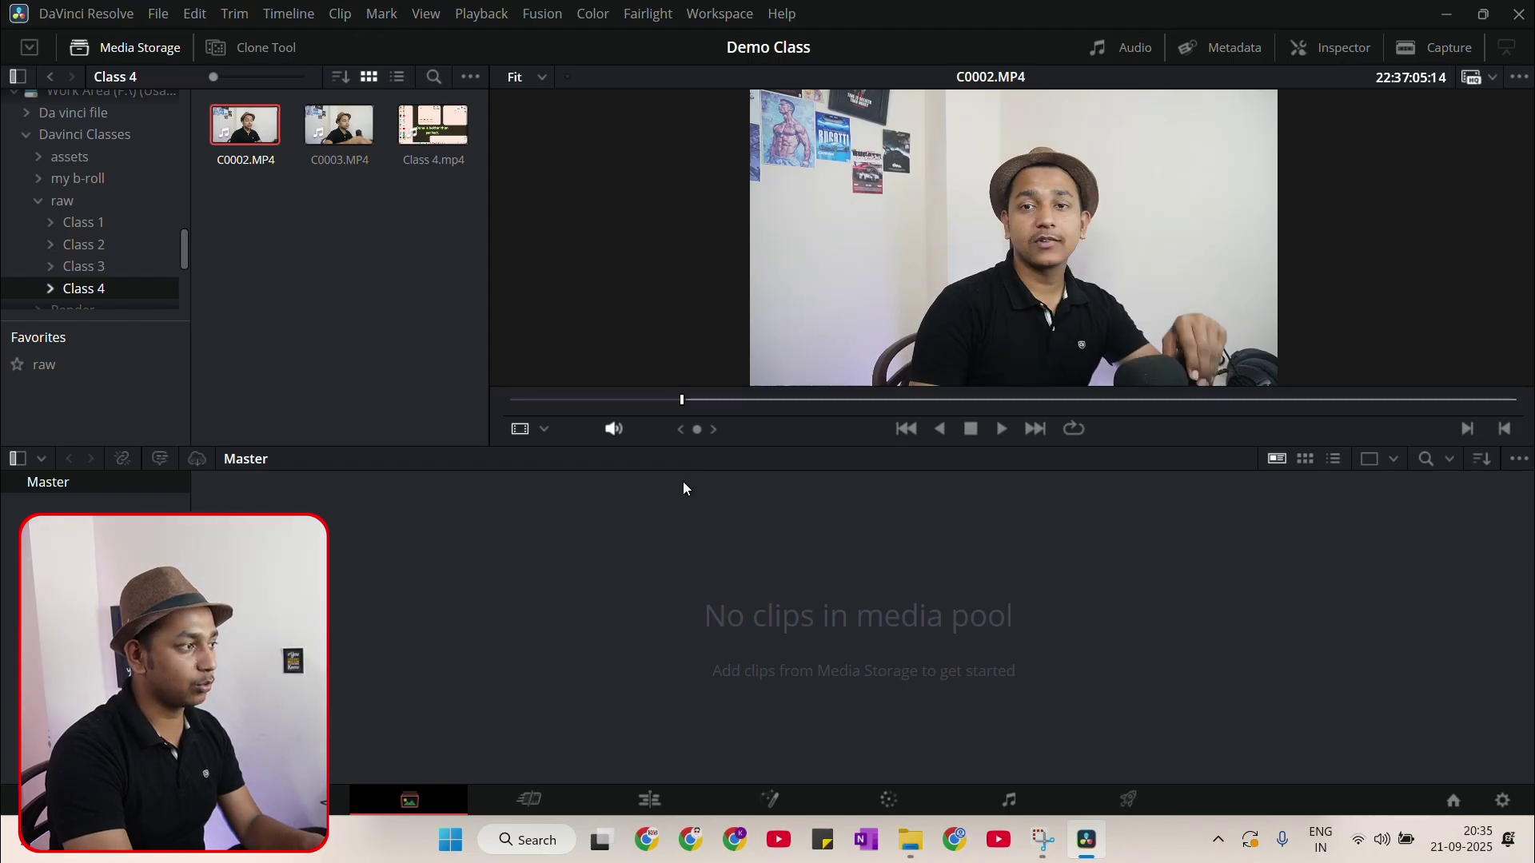
{"action": "left_click_drag", "start_coordinate": [681, 401], "coordinate": [1379, 425]}
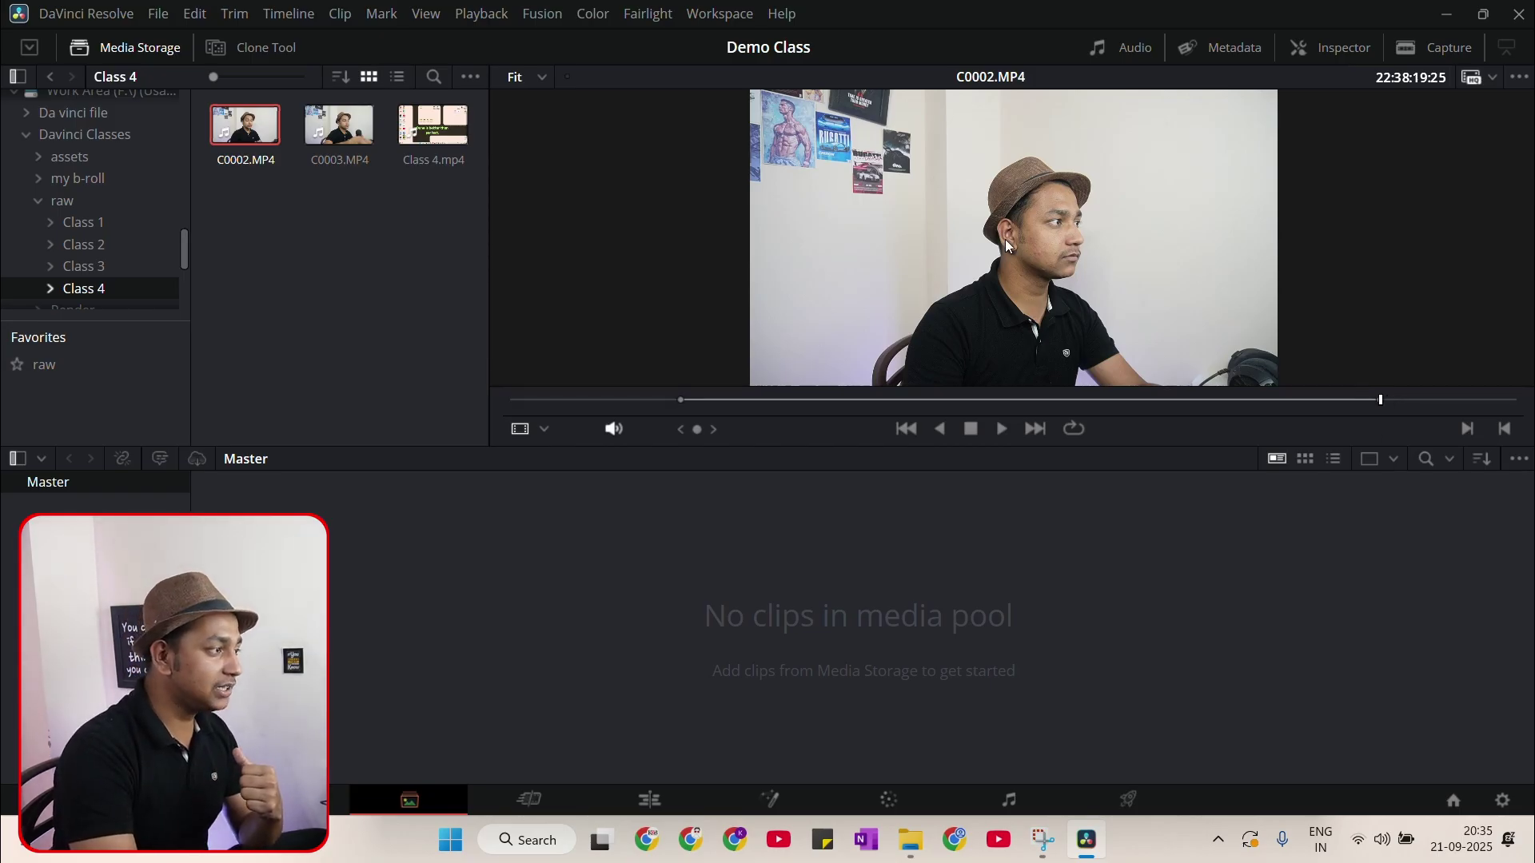
{"action": "left_click_drag", "start_coordinate": [491, 628], "coordinate": [490, 628]}
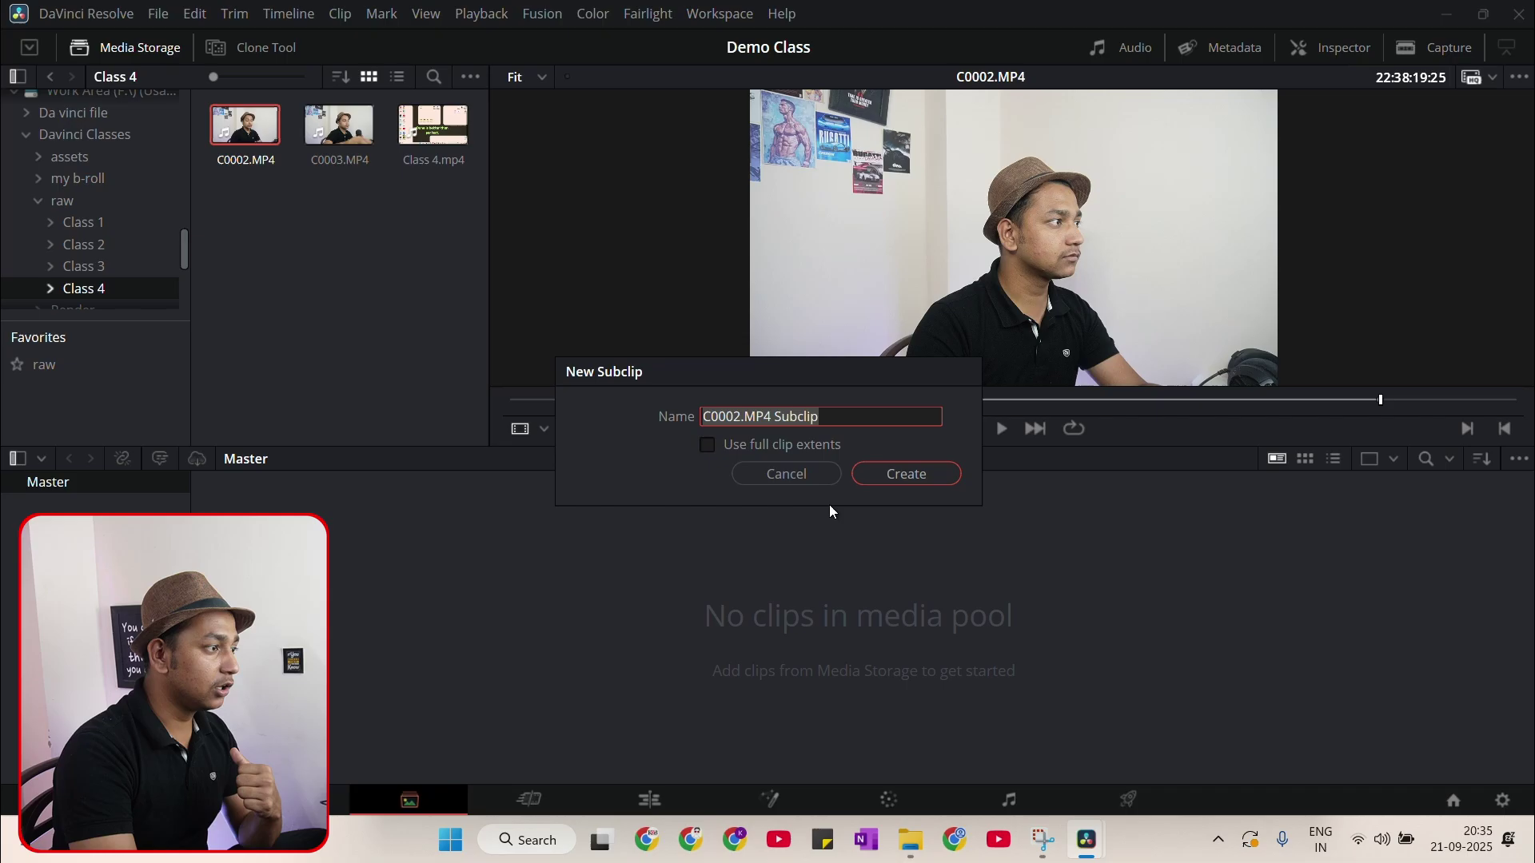
{"action": "left_click", "coordinate": [919, 474]}
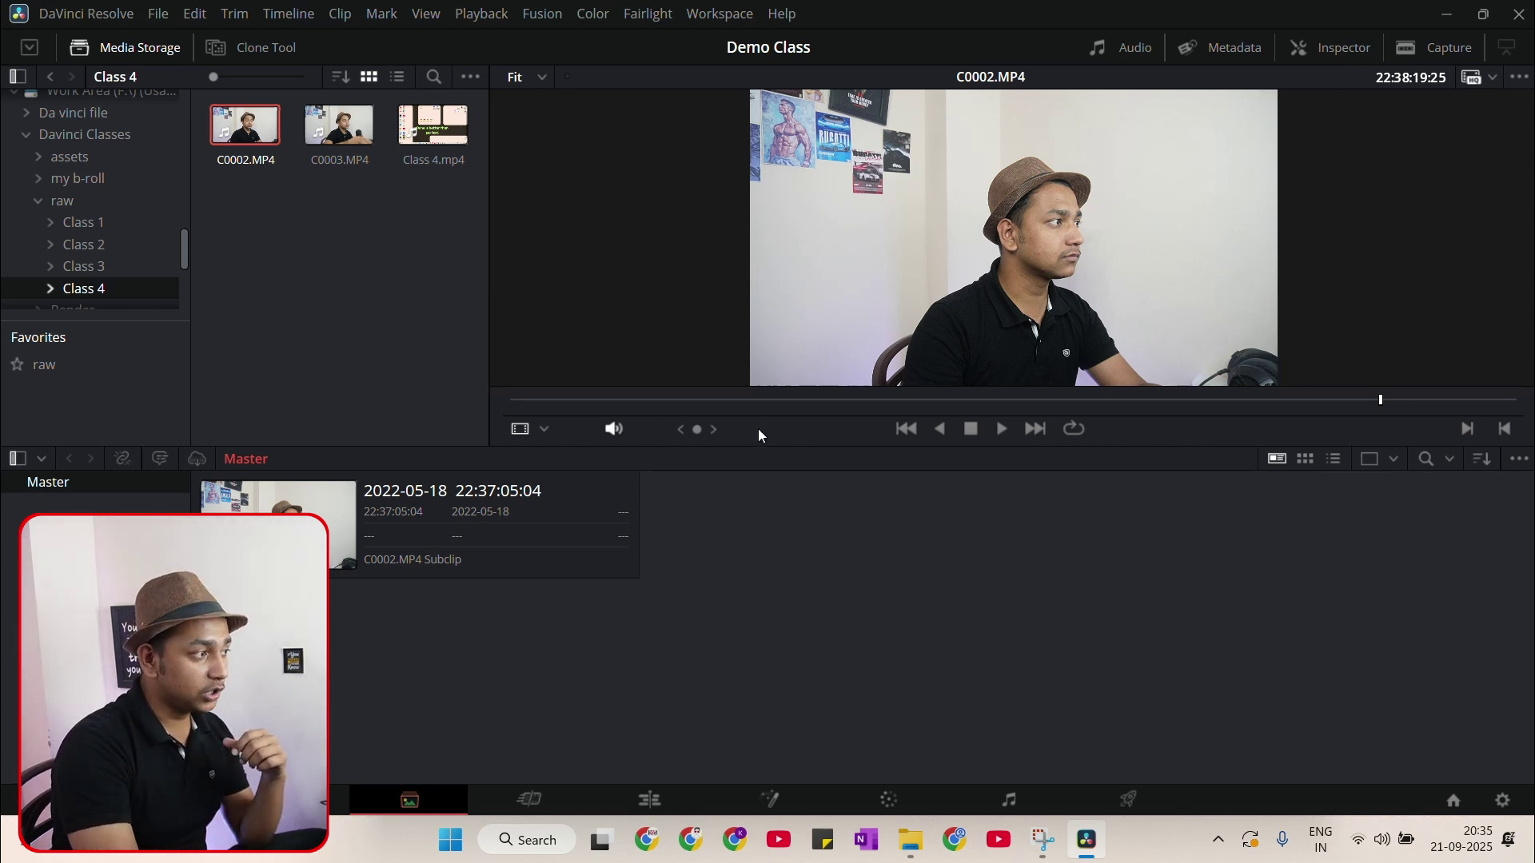
Keep the viewer in Source mode, and load Class 4.mp4 after previewing C0002.MP4
{"action": "left_click", "coordinate": [542, 429]}
{"action": "left_click", "coordinate": [561, 459]}
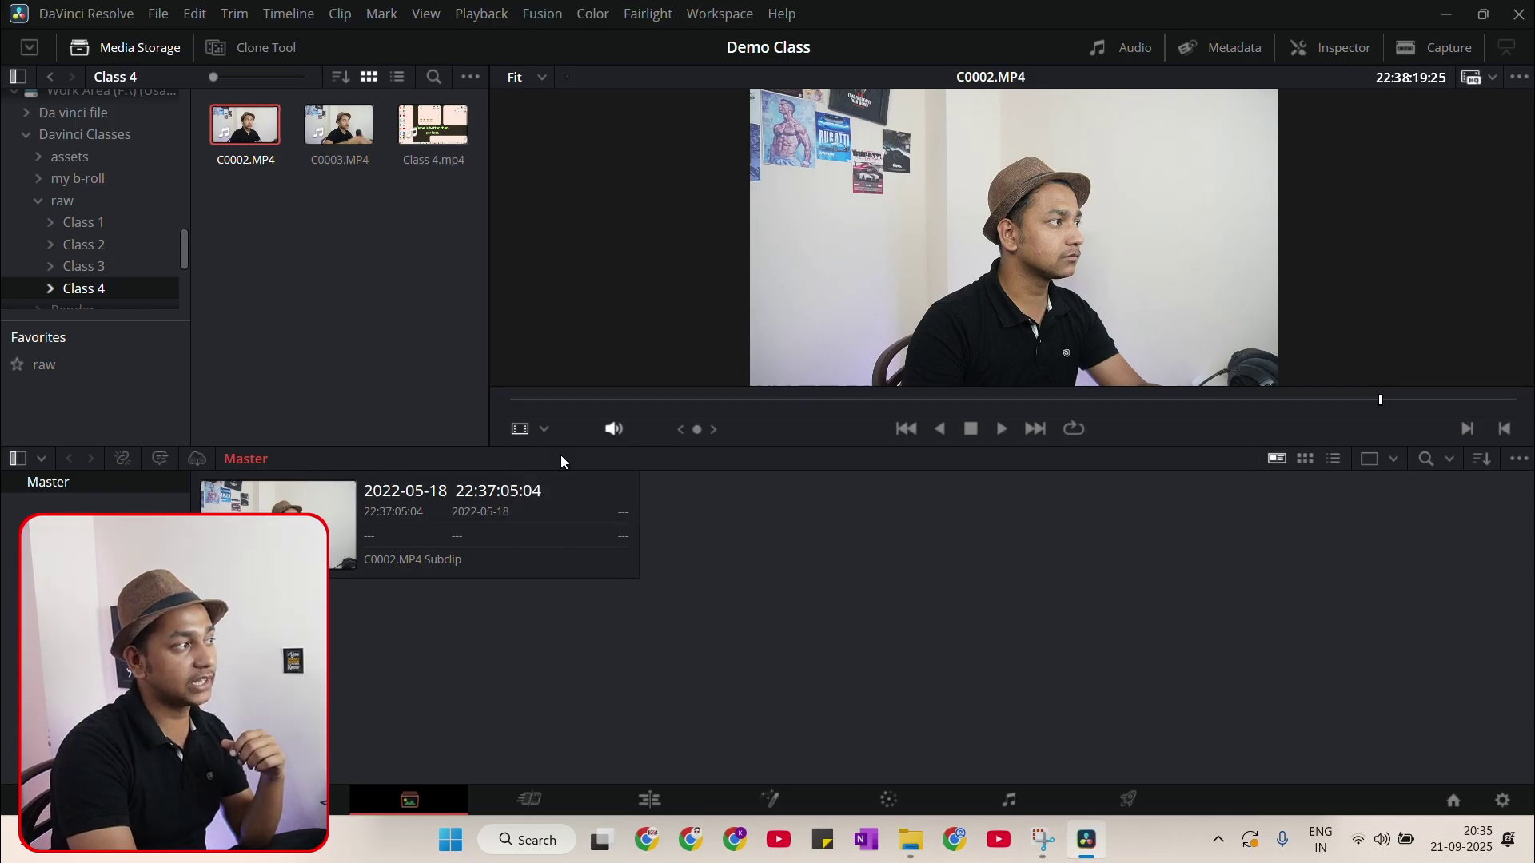
{"action": "left_click", "coordinate": [311, 235]}
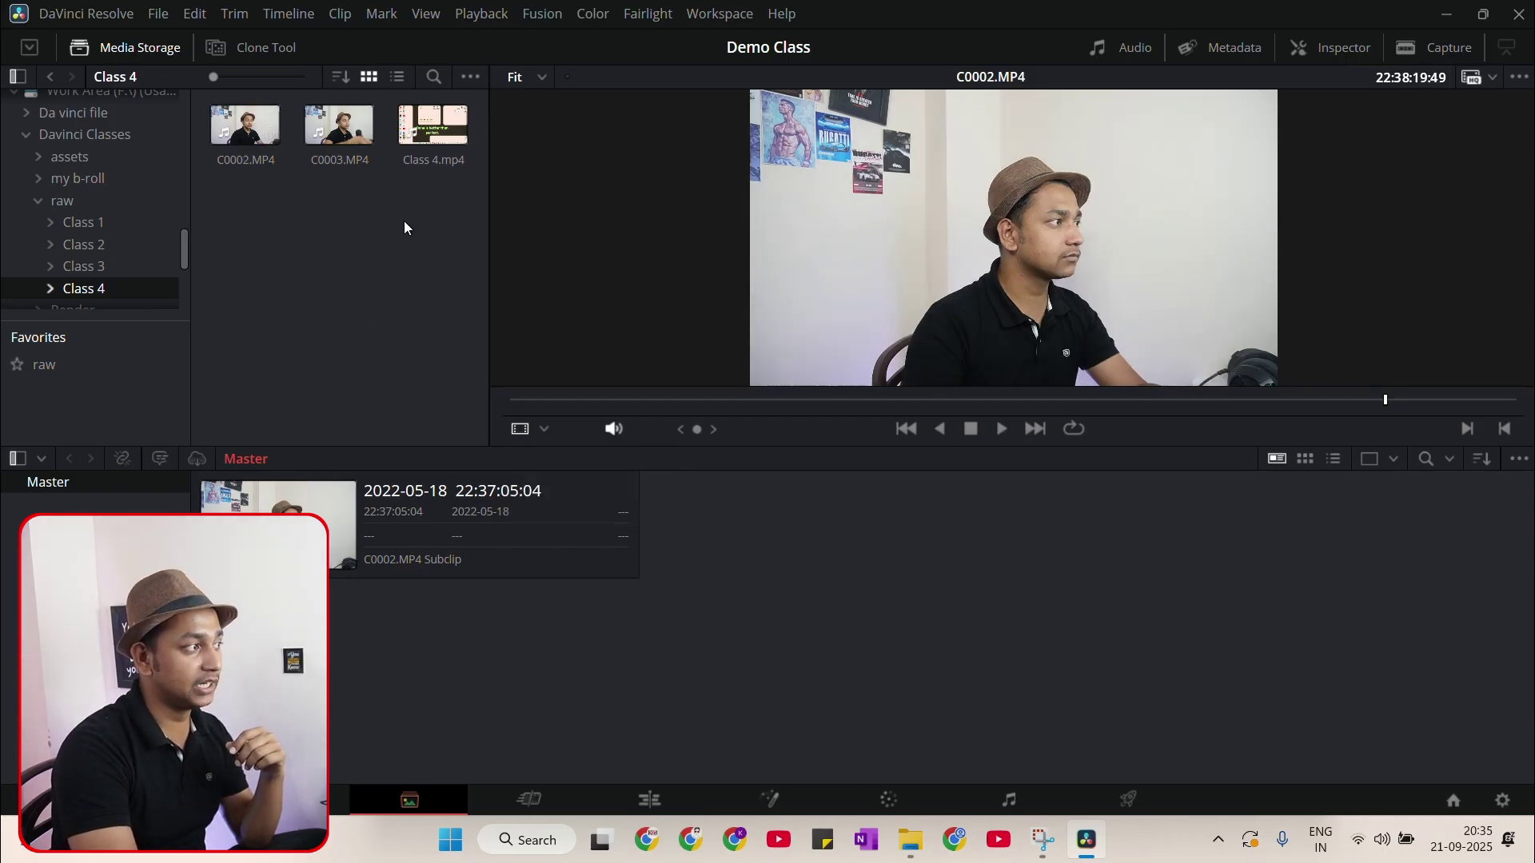
{"action": "left_click", "coordinate": [251, 113]}
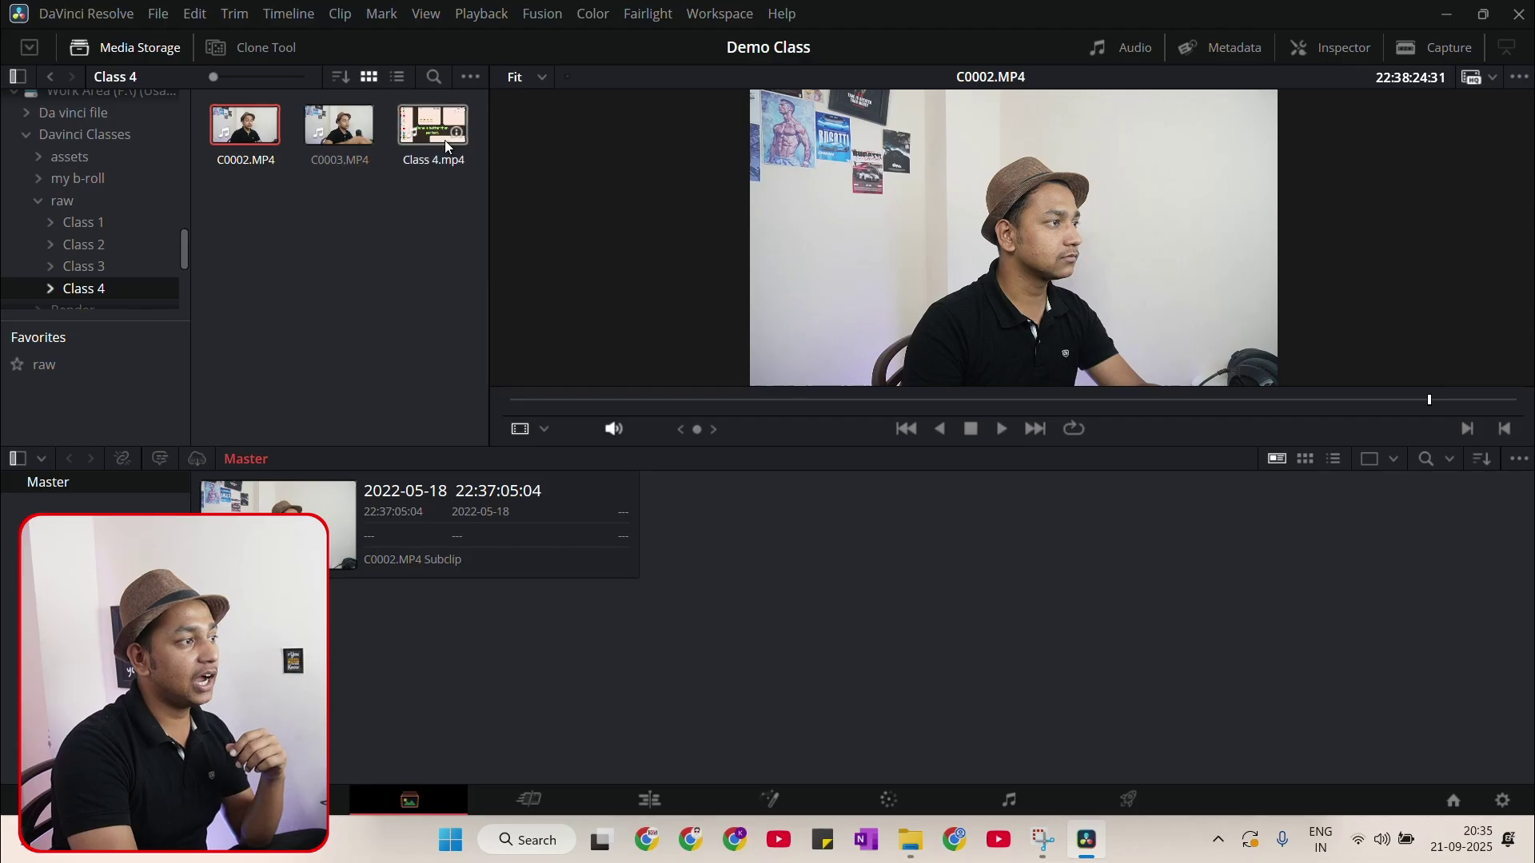
{"action": "left_click", "coordinate": [444, 141]}
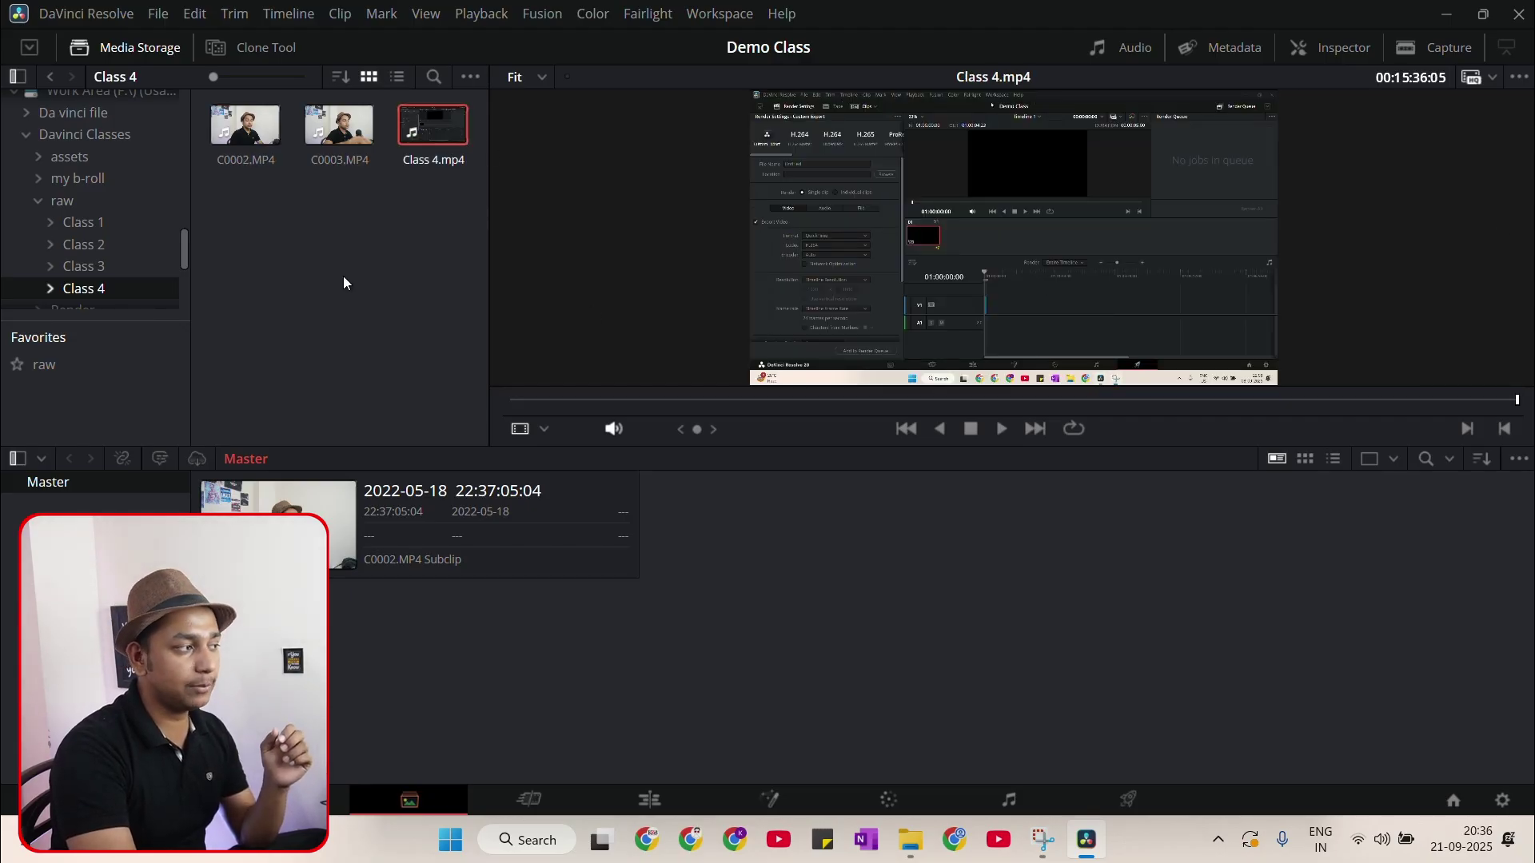
Display the Audio Track view of Class 4.mp4 at about 00:01:21, and preview C0003.MP4 for comparison
{"action": "left_click", "coordinate": [545, 429]}
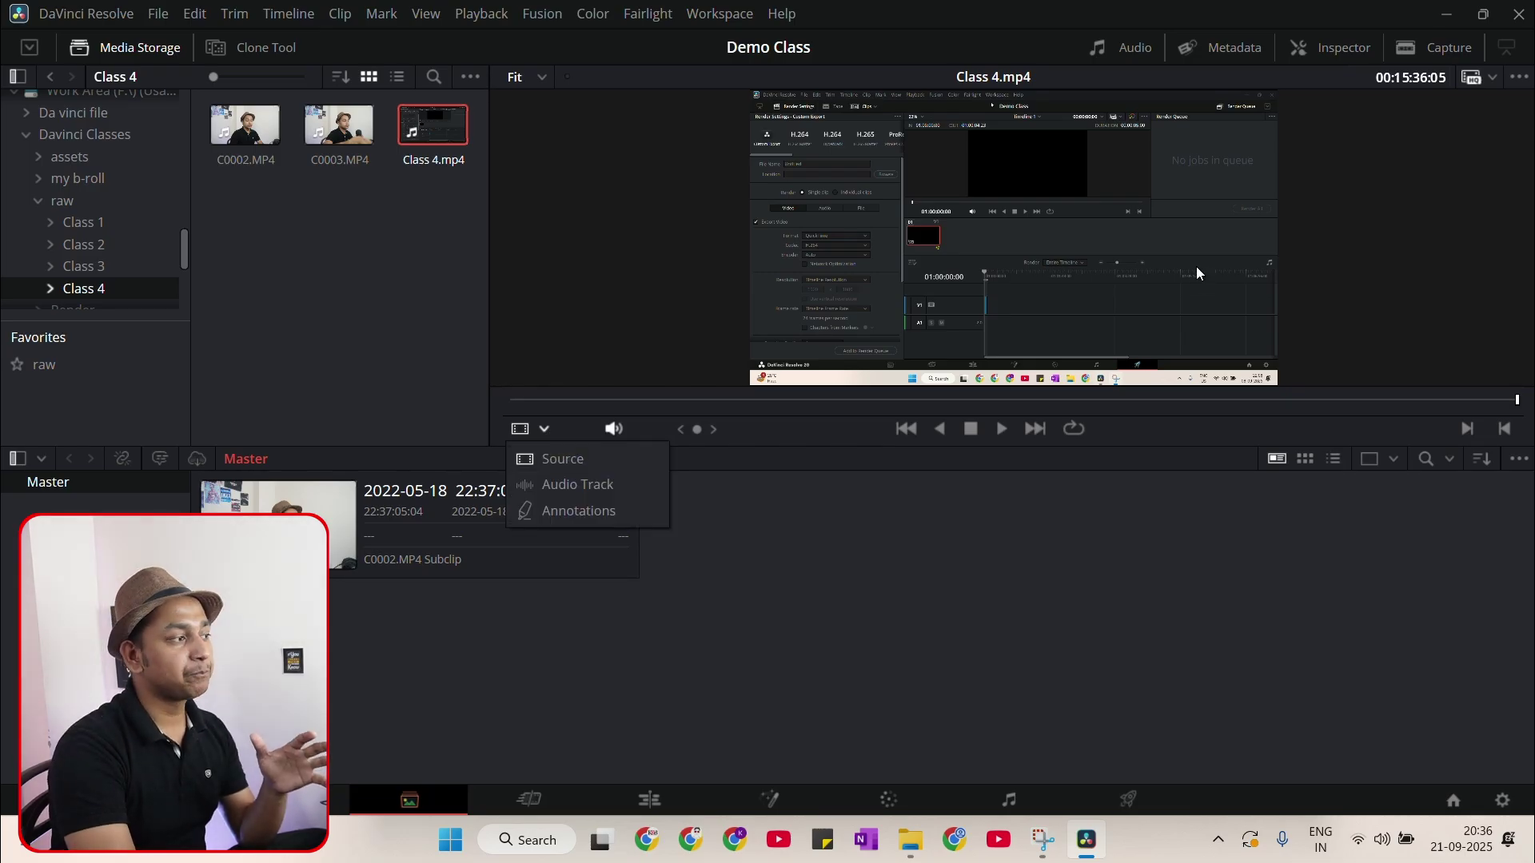
{"action": "left_click", "coordinate": [601, 491]}
{"action": "left_click", "coordinate": [598, 399]}
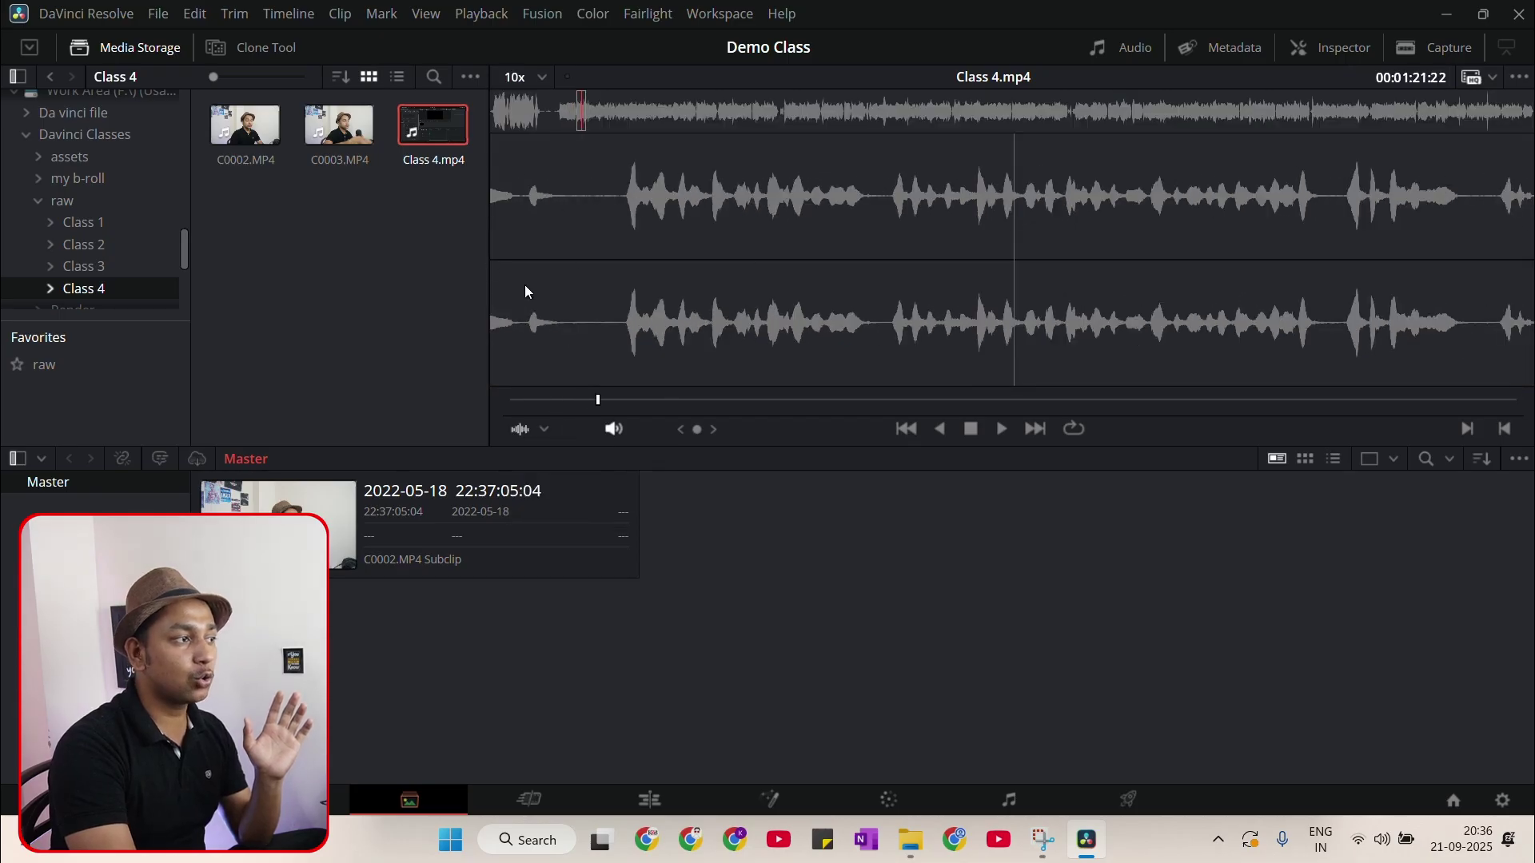
{"action": "left_click", "coordinate": [332, 126]}
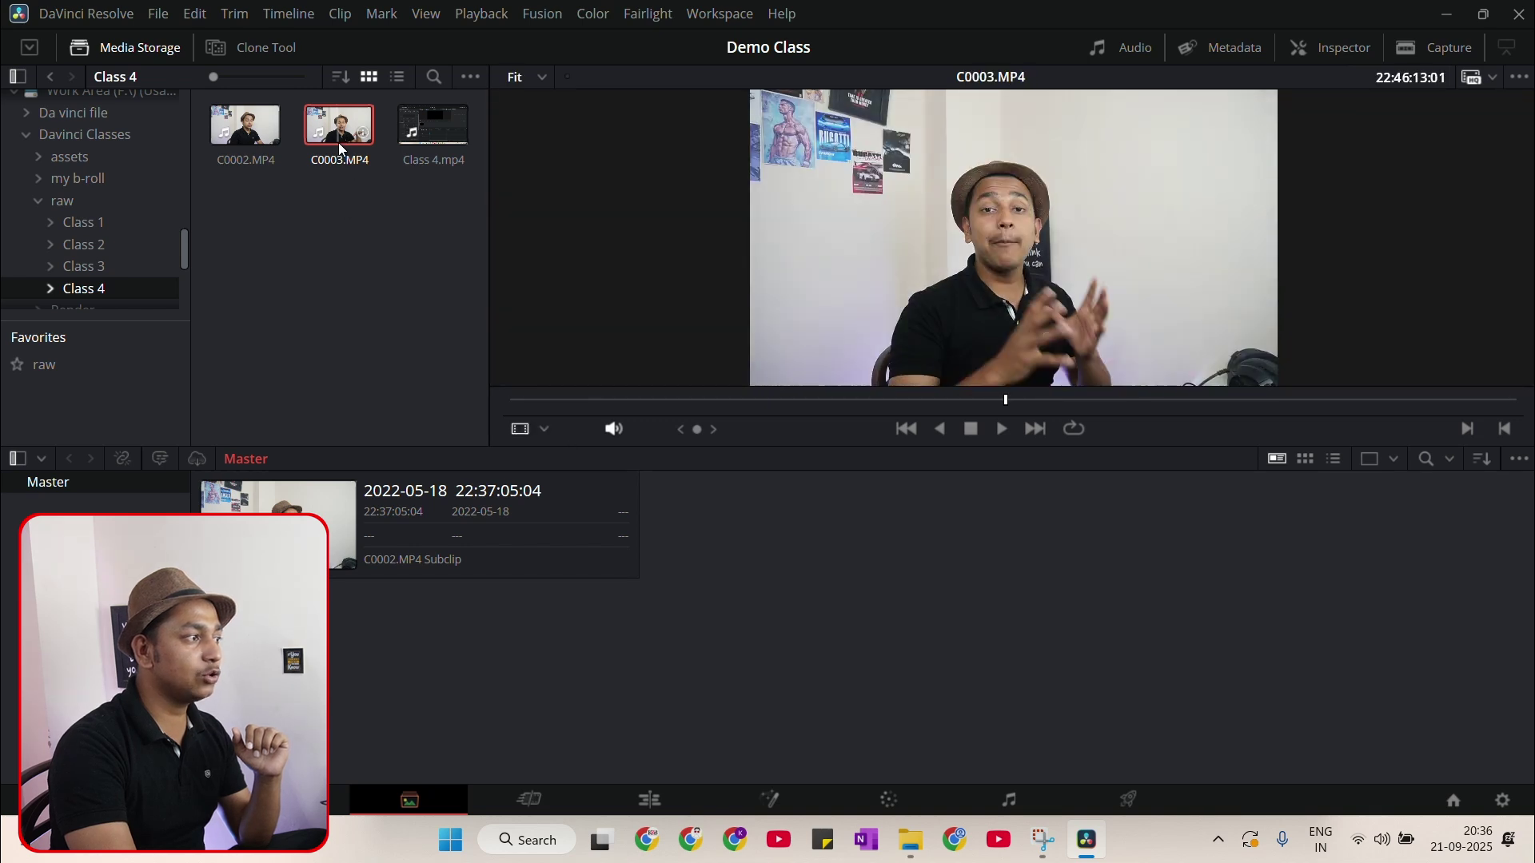
Mark an in point at about 00:00:58 on the Class 4.mp4 waveform and scrub to near the clip's end
{"action": "left_click_drag", "start_coordinate": [600, 399], "coordinate": [573, 361]}
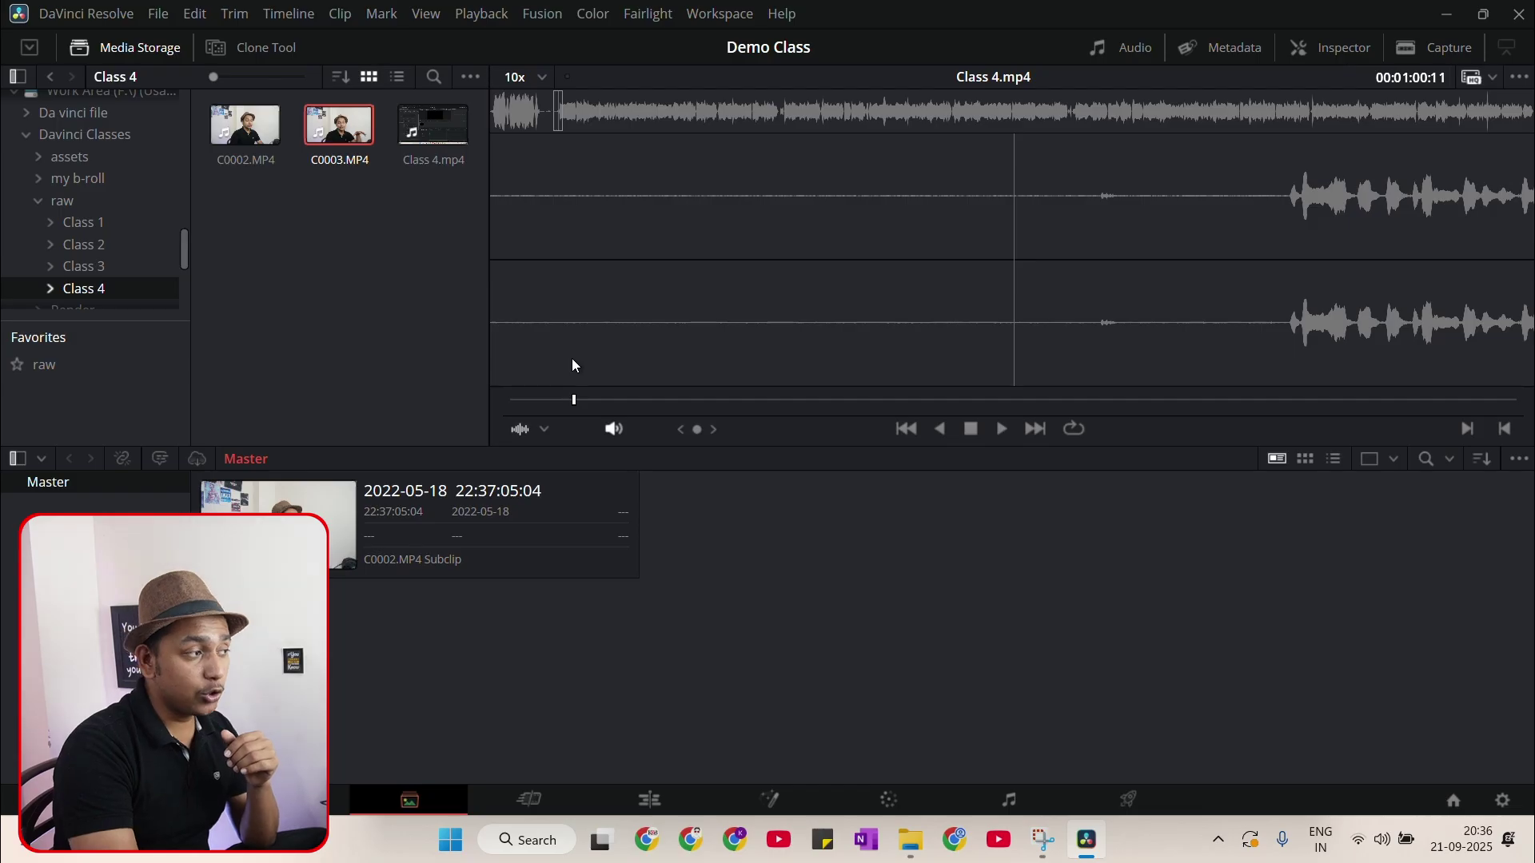
{"action": "left_click", "coordinate": [572, 400]}
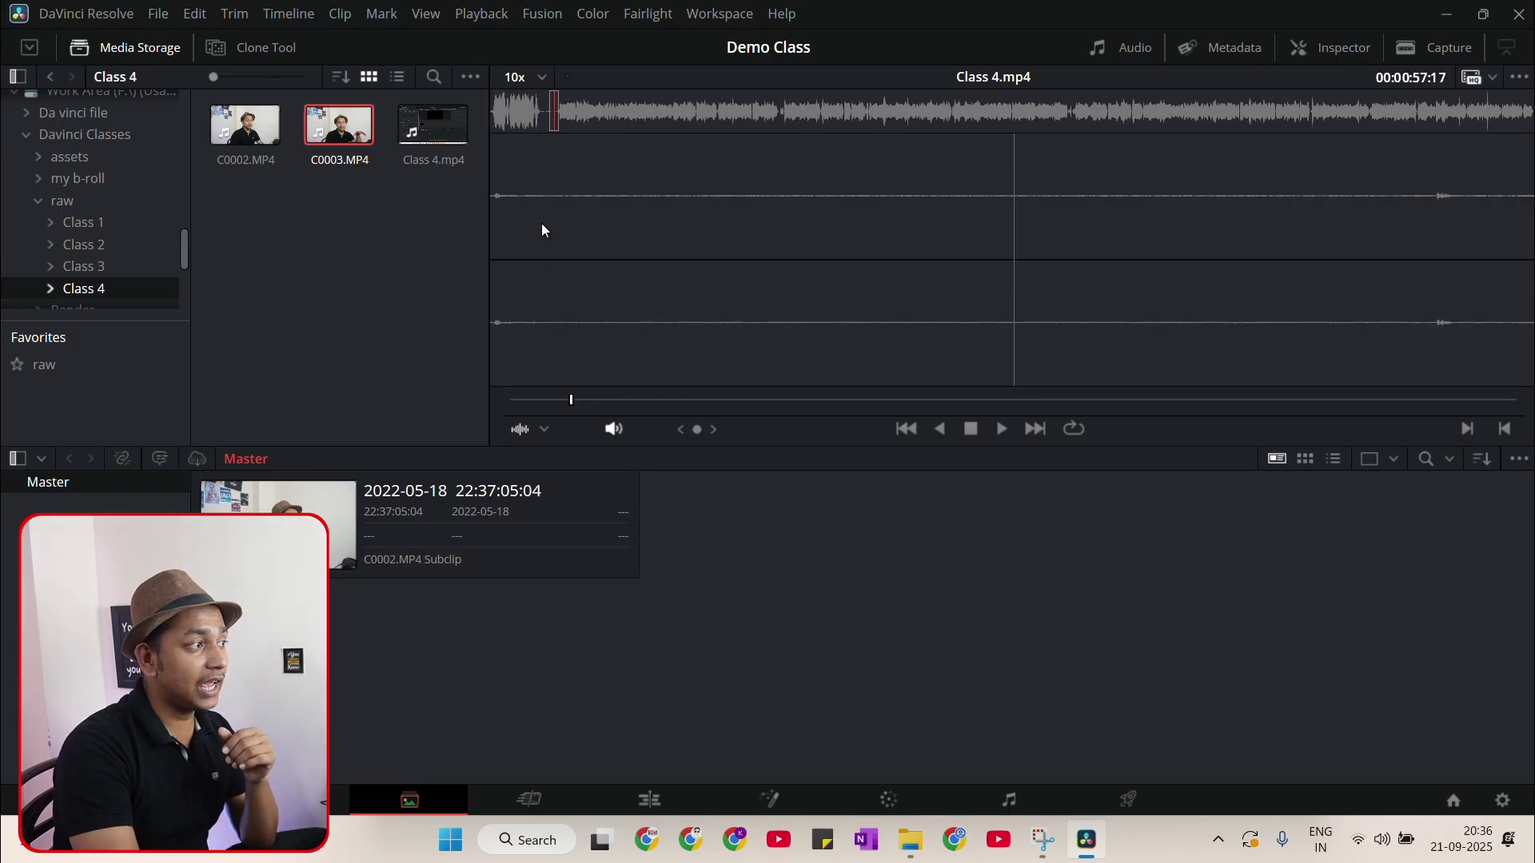
{"action": "left_click", "coordinate": [555, 116]}
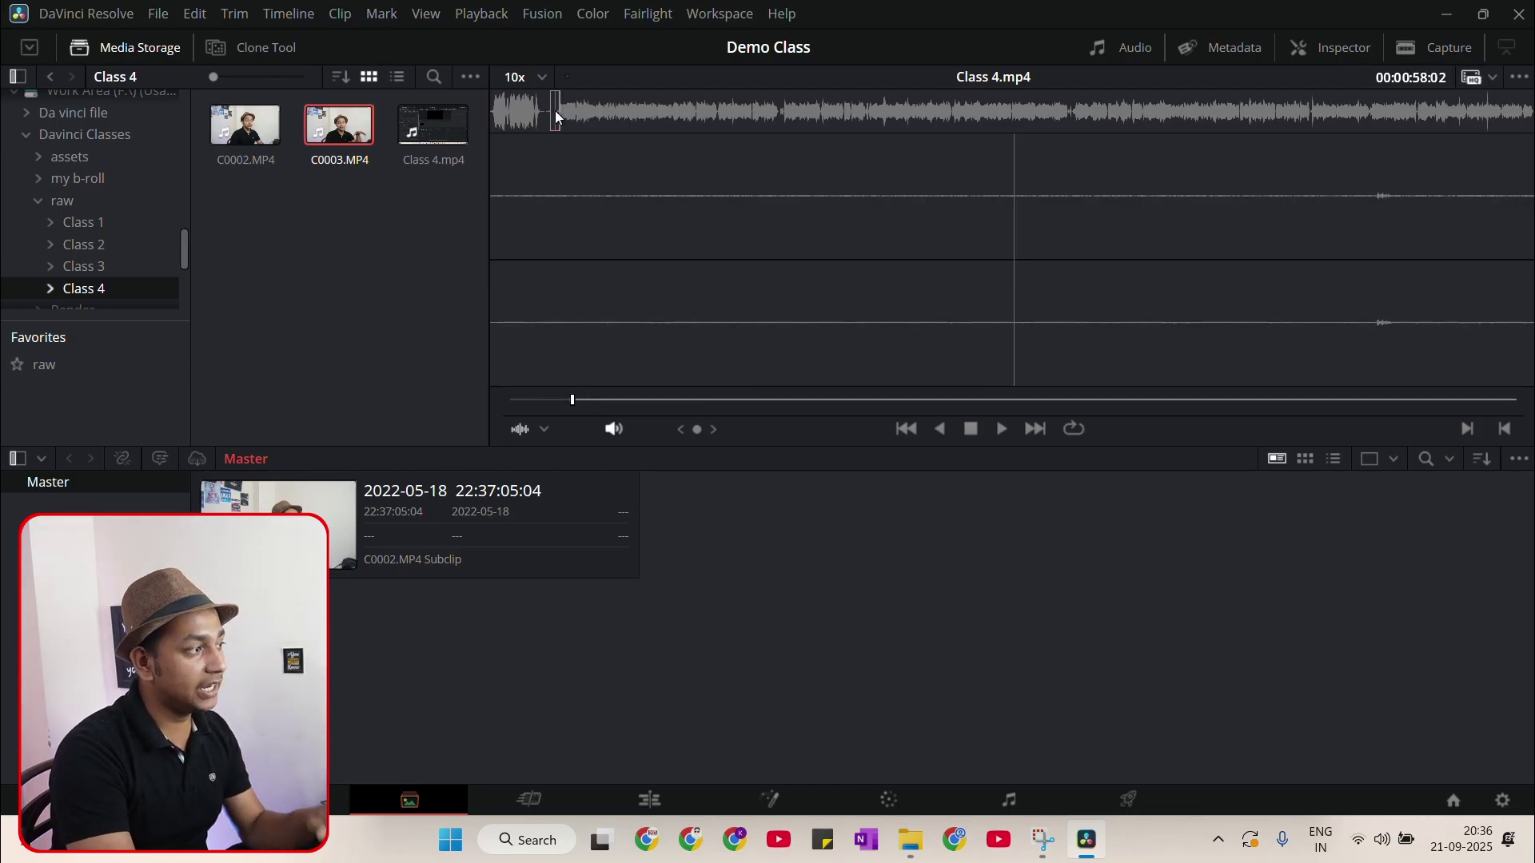
{"action": "left_click_drag", "start_coordinate": [558, 112], "coordinate": [1533, 125]}
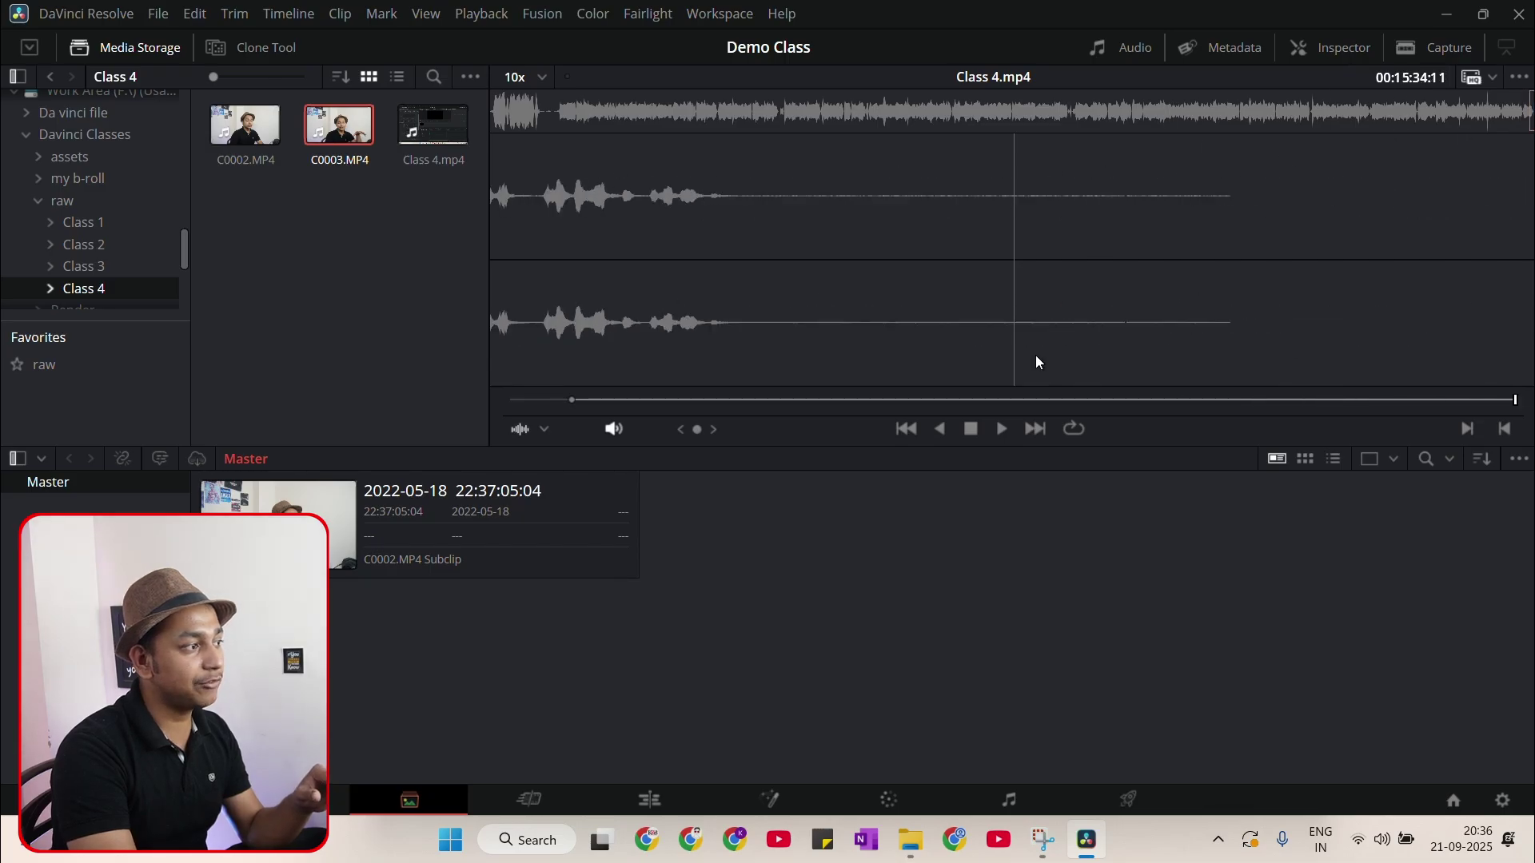
{"action": "left_click_drag", "start_coordinate": [818, 367], "coordinate": [756, 352]}
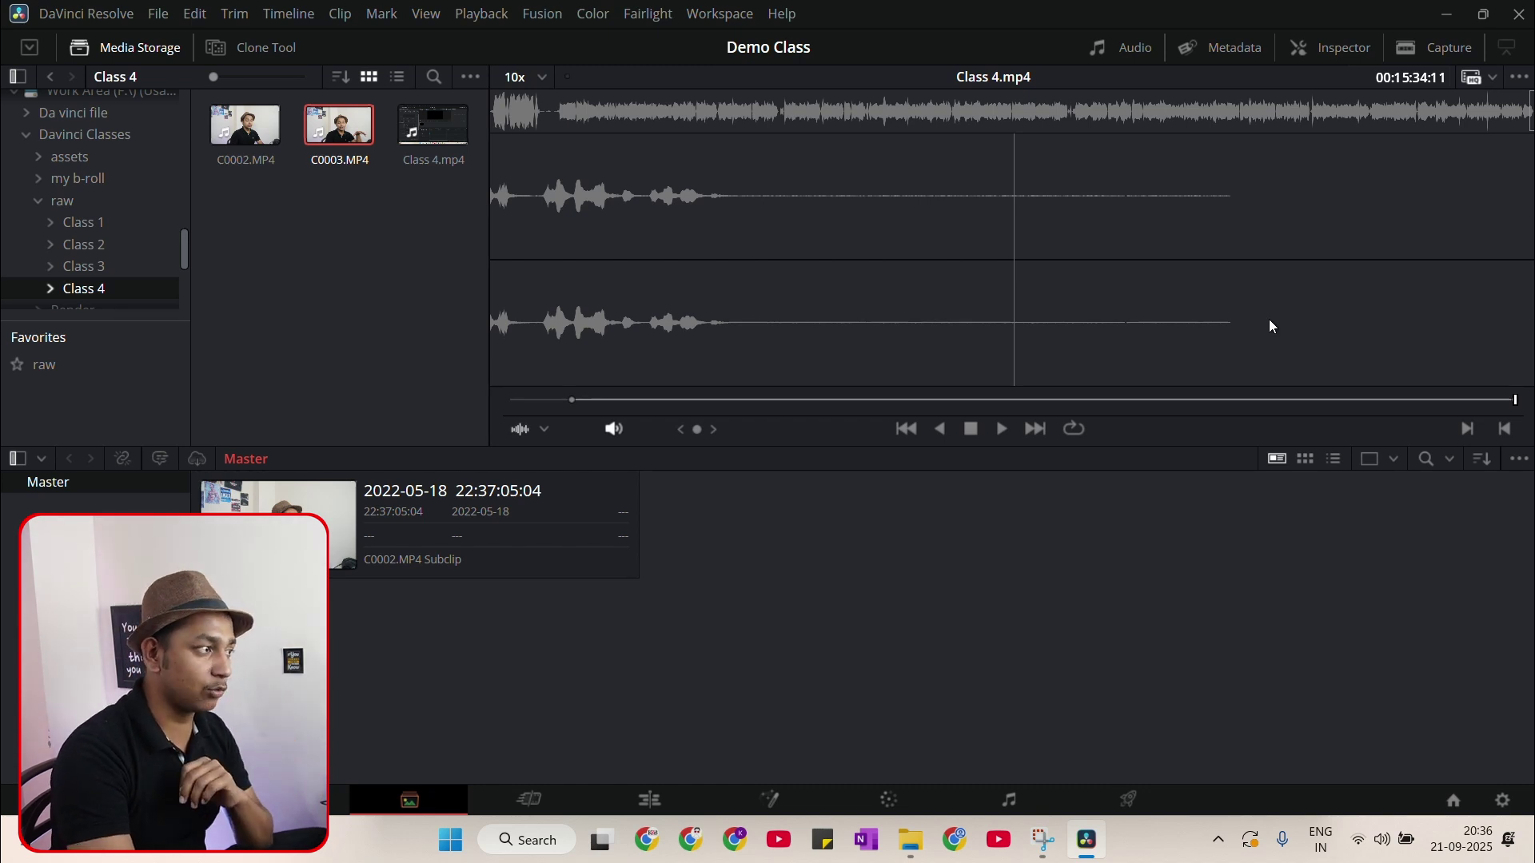
Return the viewer to Source mode for Class 4.mp4, and try its Annotations mode
{"action": "left_click", "coordinate": [543, 429]}
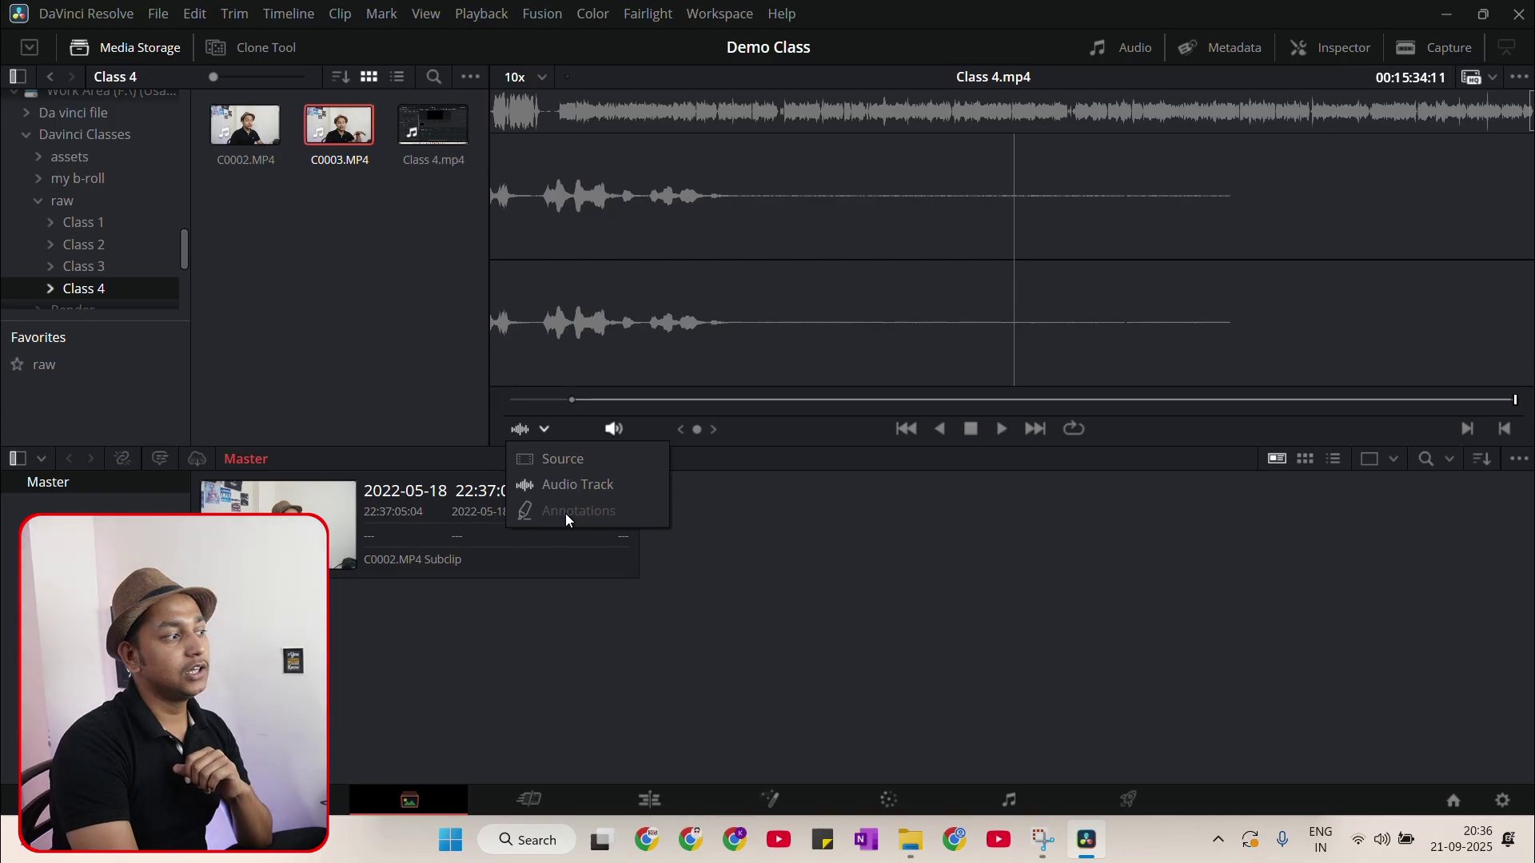
{"action": "left_click", "coordinate": [563, 459]}
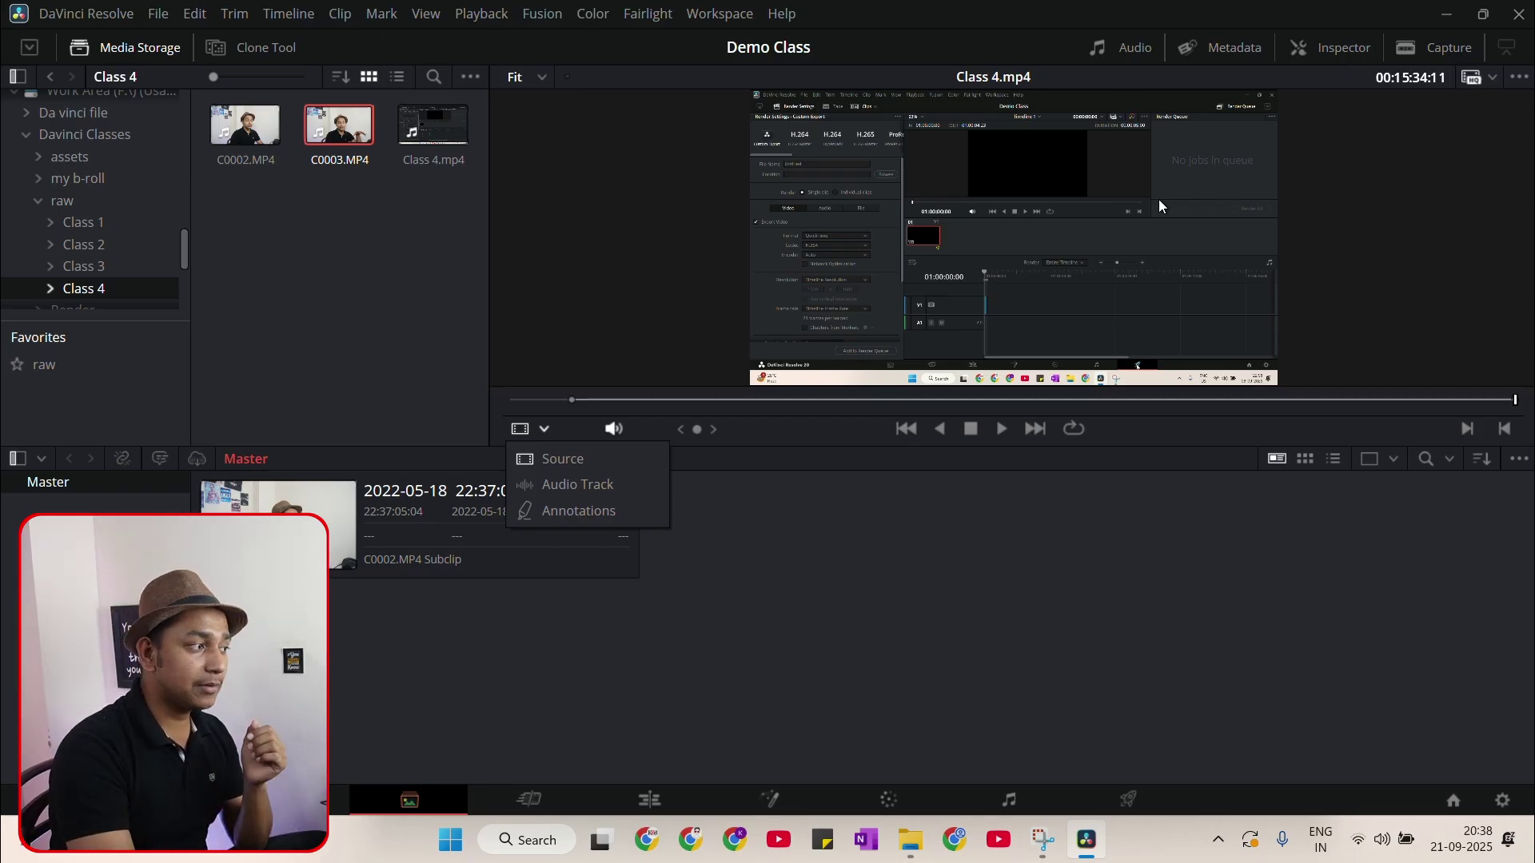
{"action": "left_click", "coordinate": [579, 512]}
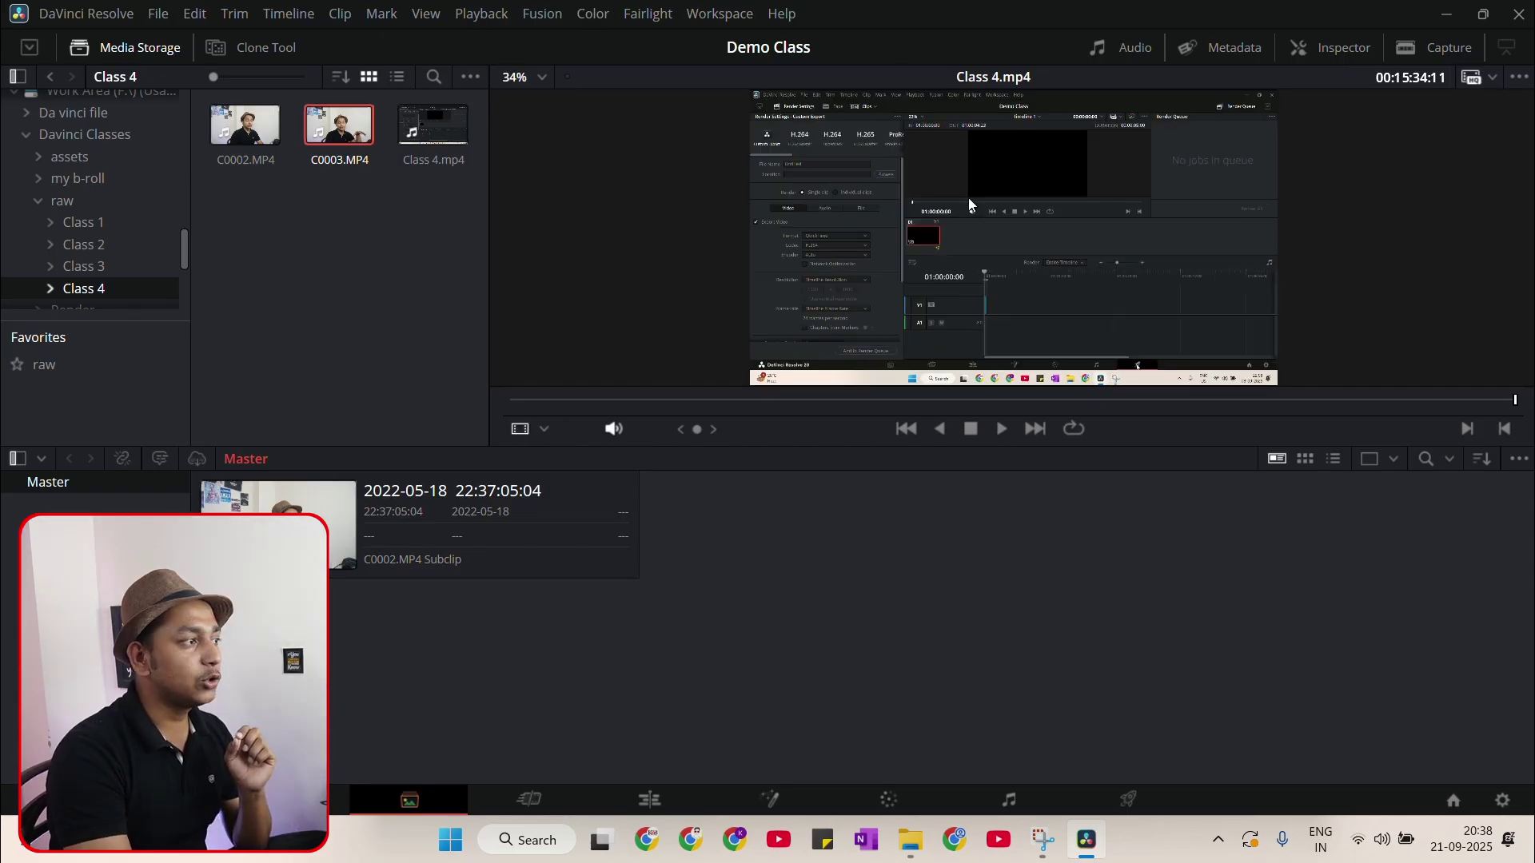
Try the viewer's audio and jog controls, loading C0002.MP4 and jogging it forward and back to about 22:37:18
{"action": "left_click", "coordinate": [613, 431]}
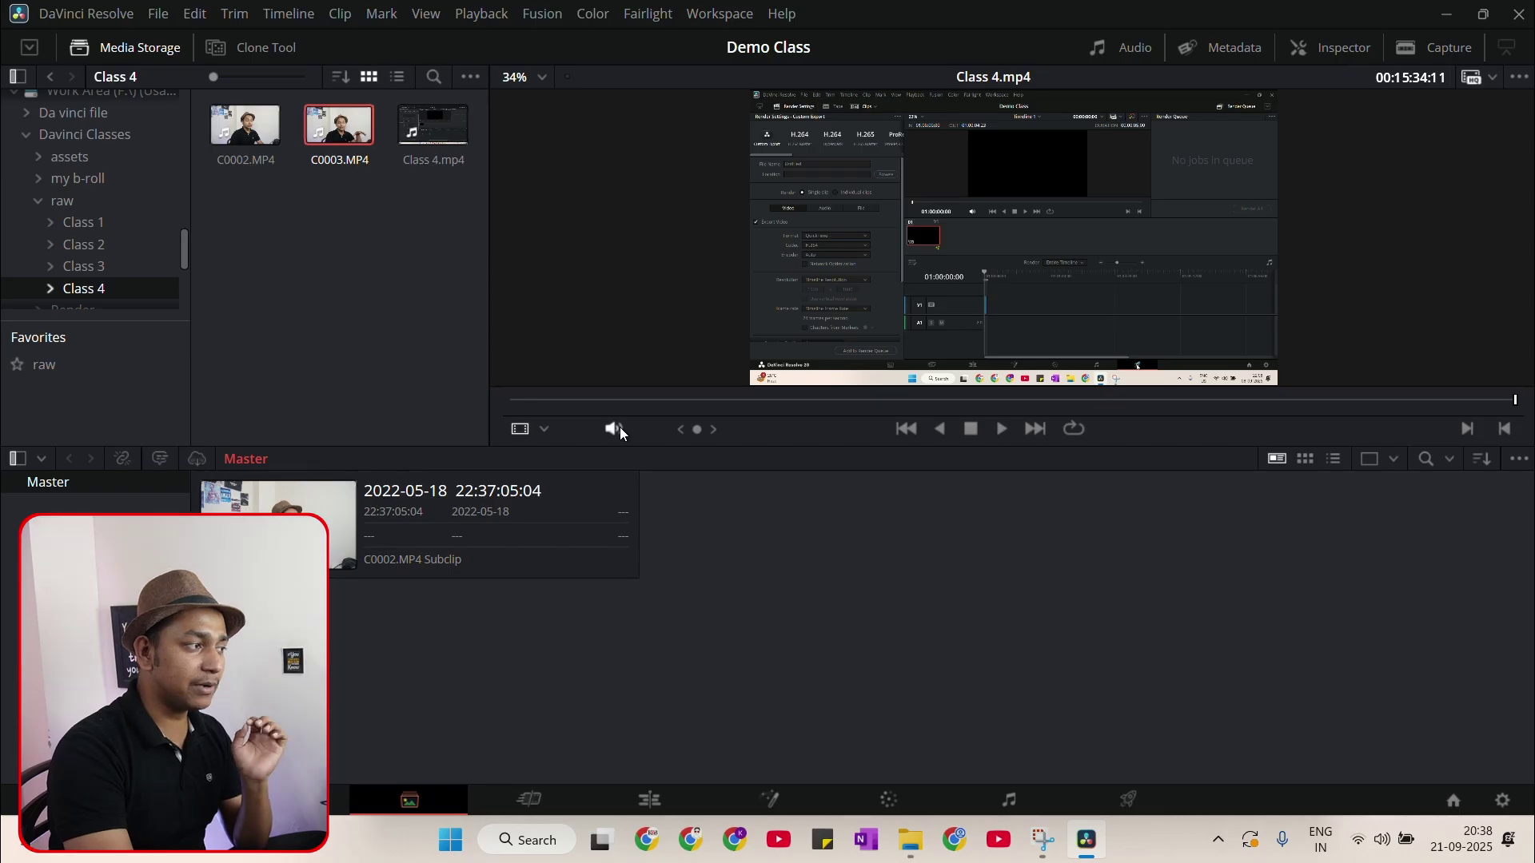
{"action": "mouse_move", "coordinate": [697, 430]}
{"action": "left_mouse_down"}
{"action": "mouse_move", "coordinate": [713, 430]}
{"action": "mouse_move", "coordinate": [681, 430]}
{"action": "left_mouse_up"}
{"action": "left_click", "coordinate": [240, 132]}
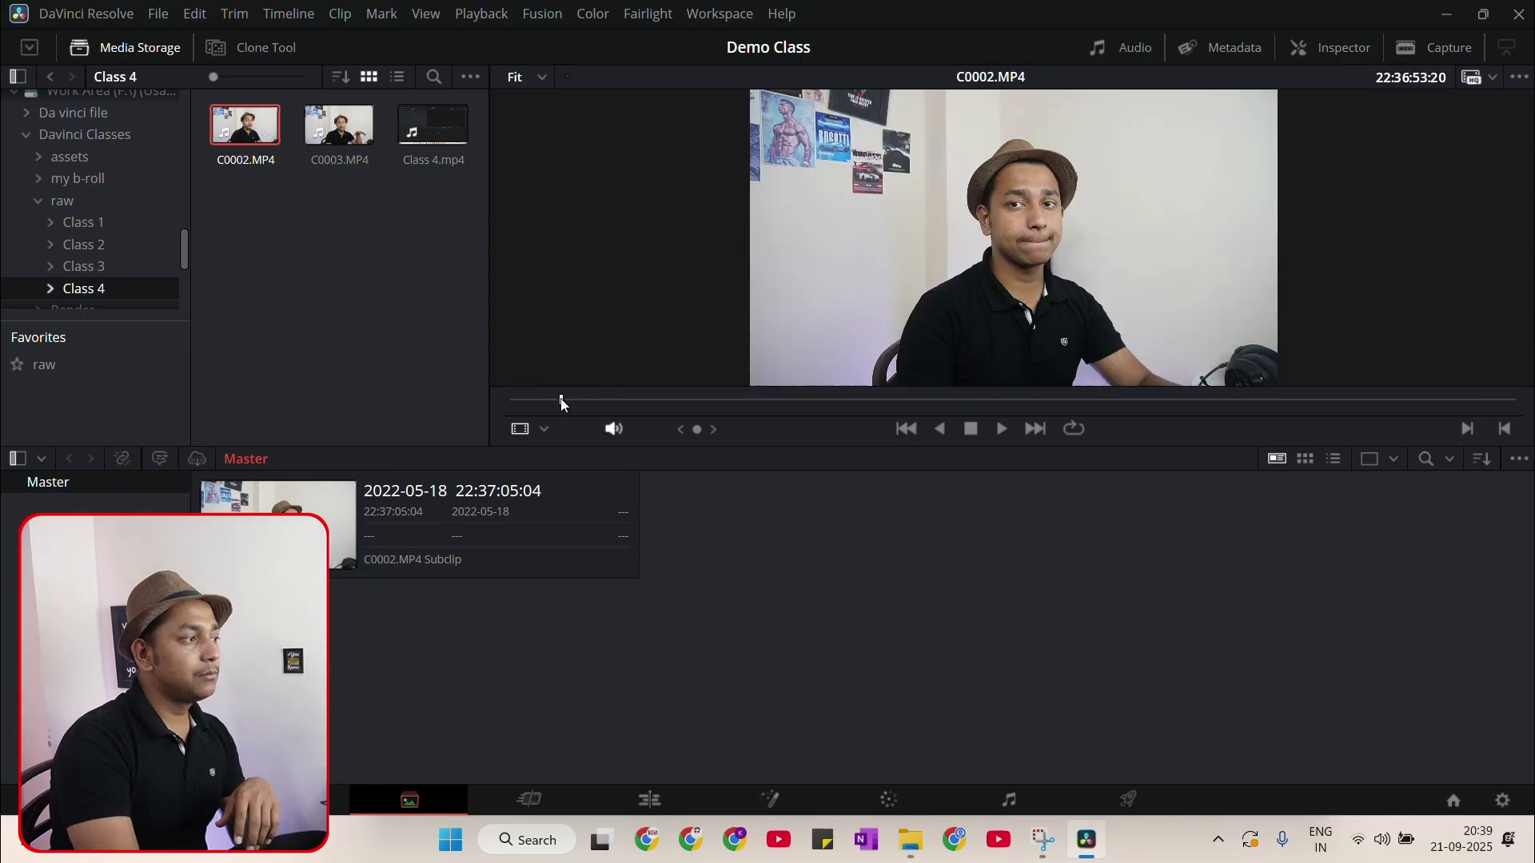
{"action": "left_click_drag", "start_coordinate": [562, 400], "coordinate": [781, 408]}
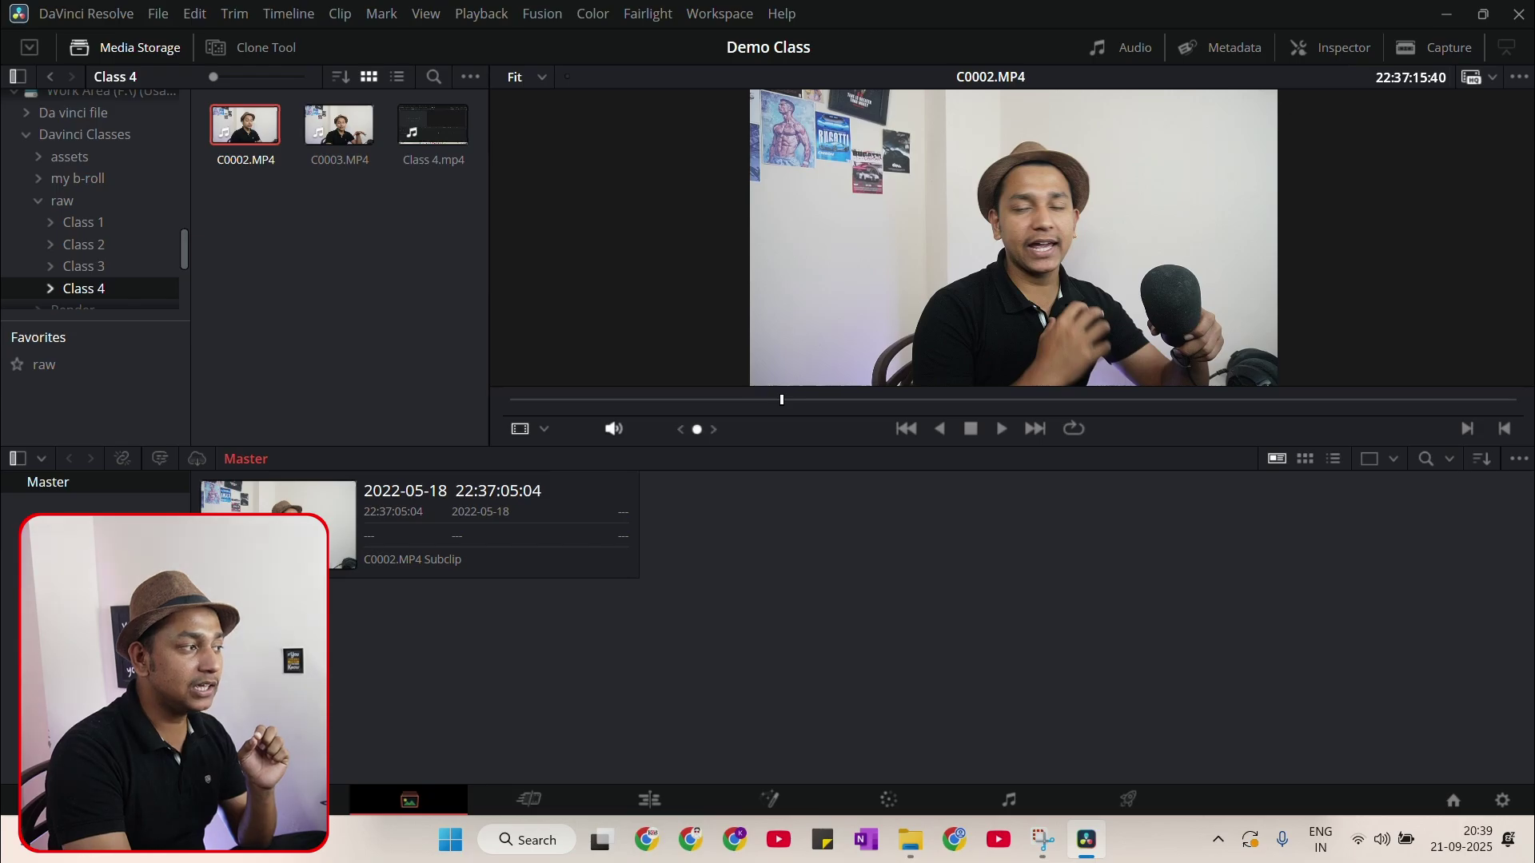
{"action": "left_click_drag", "start_coordinate": [697, 429], "coordinate": [770, 430]}
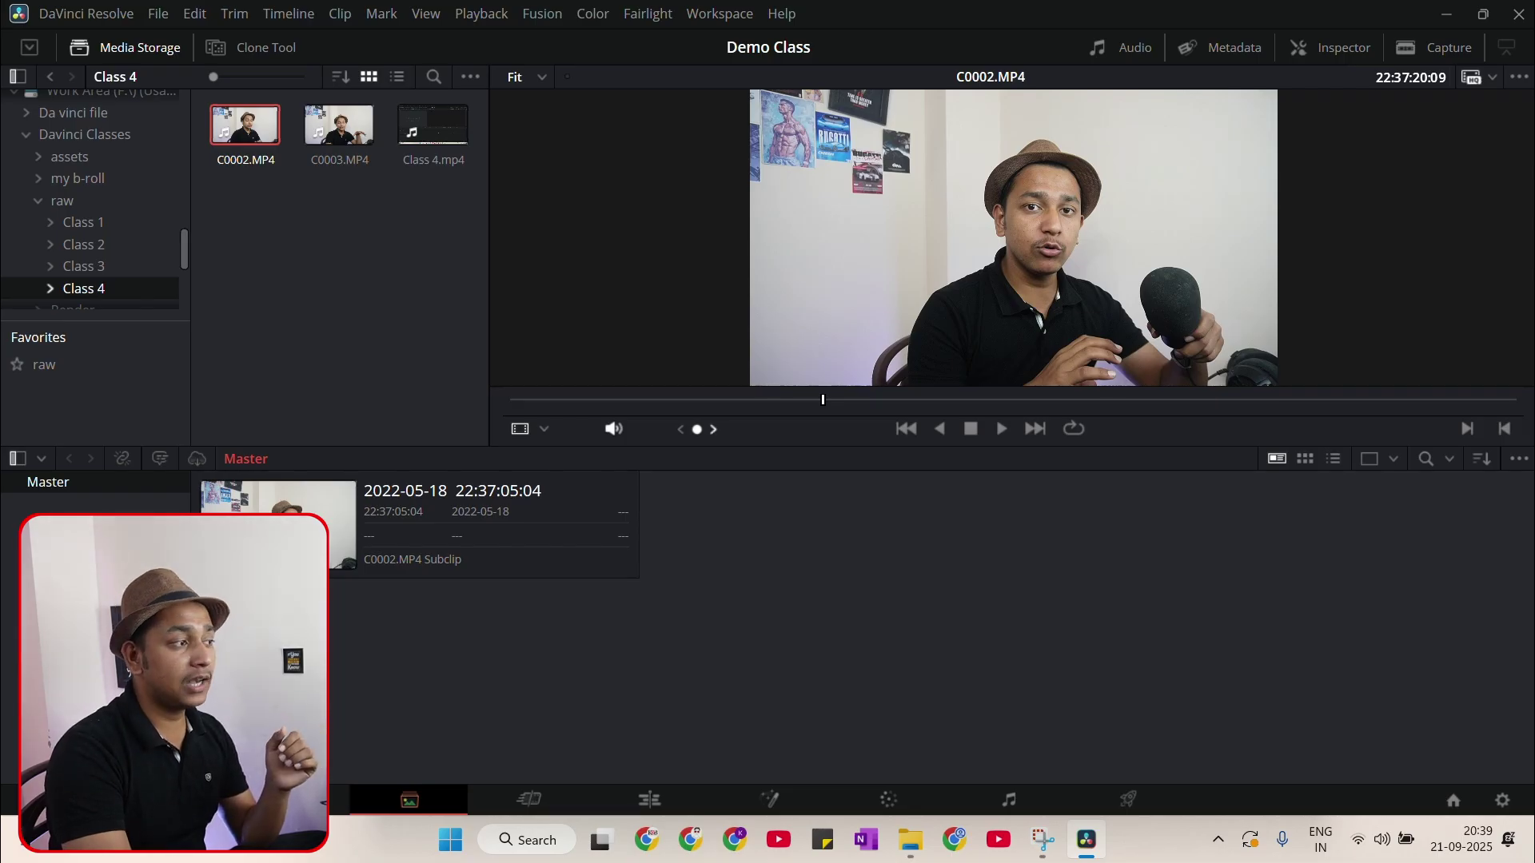
{"action": "left_click_drag", "start_coordinate": [770, 430], "coordinate": [737, 429]}
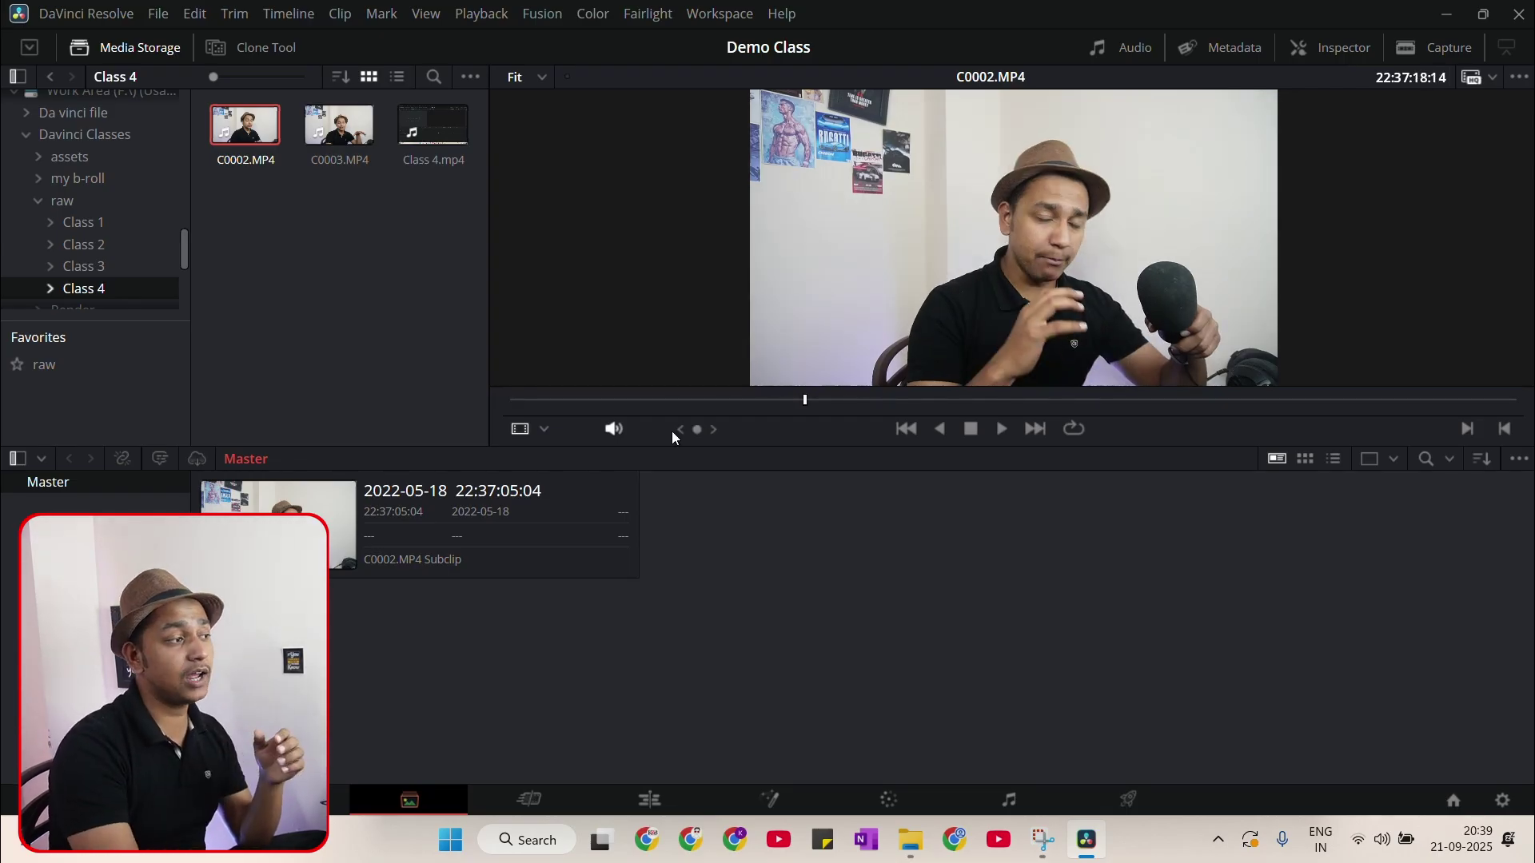
Jog and scrub C0002.MP4 forward to about 22:37:33, and try its forward, reverse and stop playback
{"action": "mouse_move", "coordinate": [697, 429]}
{"action": "left_mouse_down"}
{"action": "mouse_move", "coordinate": [736, 429]}
{"action": "mouse_move", "coordinate": [655, 429]}
{"action": "mouse_move", "coordinate": [716, 429]}
{"action": "left_mouse_up"}
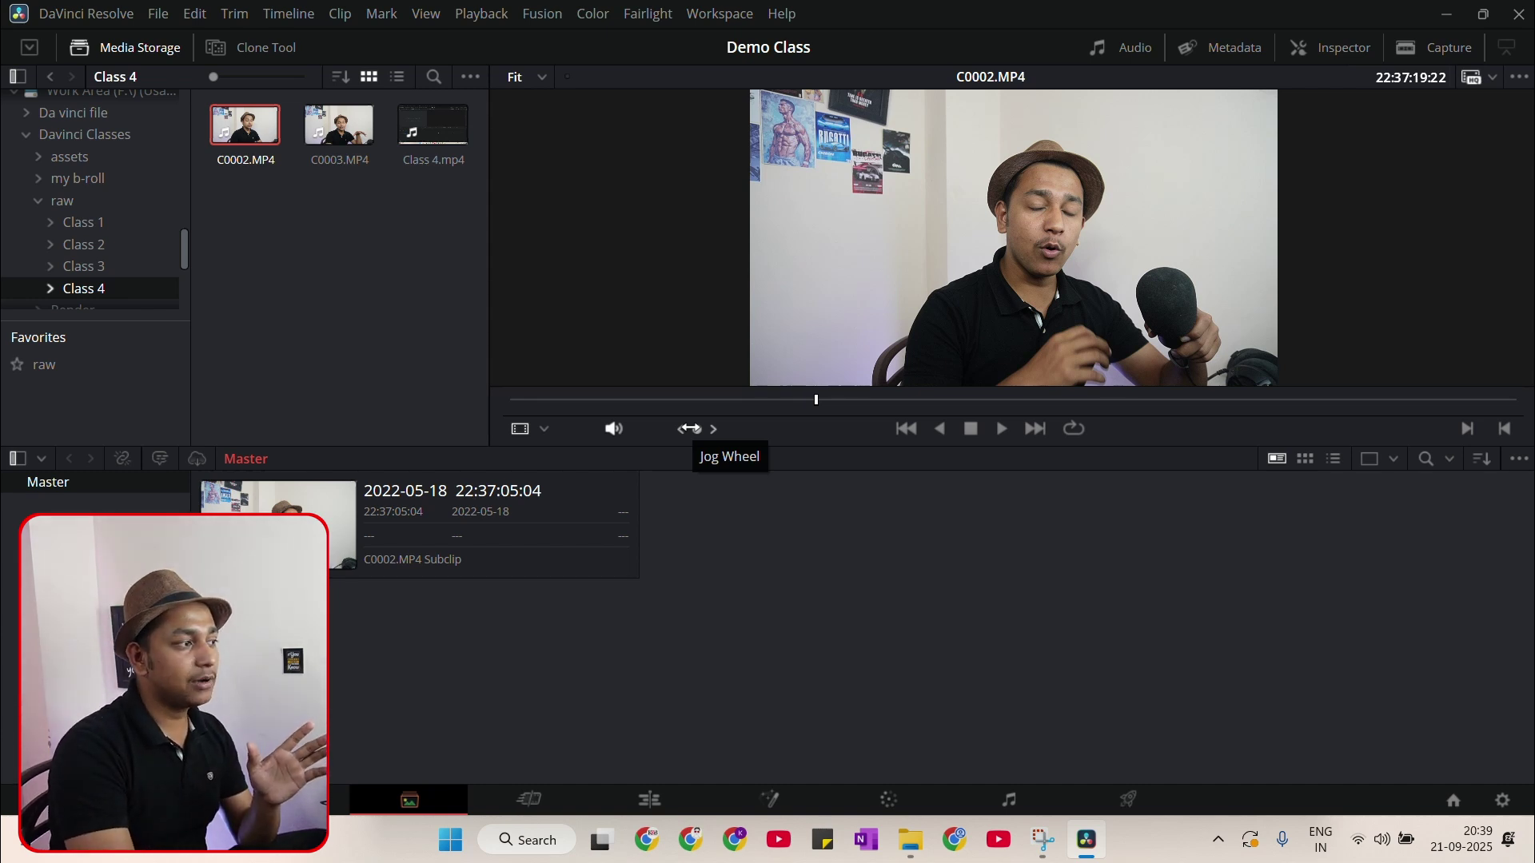
{"action": "left_click_drag", "start_coordinate": [754, 403], "coordinate": [952, 443]}
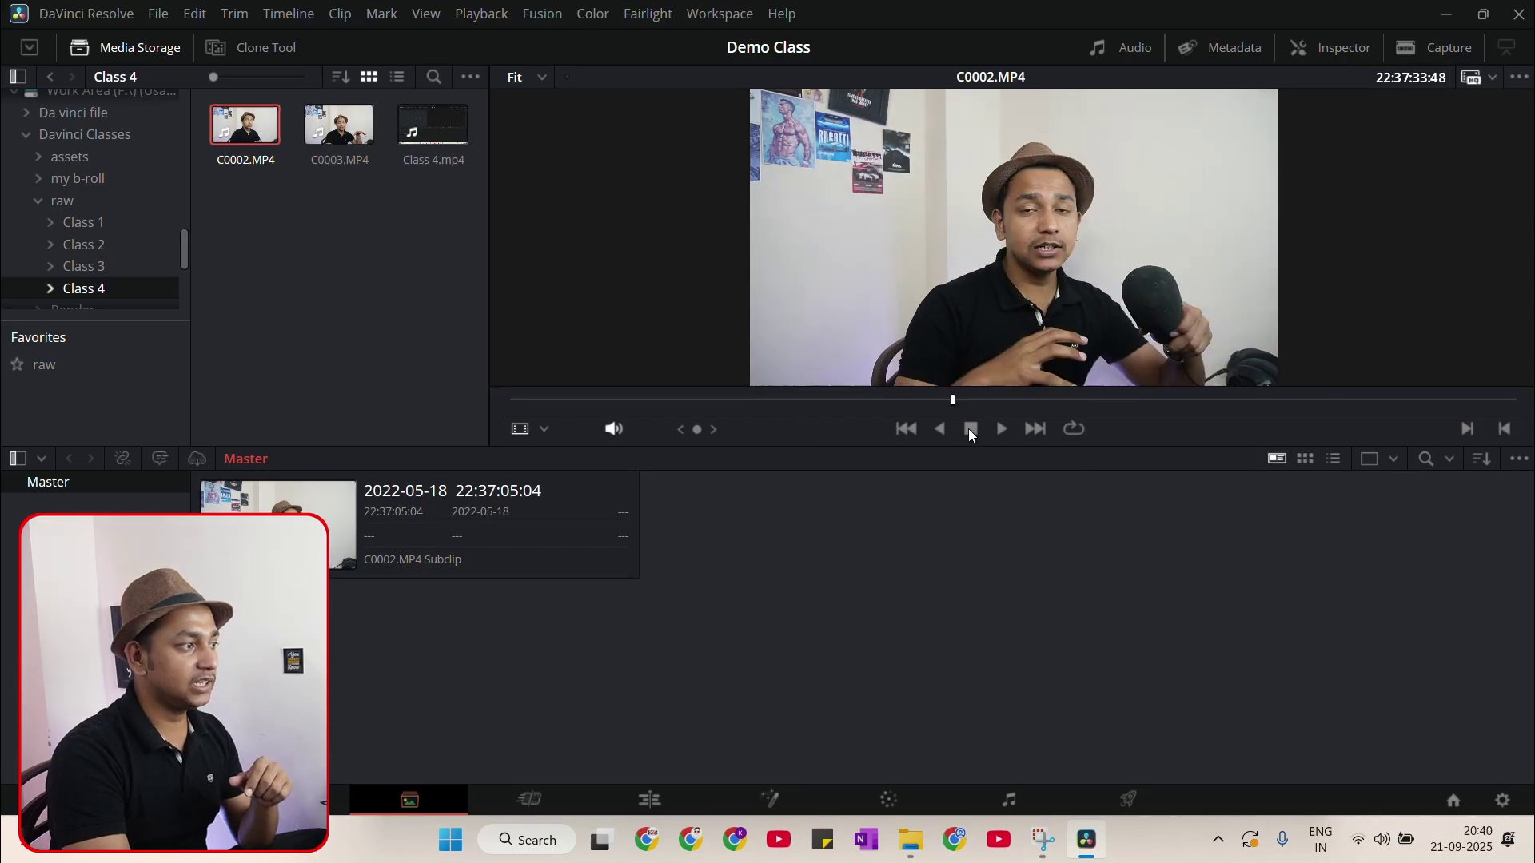
{"action": "left_click", "coordinate": [1001, 433]}
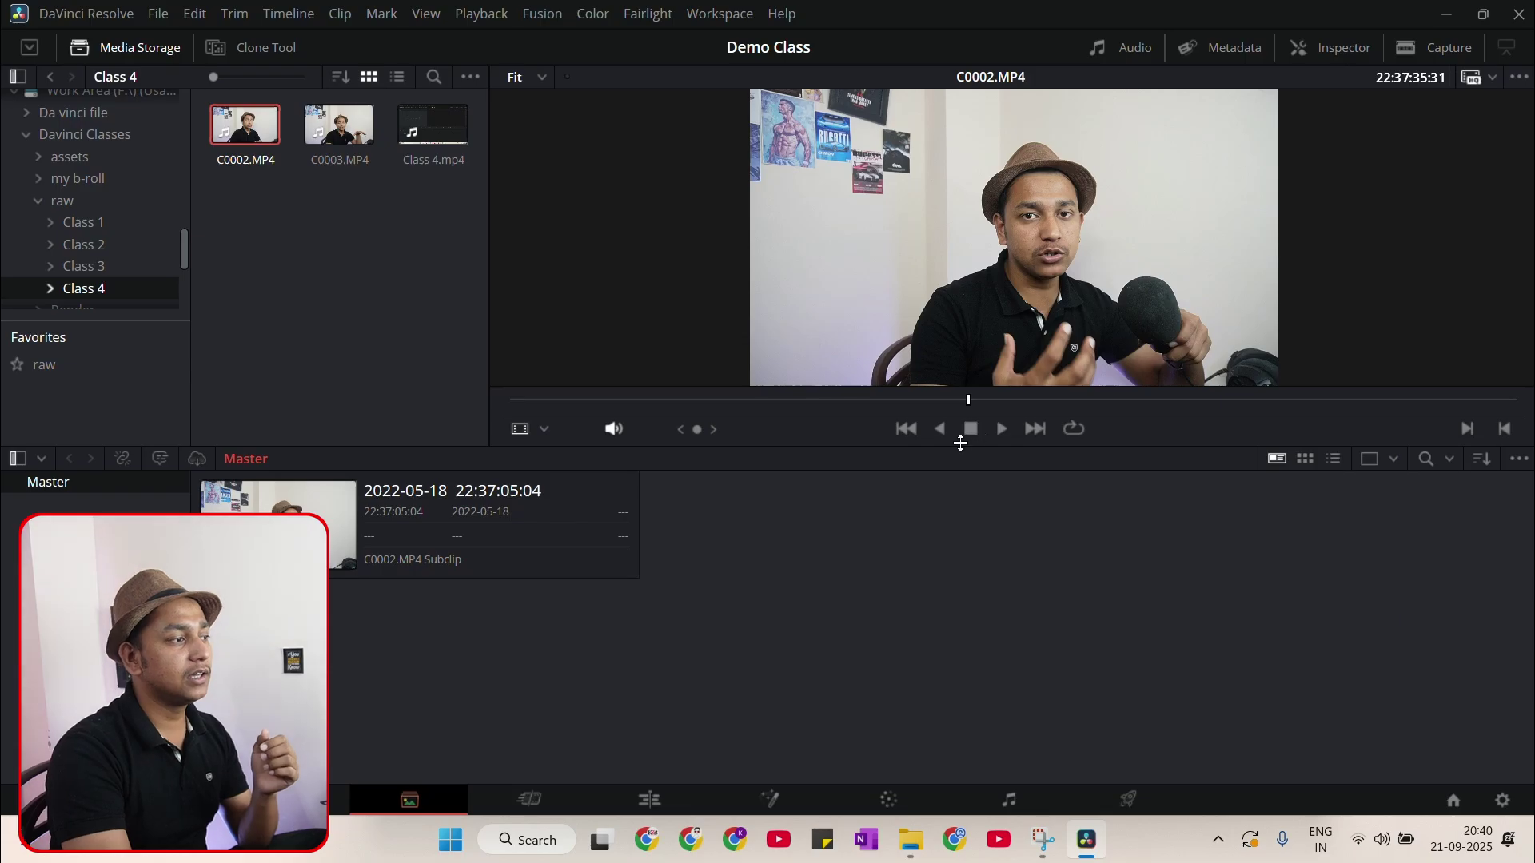
{"action": "left_click", "coordinate": [943, 431]}
{"action": "left_click", "coordinate": [972, 438]}
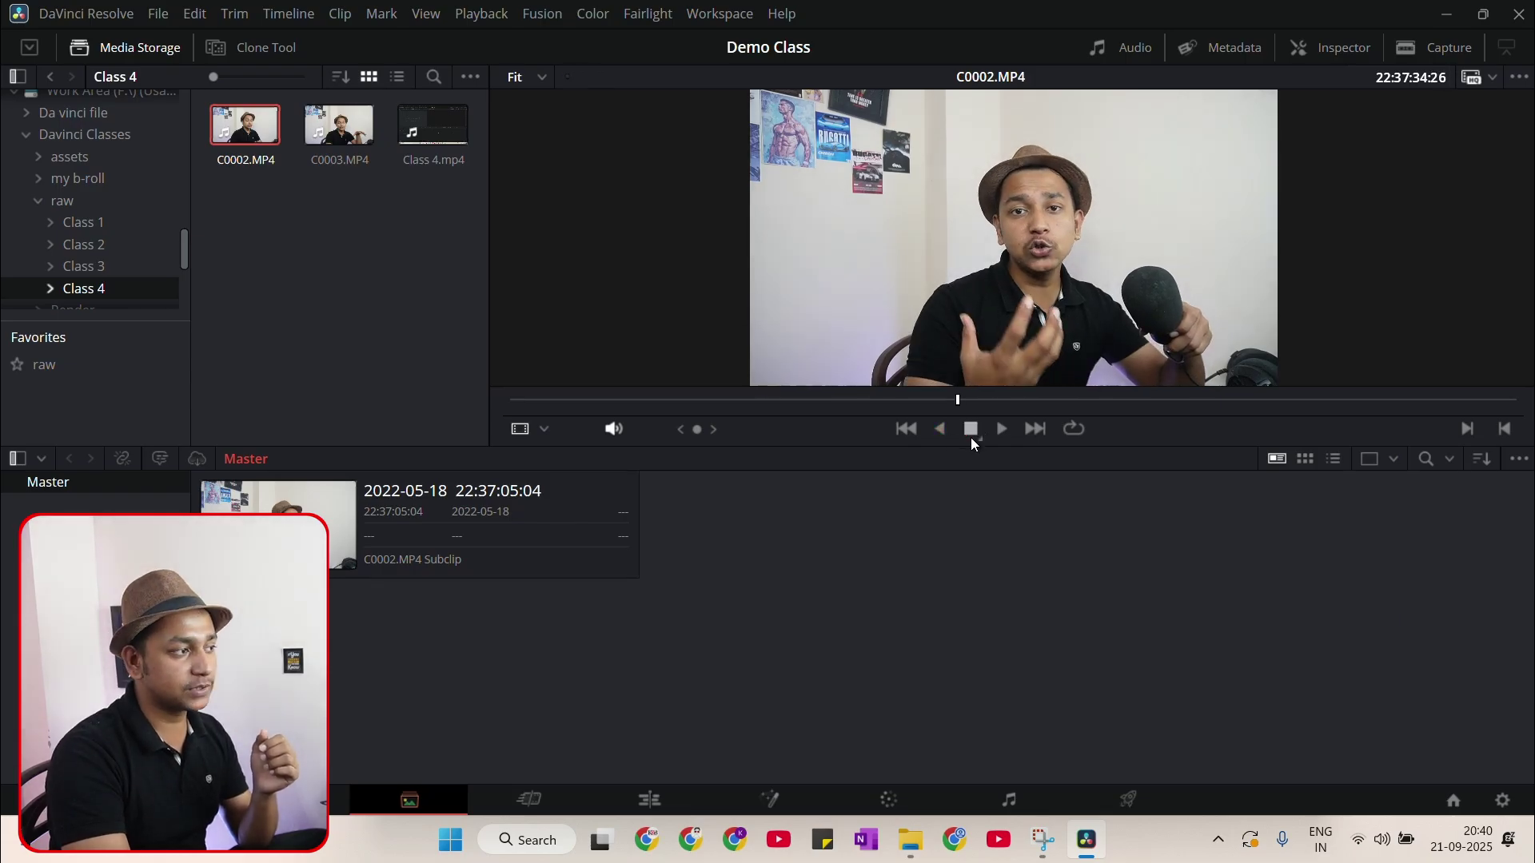
Jump C0002.MP4 to its first and last frames, and play its final moments without looping
{"action": "left_click", "coordinate": [909, 436]}
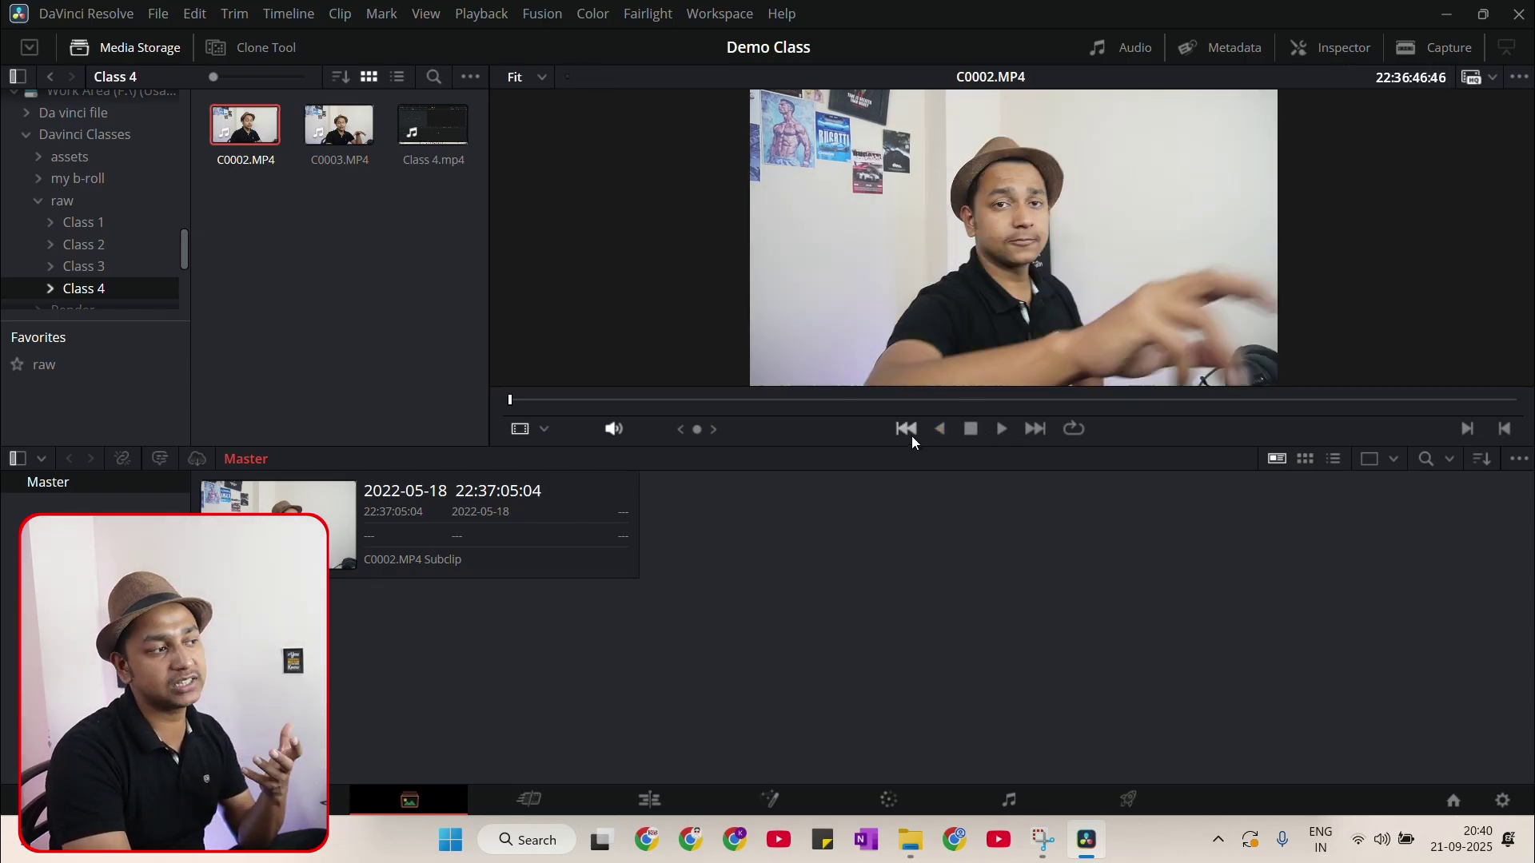
{"action": "left_click", "coordinate": [1030, 437]}
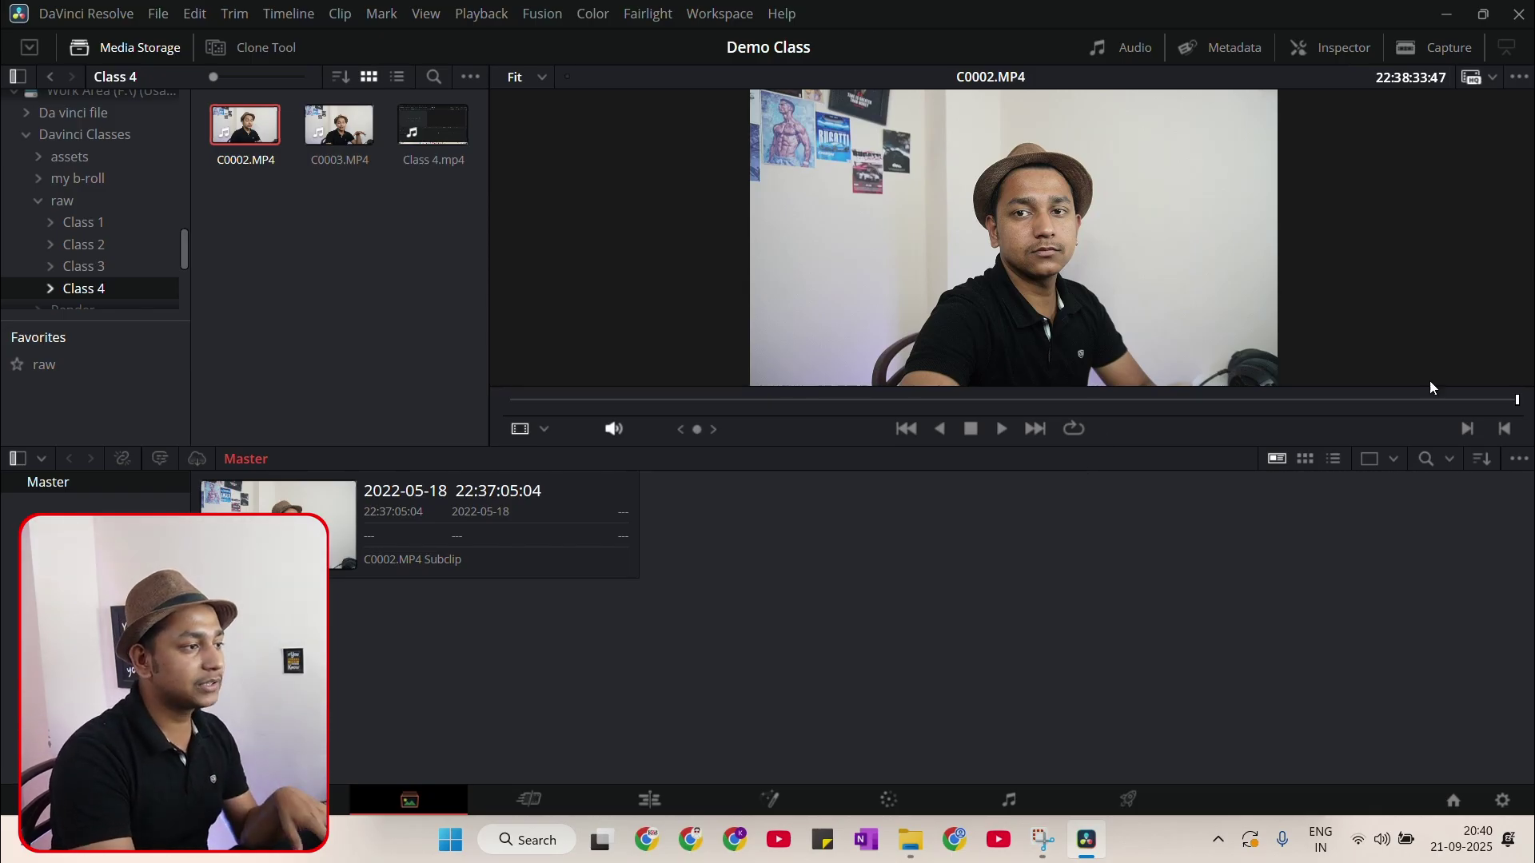
{"action": "left_click", "coordinate": [1500, 400]}
{"action": "key", "text": "space"}
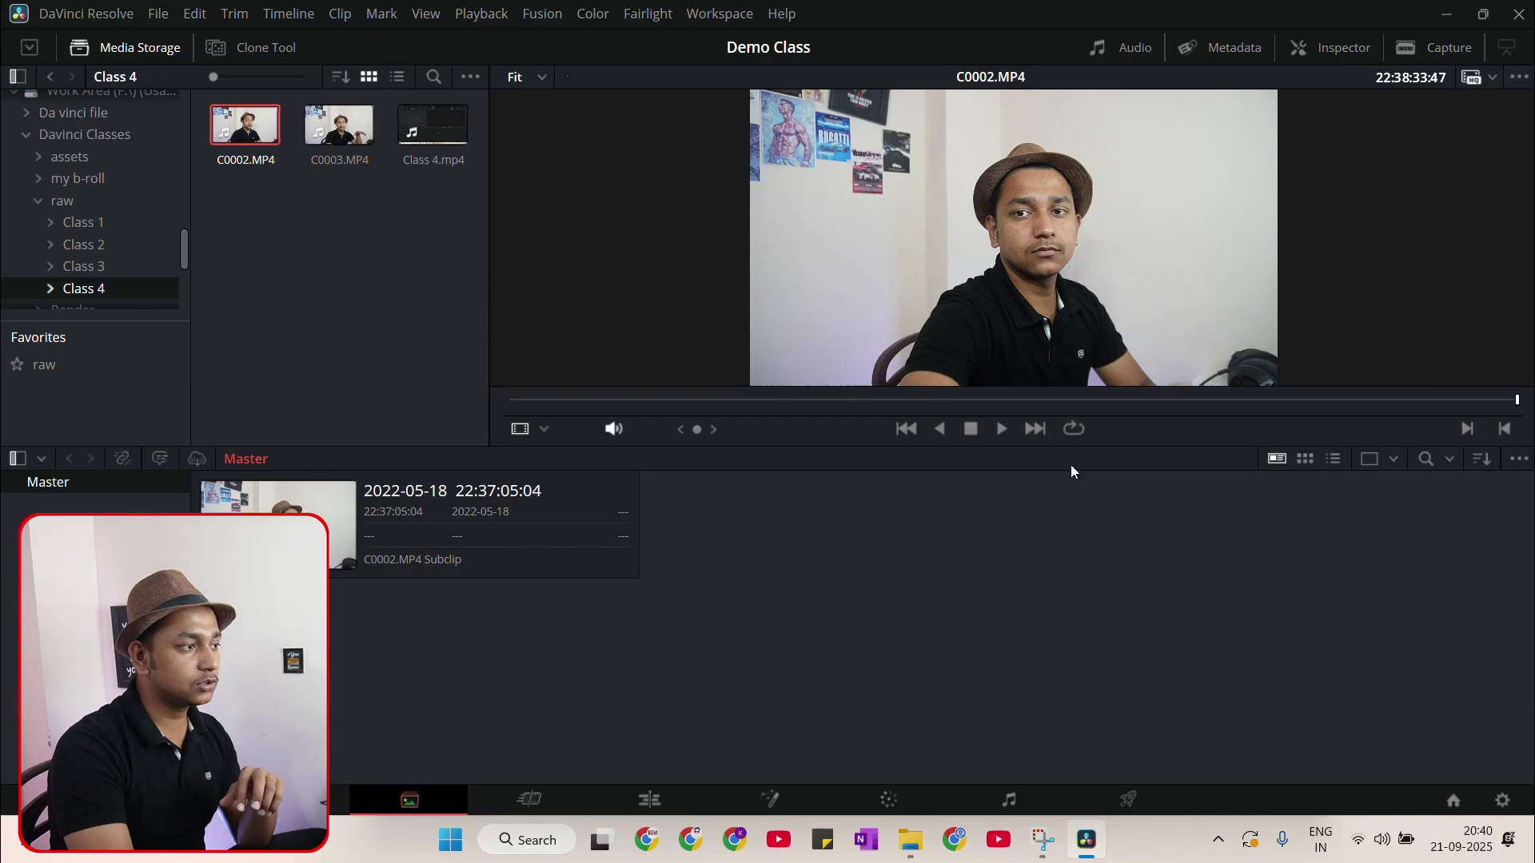
Play C0002.MP4 past its end with looping on, stop at about 22:36:54, and turn looping off
{"action": "left_click", "coordinate": [1502, 403]}
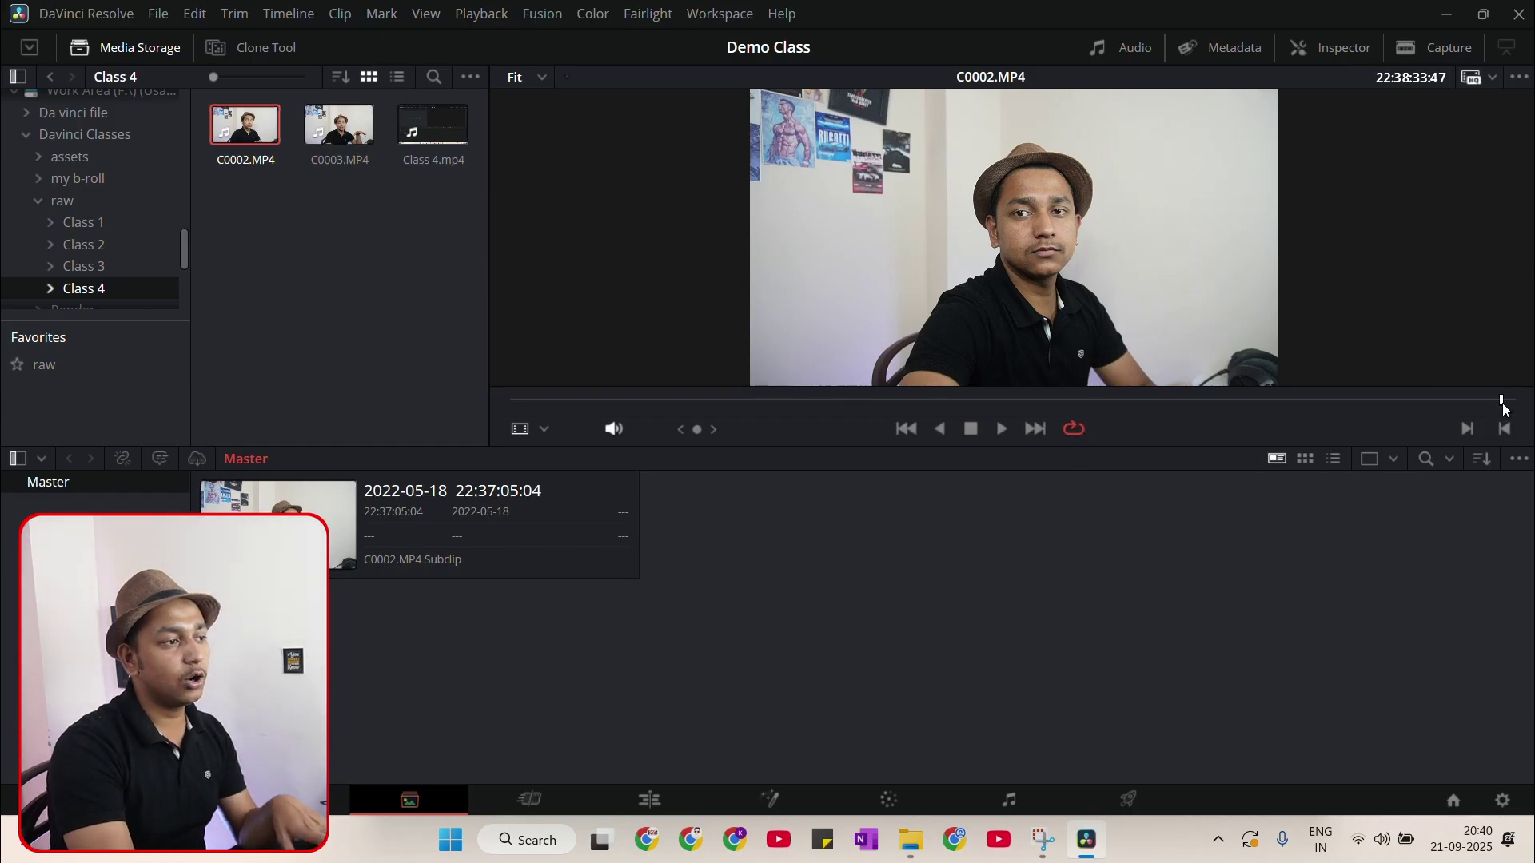
{"action": "key", "text": "space"}
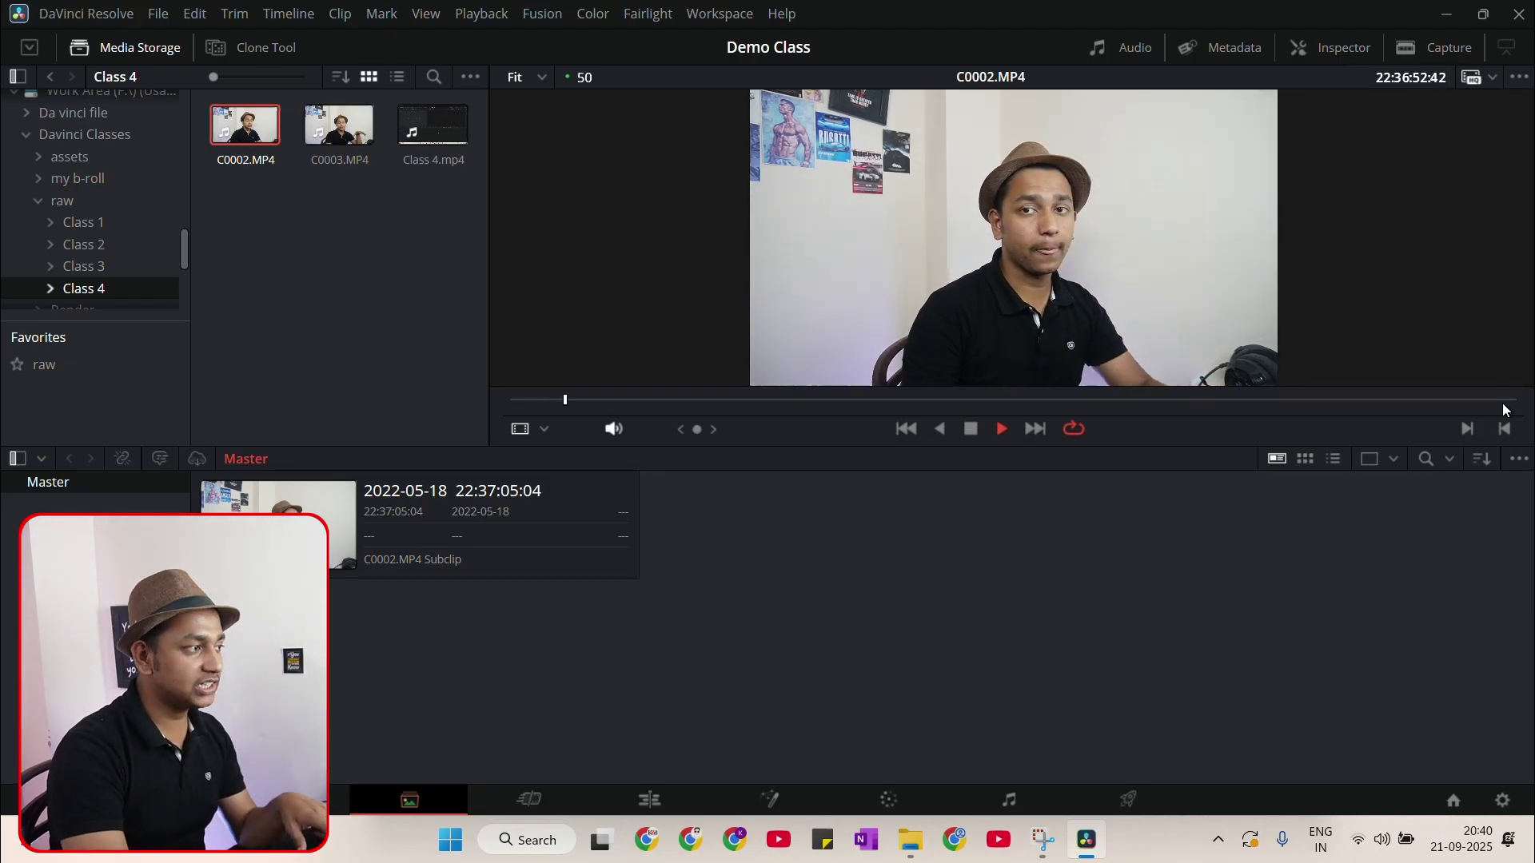
{"action": "key", "text": "space"}
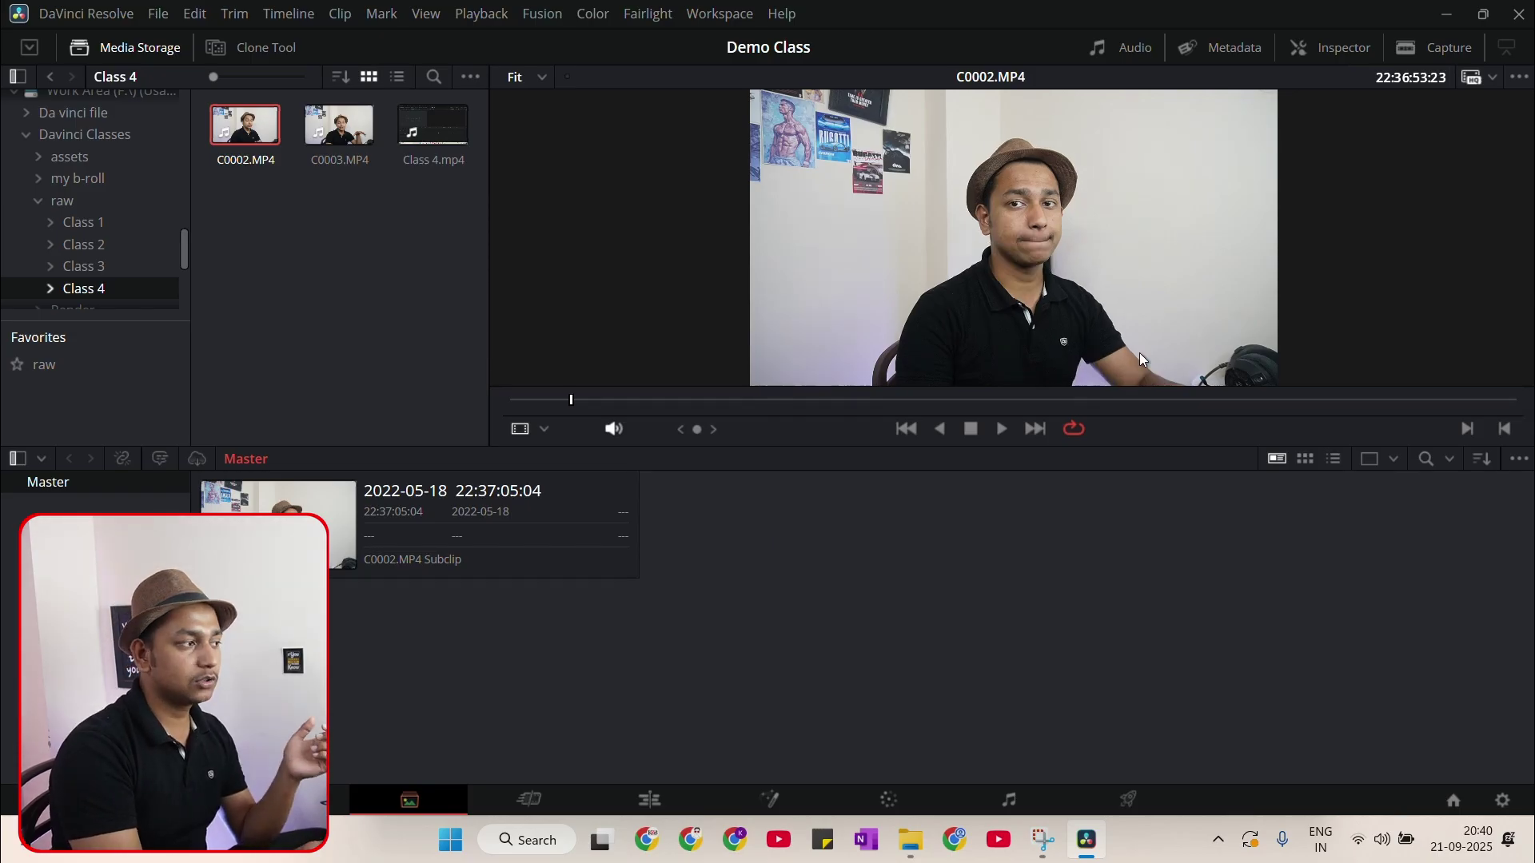
{"action": "key", "text": "space"}
{"action": "key", "text": "space"}
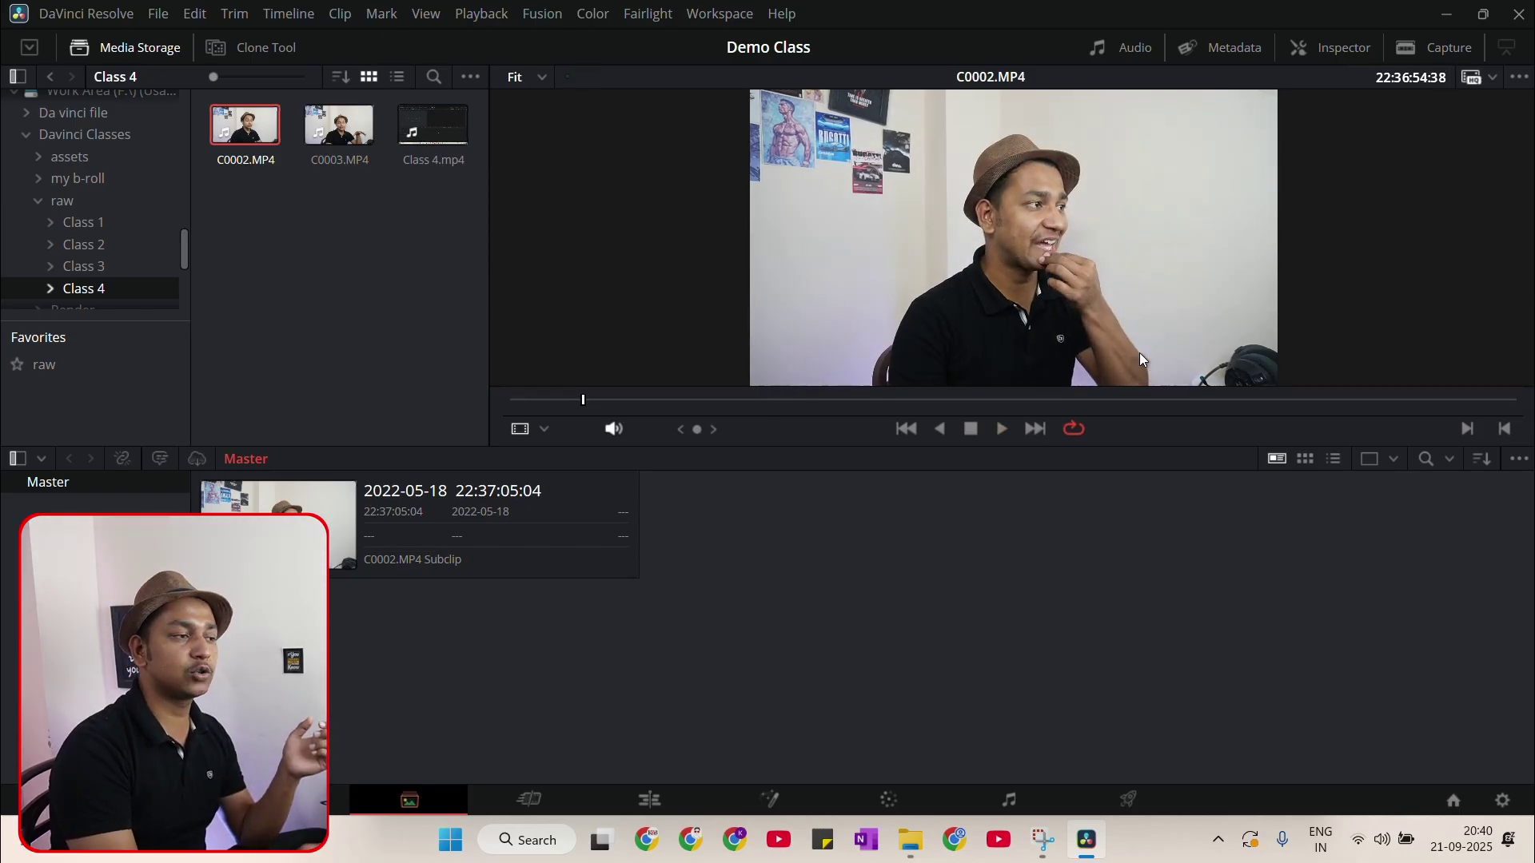
{"action": "key", "text": "ctrl+slash"}
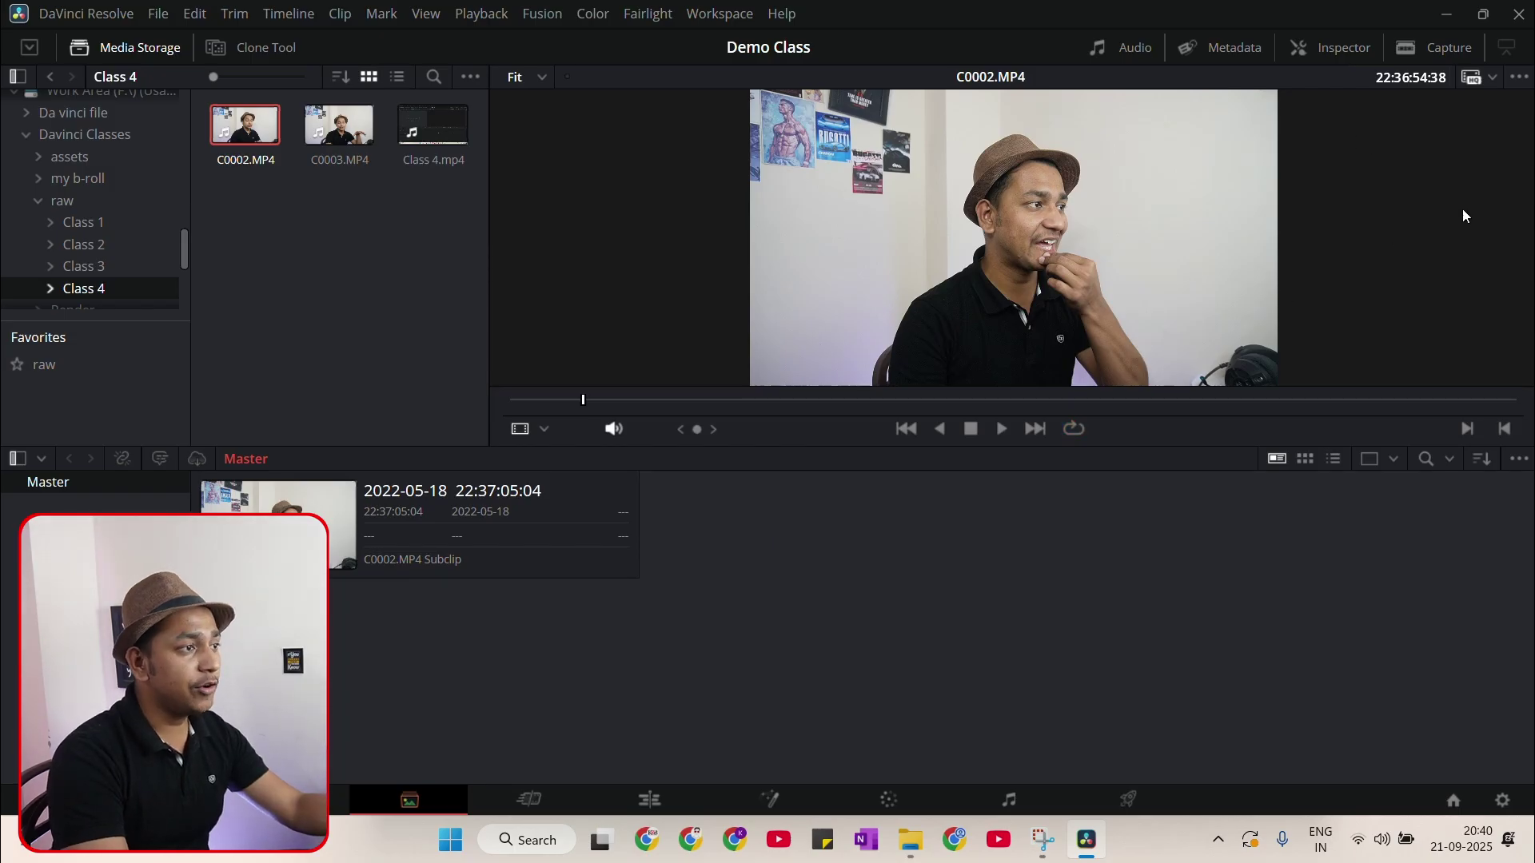
Examine the viewer's proxy handling options, and scrub C0002.MP4 to about 22:37:03
{"action": "left_click", "coordinate": [1488, 79]}
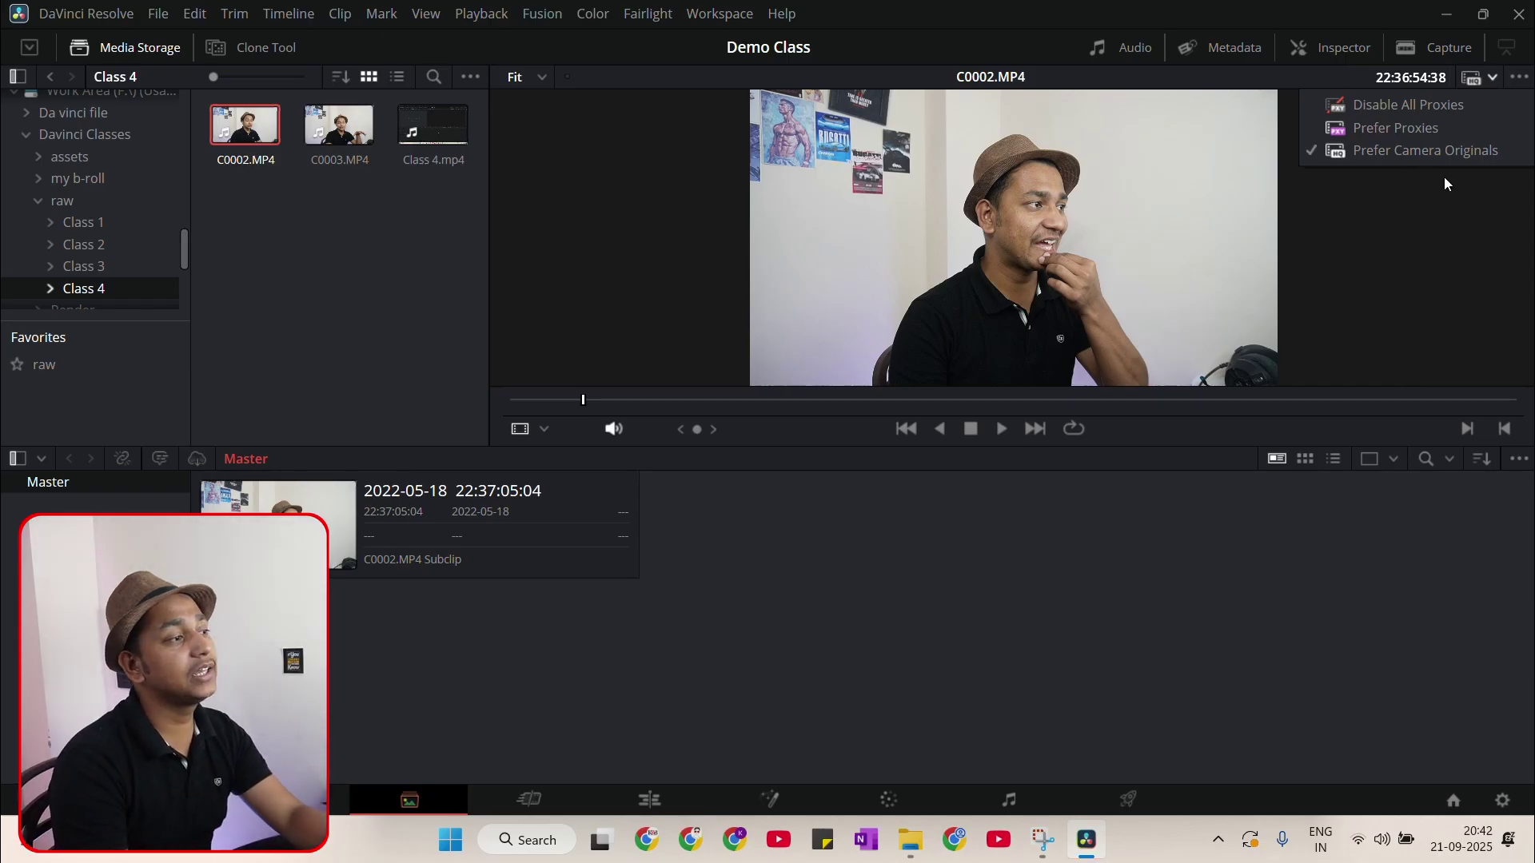
{"action": "left_click_drag", "start_coordinate": [713, 399], "coordinate": [845, 400]}
{"action": "left_click", "coordinate": [1481, 76]}
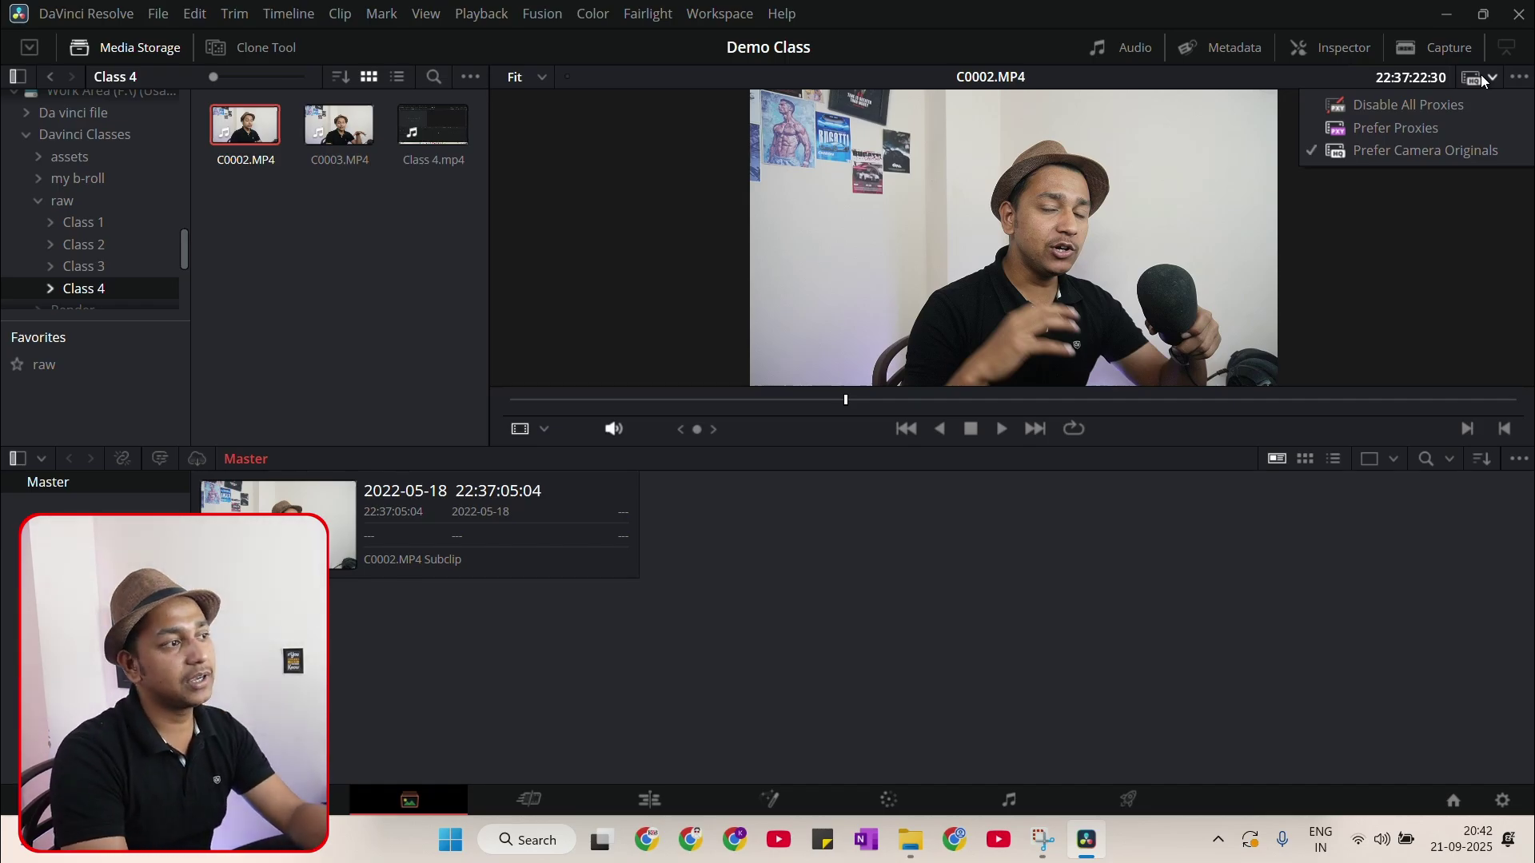
{"action": "left_click", "coordinate": [1483, 80]}
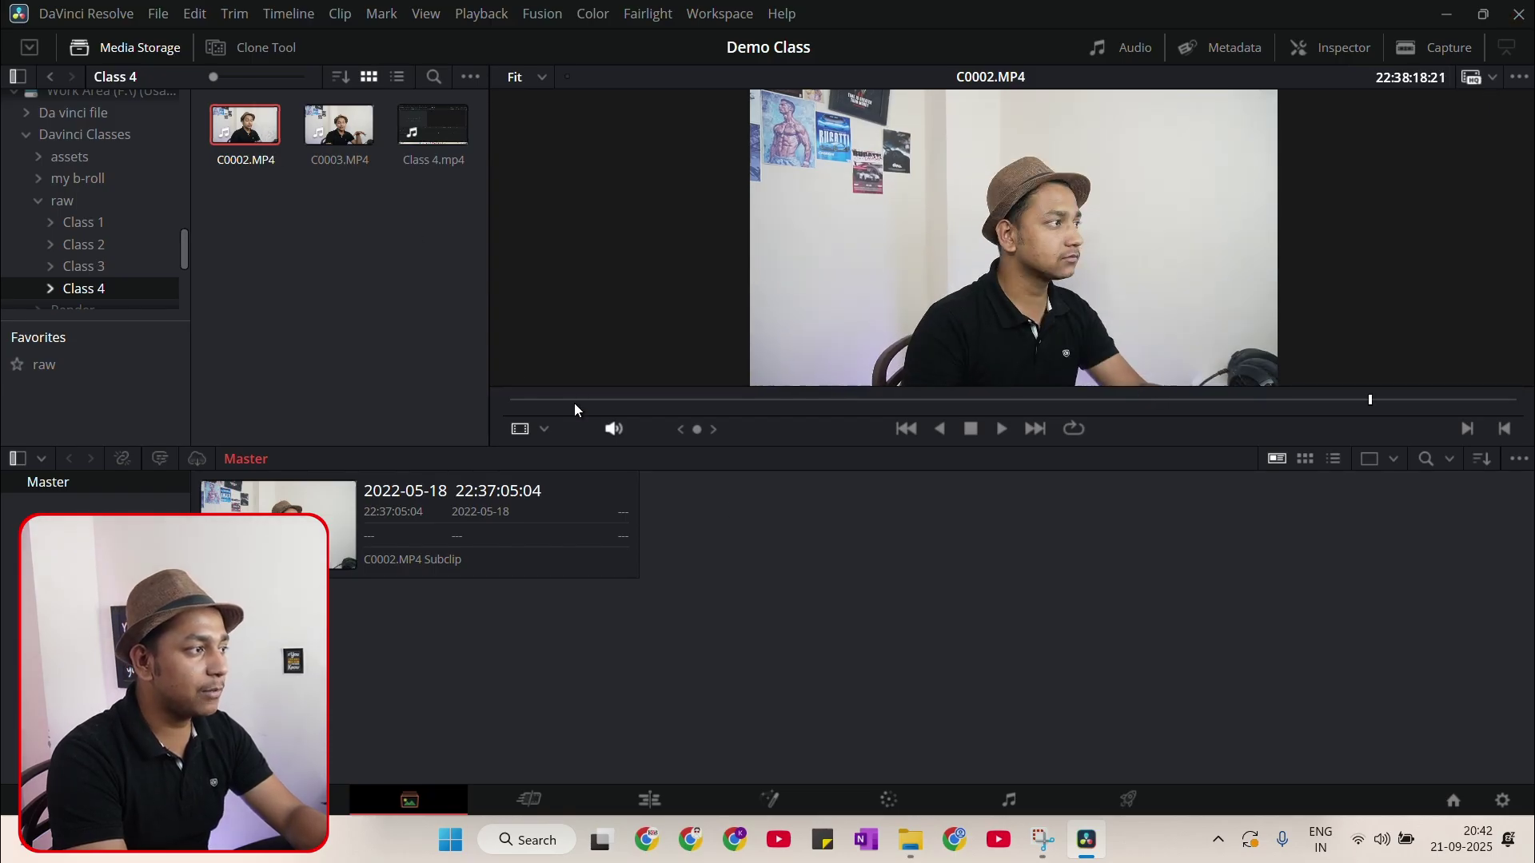
{"action": "left_click_drag", "start_coordinate": [576, 402], "coordinate": [668, 427]}
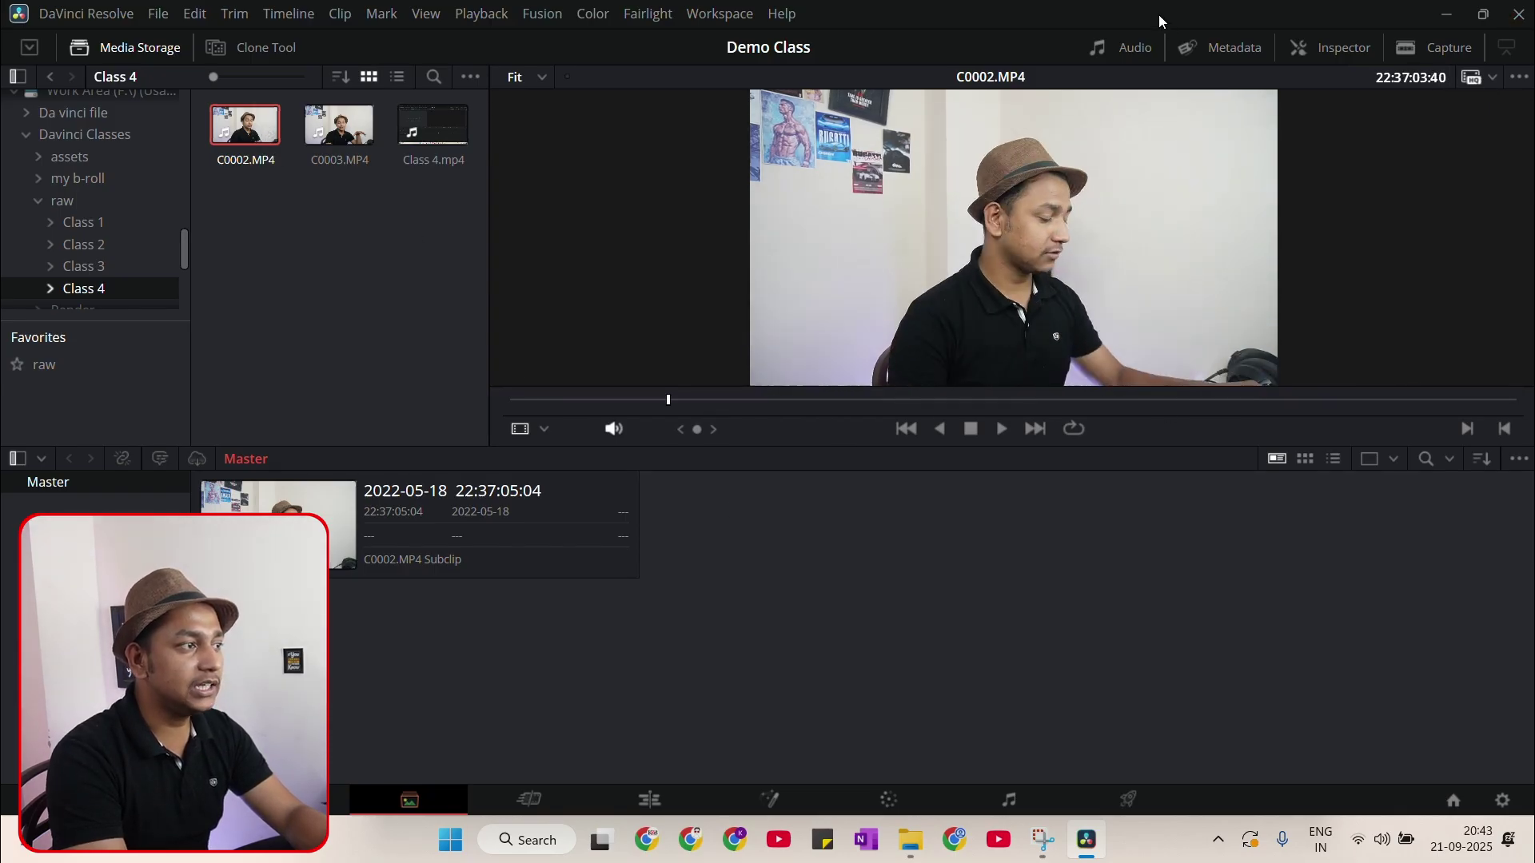
{"action": "right_click", "coordinate": [1389, 53]}
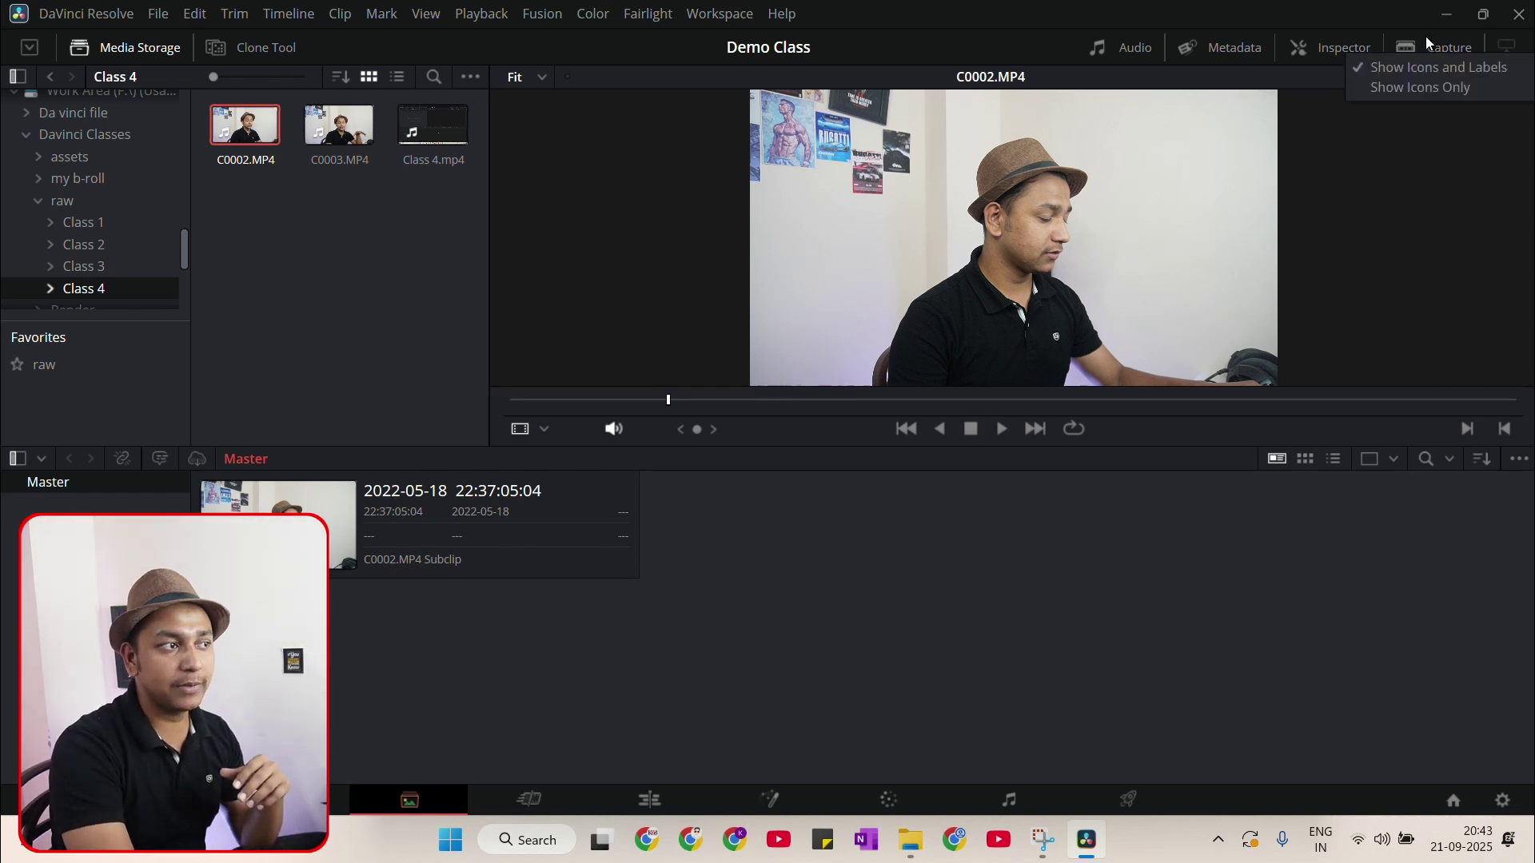
{"action": "left_click", "coordinate": [1426, 40]}
{"action": "left_click", "coordinate": [1444, 47]}
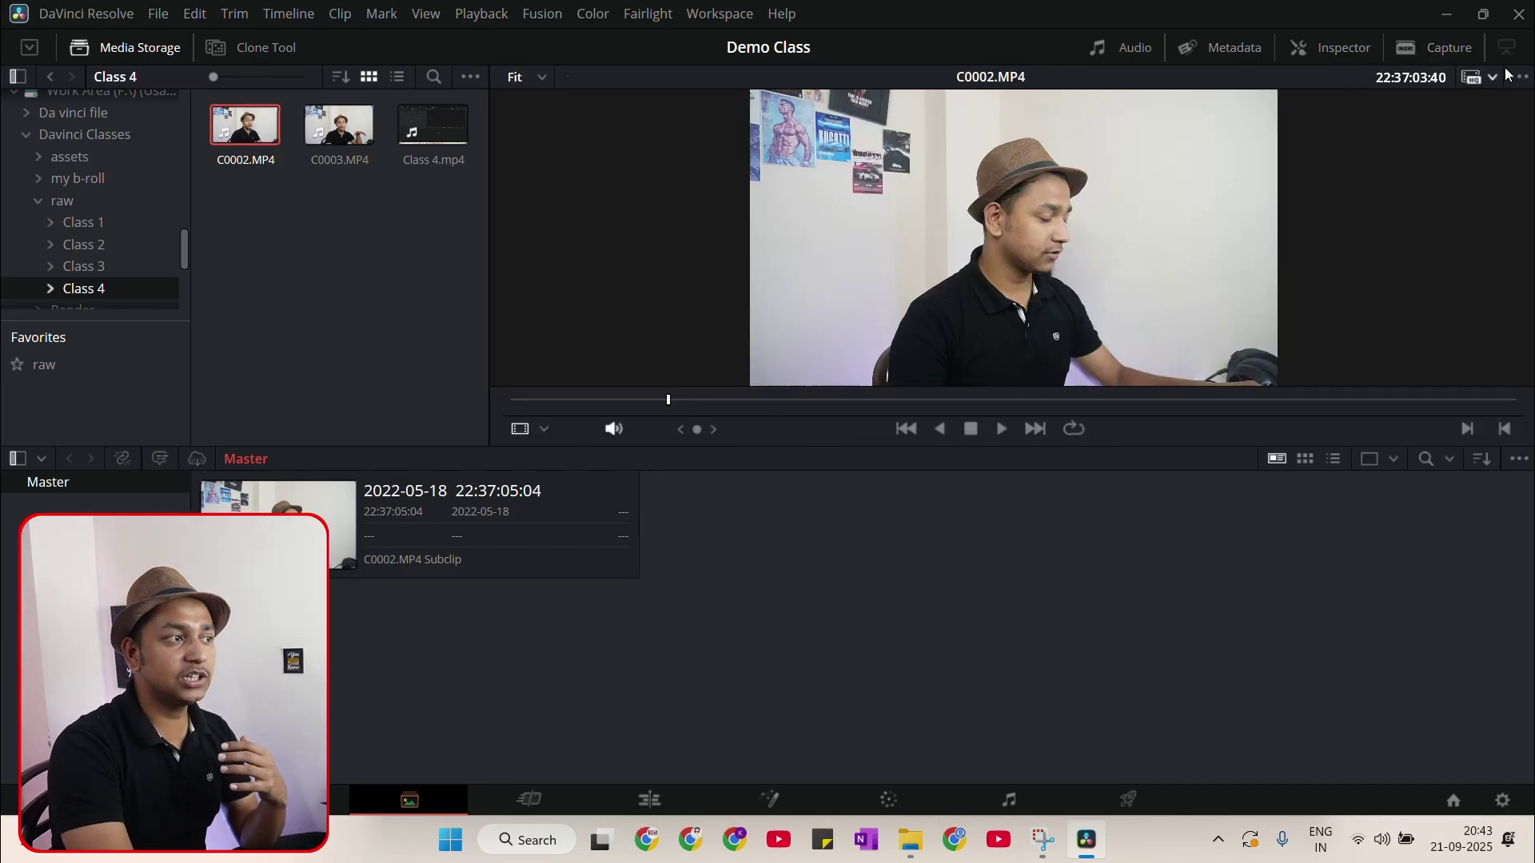
Open the Inspector and examine the video properties of the C0002.MP4 subclip
{"action": "left_click", "coordinate": [1351, 45]}
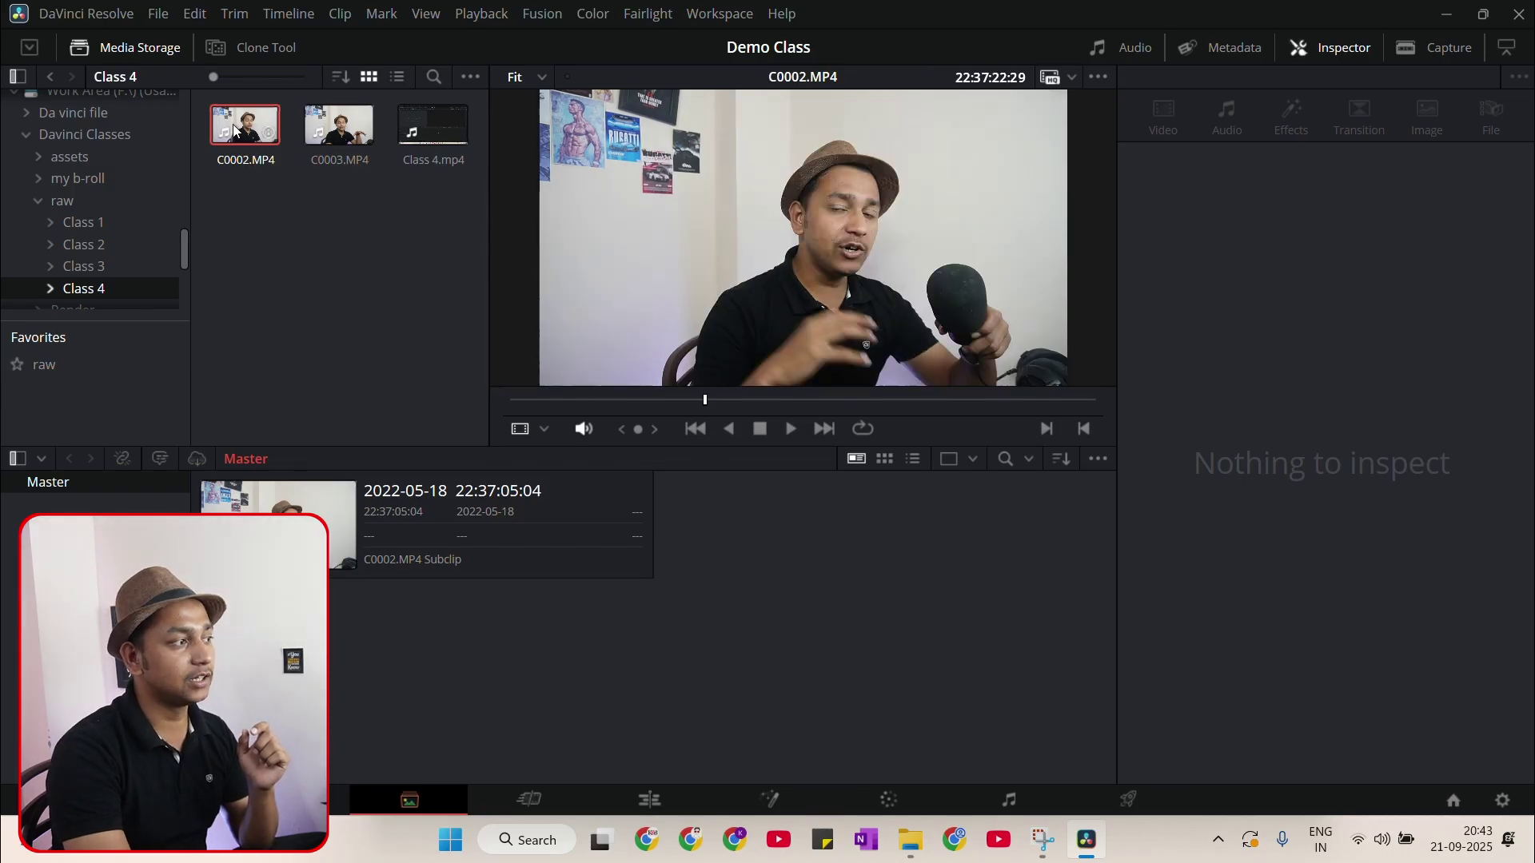
{"action": "left_click", "coordinate": [624, 540]}
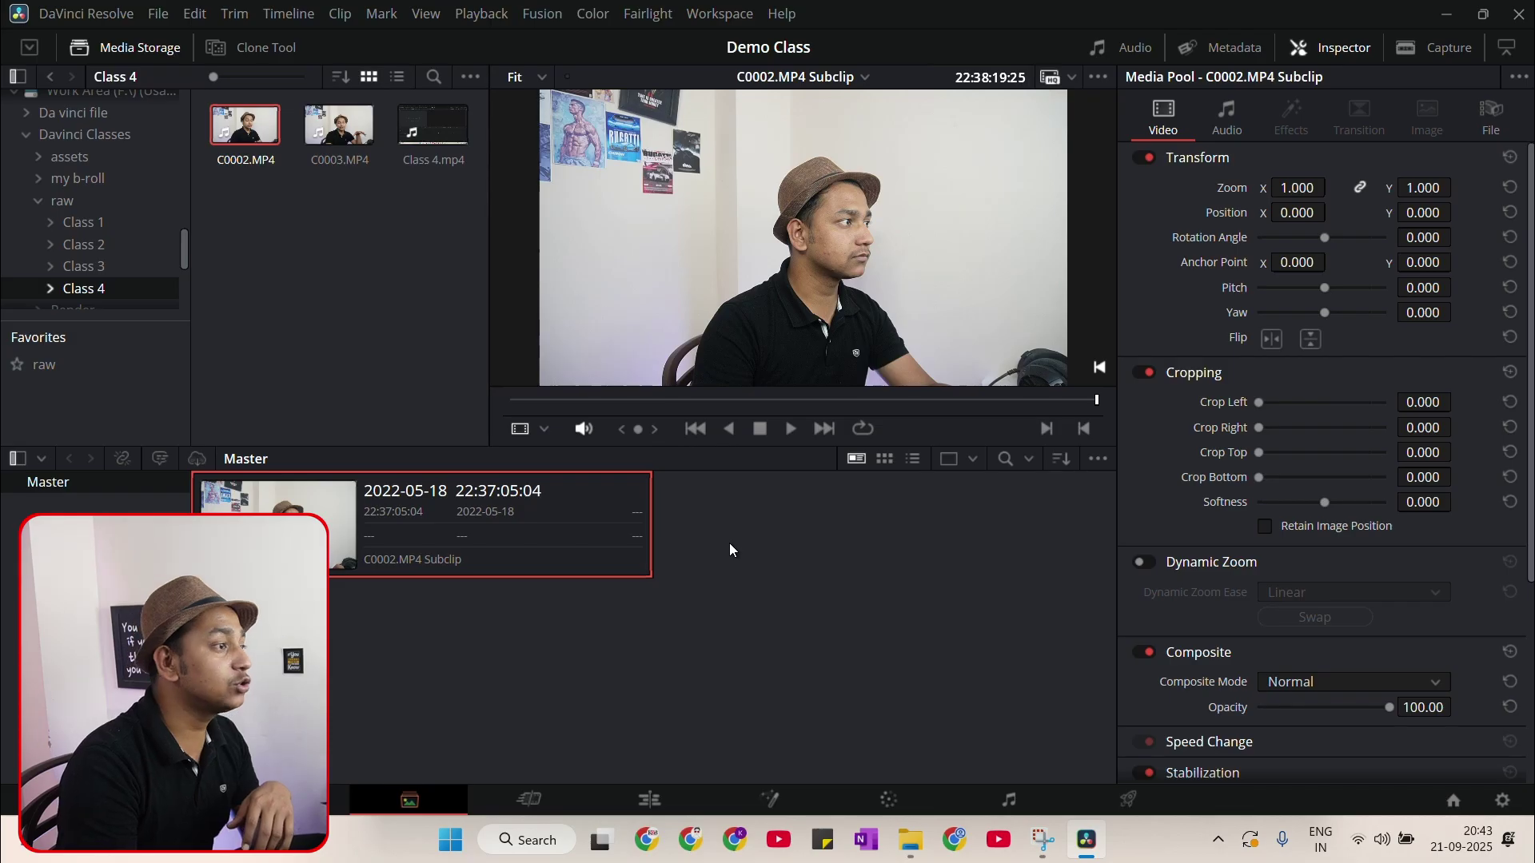
{"action": "scroll", "coordinate": [1423, 336], "scroll_direction": "down", "scroll_amount": 5}
{"action": "scroll", "coordinate": [1431, 304], "scroll_direction": "up", "scroll_amount": 5}
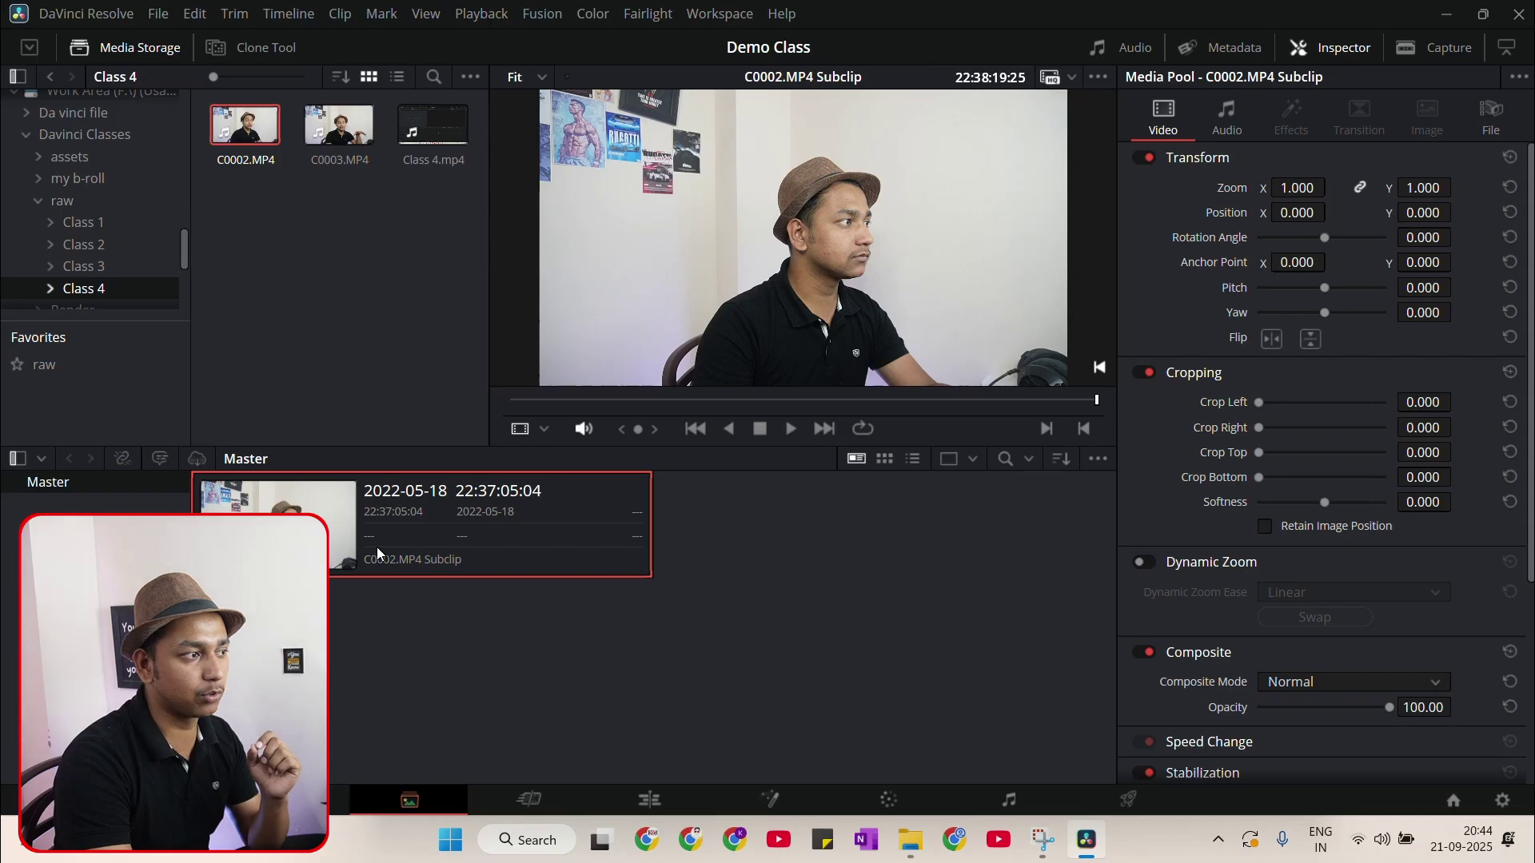
Set the subclip's zoom to 1.83, X position to -535, rotation angle to 33, left crop to 702.72 and top crop to 415.8
{"action": "left_click_drag", "start_coordinate": [1296, 188], "coordinate": [1220, 212]}
{"action": "left_click_drag", "start_coordinate": [1400, 239], "coordinate": [1457, 236]}
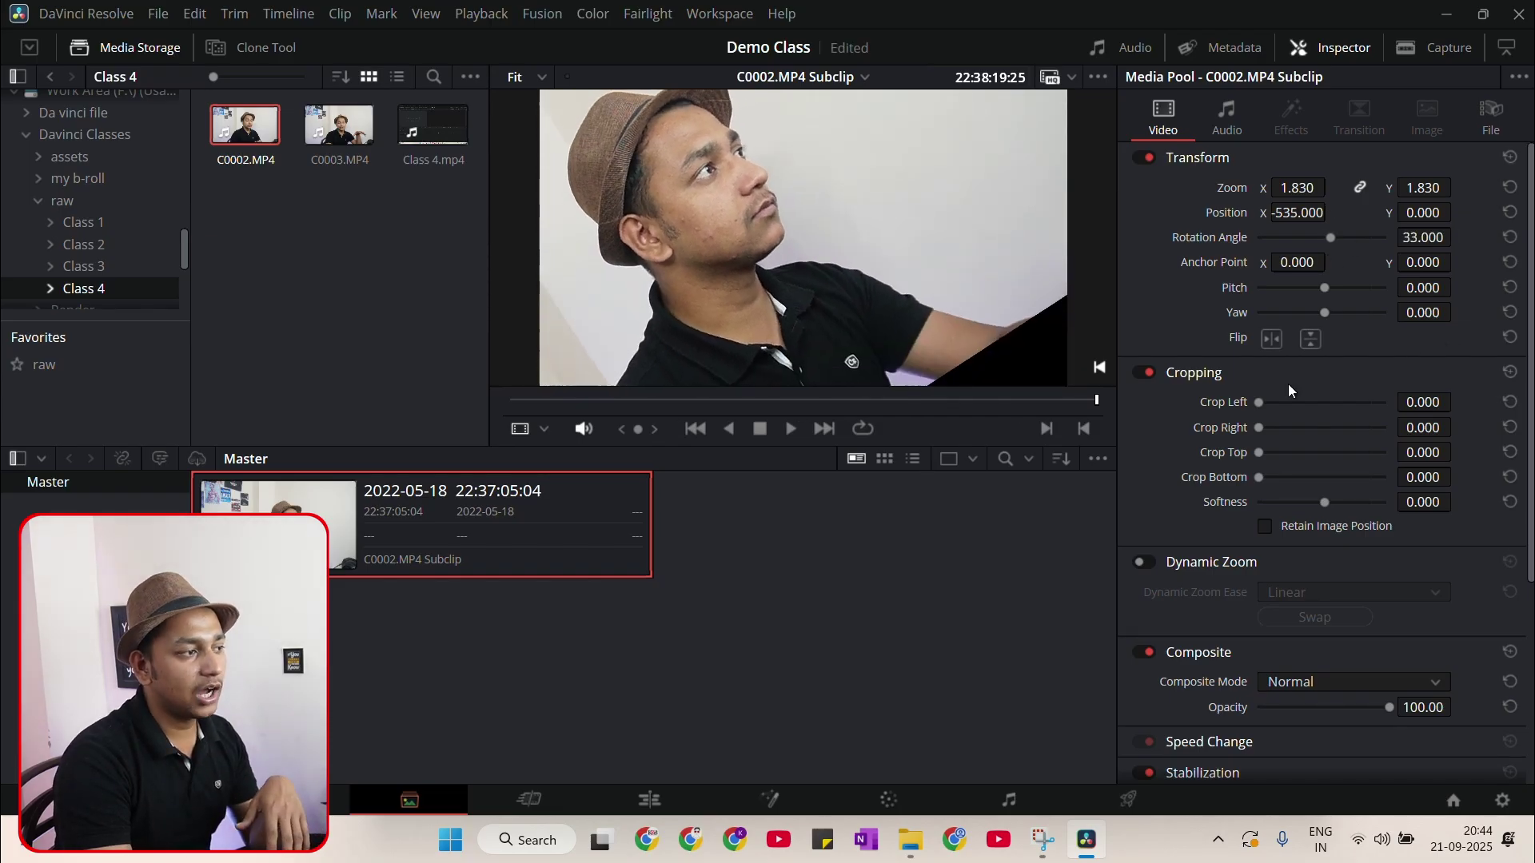
{"action": "left_click_drag", "start_coordinate": [1256, 402], "coordinate": [1306, 374]}
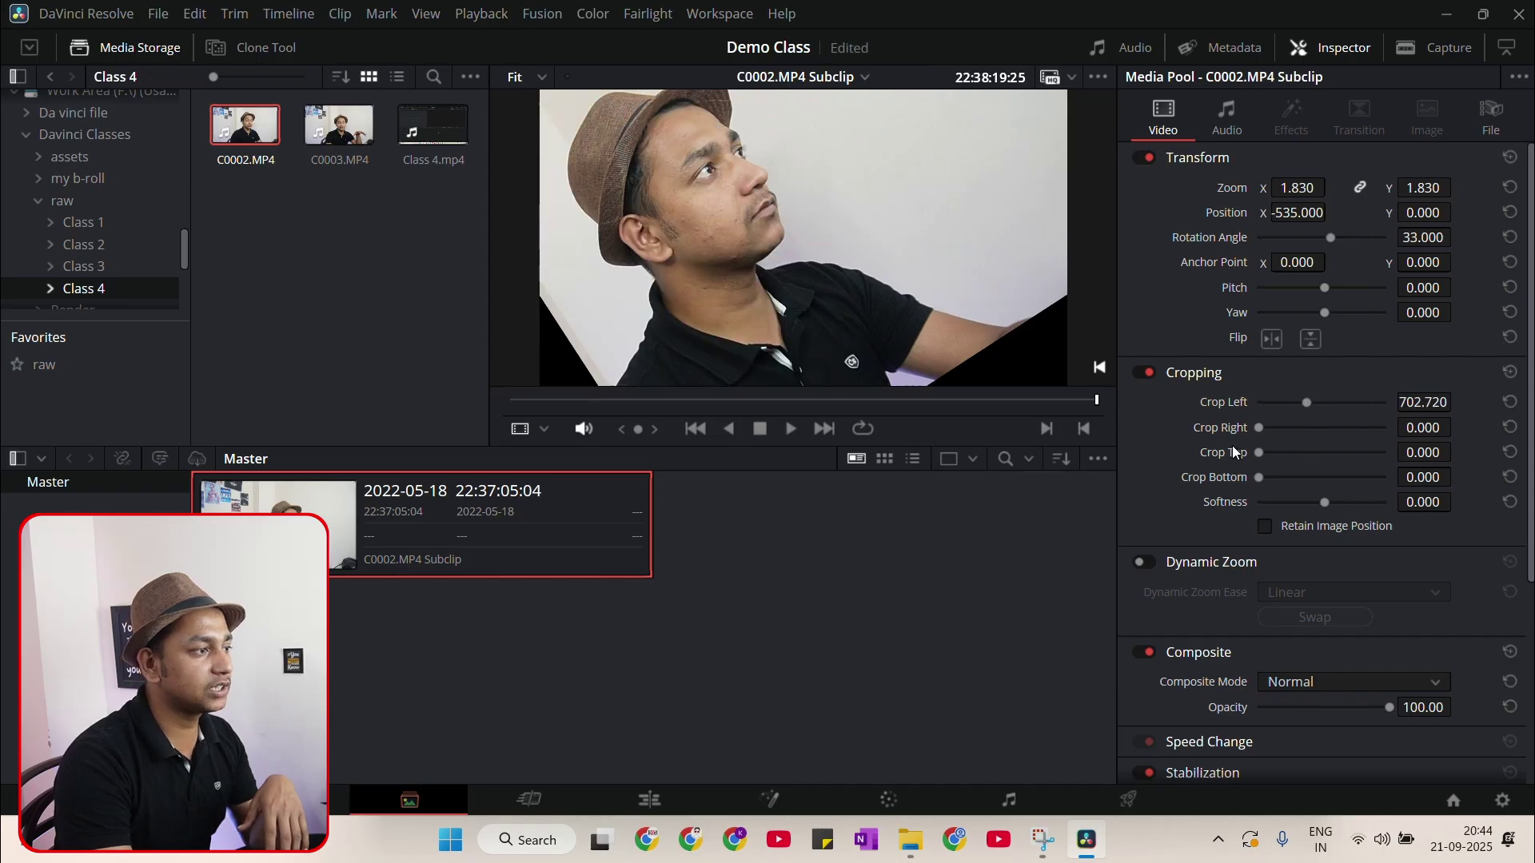
{"action": "left_click_drag", "start_coordinate": [1259, 452], "coordinate": [1309, 453]}
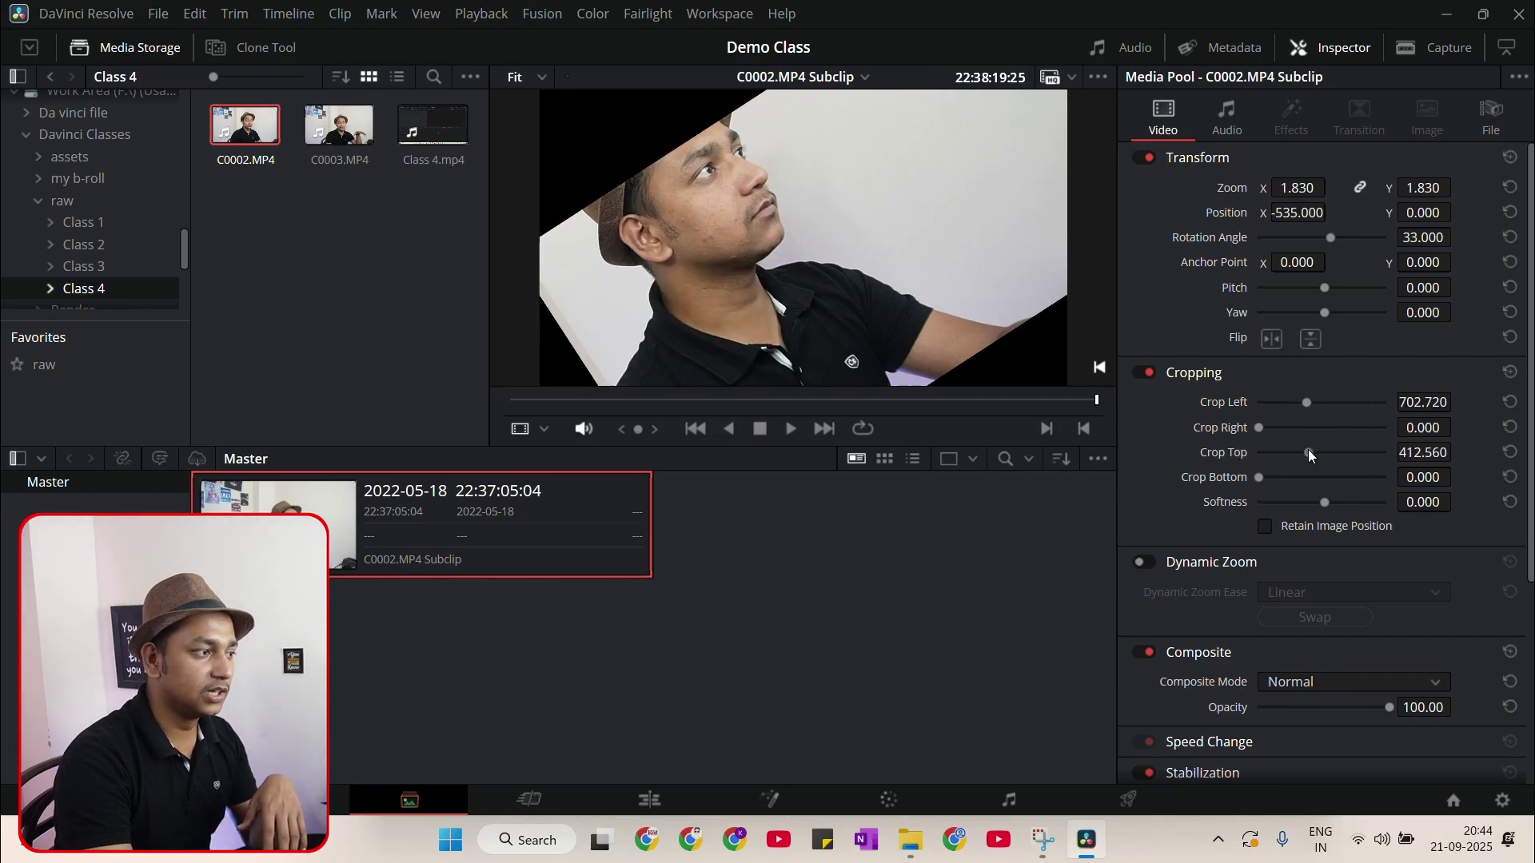
{"action": "scroll", "coordinate": [1263, 384], "scroll_direction": "down", "scroll_amount": 6}
{"action": "scroll", "coordinate": [1316, 398], "scroll_direction": "up", "scroll_amount": 6}
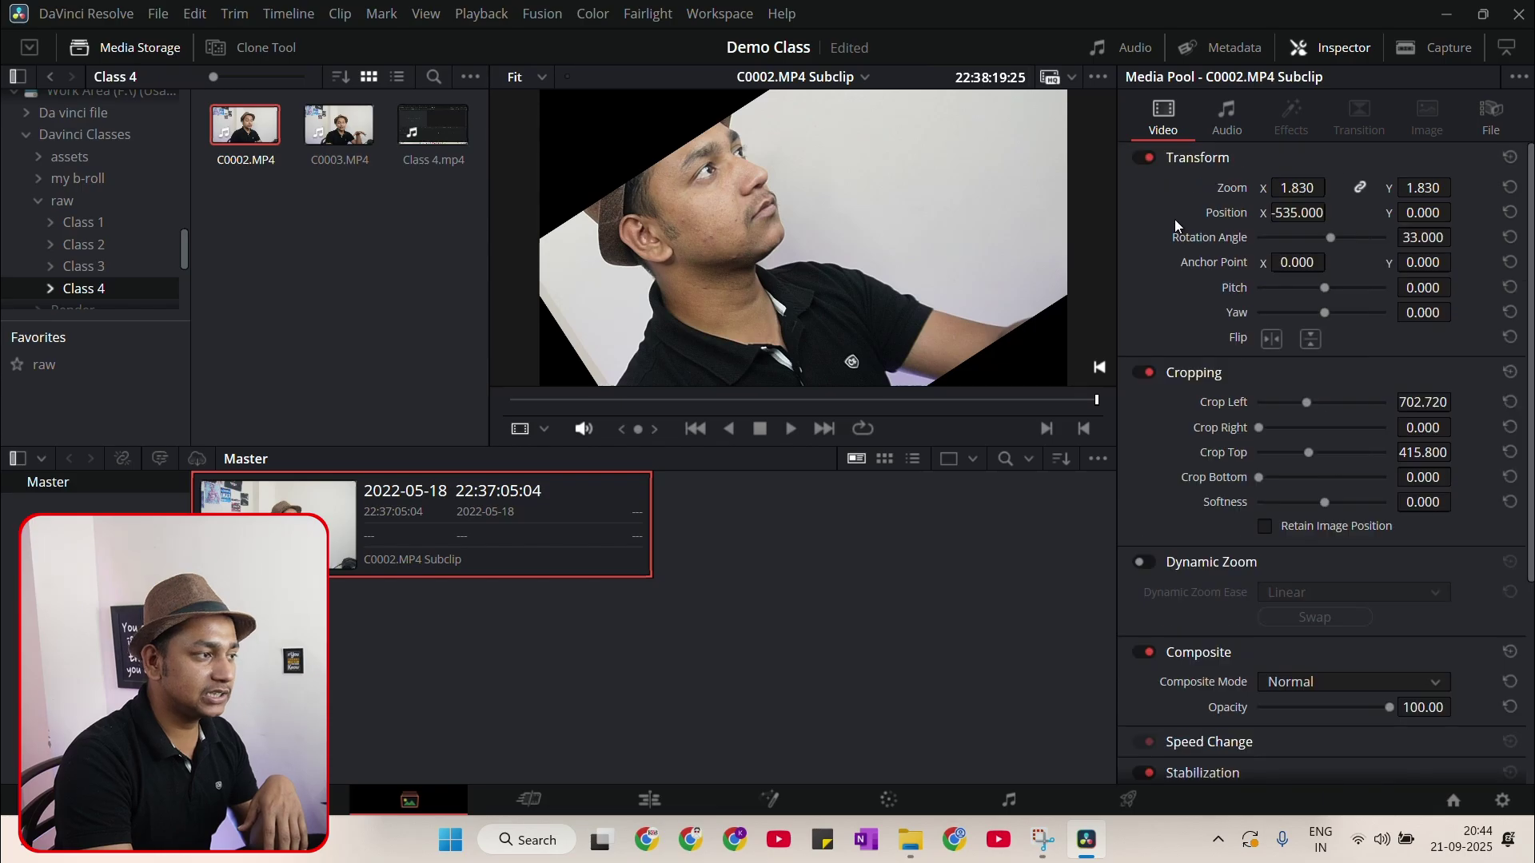
{"action": "scroll", "coordinate": [1394, 386], "scroll_direction": "down", "scroll_amount": 4}
{"action": "scroll", "coordinate": [1392, 448], "scroll_direction": "up", "scroll_amount": 4}
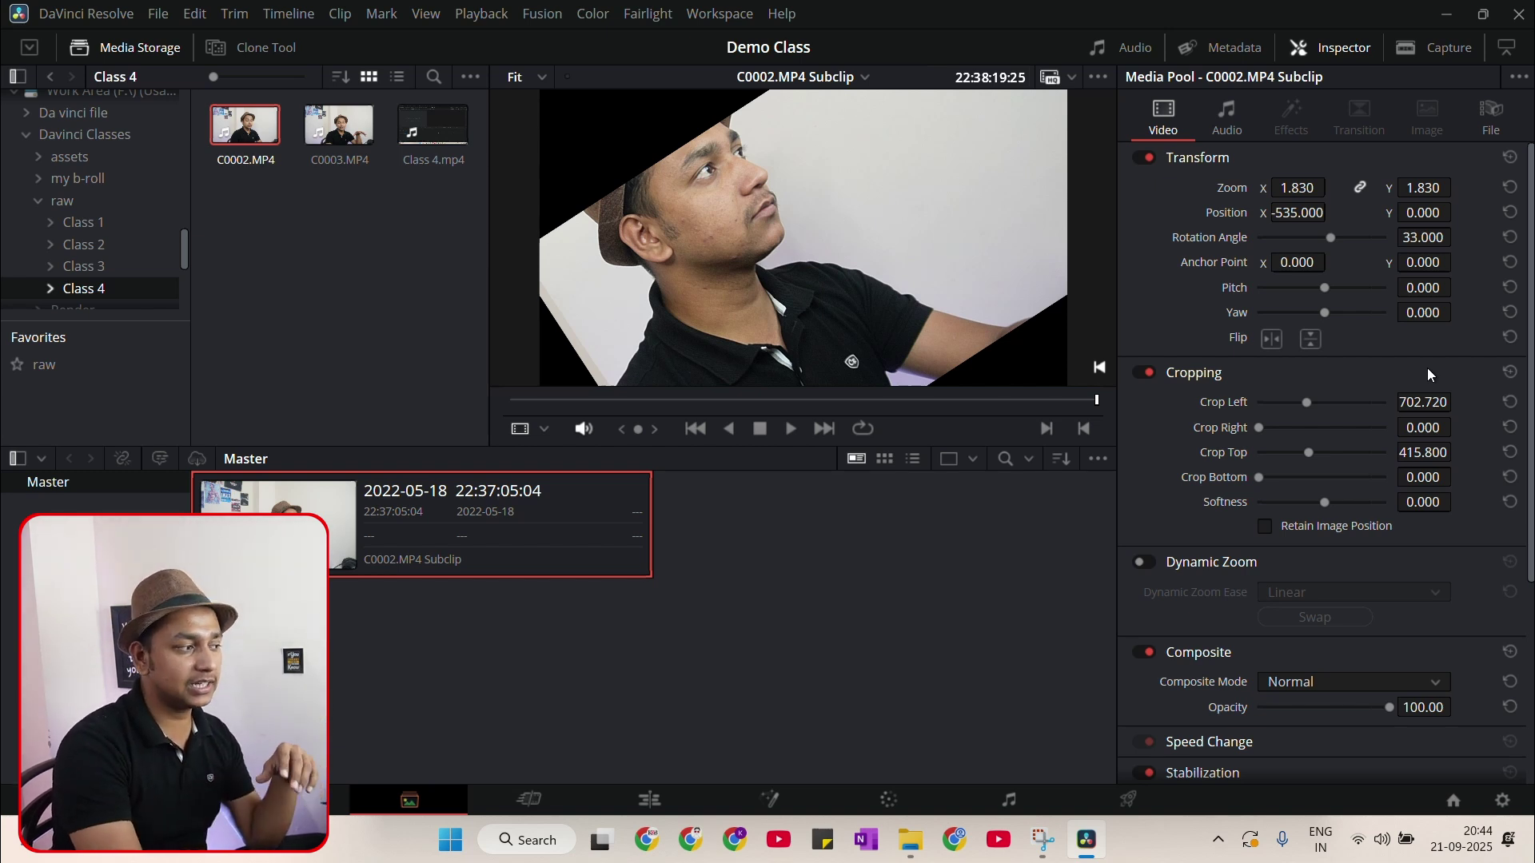
Create a timeline from the C0002.MP4 subclip on the Edit page
{"action": "left_click", "coordinate": [685, 808]}
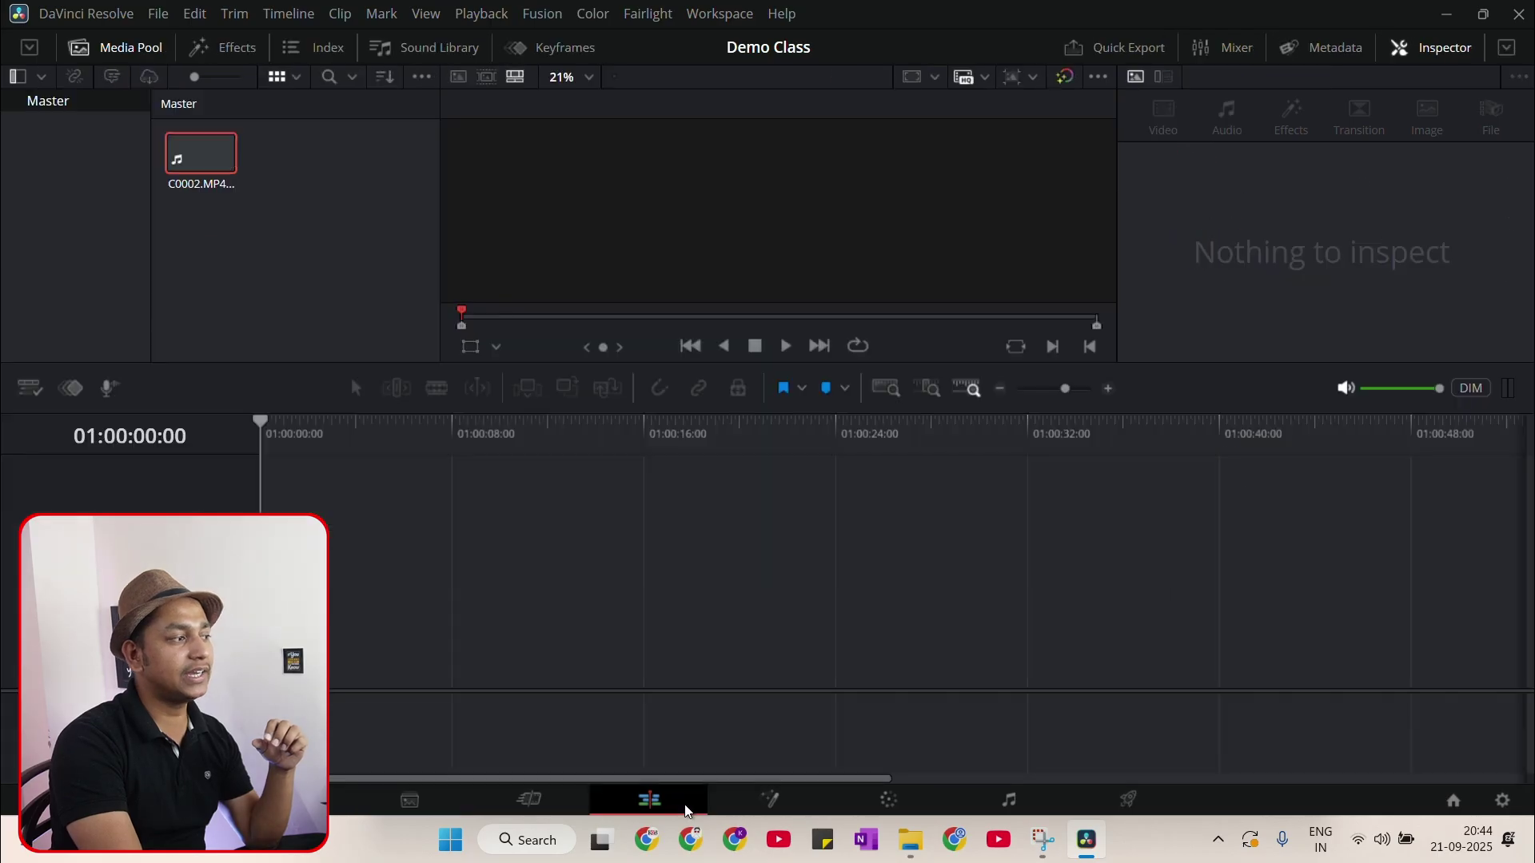
{"action": "left_click_drag", "start_coordinate": [220, 163], "coordinate": [677, 234]}
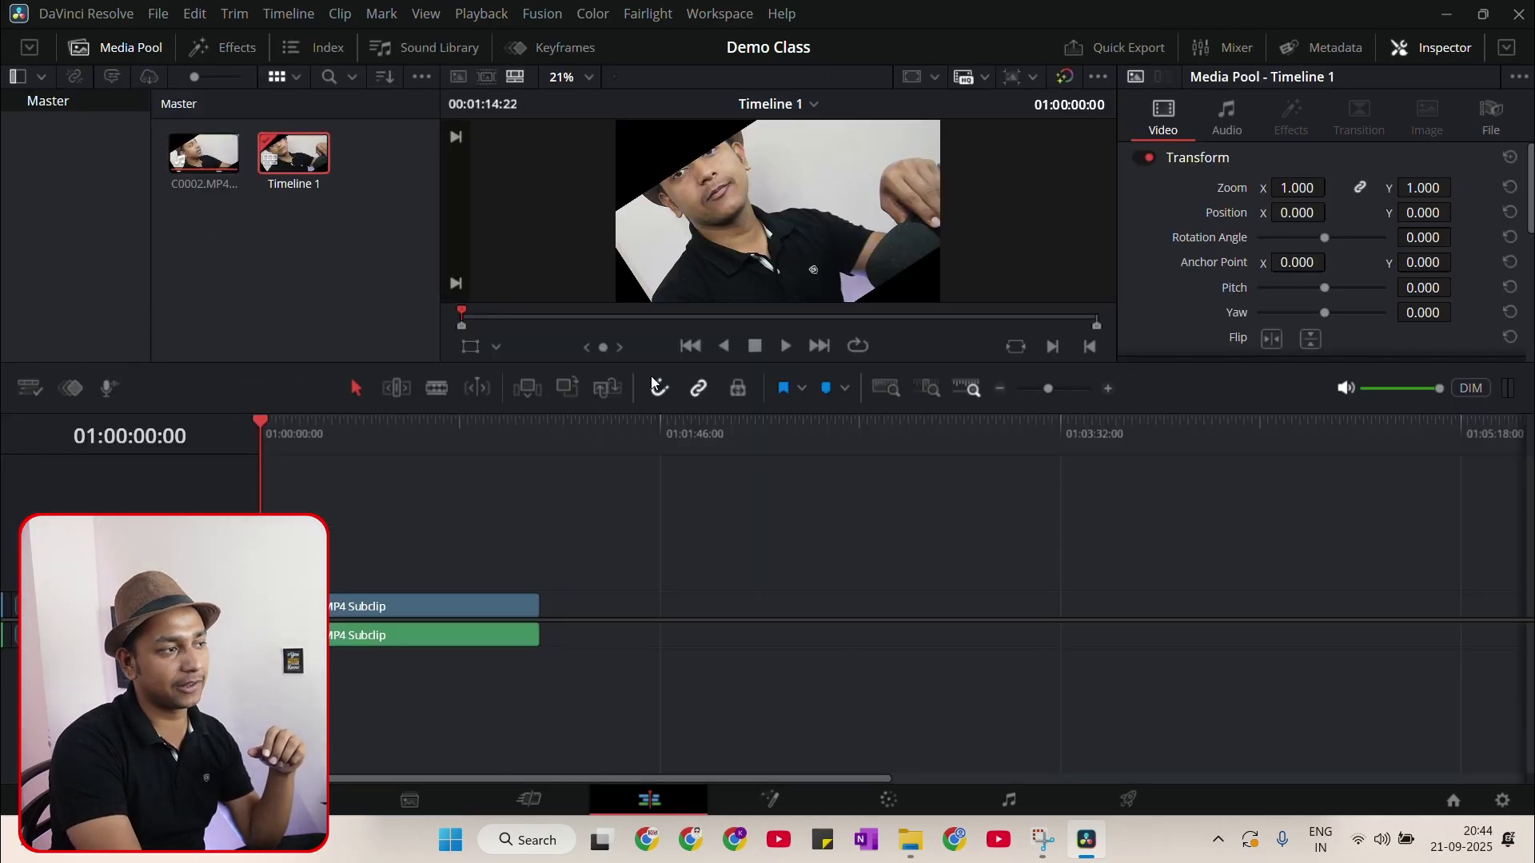
Return to the Media page, and set the subclip's zoom to 1.34 and its position to X -206, Y 7
{"action": "left_click", "coordinate": [410, 800]}
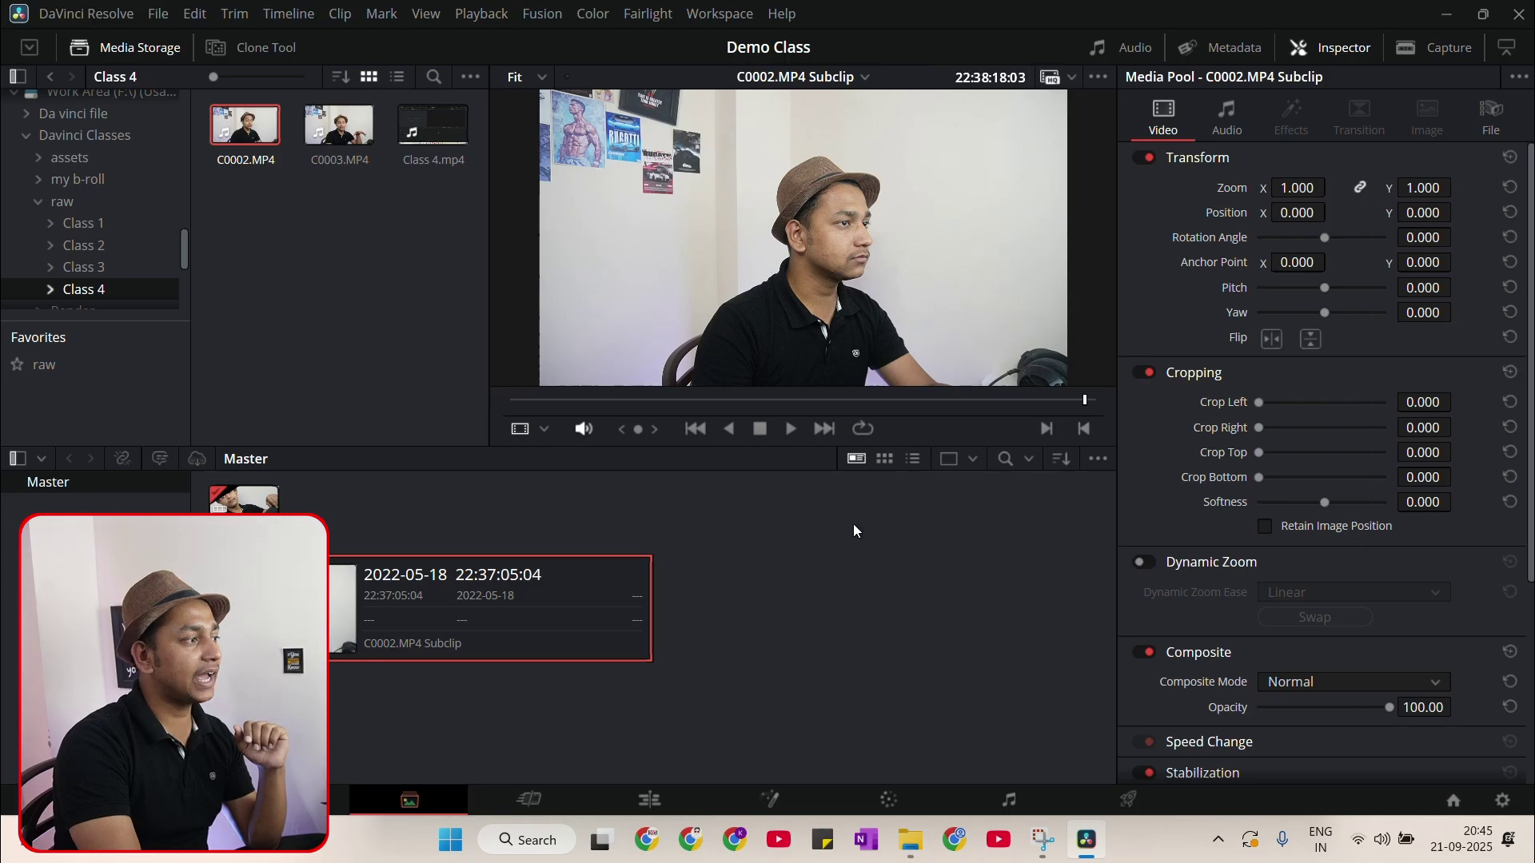
{"action": "left_click_drag", "start_coordinate": [575, 399], "coordinate": [672, 404]}
{"action": "left_click_drag", "start_coordinate": [1288, 189], "coordinate": [1146, 211]}
{"action": "mouse_move", "coordinate": [1439, 213]}
{"action": "left_mouse_down"}
{"action": "mouse_move", "coordinate": [1418, 213]}
{"action": "mouse_move", "coordinate": [1457, 211]}
{"action": "left_mouse_up"}
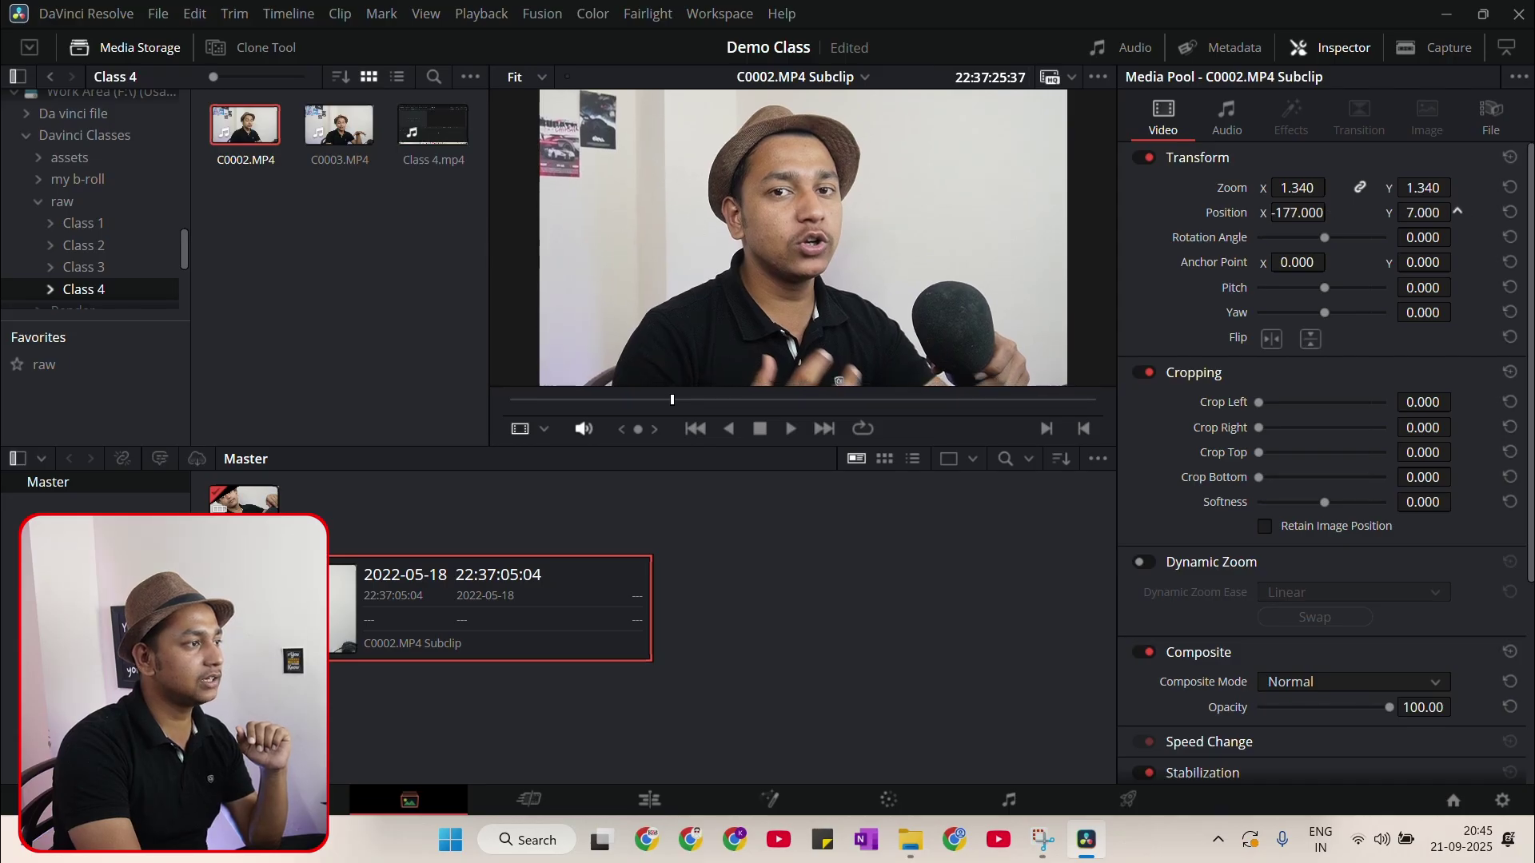
{"action": "left_click_drag", "start_coordinate": [1311, 212], "coordinate": [1288, 212]}
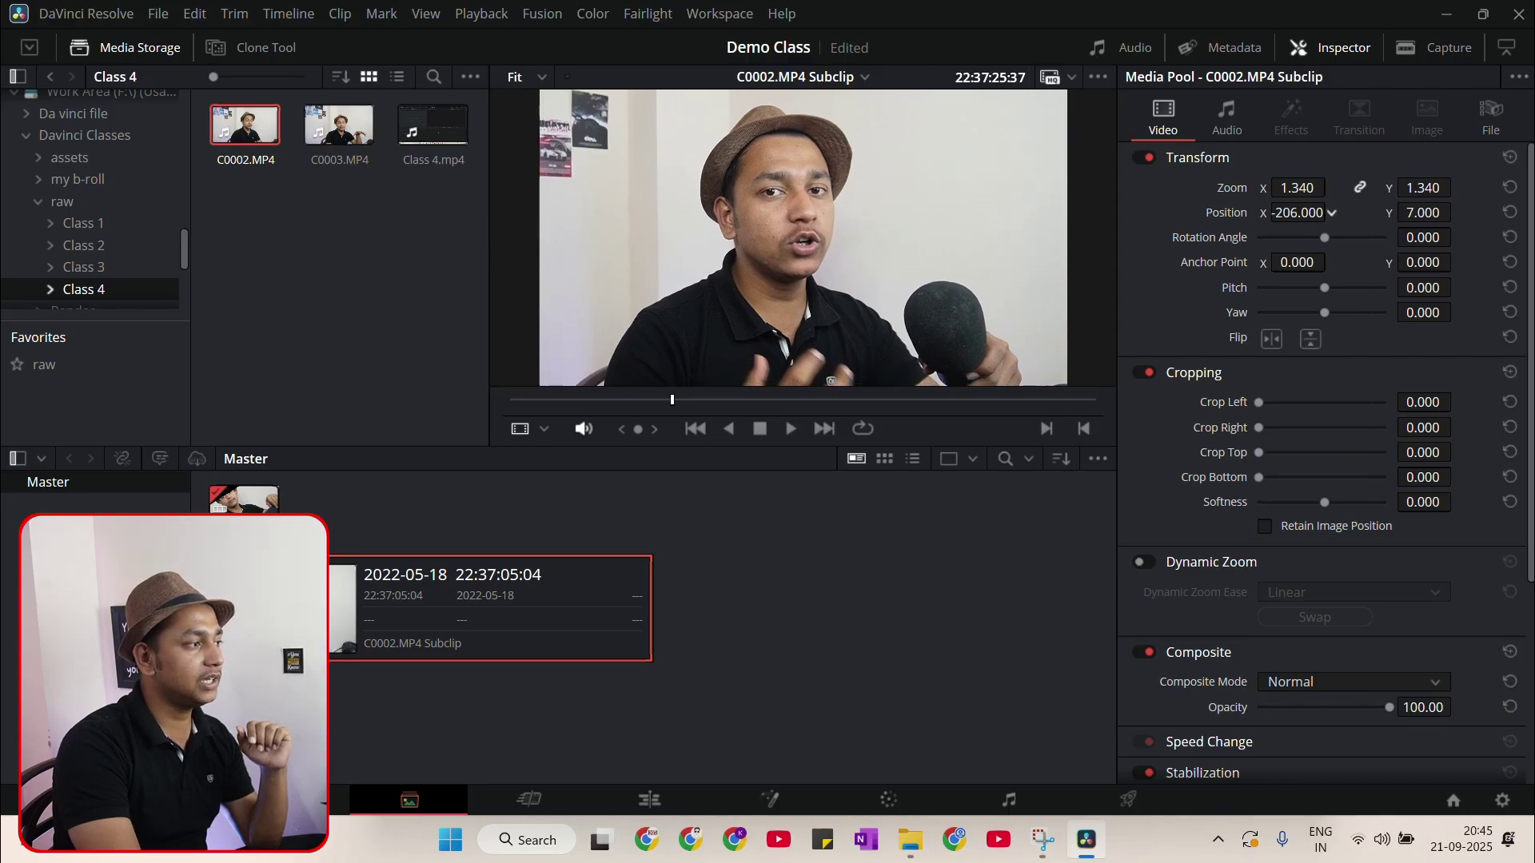
{"action": "left_click", "coordinate": [993, 660]}
{"action": "left_click_drag", "start_coordinate": [669, 397], "coordinate": [1079, 424]}
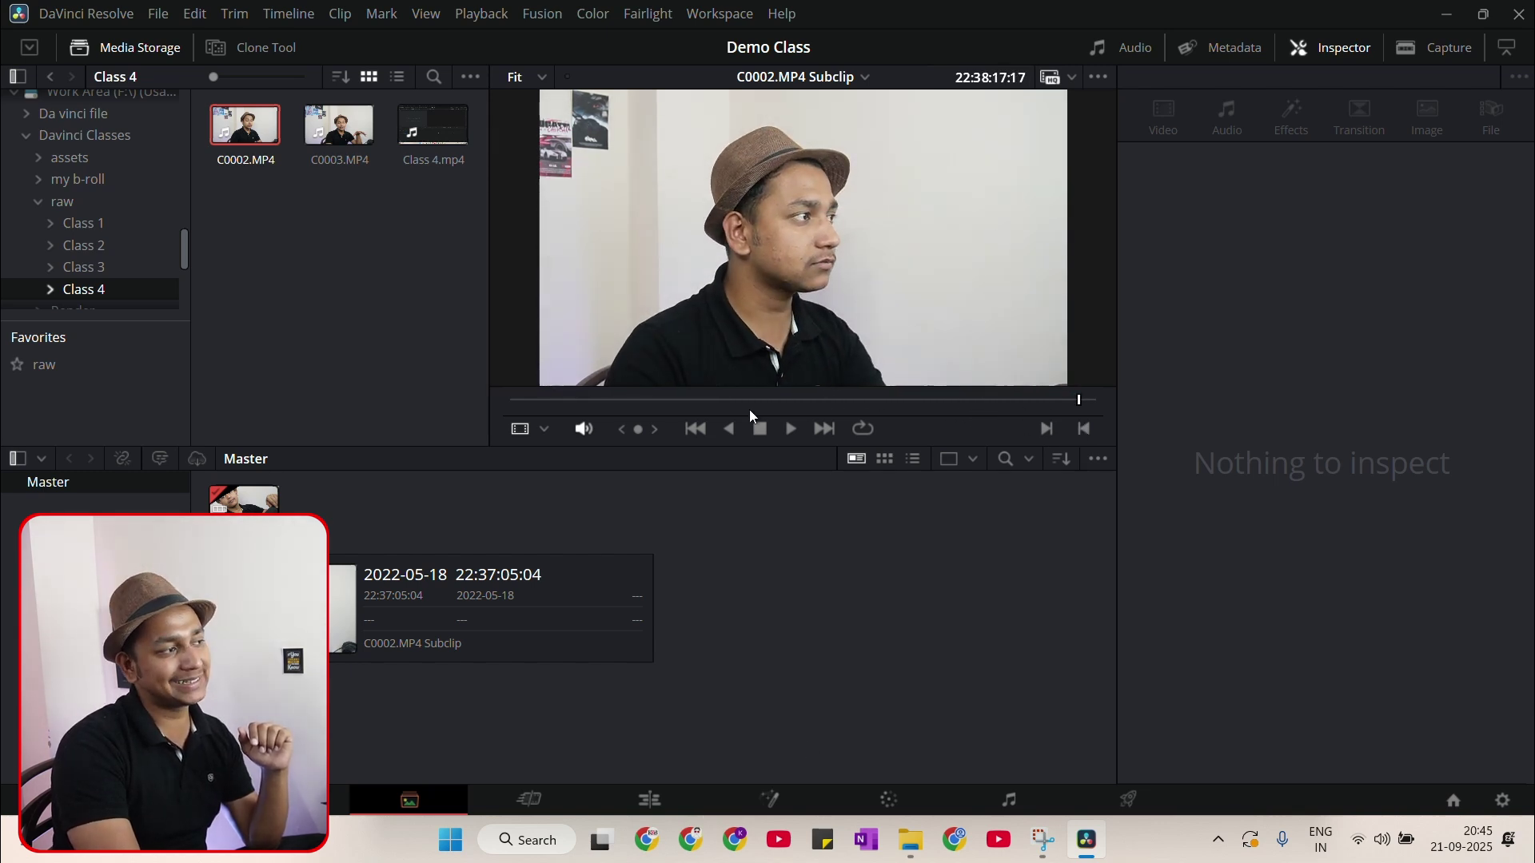
Replace the clip in Timeline 1 on the Edit page with the updated C0002.MP4 subclip, and scrub to about 01:00:38
{"action": "left_click", "coordinate": [652, 800]}
{"action": "left_click_drag", "start_coordinate": [379, 555], "coordinate": [430, 647]}
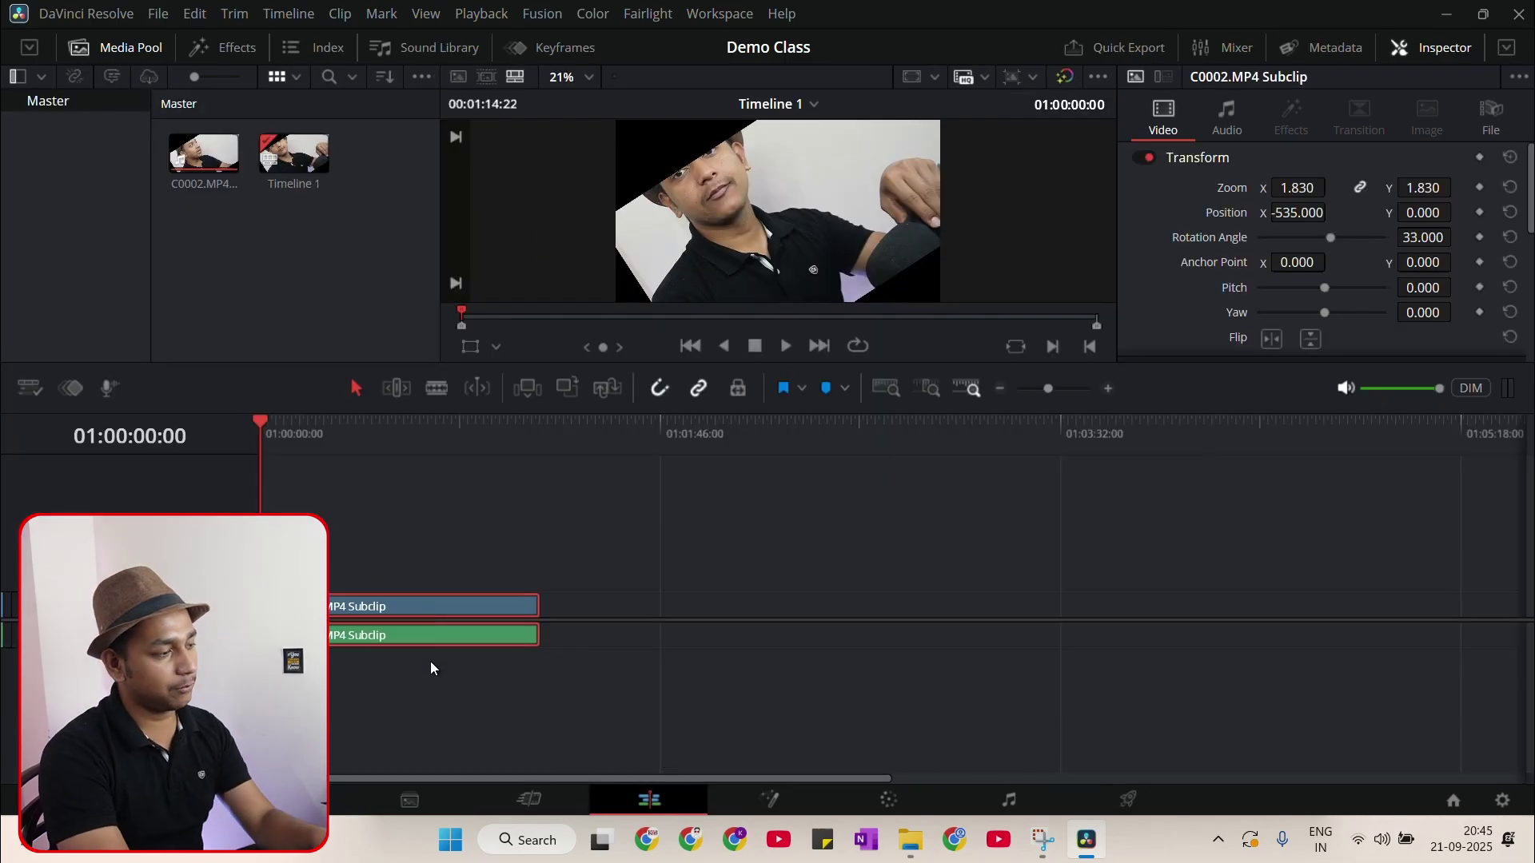
{"action": "key", "text": "Delete"}
{"action": "left_click_drag", "start_coordinate": [230, 168], "coordinate": [264, 607]}
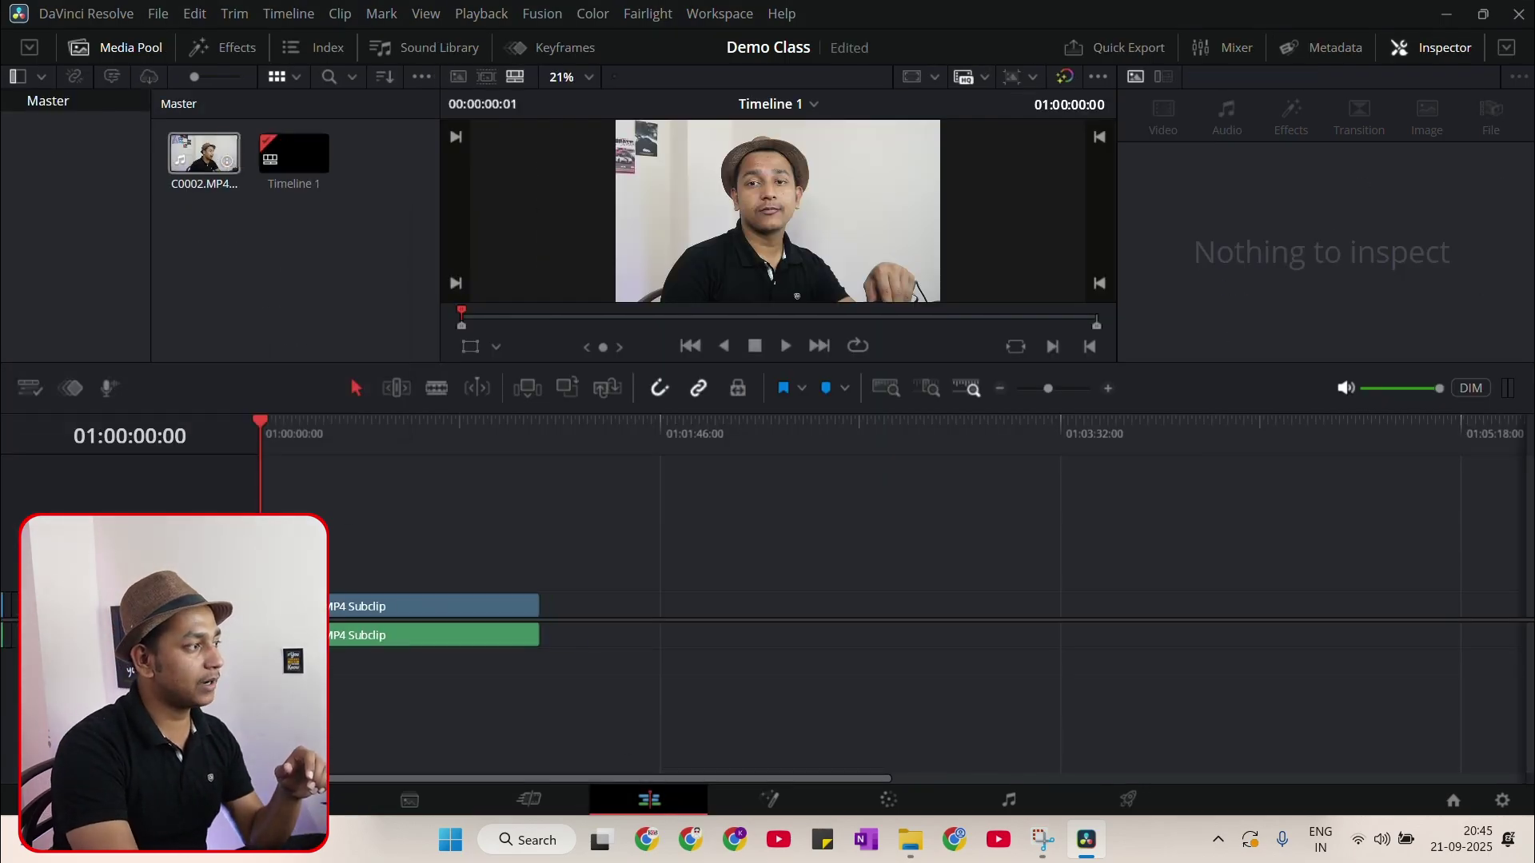
{"action": "left_click_drag", "start_coordinate": [309, 439], "coordinate": [406, 445]}
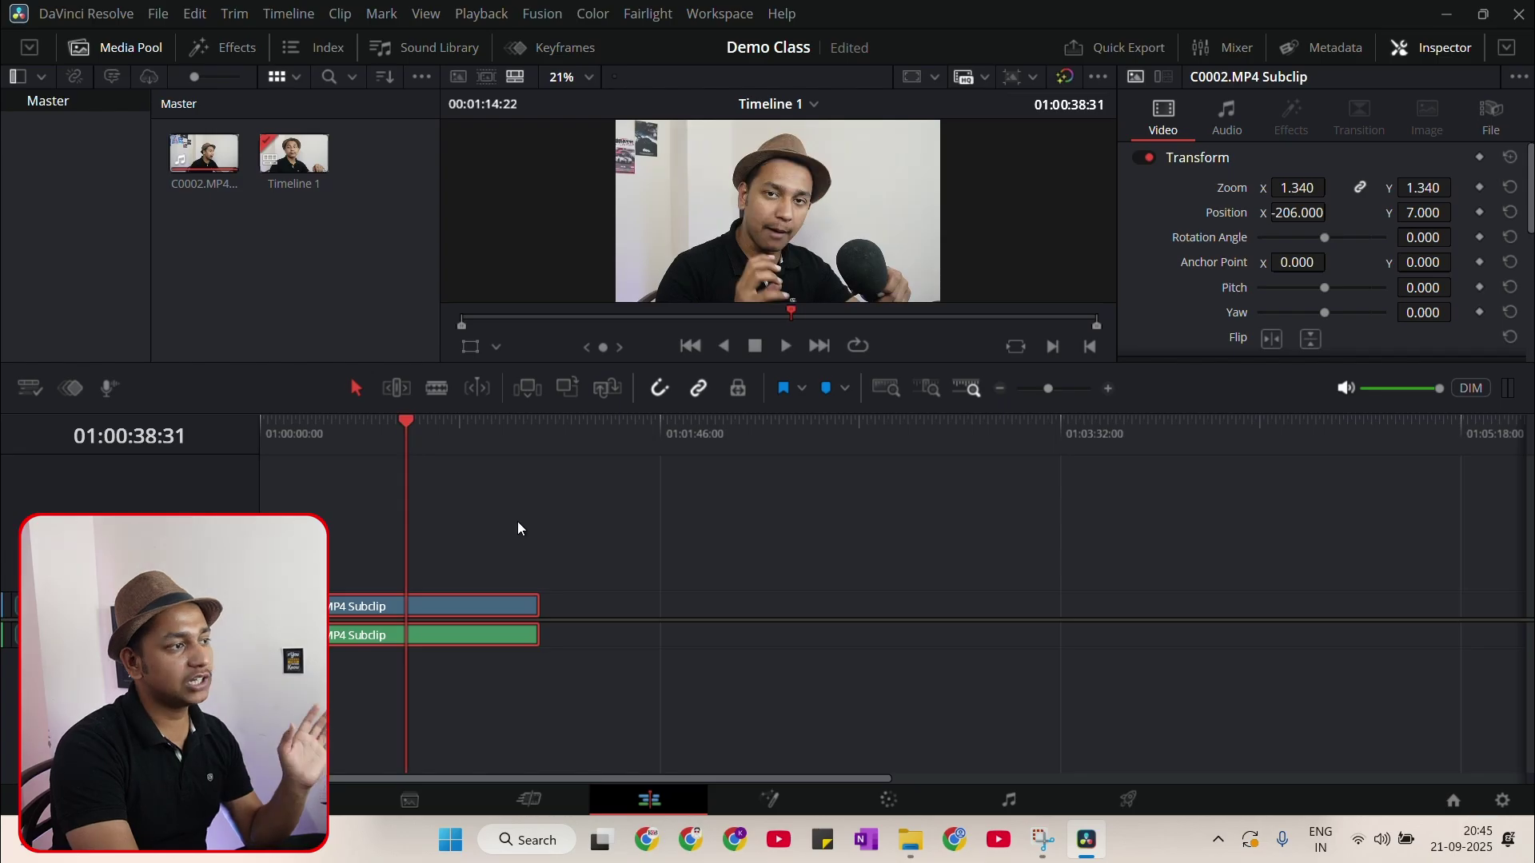
Return to the Media page, reset the C0002.MP4 subclip's Transform settings, and collapse the Transform and Cropping sections
{"action": "left_click", "coordinate": [407, 801]}
{"action": "left_click", "coordinate": [357, 619]}
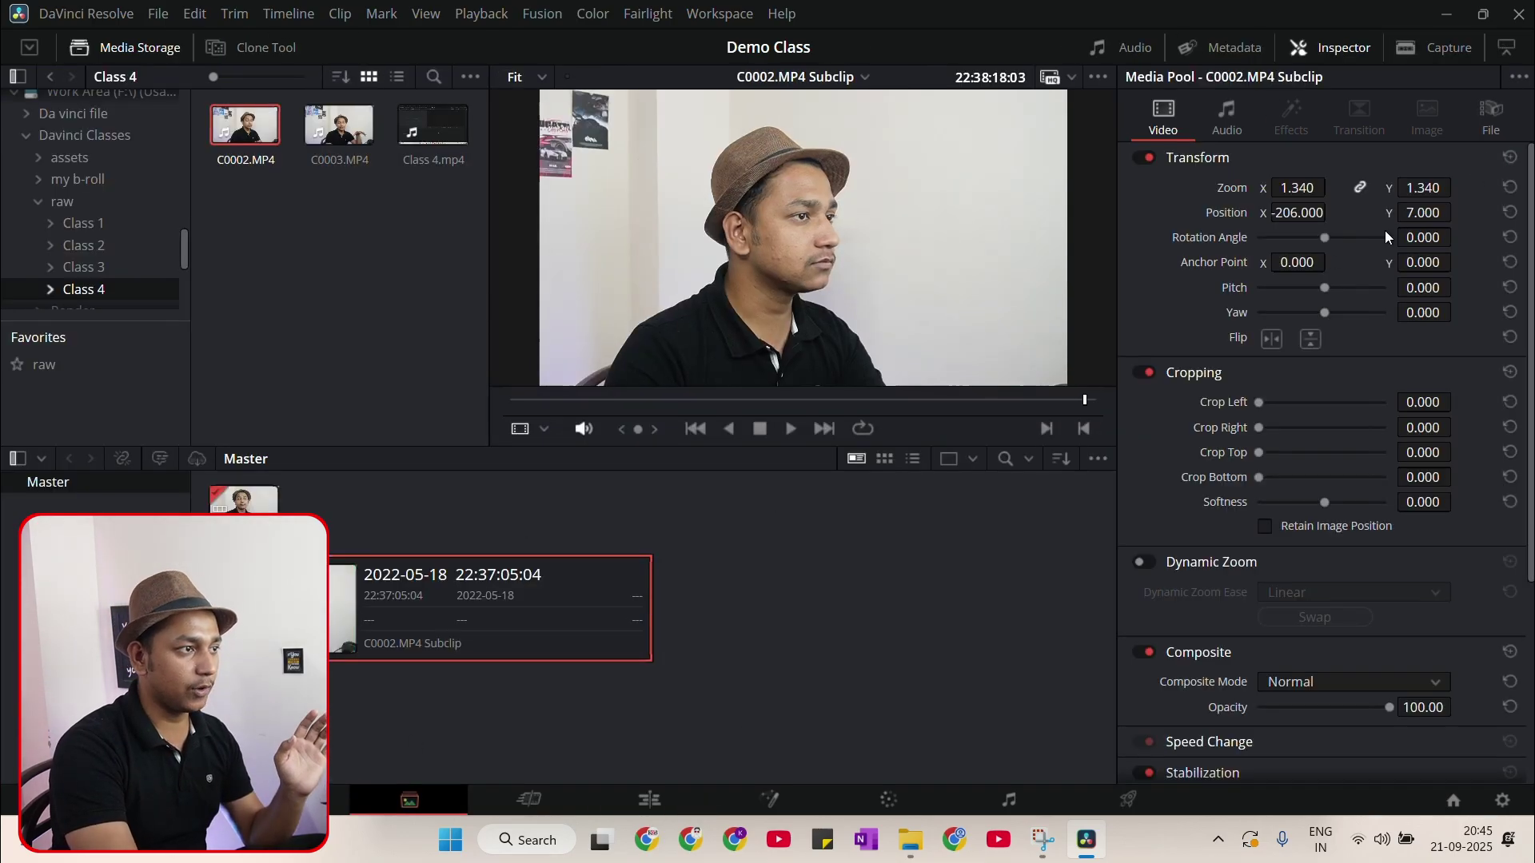
{"action": "left_click", "coordinate": [1510, 158]}
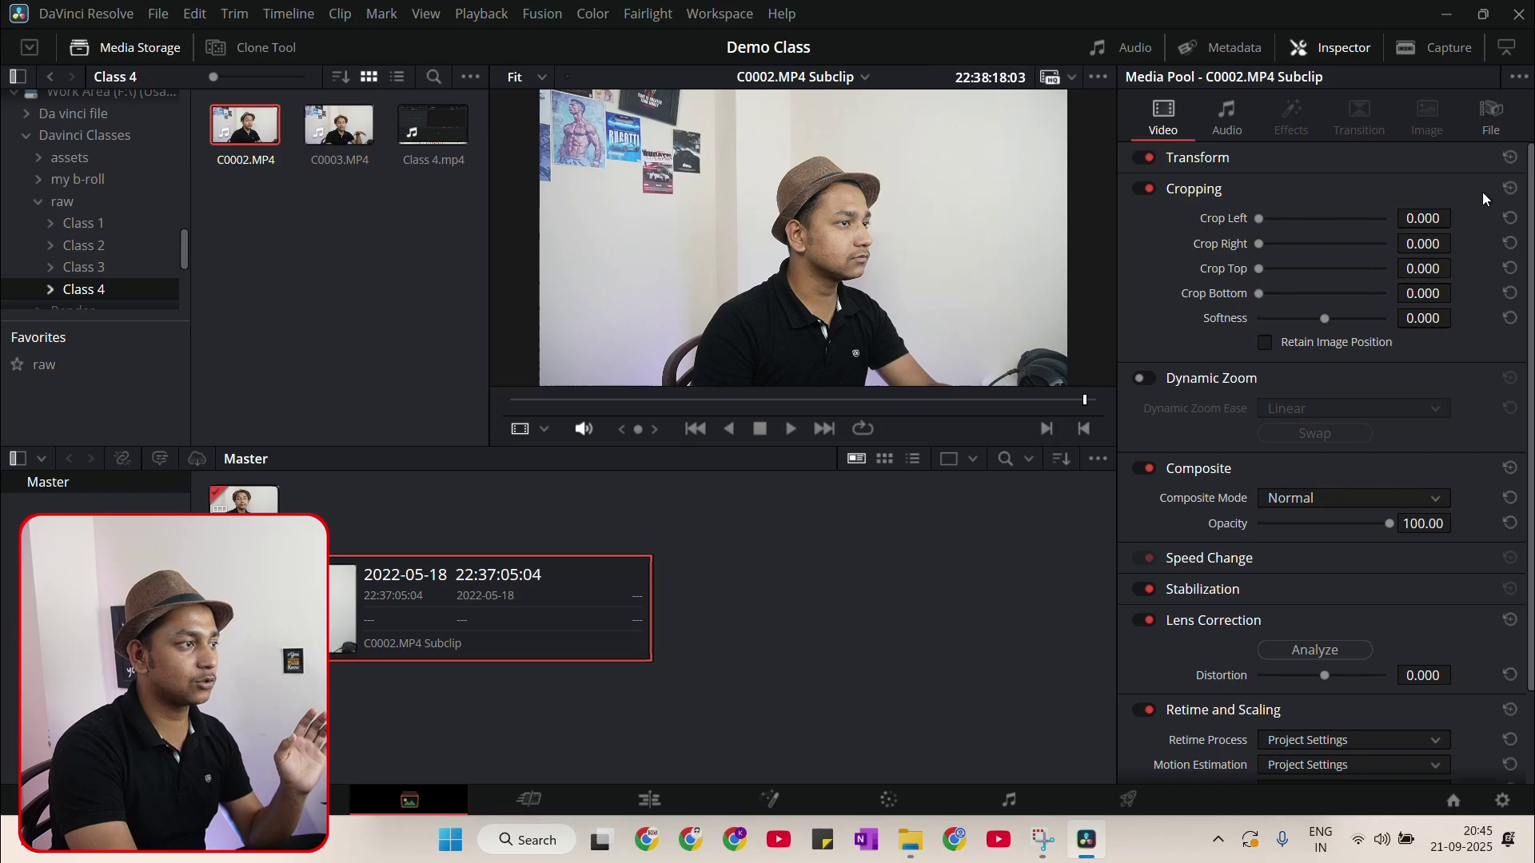
{"action": "left_click", "coordinate": [1196, 189]}
{"action": "left_click", "coordinate": [760, 650]}
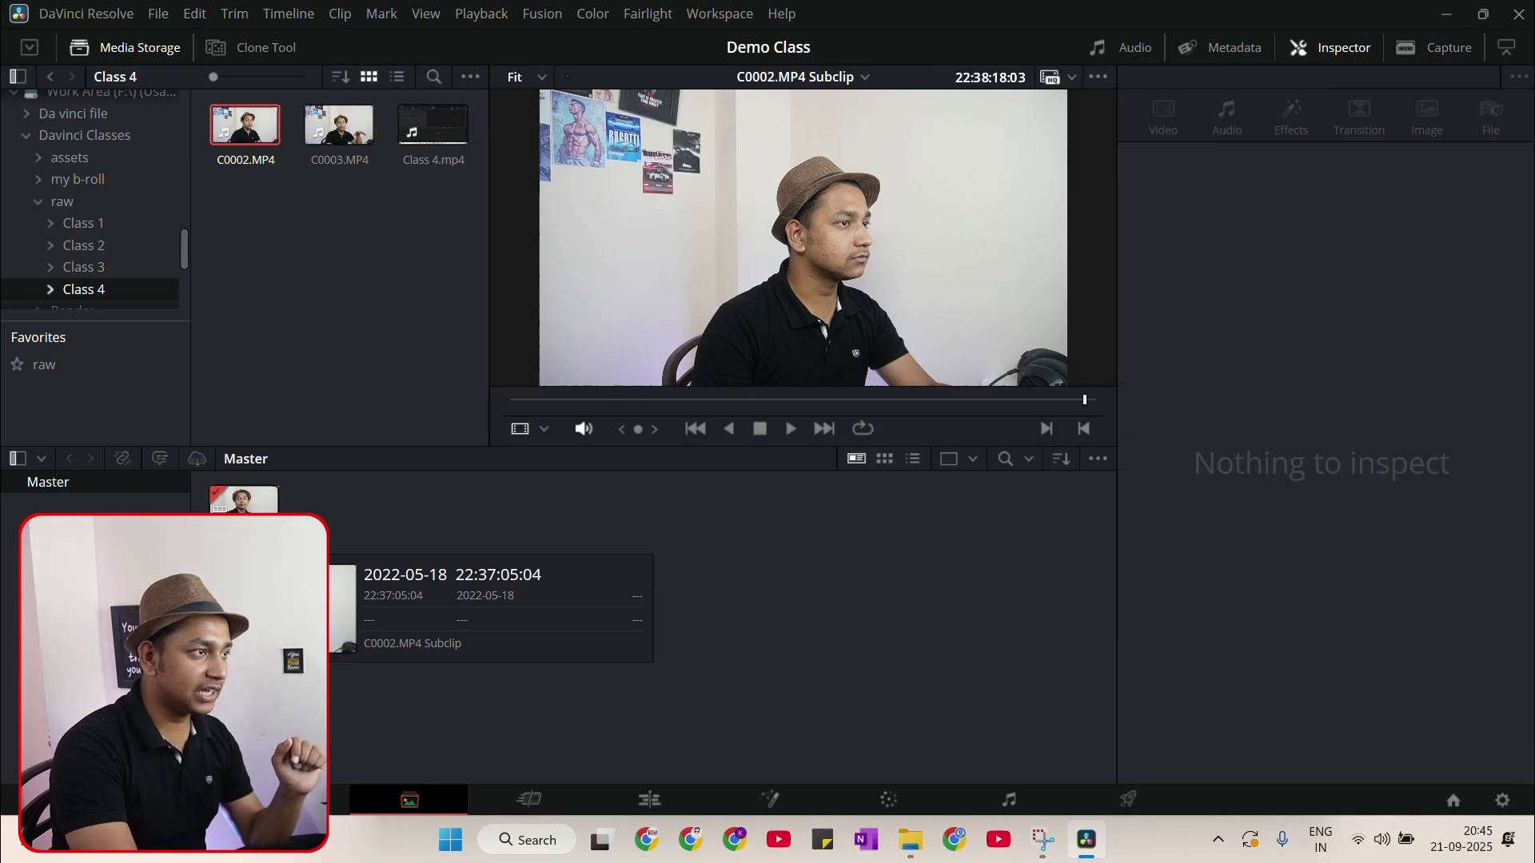
Hide the Inspector and show the metadata of the C0002.MP4 subclip on its own
{"action": "left_click", "coordinate": [1311, 53]}
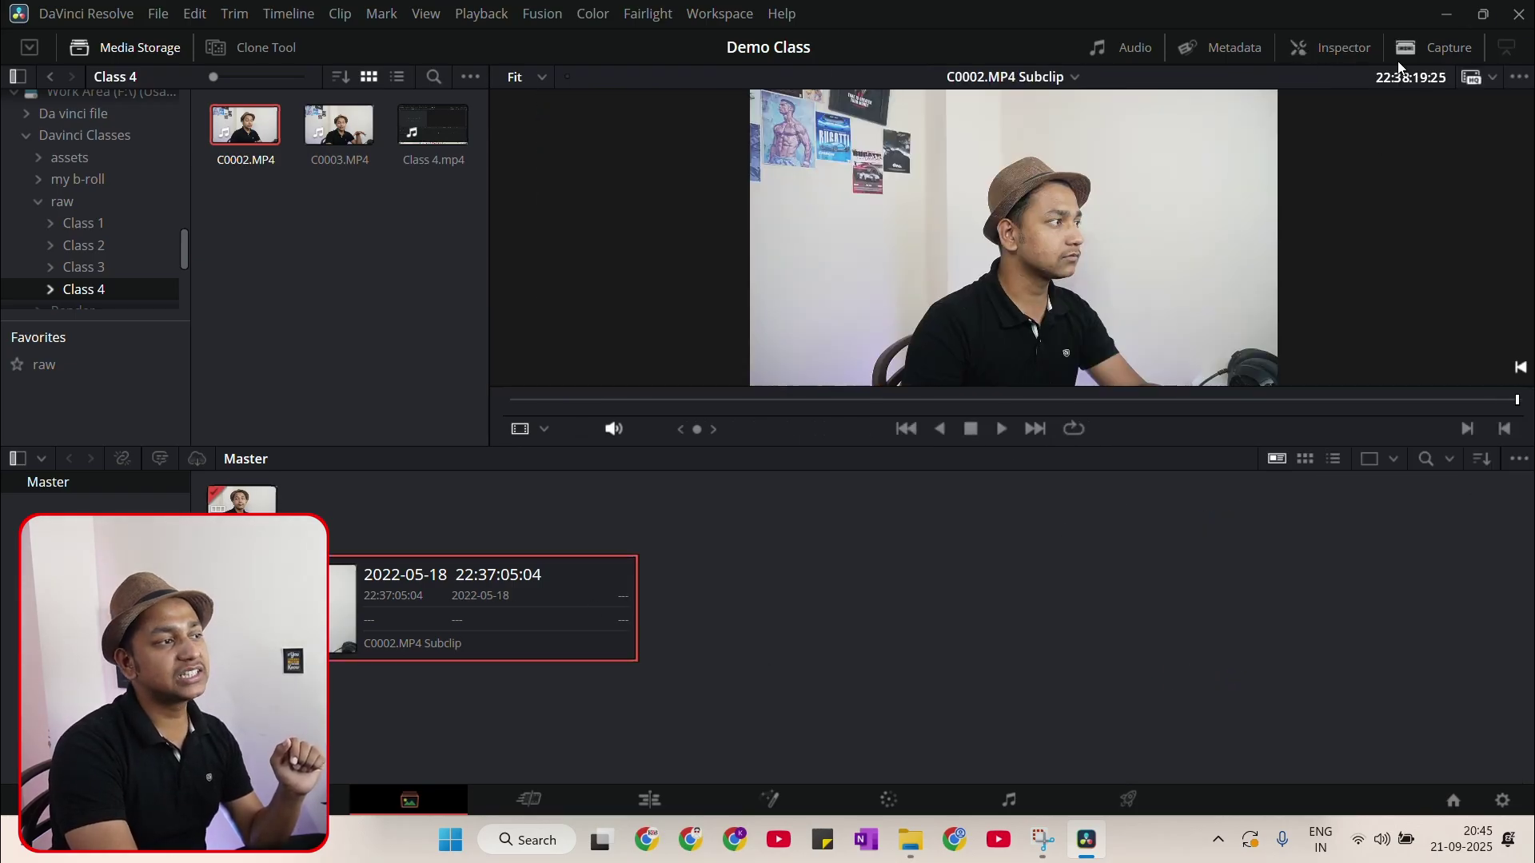
{"action": "left_click", "coordinate": [1343, 50]}
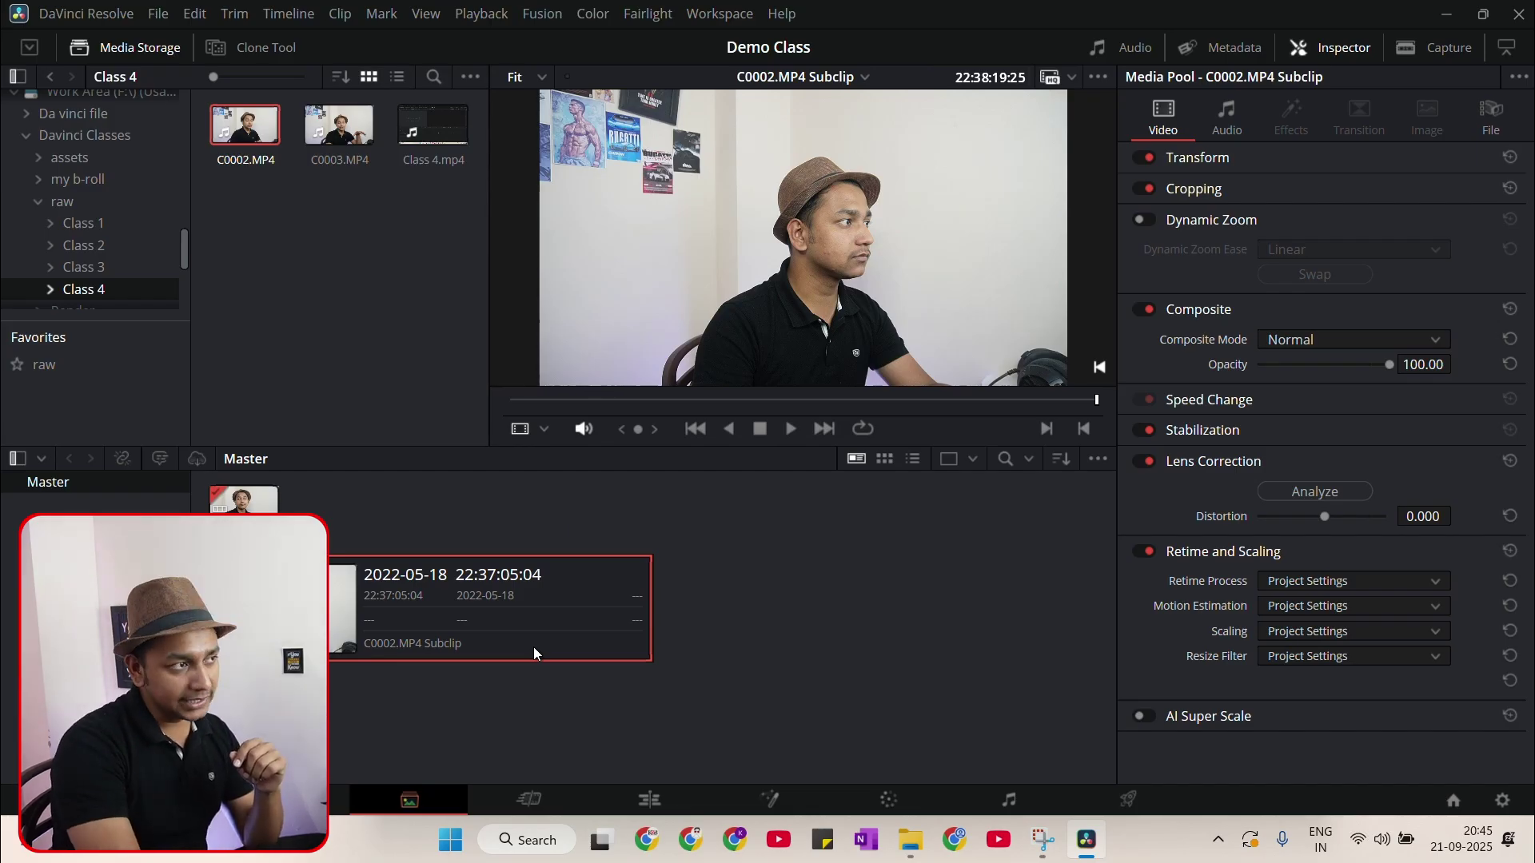
{"action": "left_click", "coordinate": [1251, 45]}
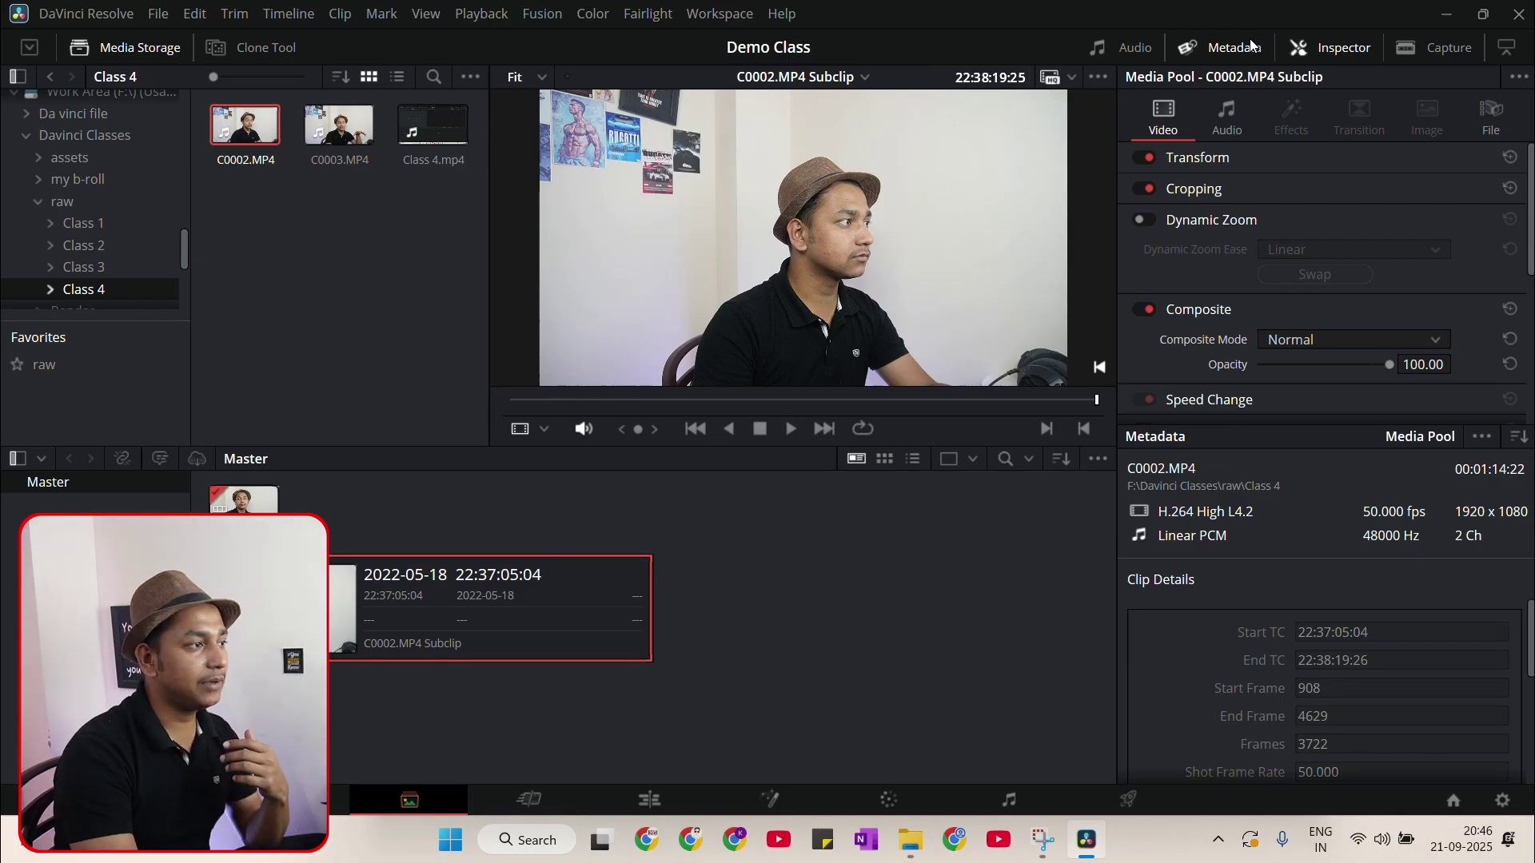
{"action": "left_click", "coordinate": [1320, 54]}
{"action": "left_click", "coordinate": [1331, 52]}
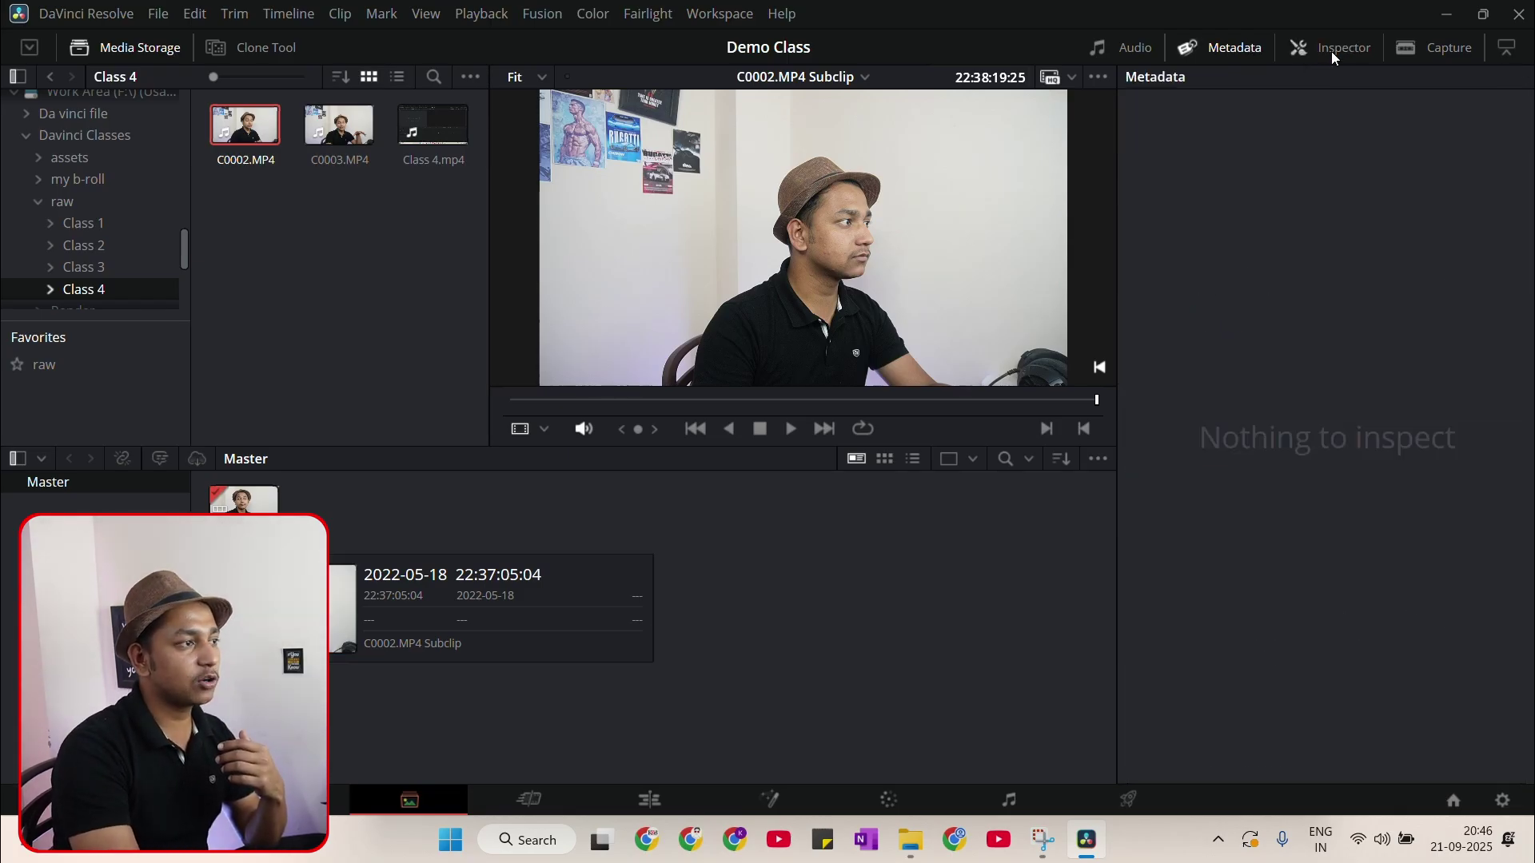
{"action": "left_click", "coordinate": [372, 617]}
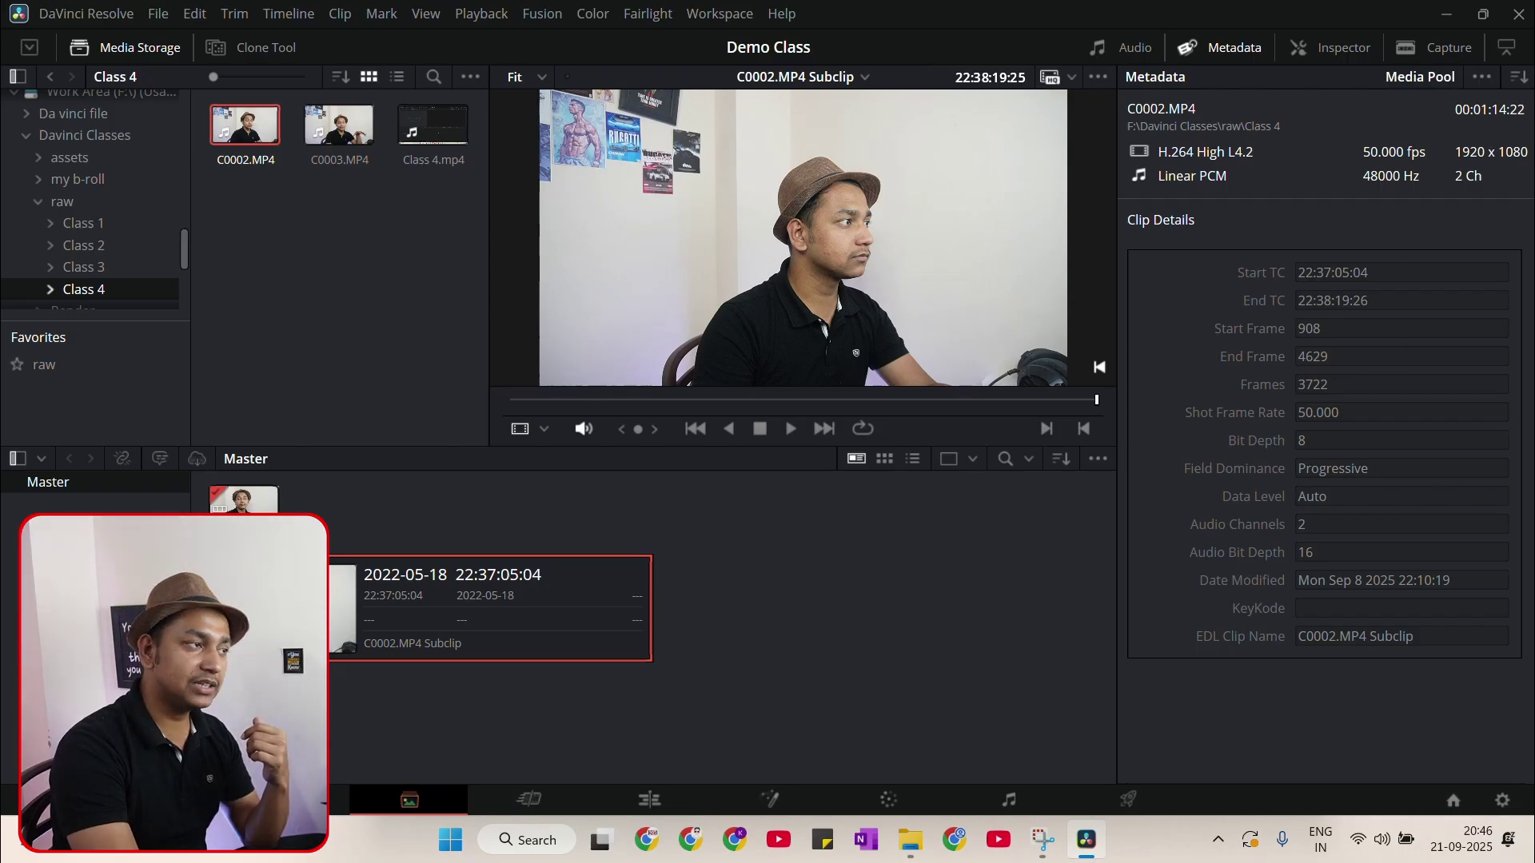
Show the audio meters, play part of the C0002.MP4 subclip, and scrub to about 22:38:01
{"action": "left_click", "coordinate": [1116, 51]}
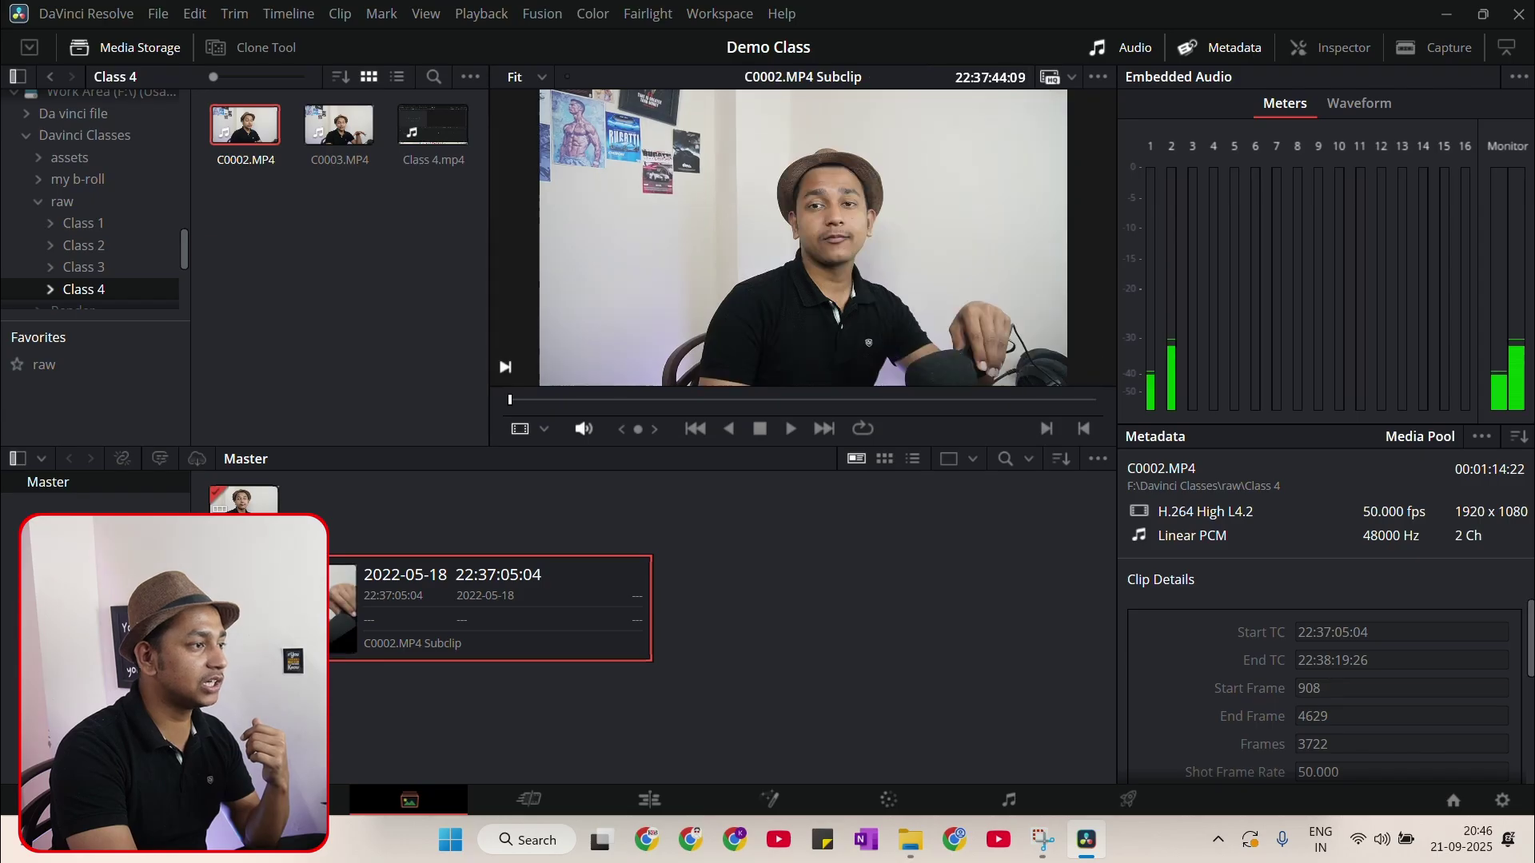
{"action": "left_click_drag", "start_coordinate": [645, 404], "coordinate": [922, 438]}
{"action": "key", "text": "space"}
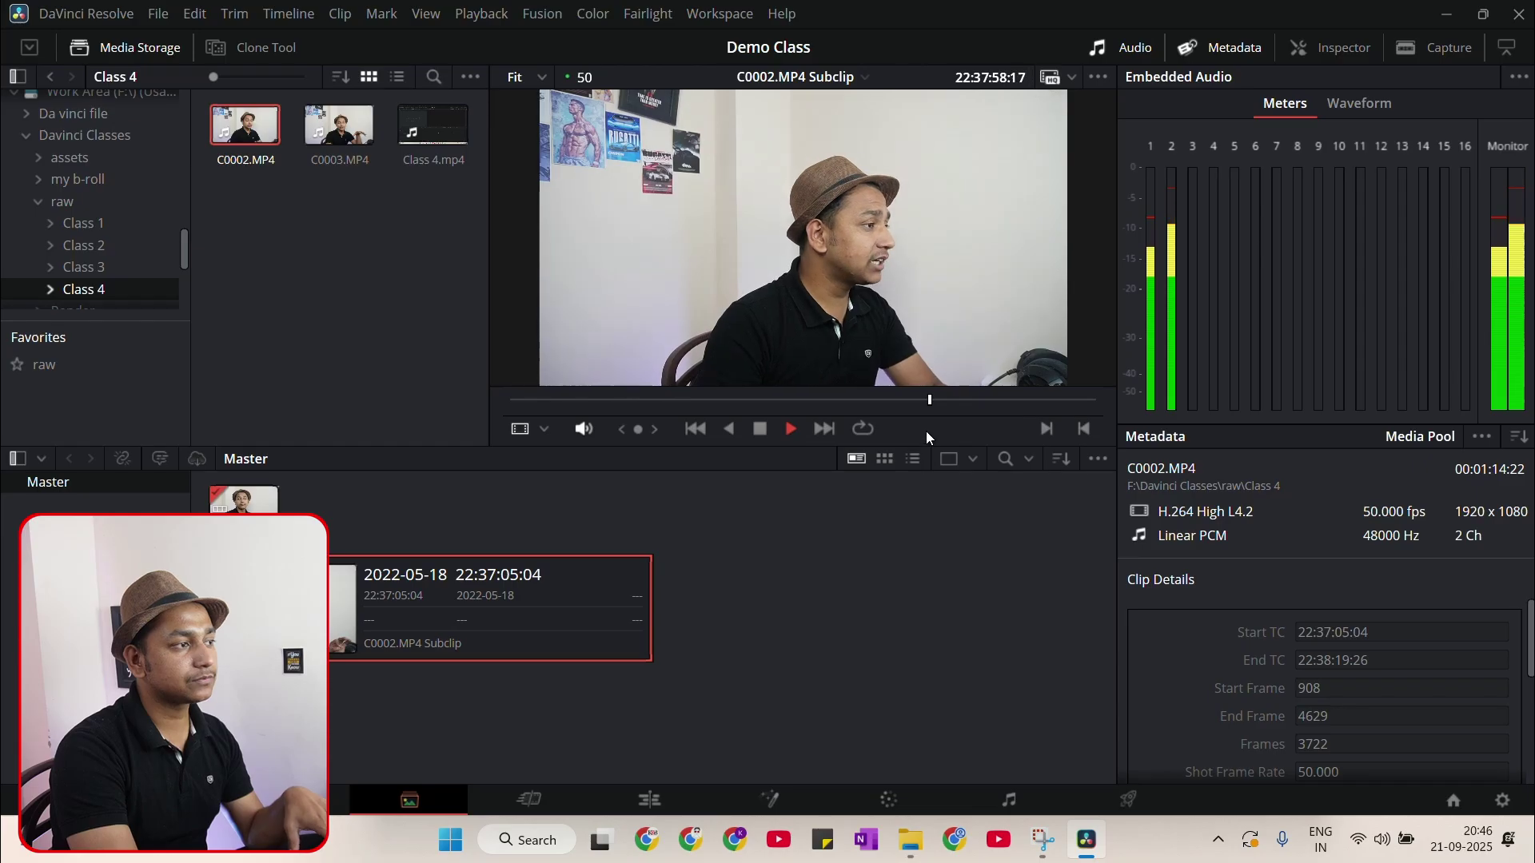
{"action": "key", "text": "space"}
{"action": "left_click_drag", "start_coordinate": [900, 407], "coordinate": [954, 412]}
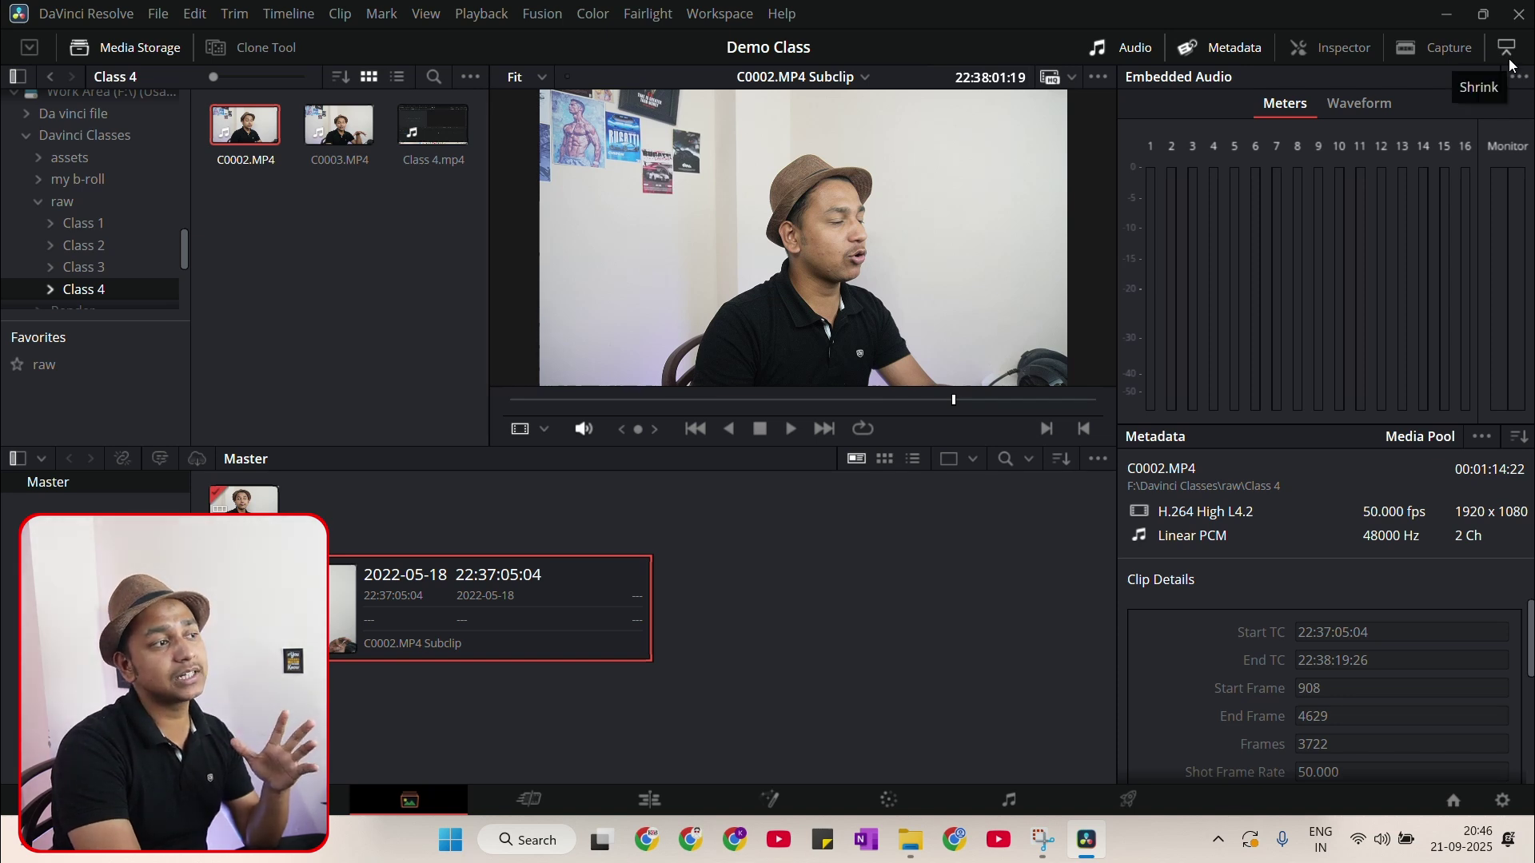
Show the subclip's Inspector in place of the audio meters and metadata, and jump to the clip's end
{"action": "left_click", "coordinate": [1344, 49]}
{"action": "left_click", "coordinate": [1234, 37]}
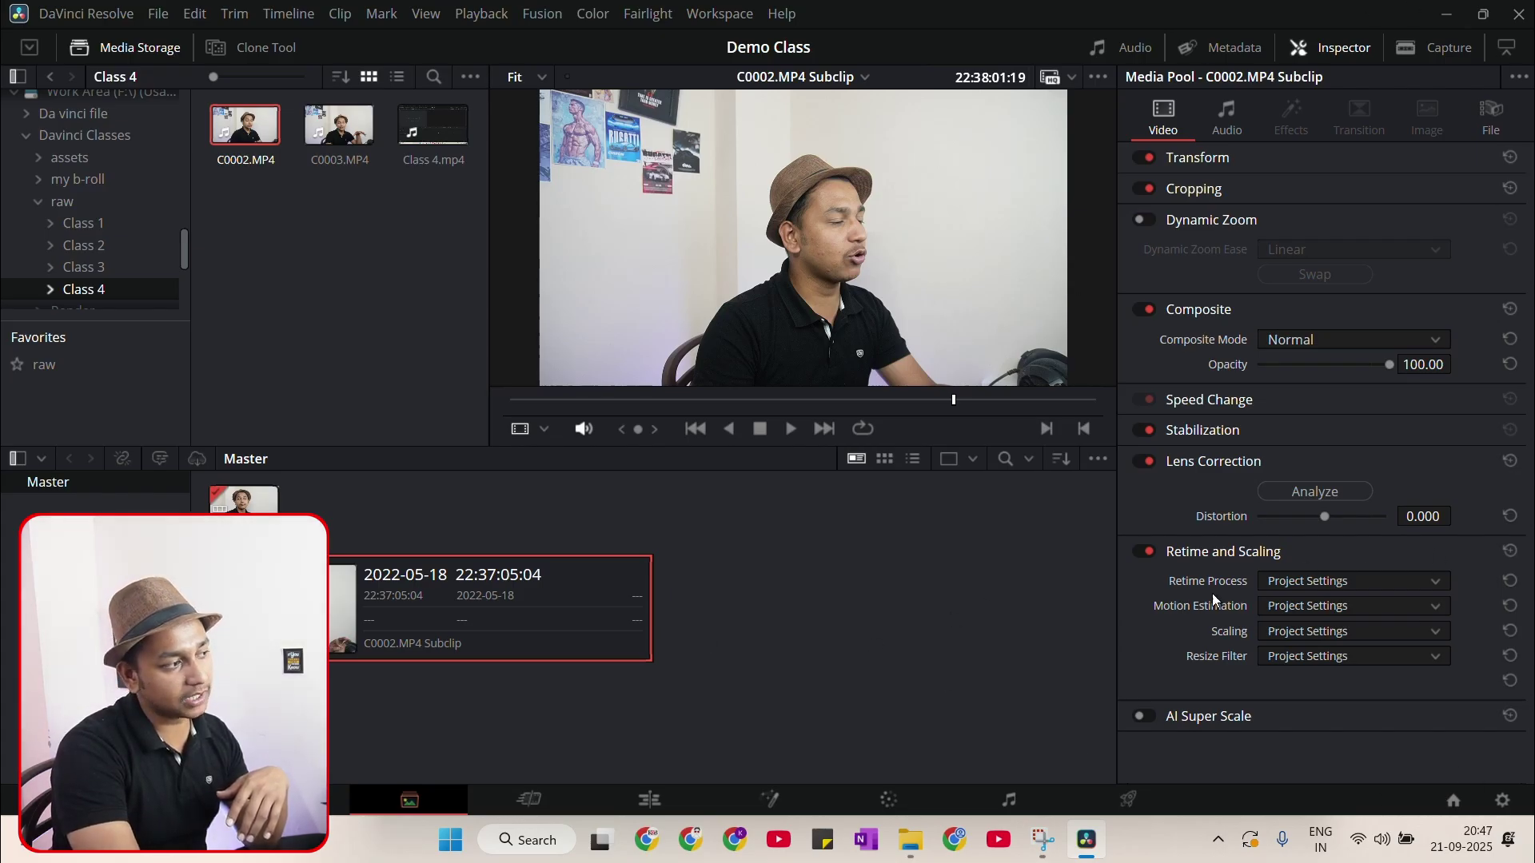
{"action": "key", "text": "End"}
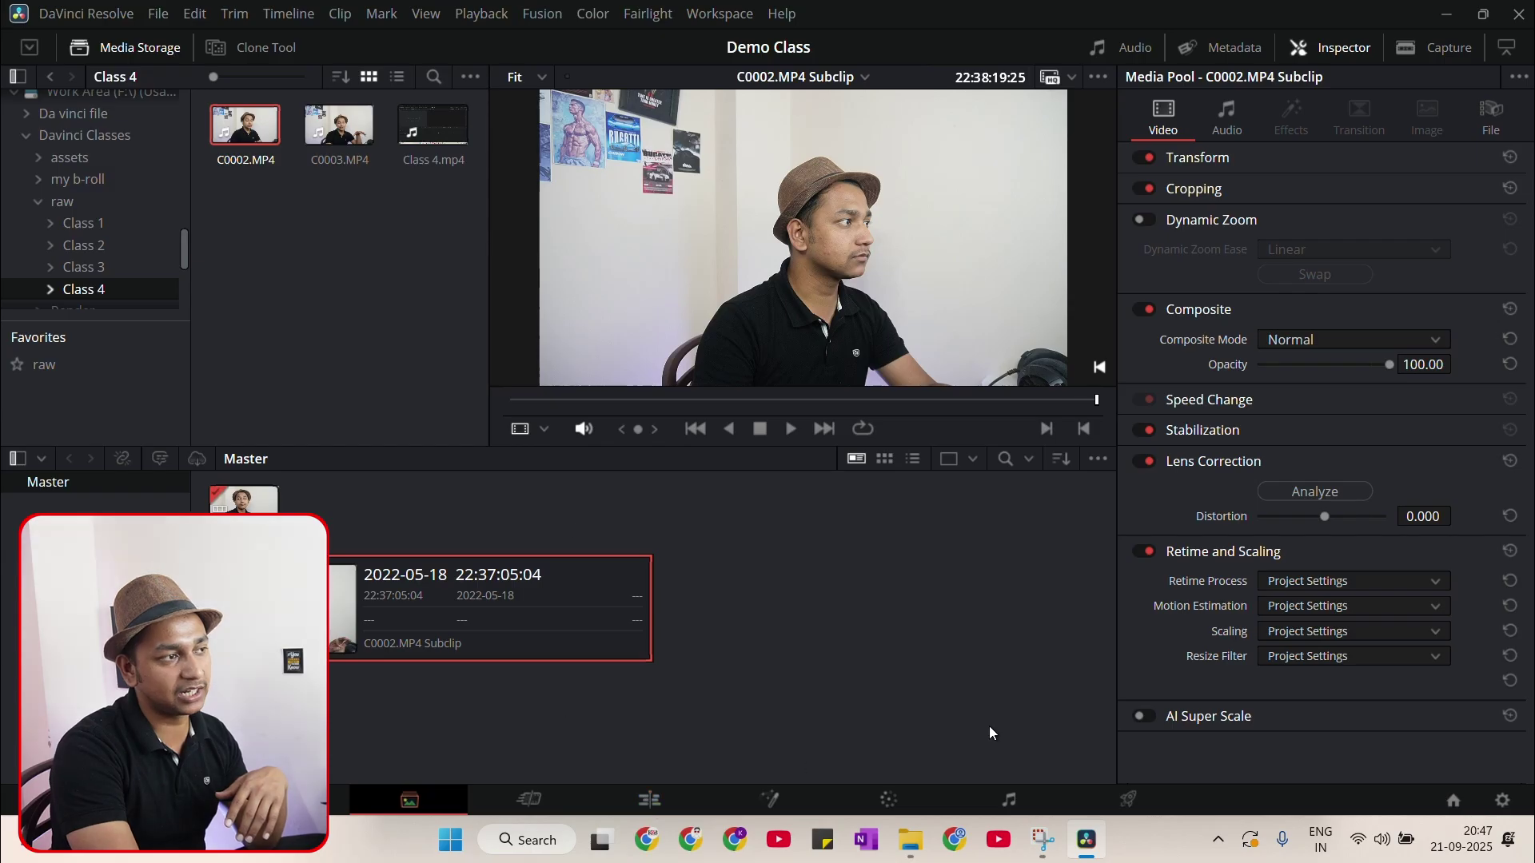
Shrink the Inspector to half height, look through its video settings, and compare it with the full-height layout
{"action": "left_click", "coordinate": [1508, 49]}
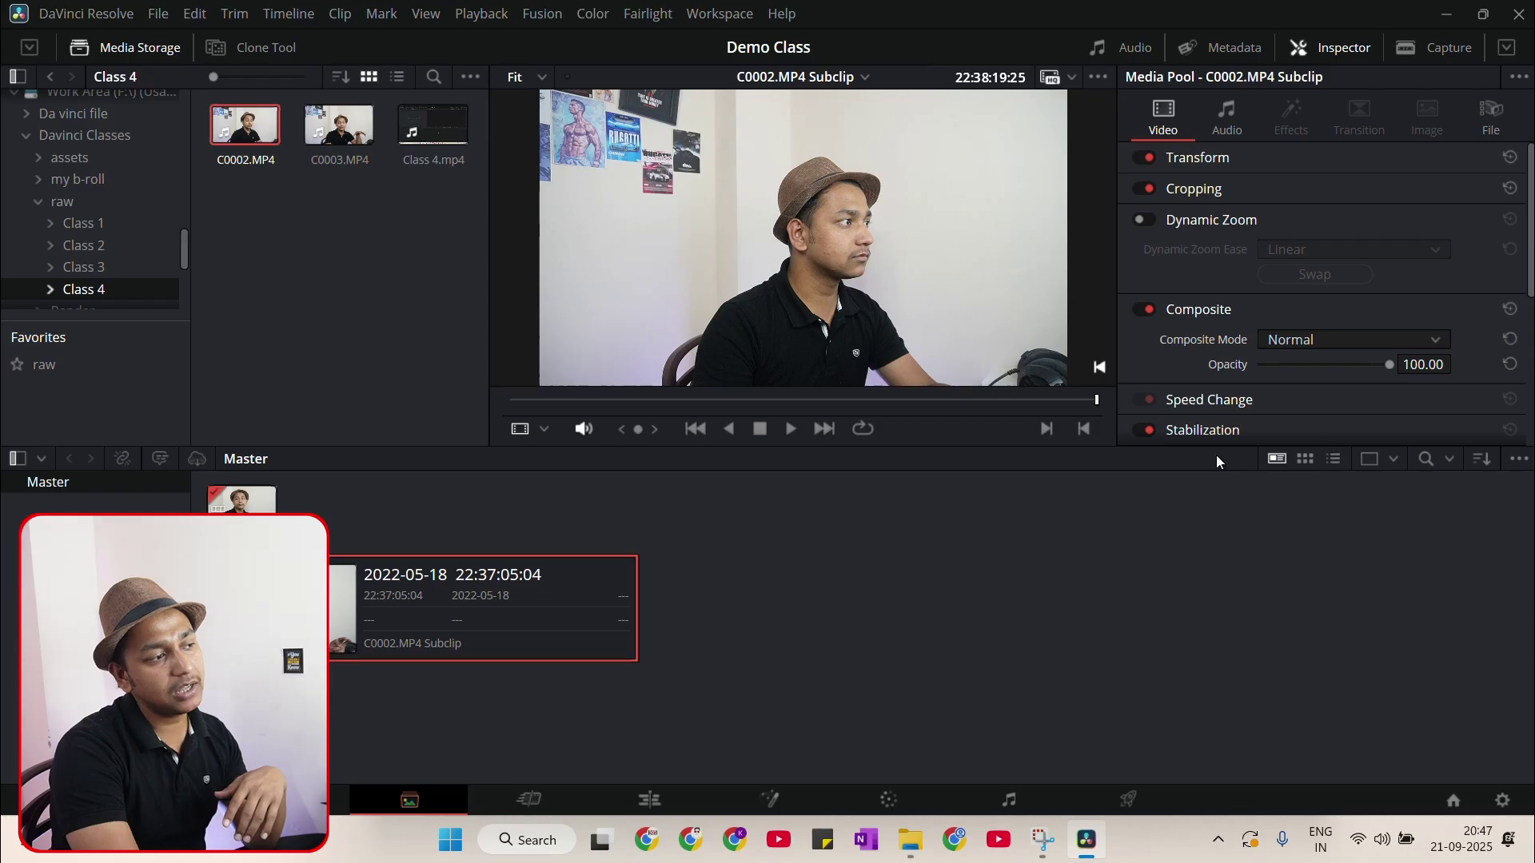
{"action": "scroll", "coordinate": [1295, 276], "scroll_direction": "down", "scroll_amount": 5}
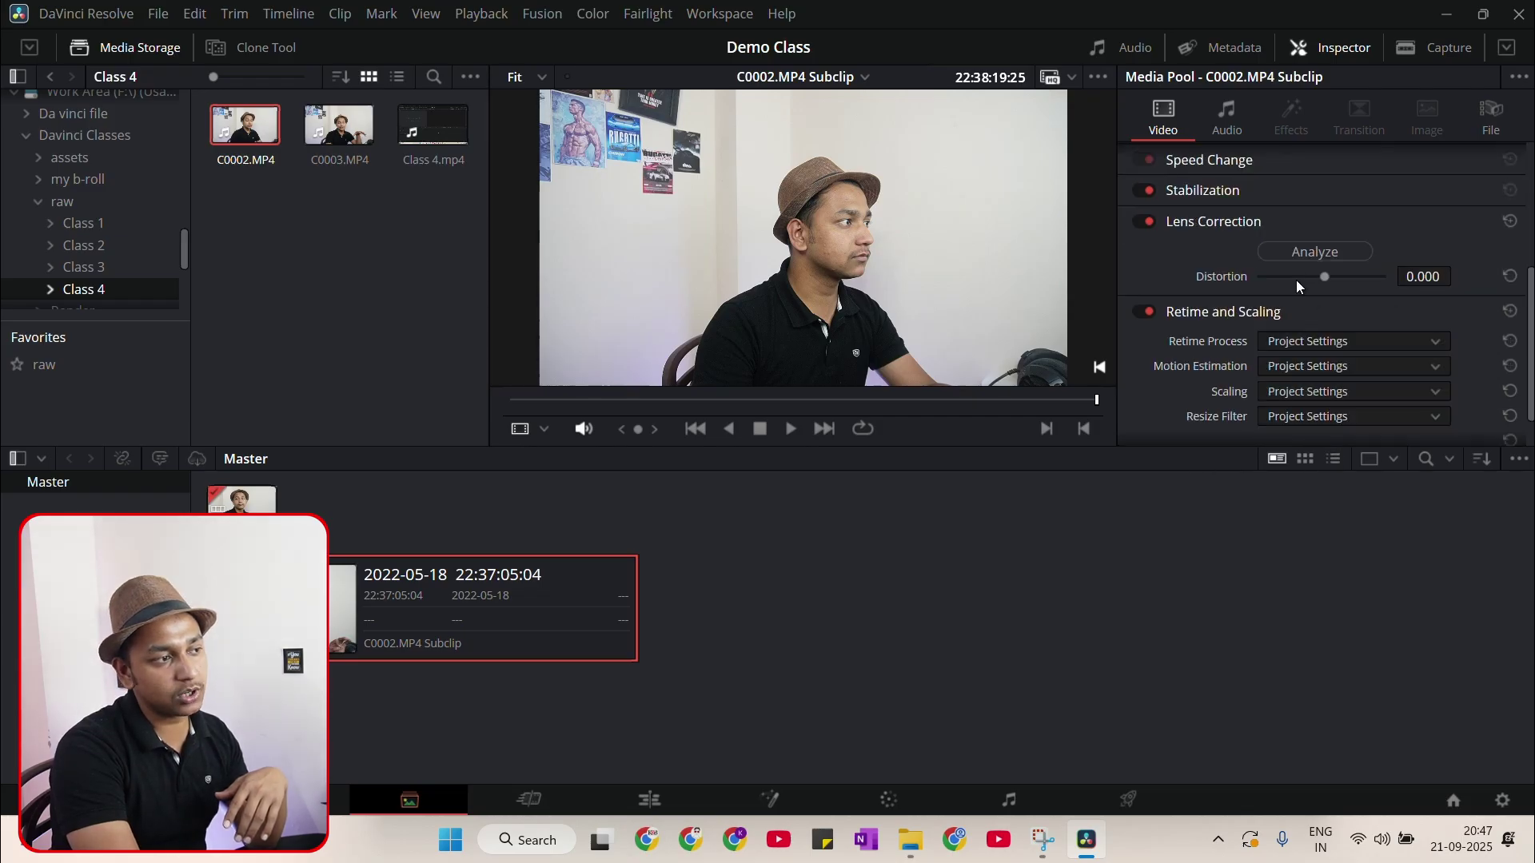
{"action": "scroll", "coordinate": [1303, 281], "scroll_direction": "up", "scroll_amount": 5}
{"action": "scroll", "coordinate": [1322, 293], "scroll_direction": "down", "scroll_amount": 5}
{"action": "scroll", "coordinate": [1322, 292], "scroll_direction": "up", "scroll_amount": 5}
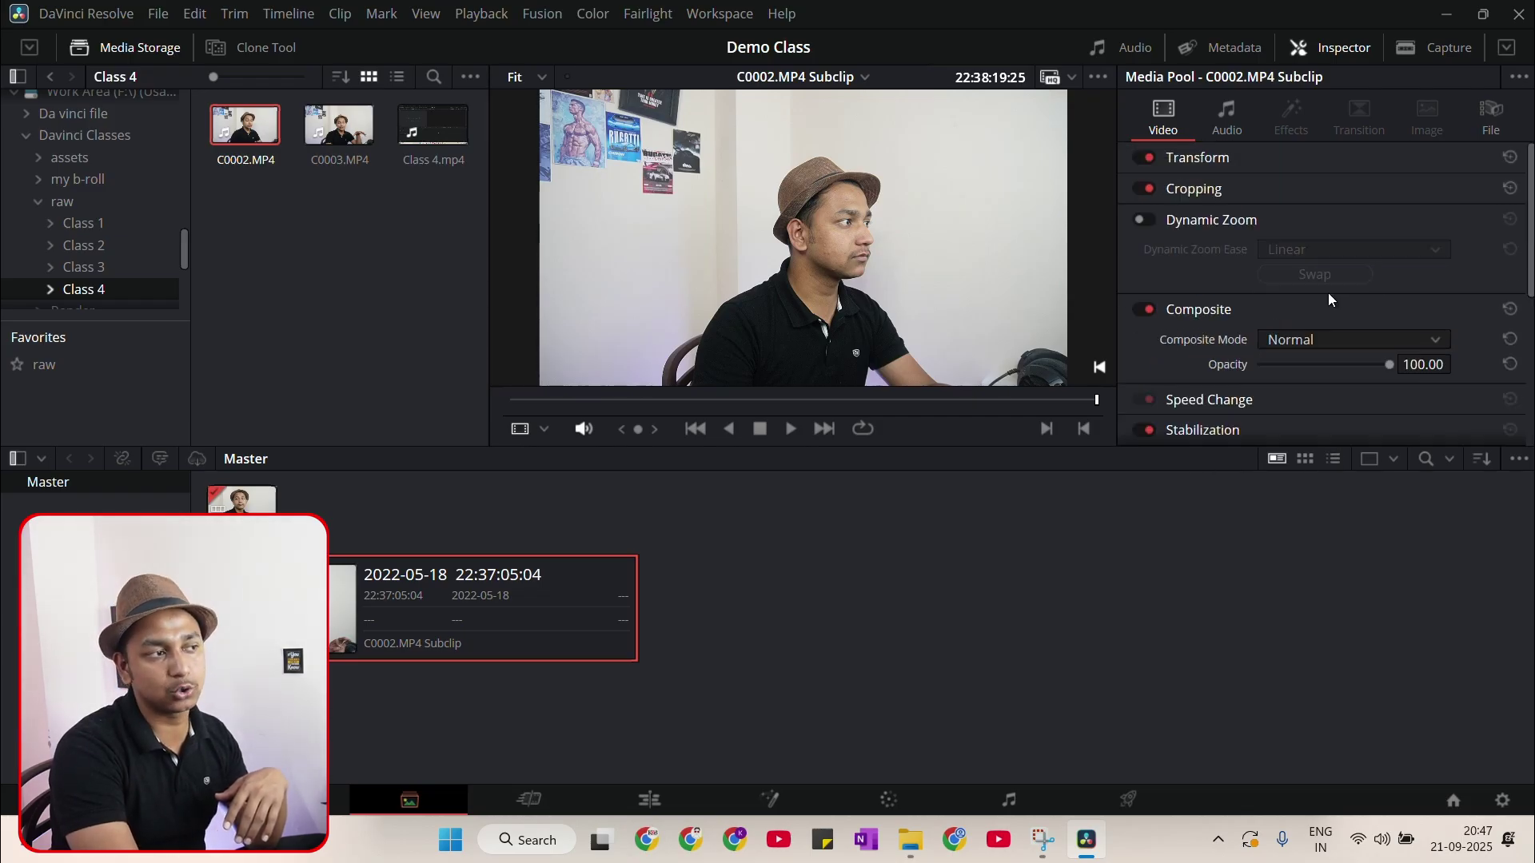
{"action": "scroll", "coordinate": [1388, 310], "scroll_direction": "down", "scroll_amount": 5}
{"action": "scroll", "coordinate": [1390, 300], "scroll_direction": "up", "scroll_amount": 5}
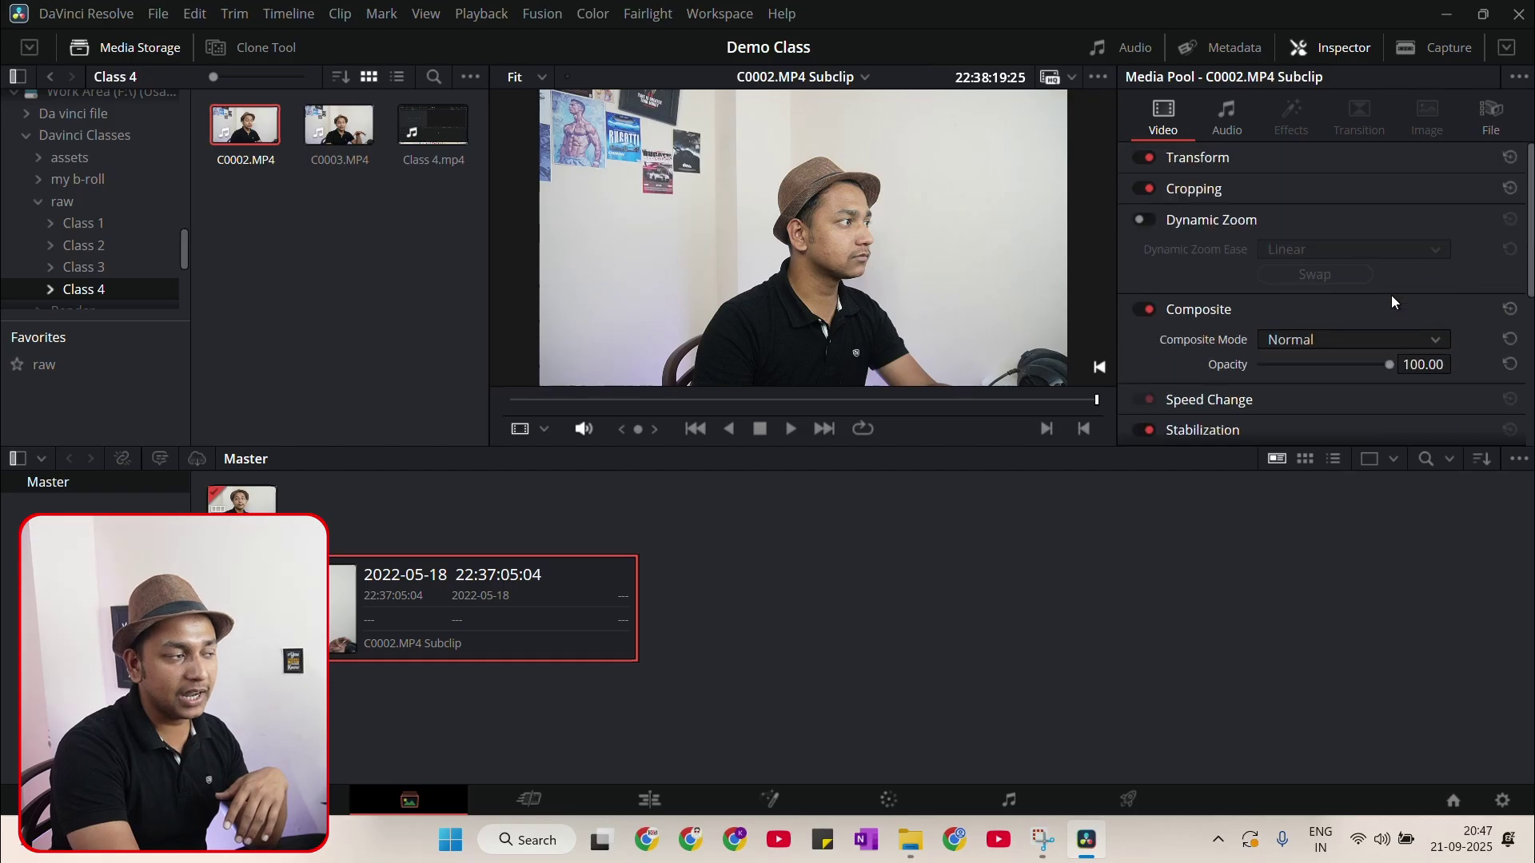
{"action": "left_click", "coordinate": [1509, 47]}
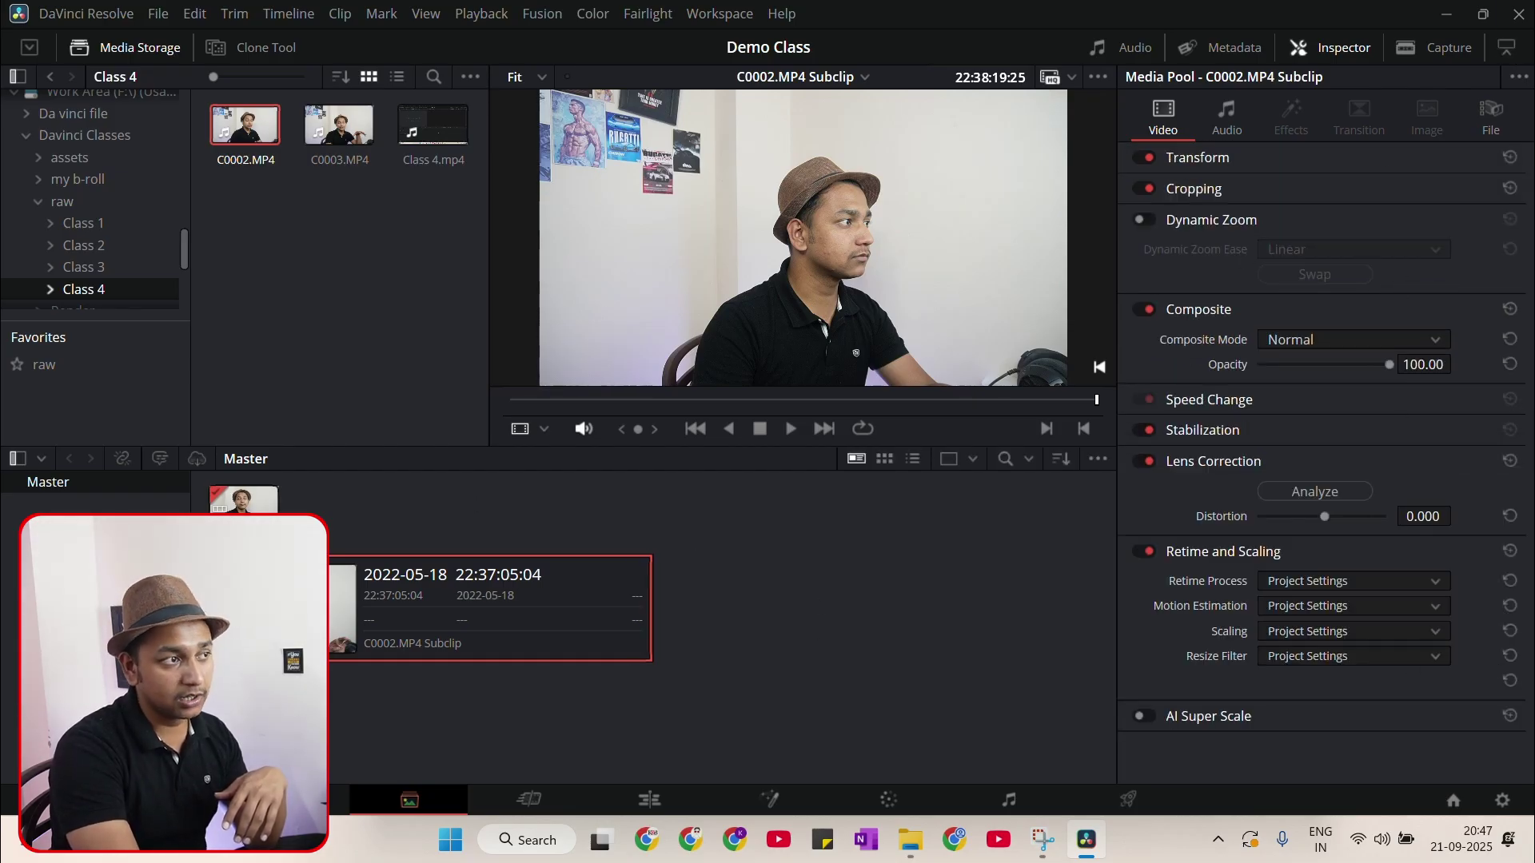
{"action": "left_click", "coordinate": [1506, 49]}
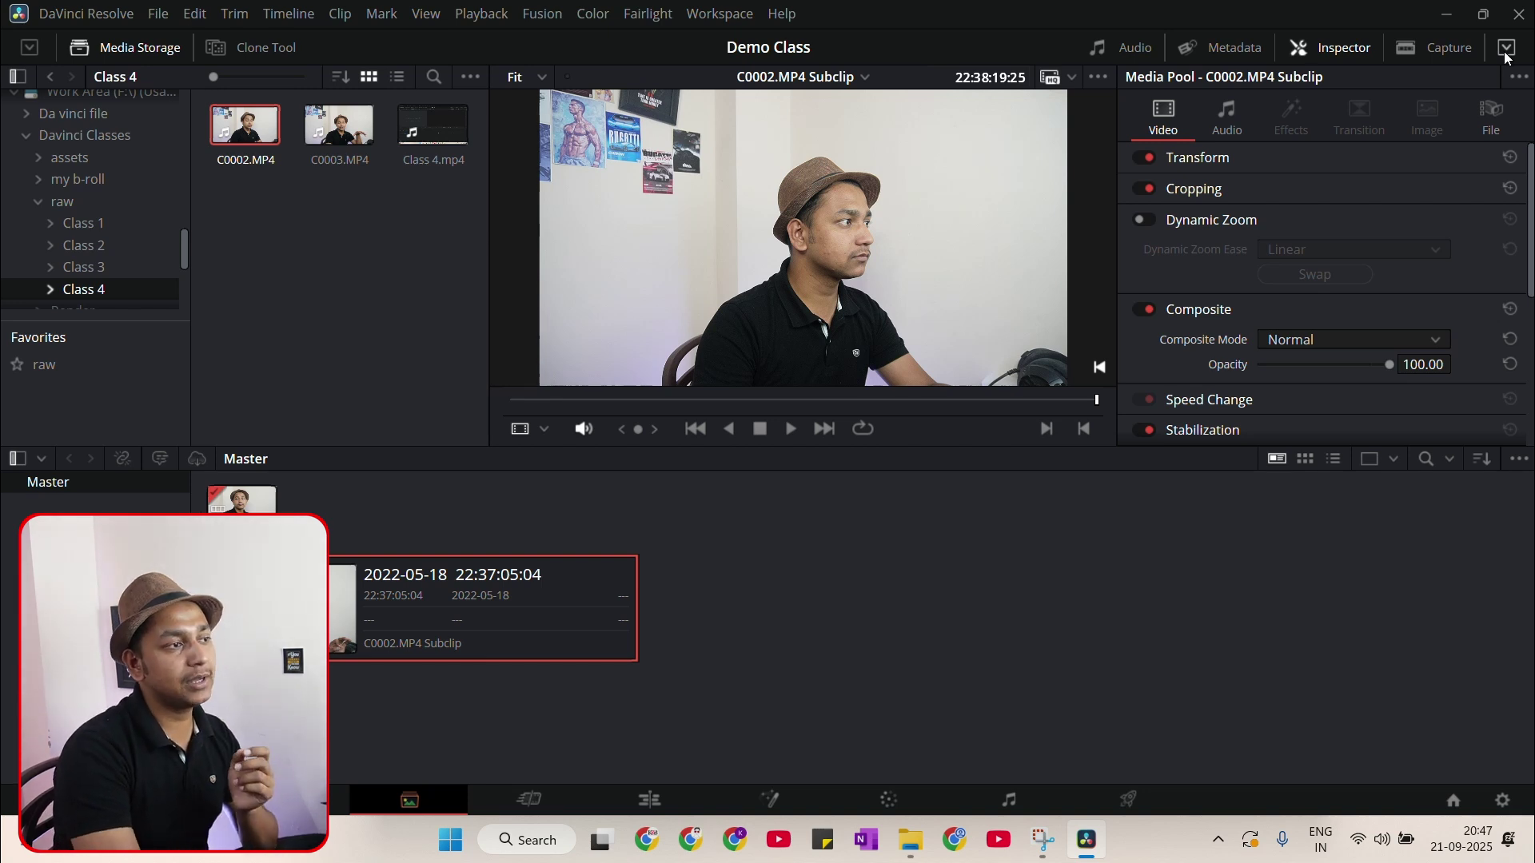
{"action": "left_click", "coordinate": [1505, 50]}
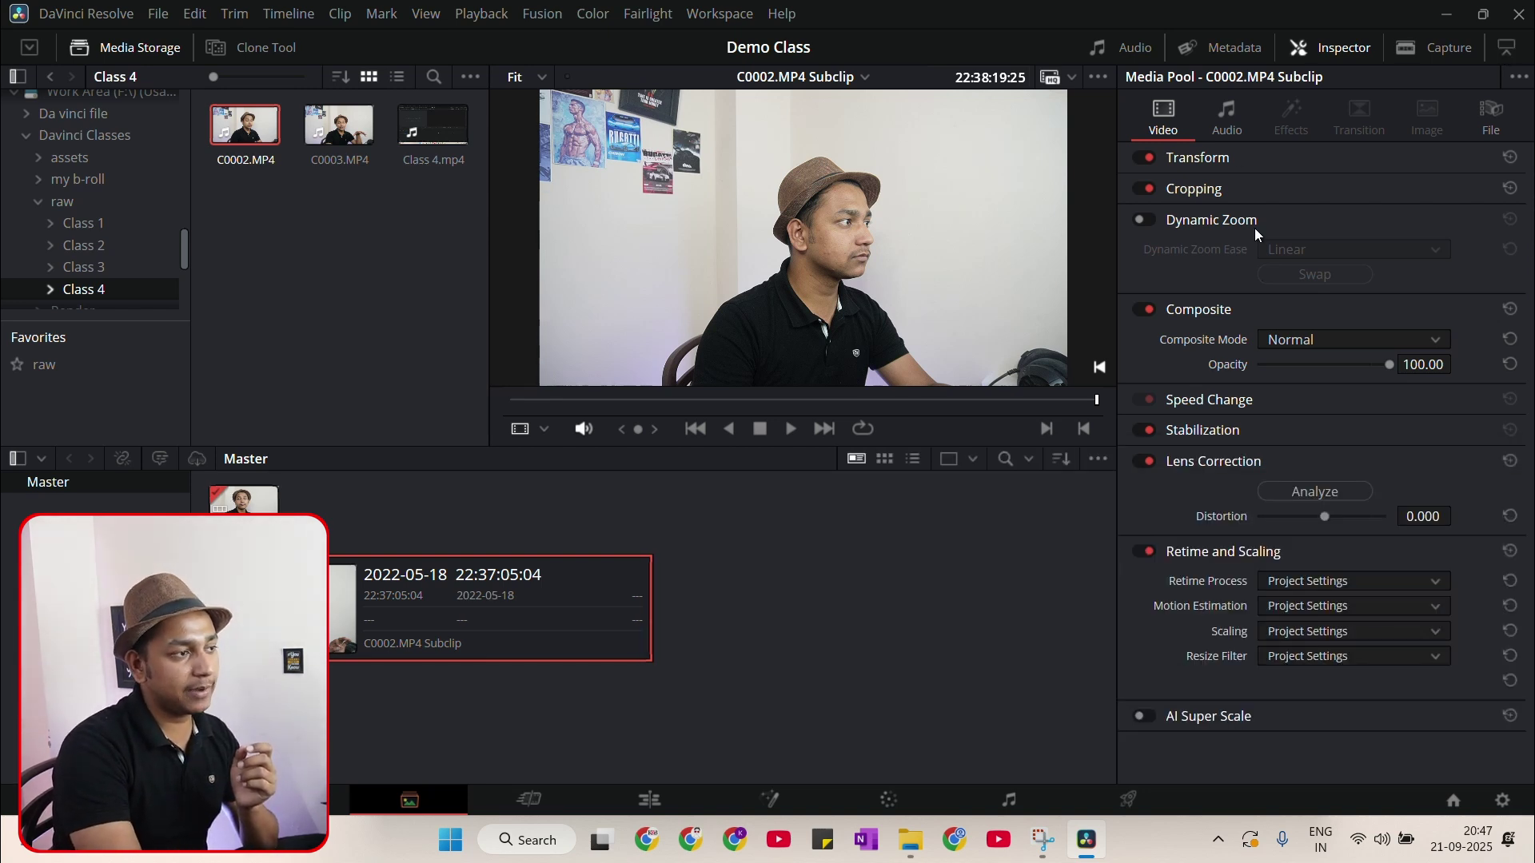
{"action": "left_click", "coordinate": [1506, 50]}
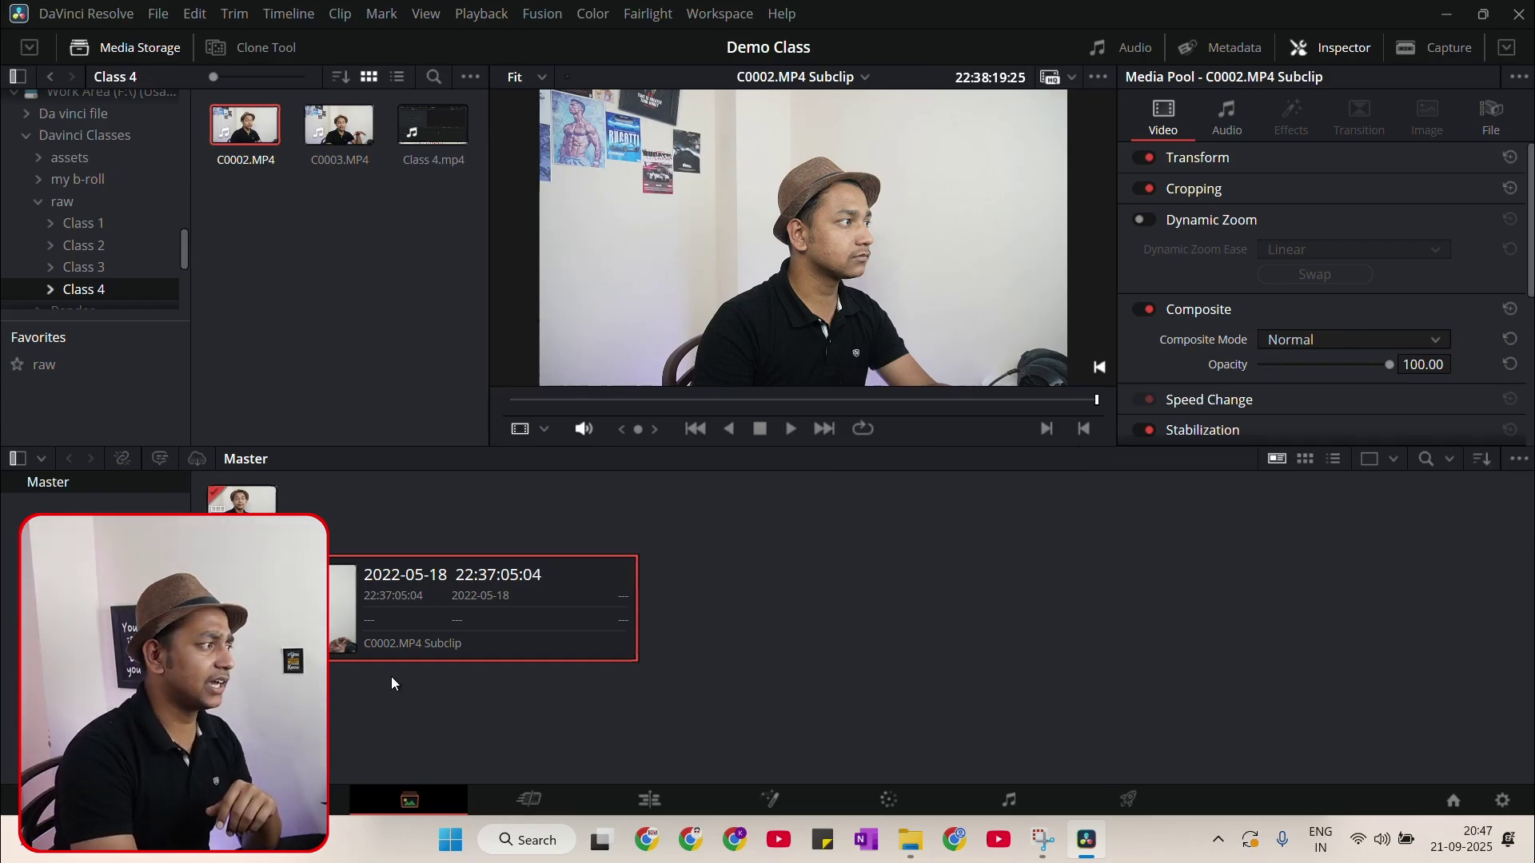
Delete all clips and the timeline from the Master bin
{"action": "left_click", "coordinate": [654, 708]}
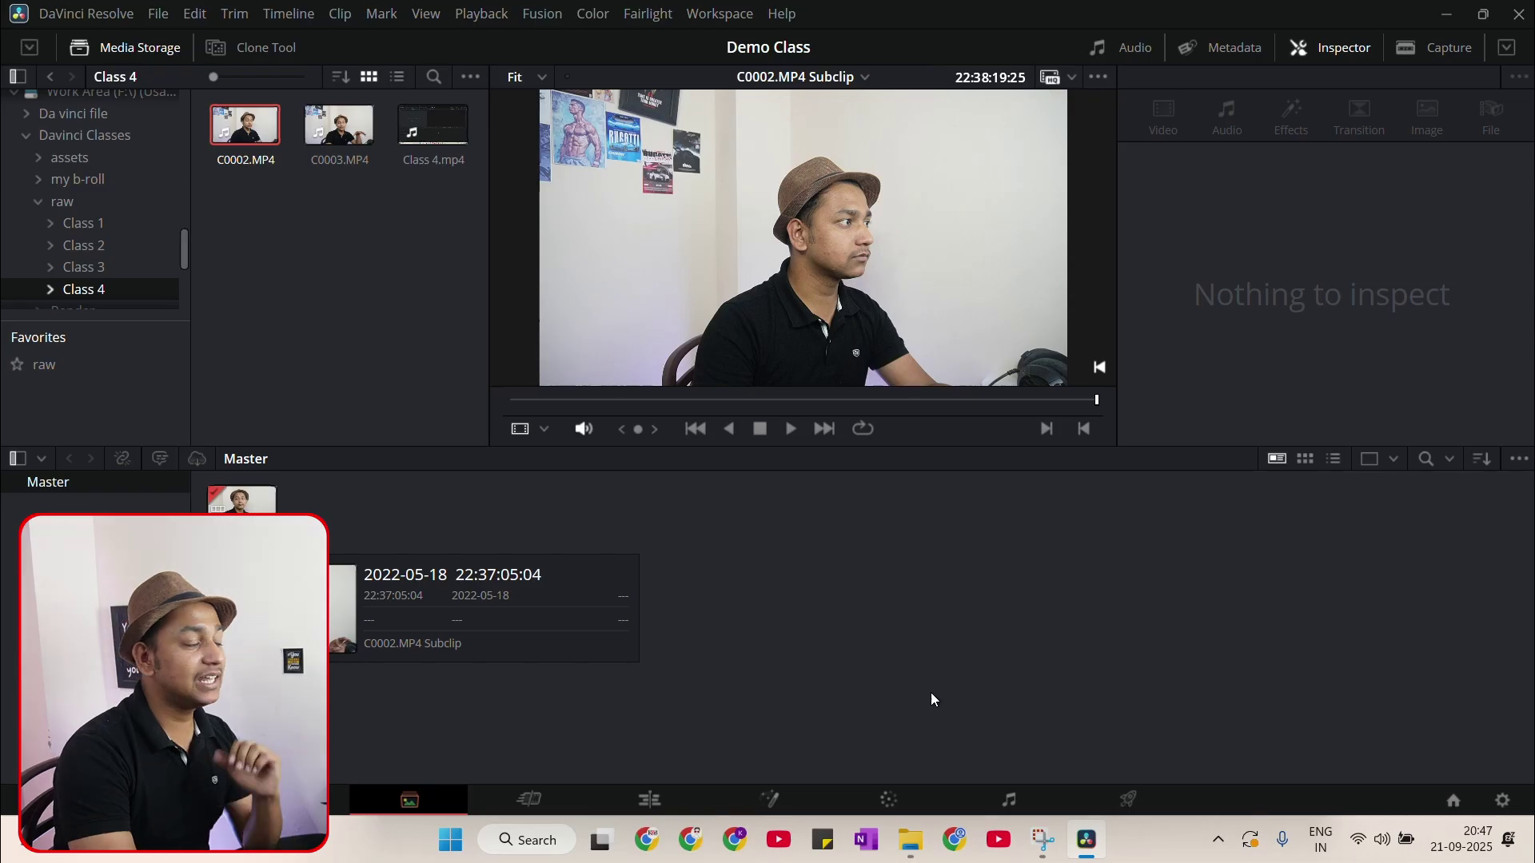
{"action": "left_click_drag", "start_coordinate": [877, 628], "coordinate": [266, 526]}
{"action": "key", "text": "Delete"}
{"action": "left_click", "coordinate": [922, 502]}
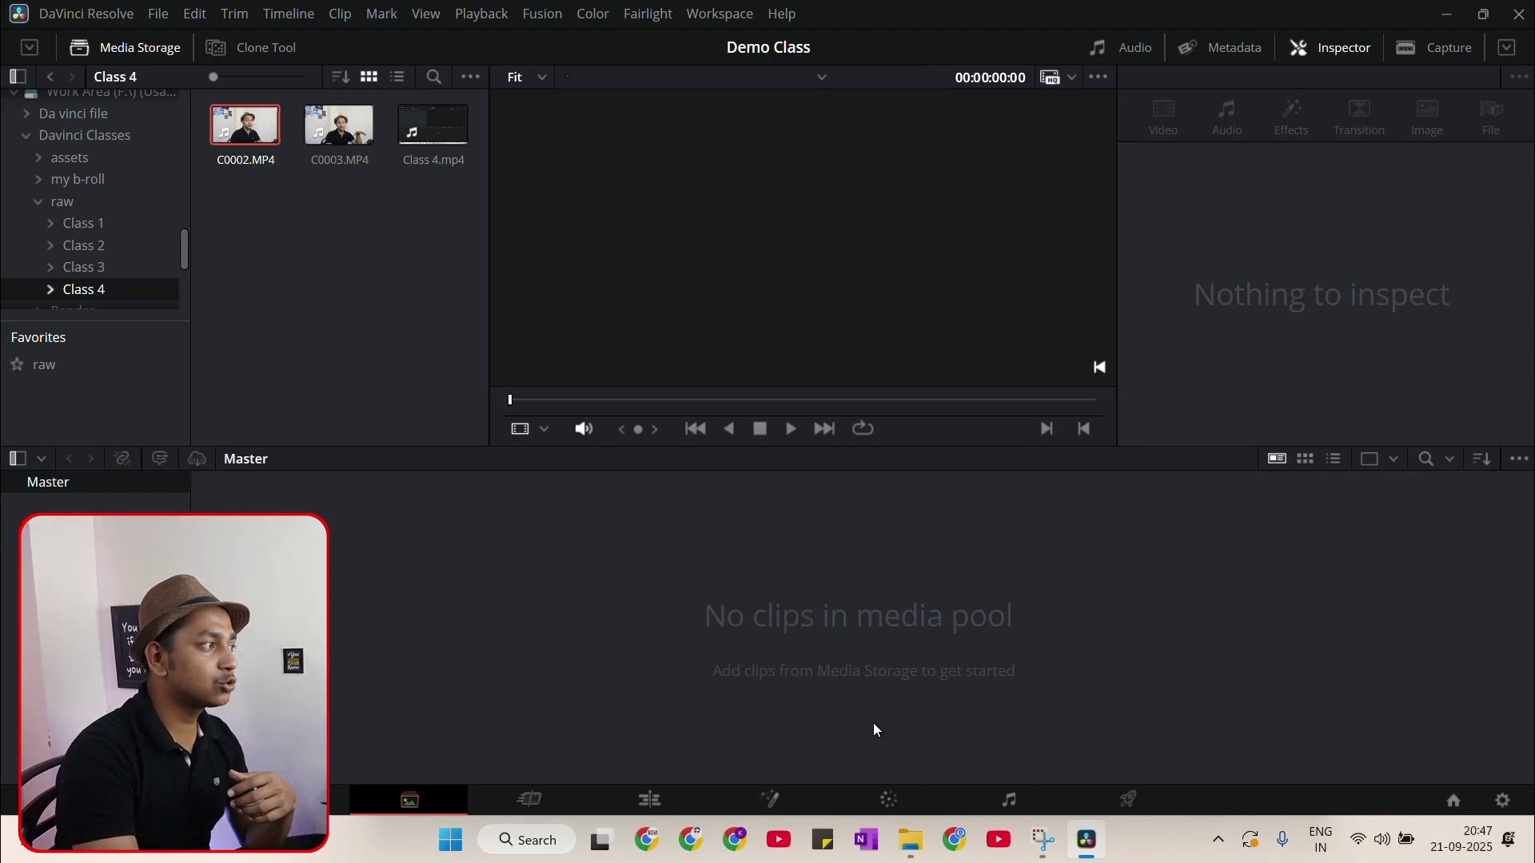
Add C0002.MP4, C0003.MP4 and Class 4.mp4 from the Class 4 storage folder to the media pool
{"action": "left_click_drag", "start_coordinate": [249, 124], "coordinate": [336, 593]}
{"action": "left_click_drag", "start_coordinate": [338, 127], "coordinate": [732, 569]}
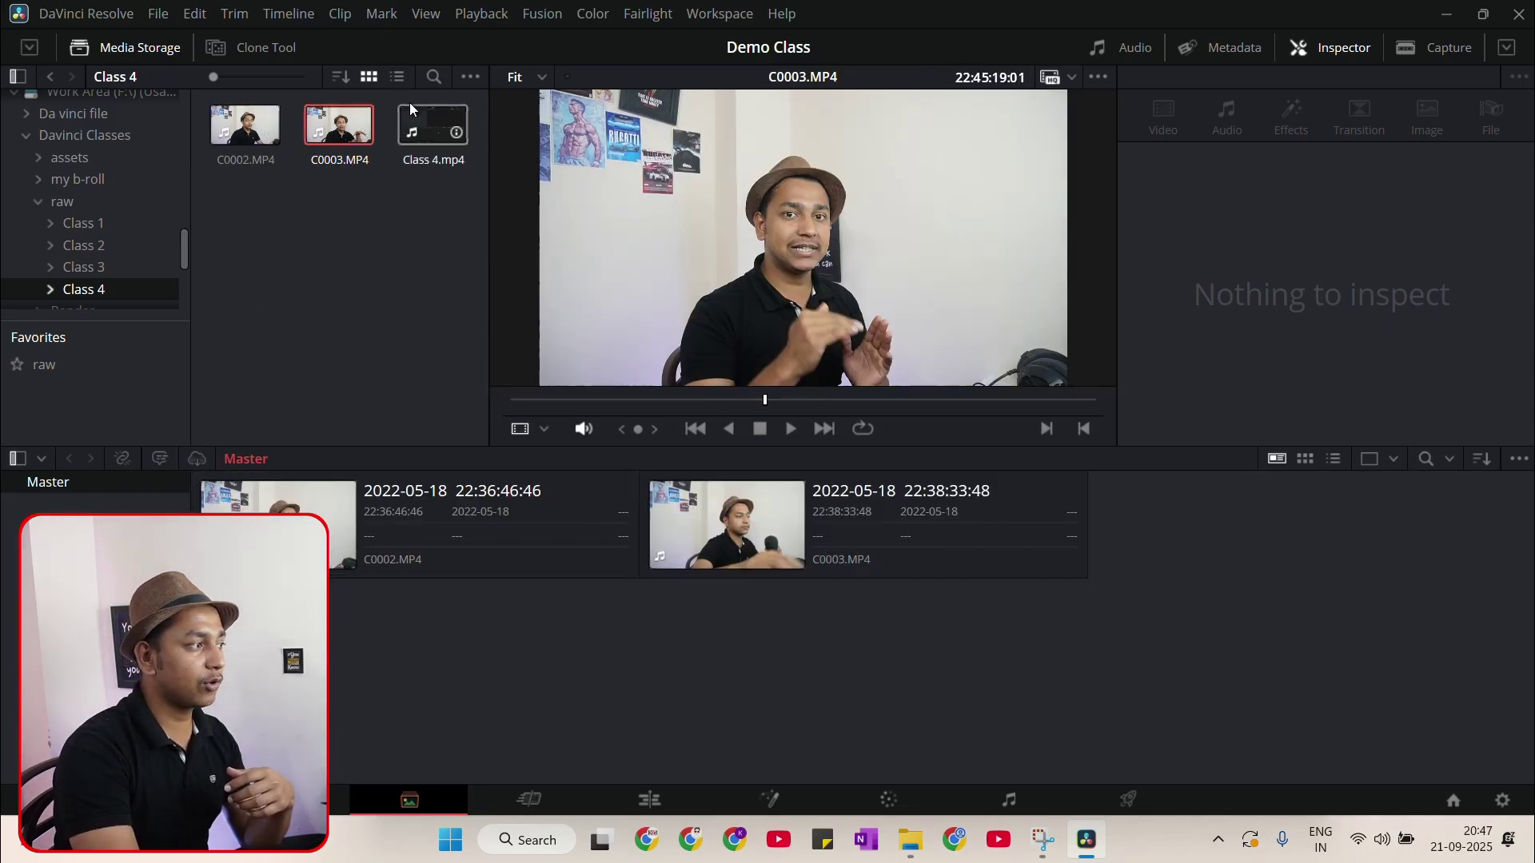
{"action": "left_click_drag", "start_coordinate": [411, 107], "coordinate": [1036, 657]}
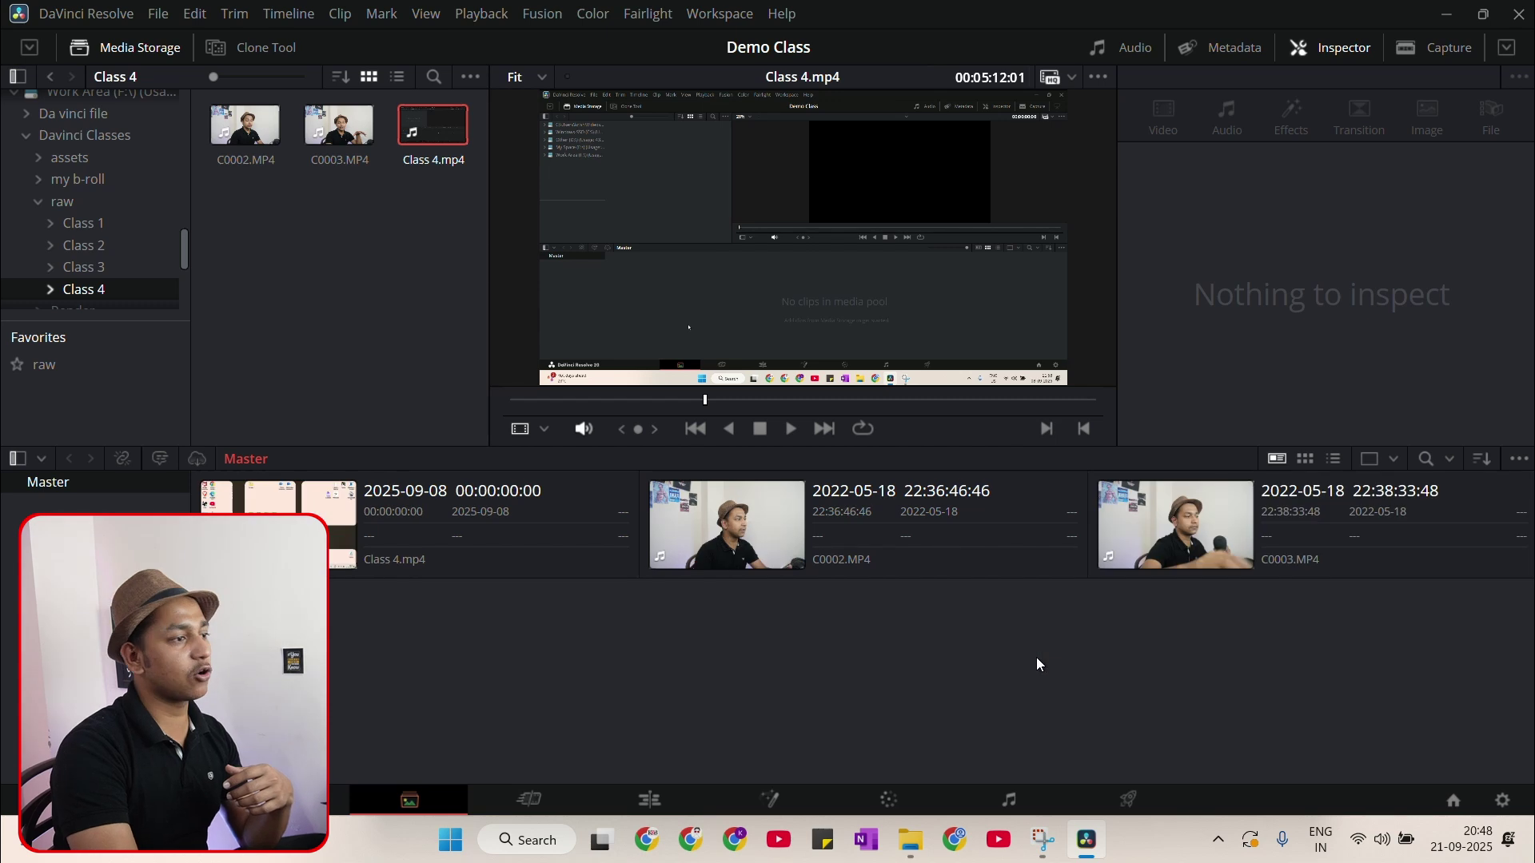
Select all three clips in the media pool together, and clear the selection
{"action": "left_click_drag", "start_coordinate": [1082, 608], "coordinate": [1226, 515]}
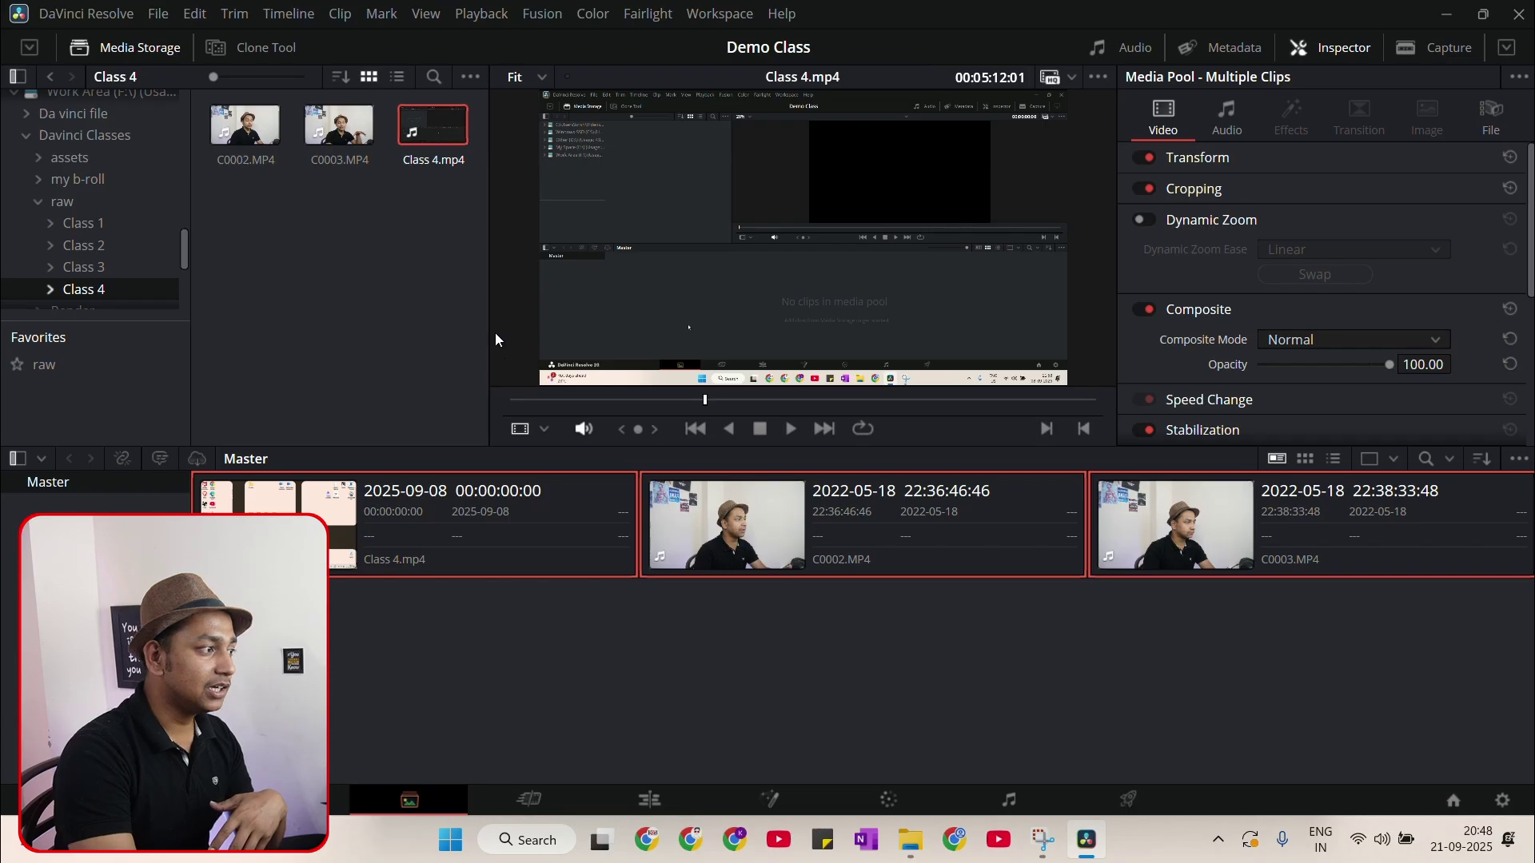
{"action": "left_click_drag", "start_coordinate": [445, 692], "coordinate": [1213, 641]}
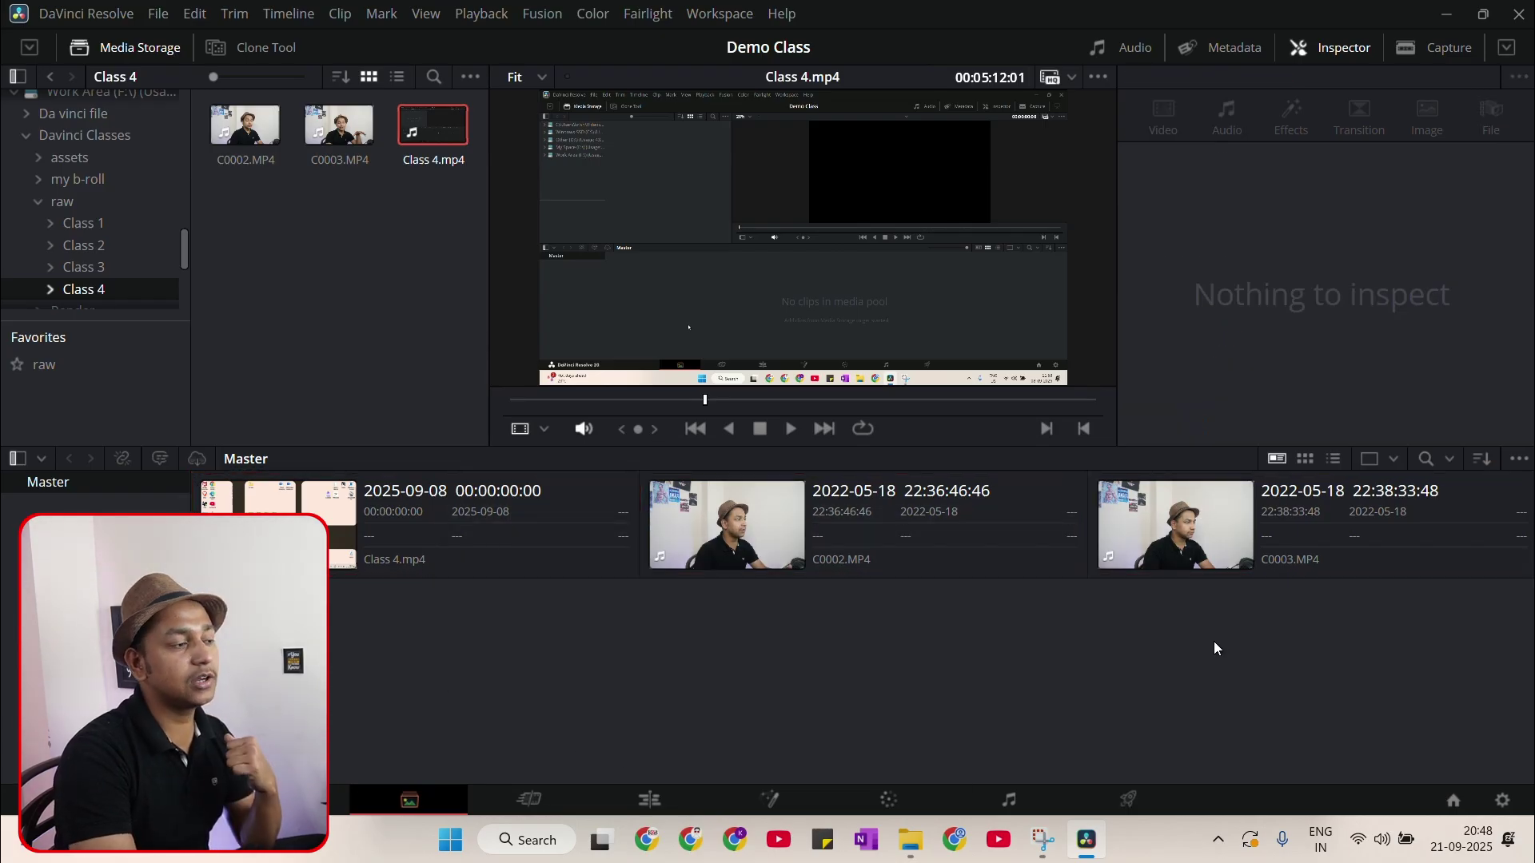
{"action": "key", "text": "ctrl+a"}
{"action": "left_click_drag", "start_coordinate": [390, 676], "coordinate": [1343, 547]}
{"action": "left_click", "coordinate": [363, 656]}
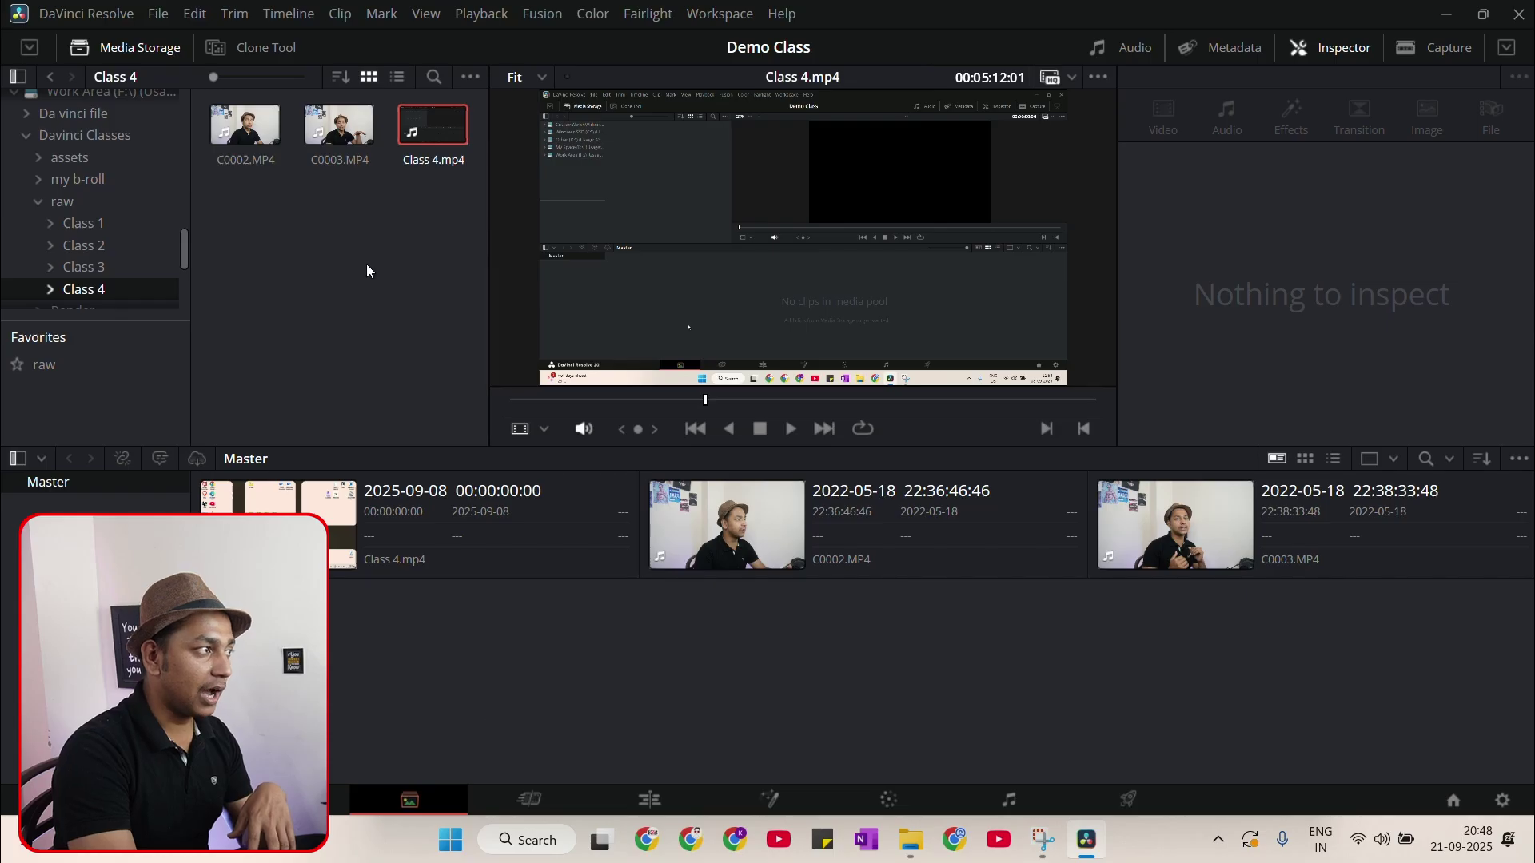
Import Recording.m4a from File Explorer into the media pool, and delete it from the pool again
{"action": "left_click", "coordinate": [925, 852]}
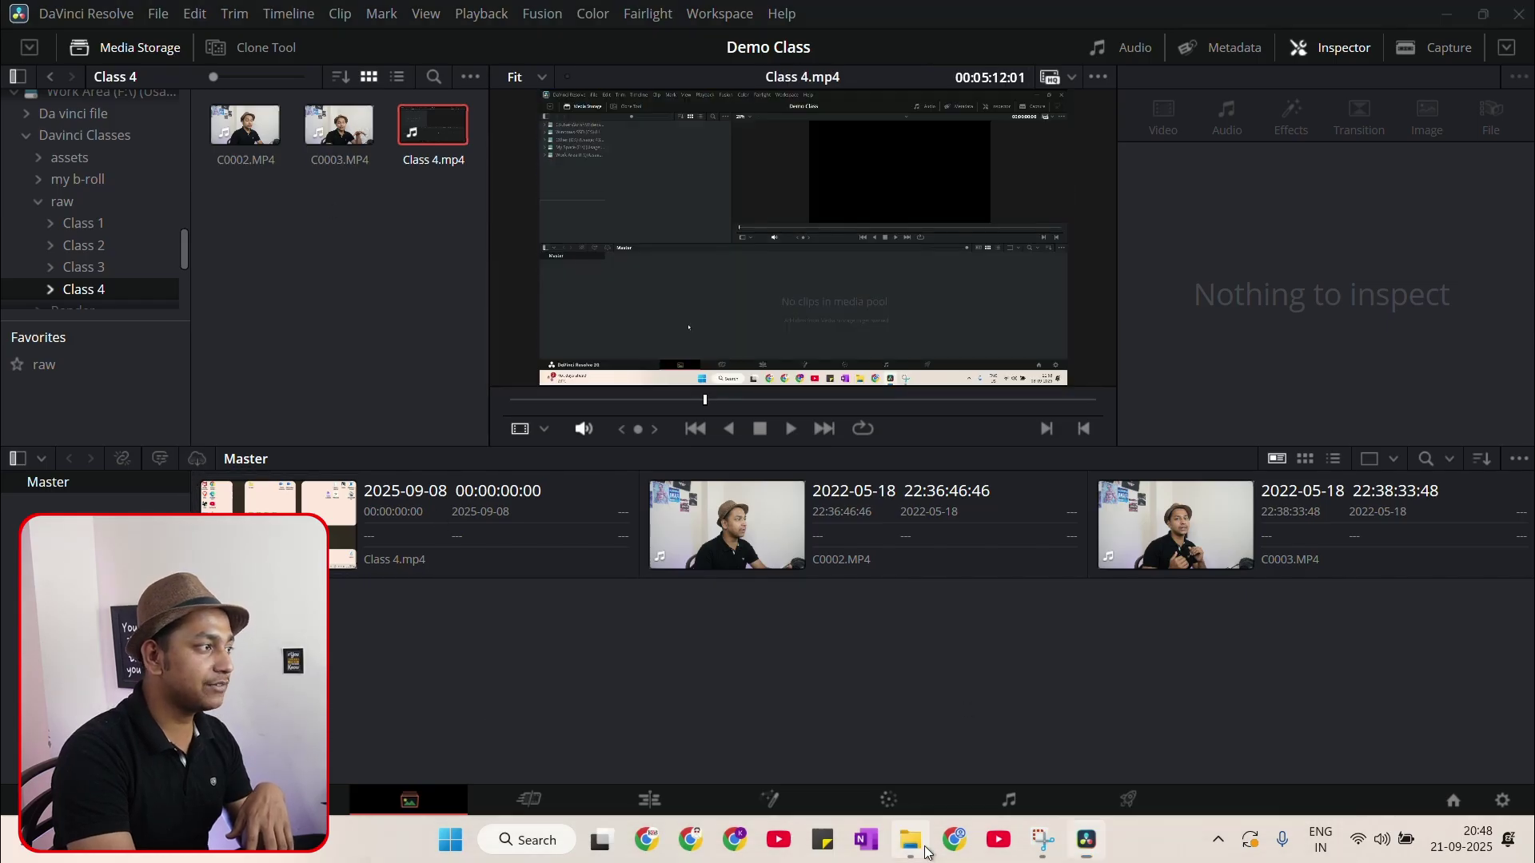
{"action": "left_click_drag", "start_coordinate": [678, 190], "coordinate": [260, 509]}
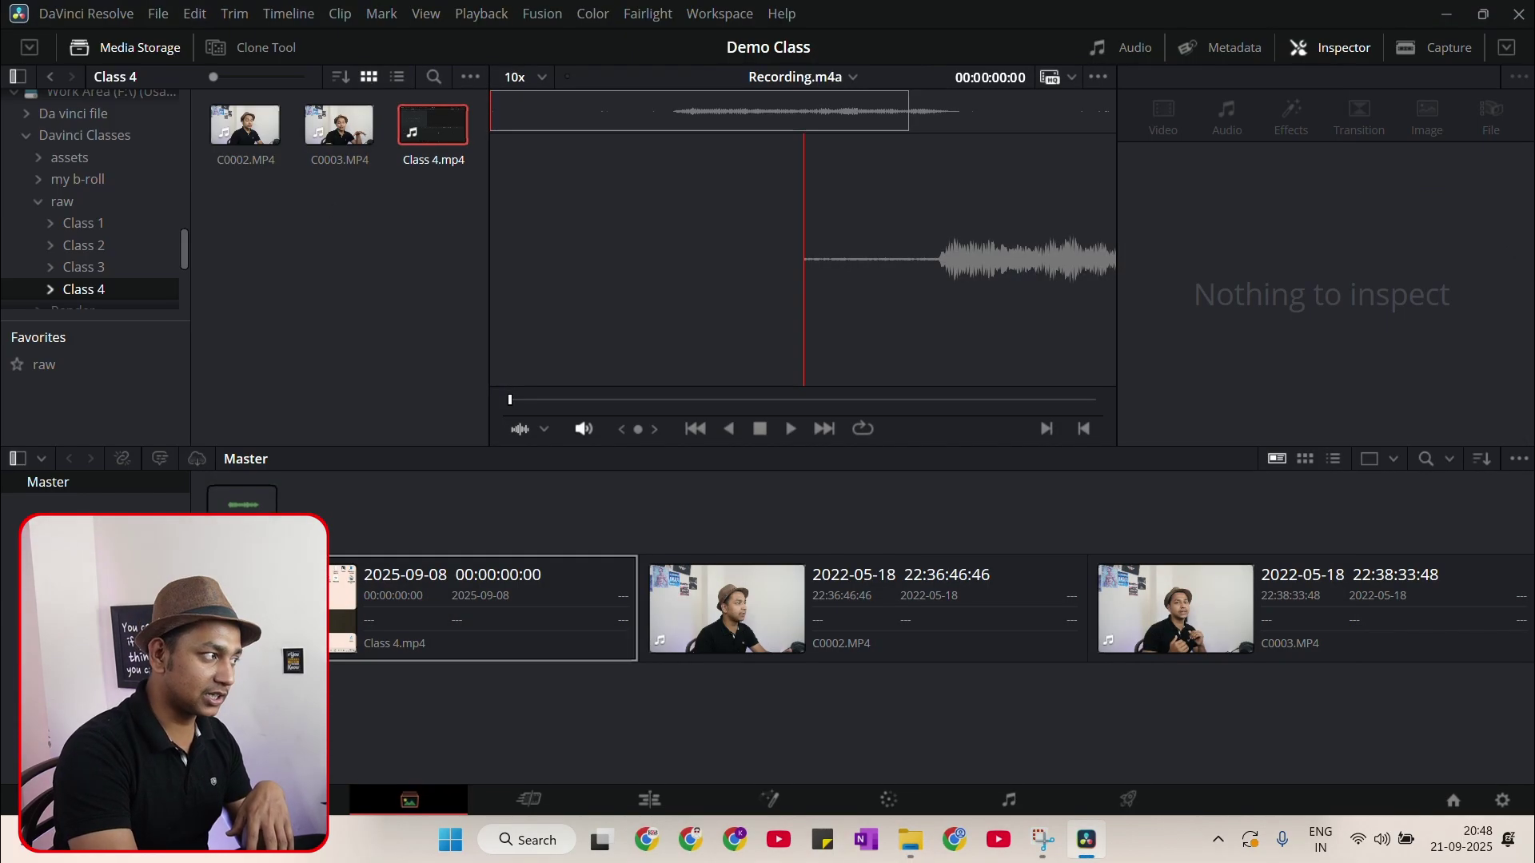
{"action": "left_click", "coordinate": [259, 507]}
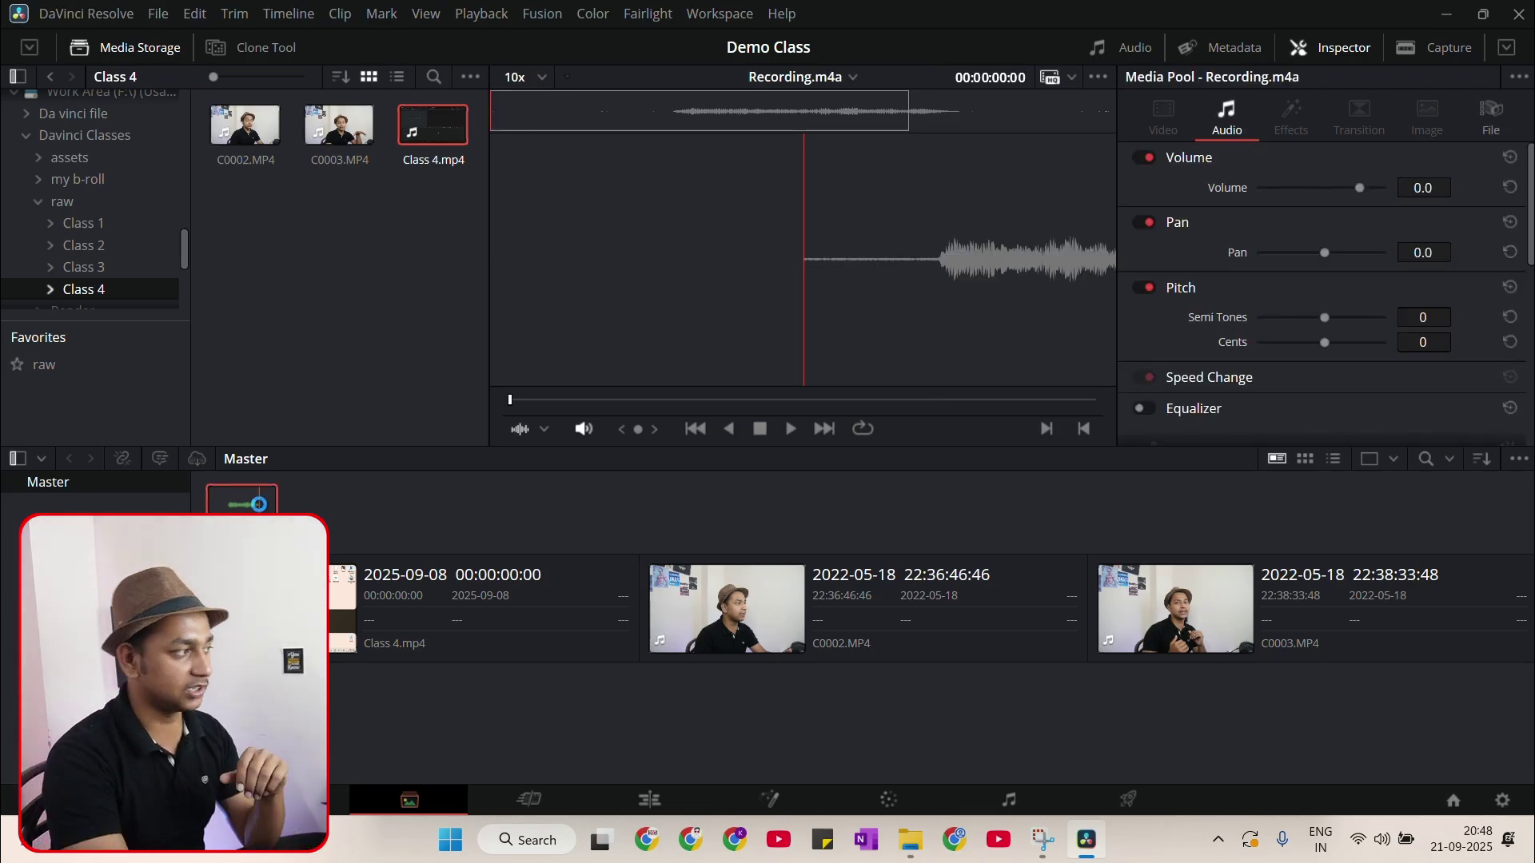
{"action": "key", "text": "Delete"}
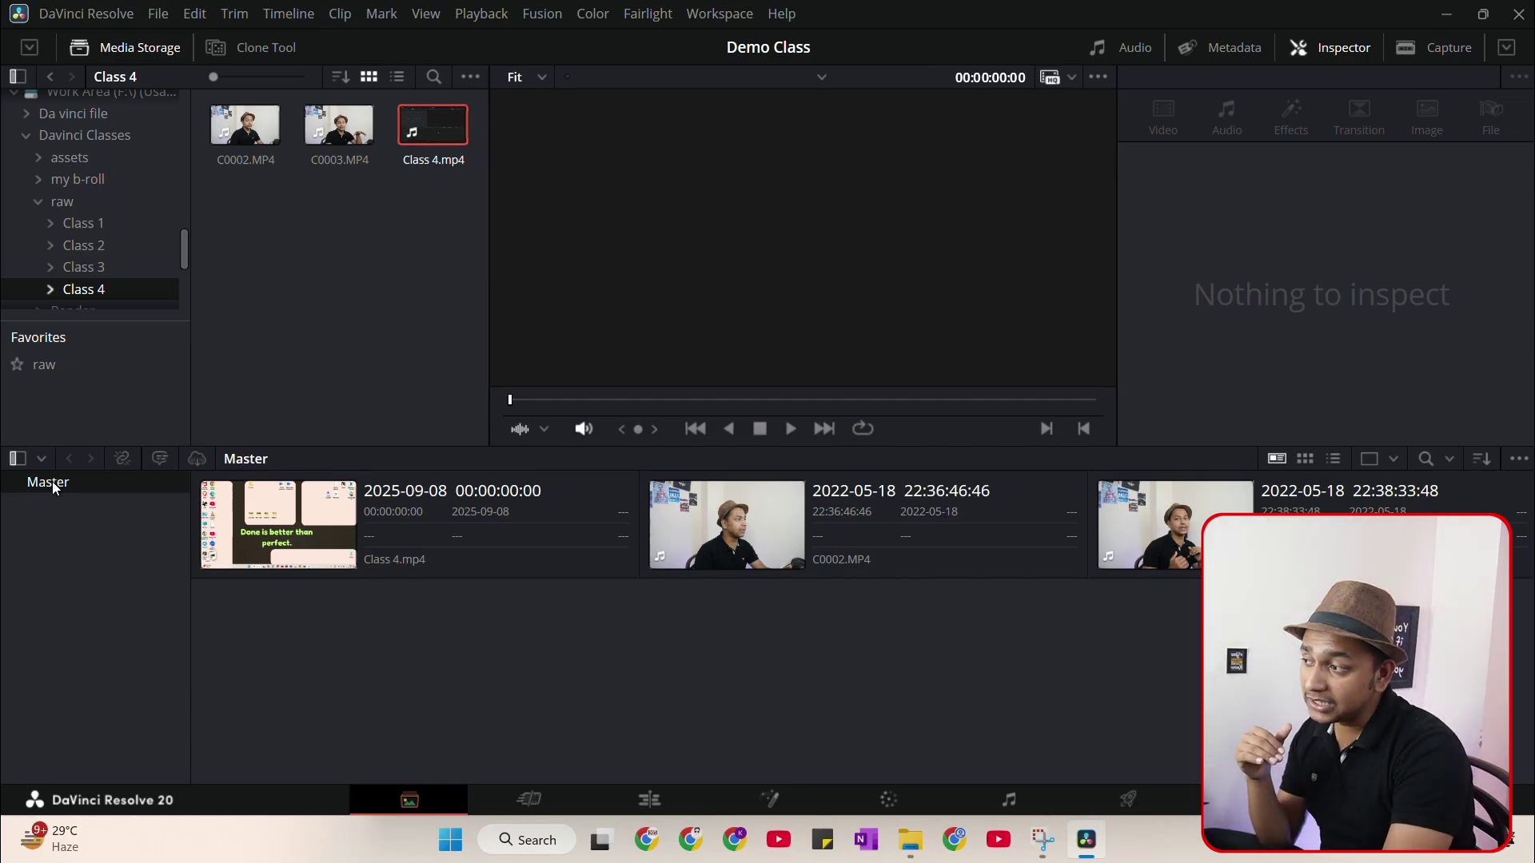
Create a new bin named Camera files under the Master bin in the media pool
{"action": "key", "text": "ctrl+a"}
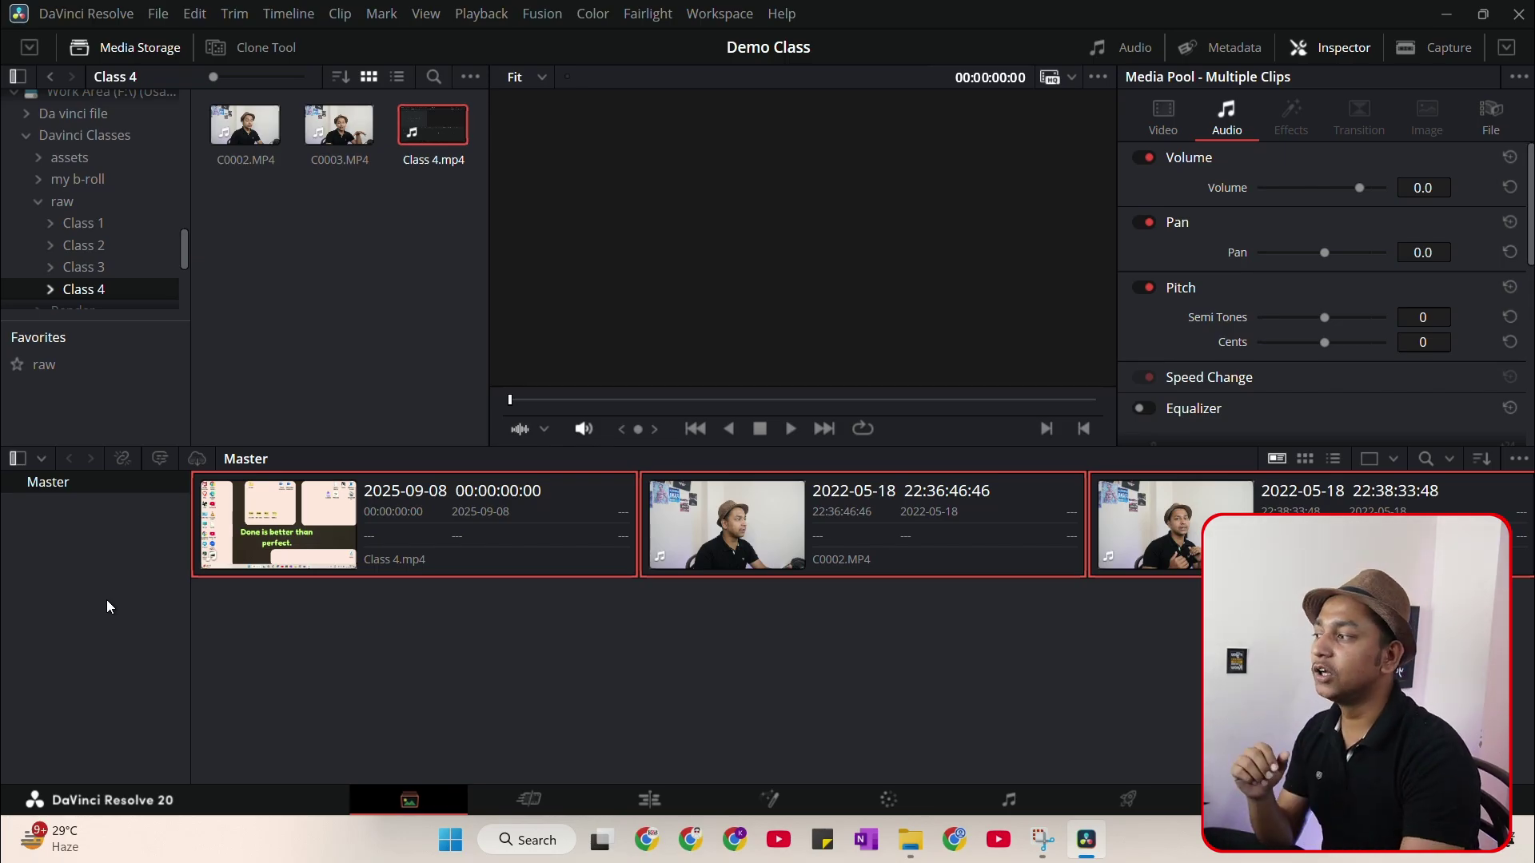
{"action": "right_click", "coordinate": [108, 555]}
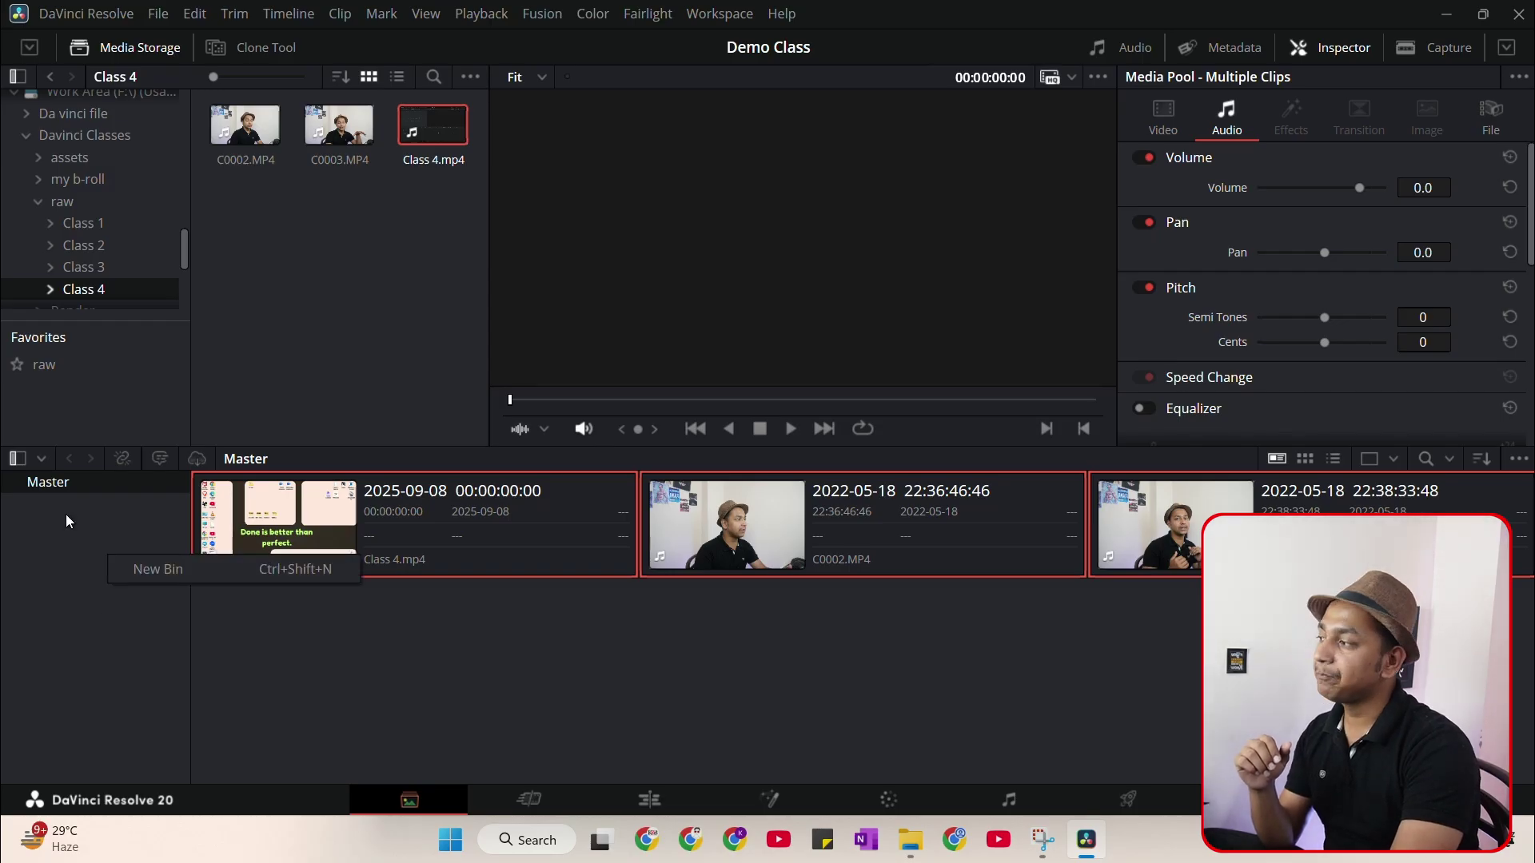
{"action": "right_click", "coordinate": [66, 545]}
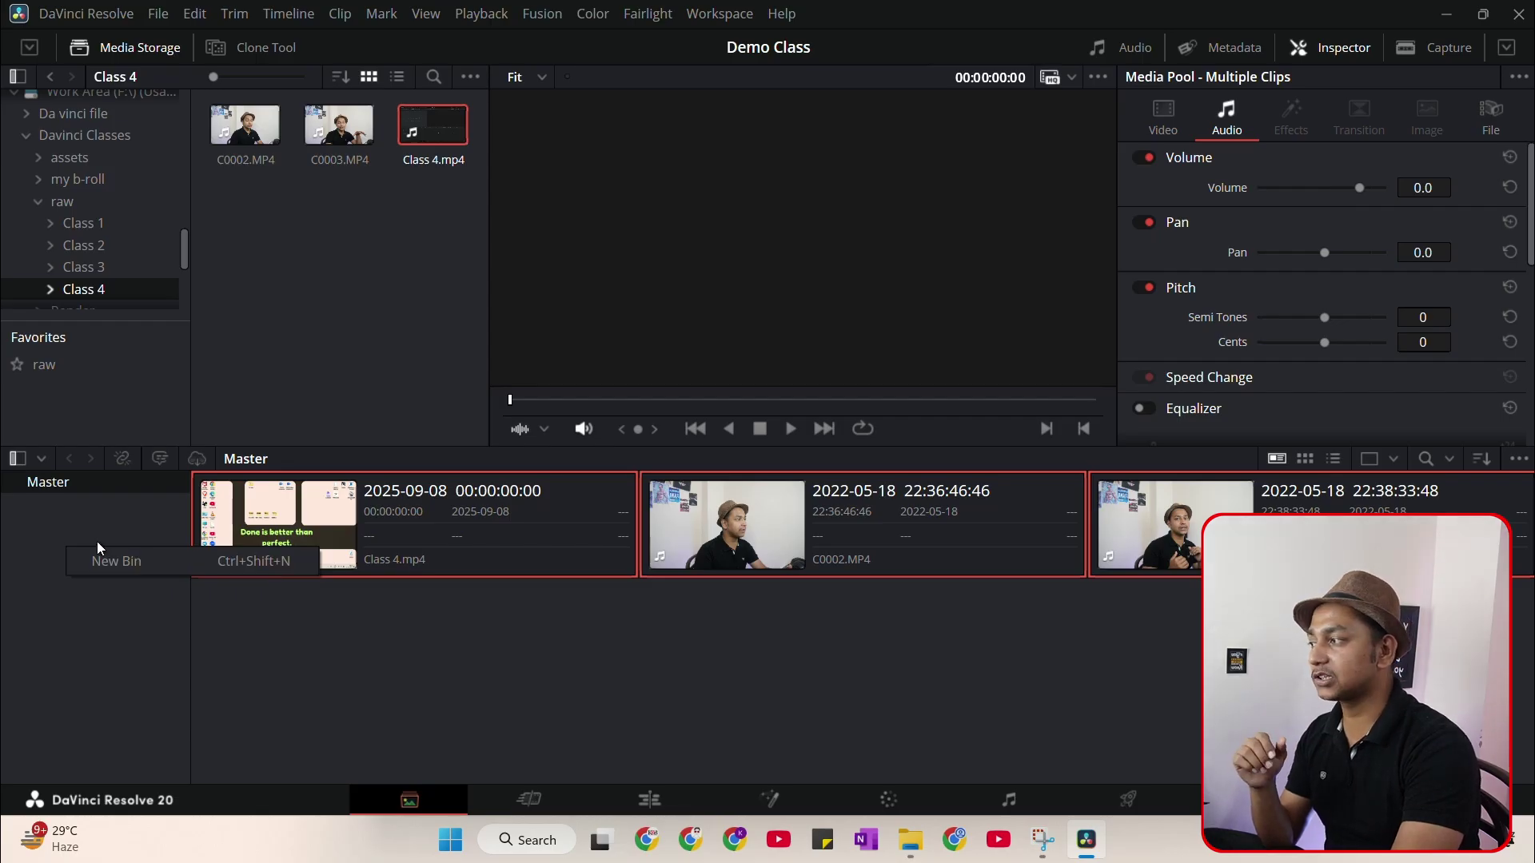
{"action": "left_click", "coordinate": [131, 563]}
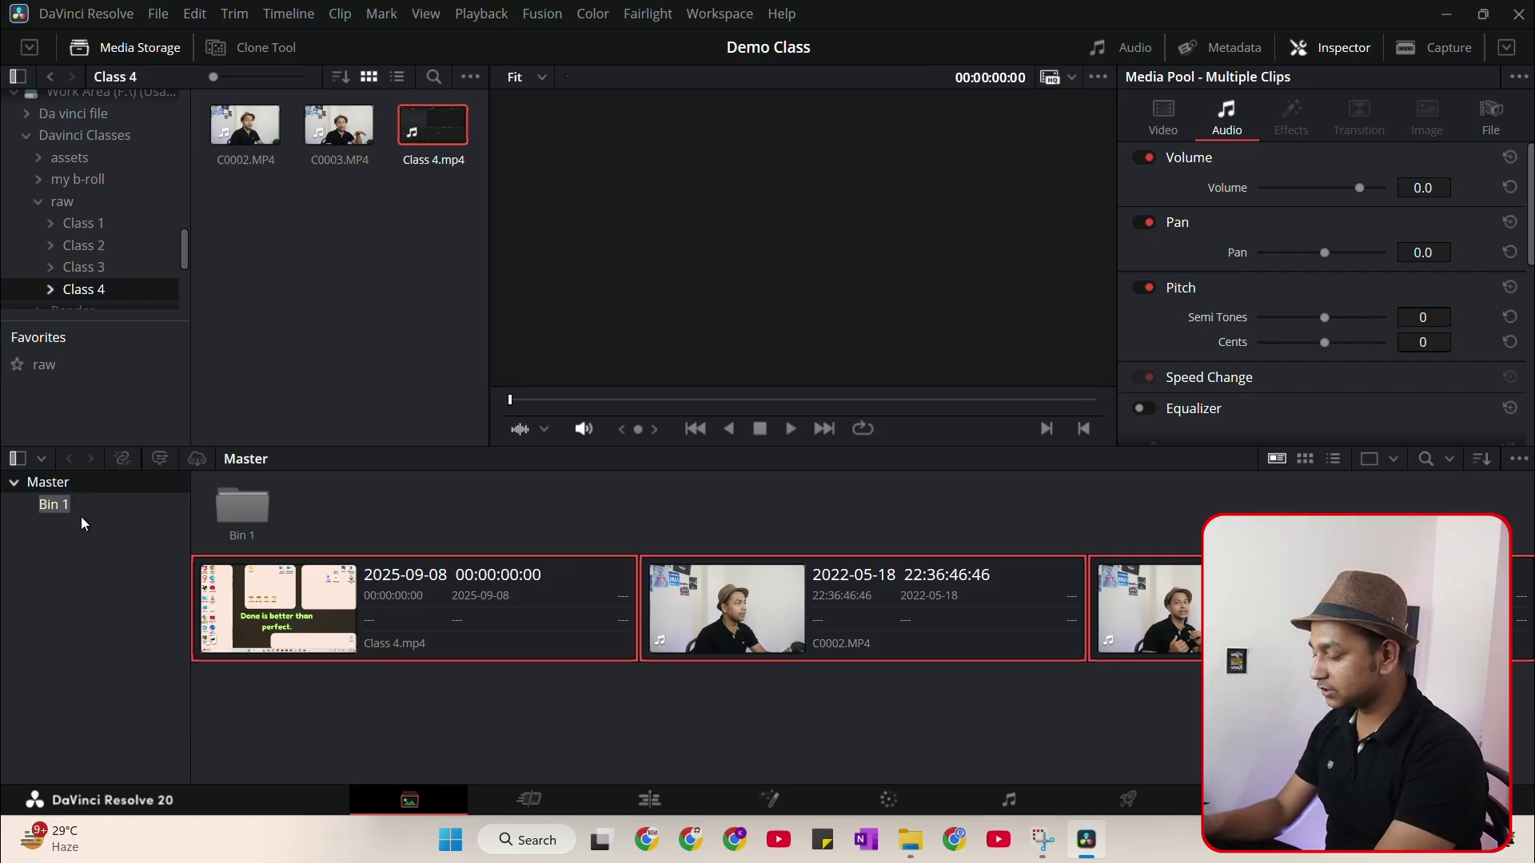
{"action": "type", "text": "Camera files"}
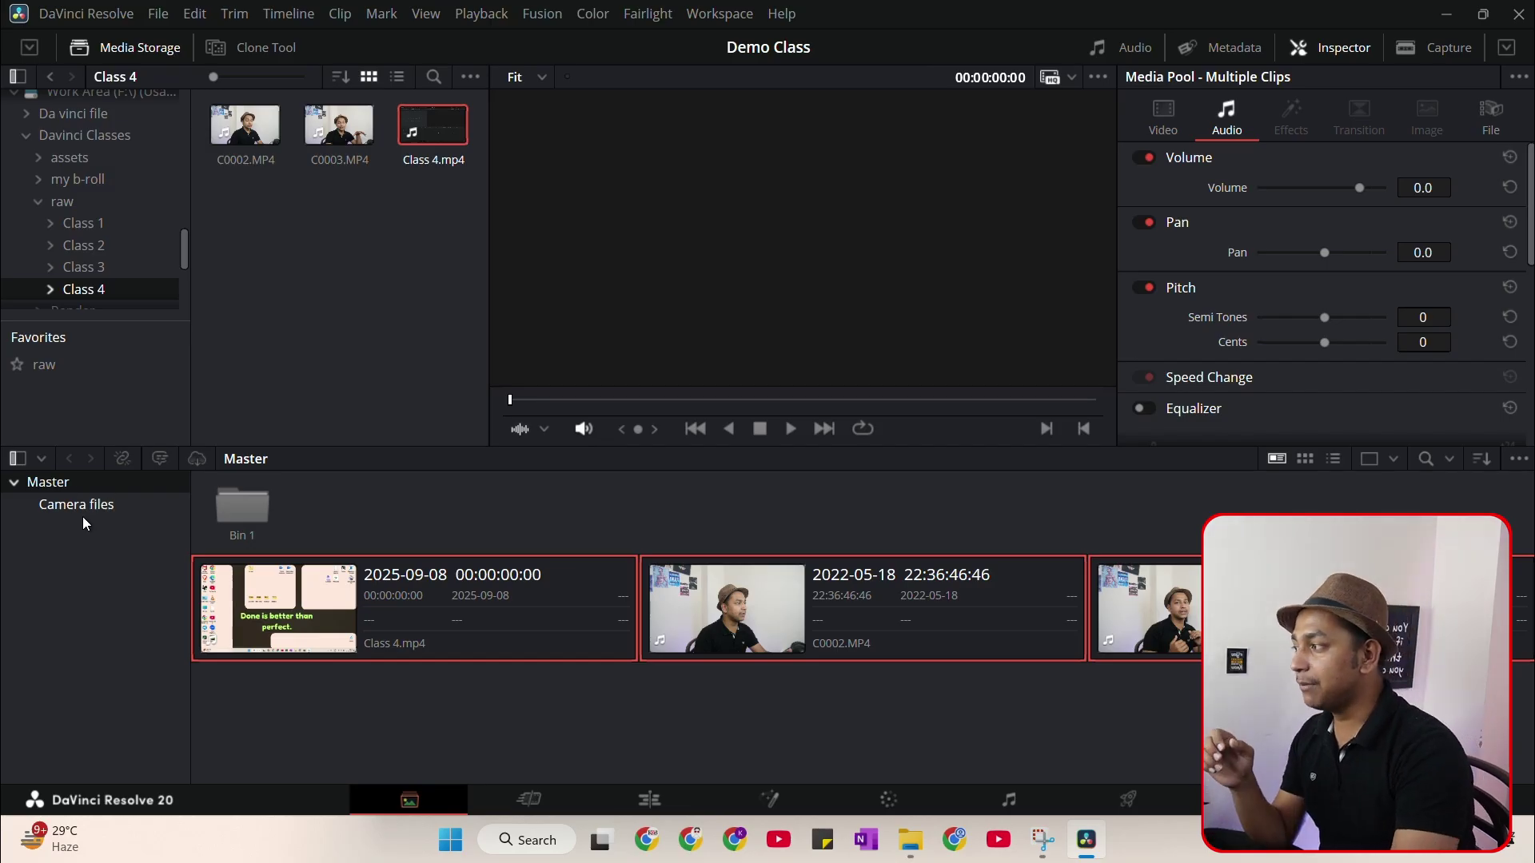
{"action": "key", "text": "Return"}
{"action": "left_click", "coordinate": [263, 502]}
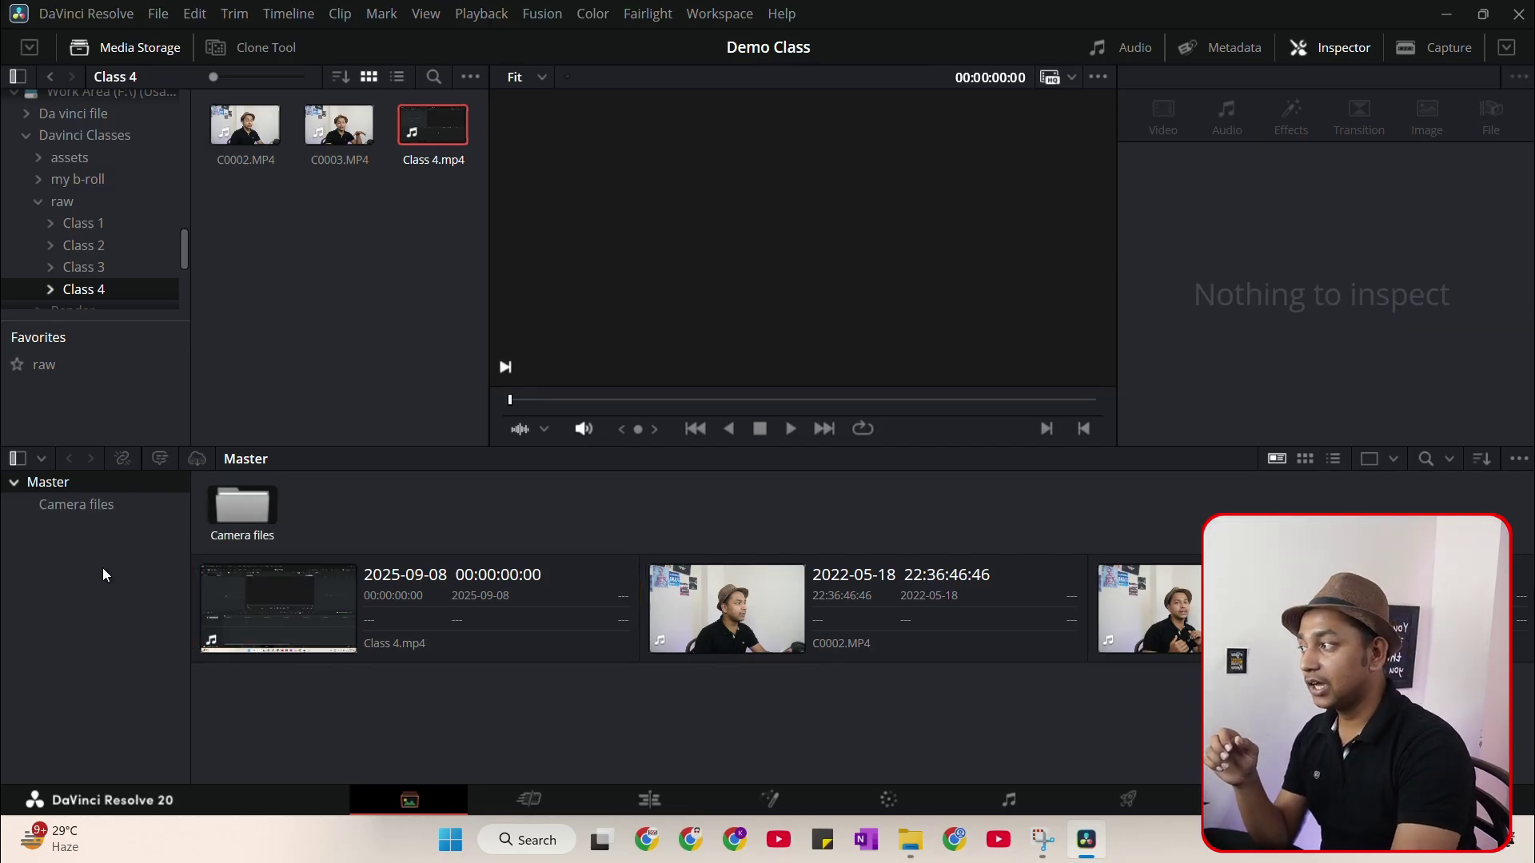
Create another bin named SR under the Master bin
{"action": "right_click", "coordinate": [144, 563]}
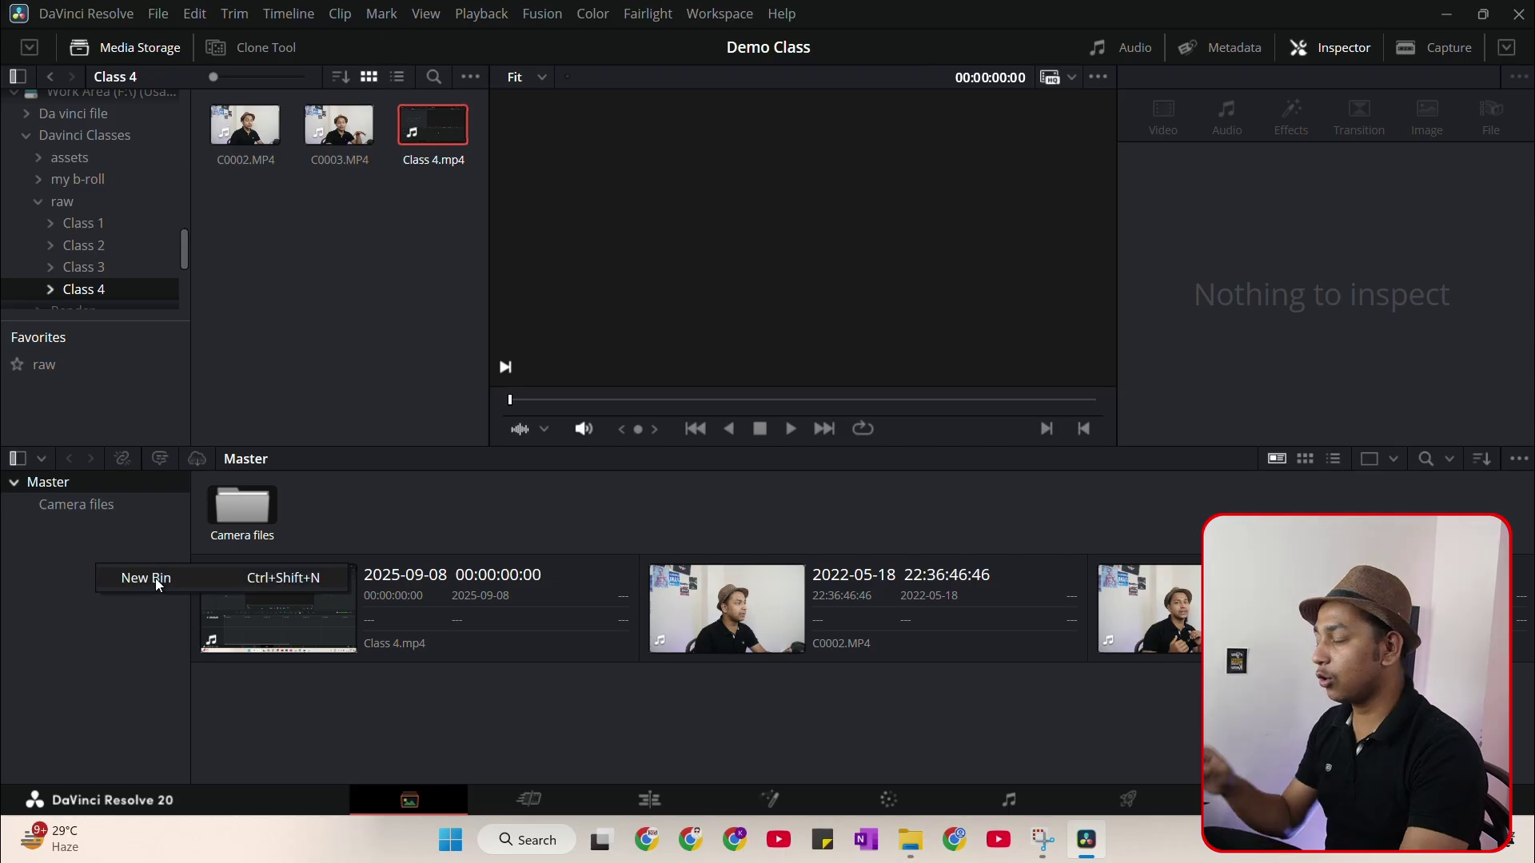
{"action": "left_click", "coordinate": [156, 582]}
{"action": "type", "text": "SR"}
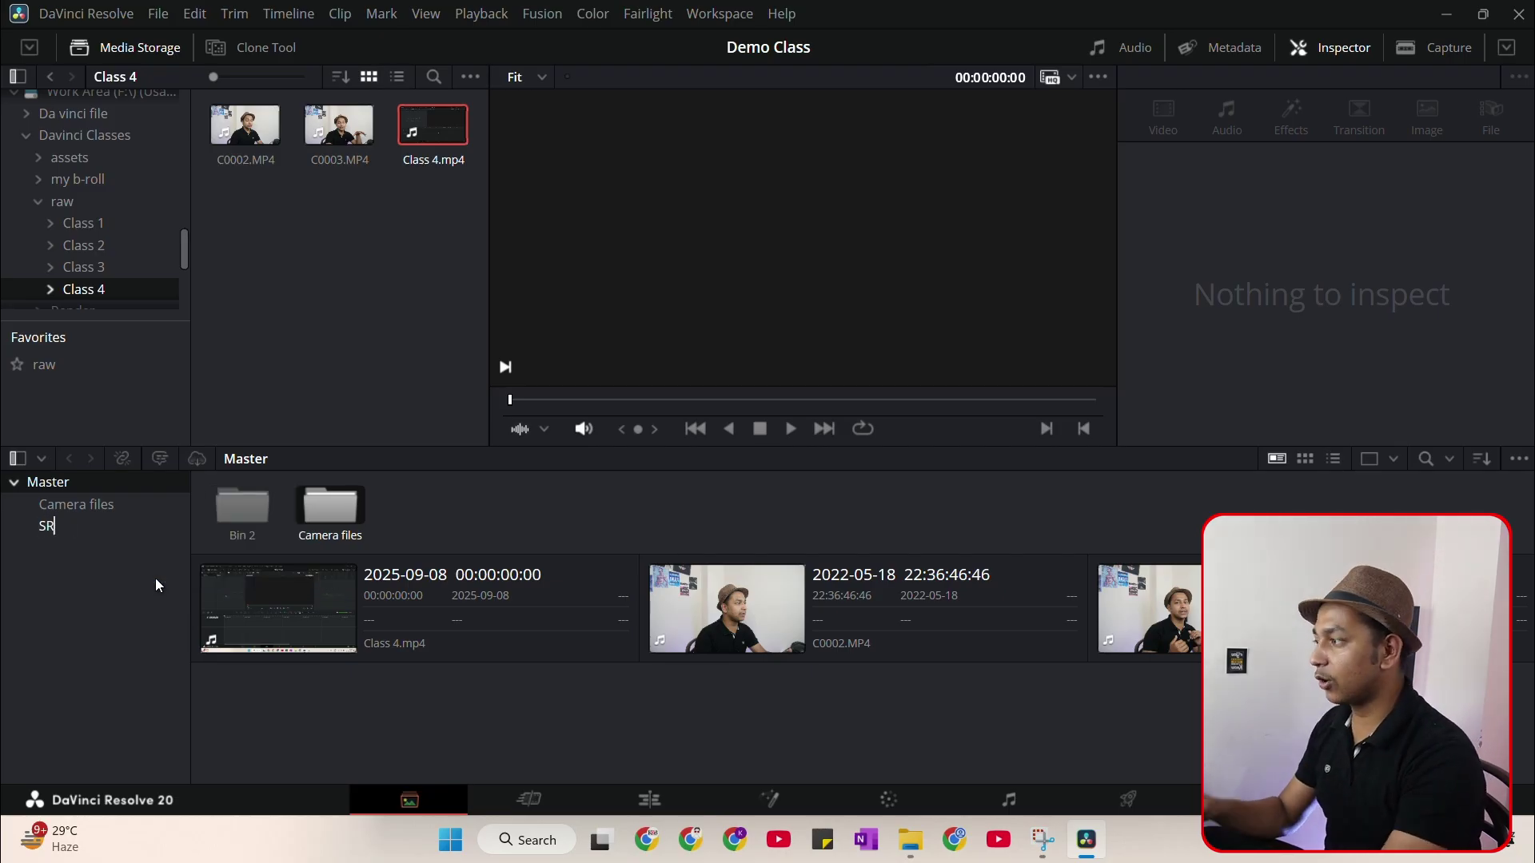
{"action": "key", "text": "Return"}
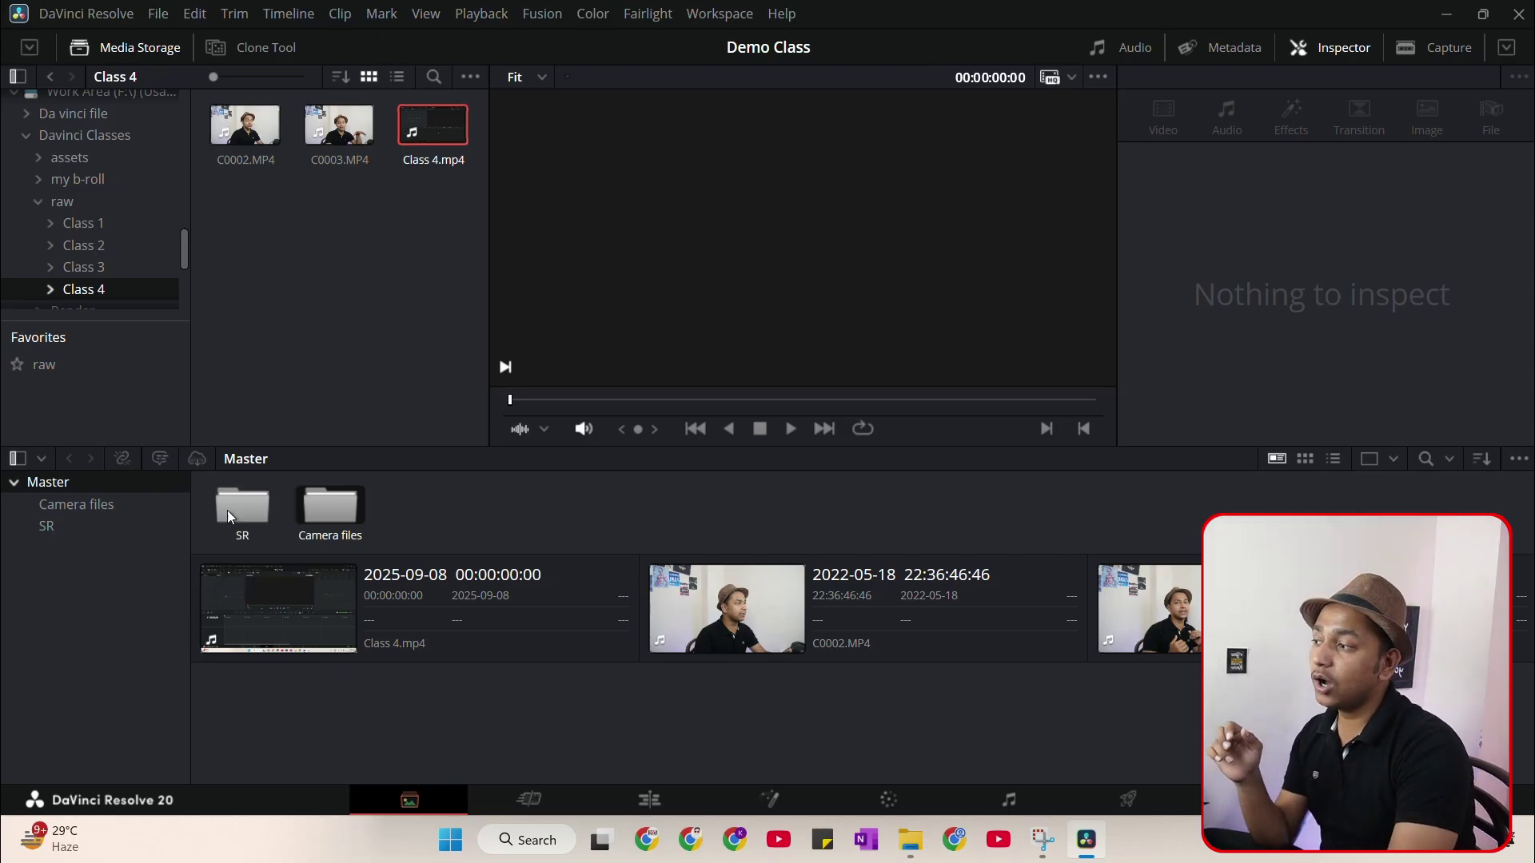
Move C0002.MP4 and C0003.MP4 into the Camera files bin and Class 4.mp4 into the SR bin
{"action": "left_click", "coordinate": [855, 618]}
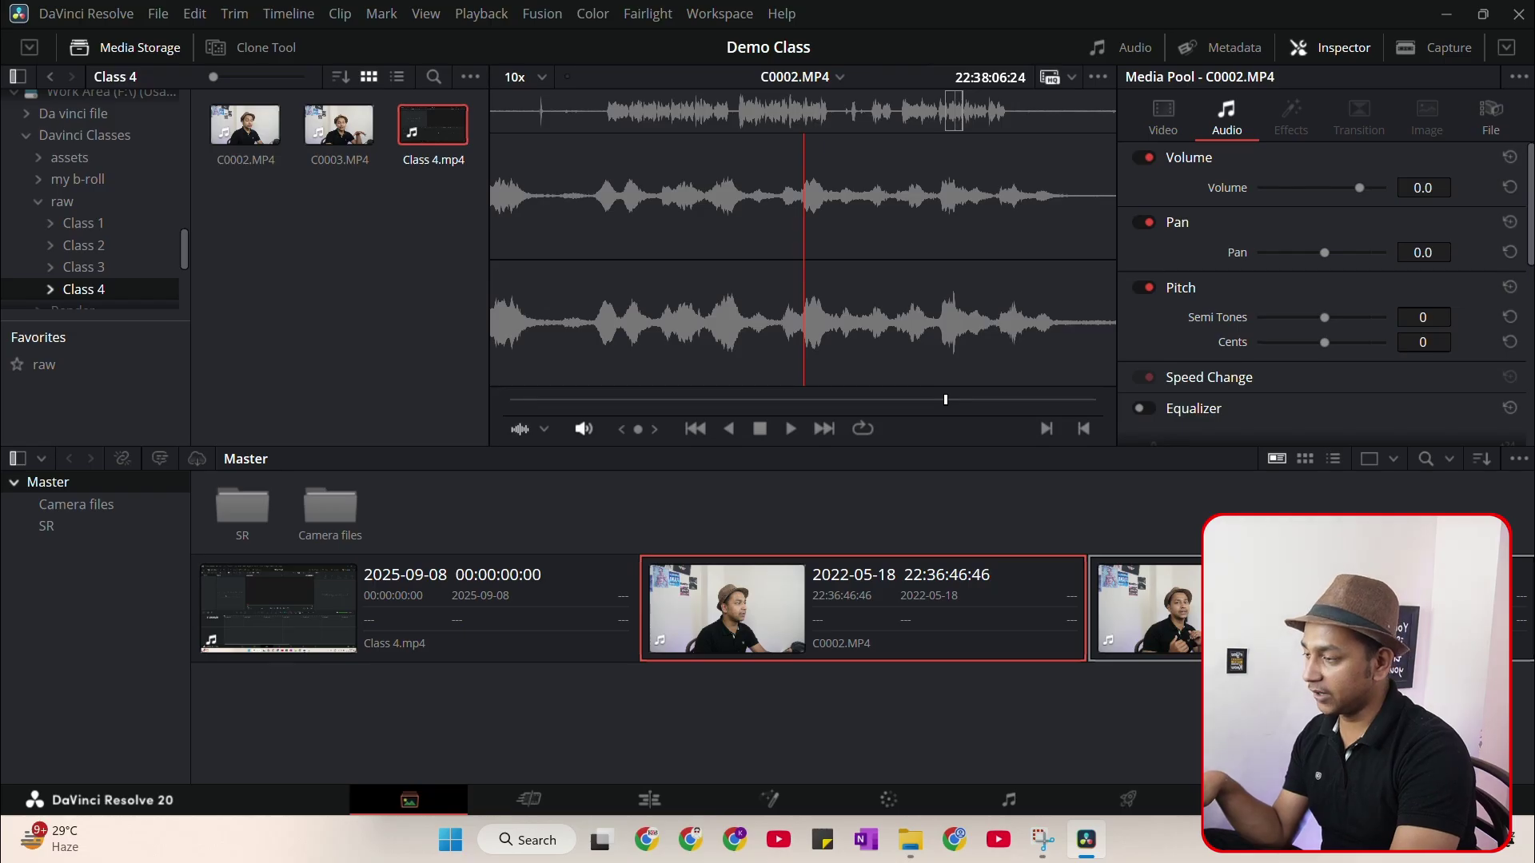
{"action": "left_click", "coordinate": [1259, 615]}
{"action": "left_click_drag", "start_coordinate": [1259, 615], "coordinate": [343, 511]}
{"action": "left_click_drag", "start_coordinate": [827, 635], "coordinate": [348, 520]}
{"action": "left_click_drag", "start_coordinate": [443, 603], "coordinate": [255, 500]}
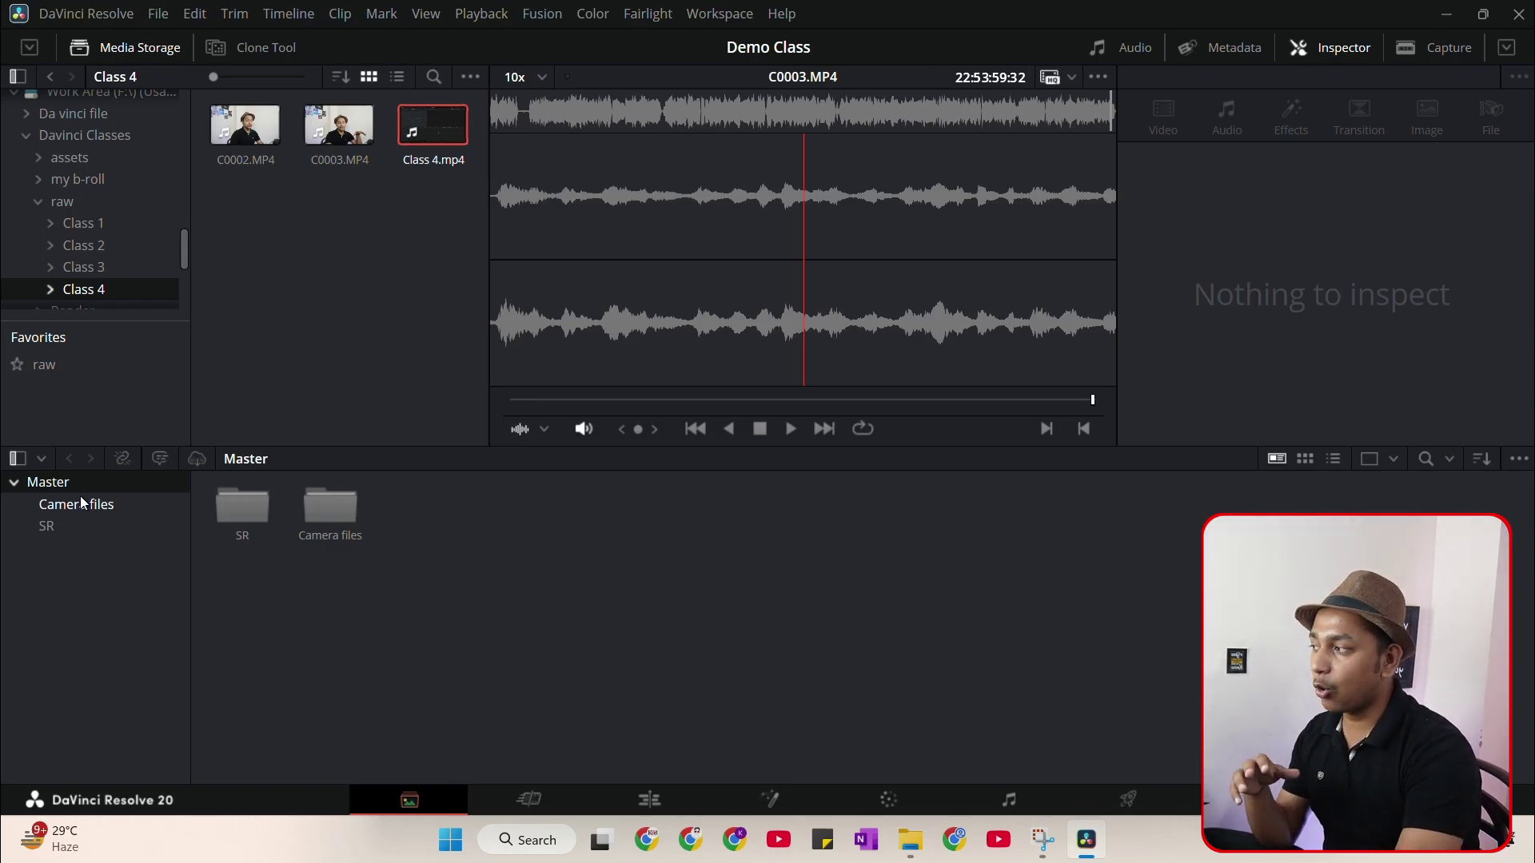
Create a third bin named Audio under the Master bin and open it
{"action": "right_click", "coordinate": [115, 580]}
{"action": "left_click", "coordinate": [115, 592]}
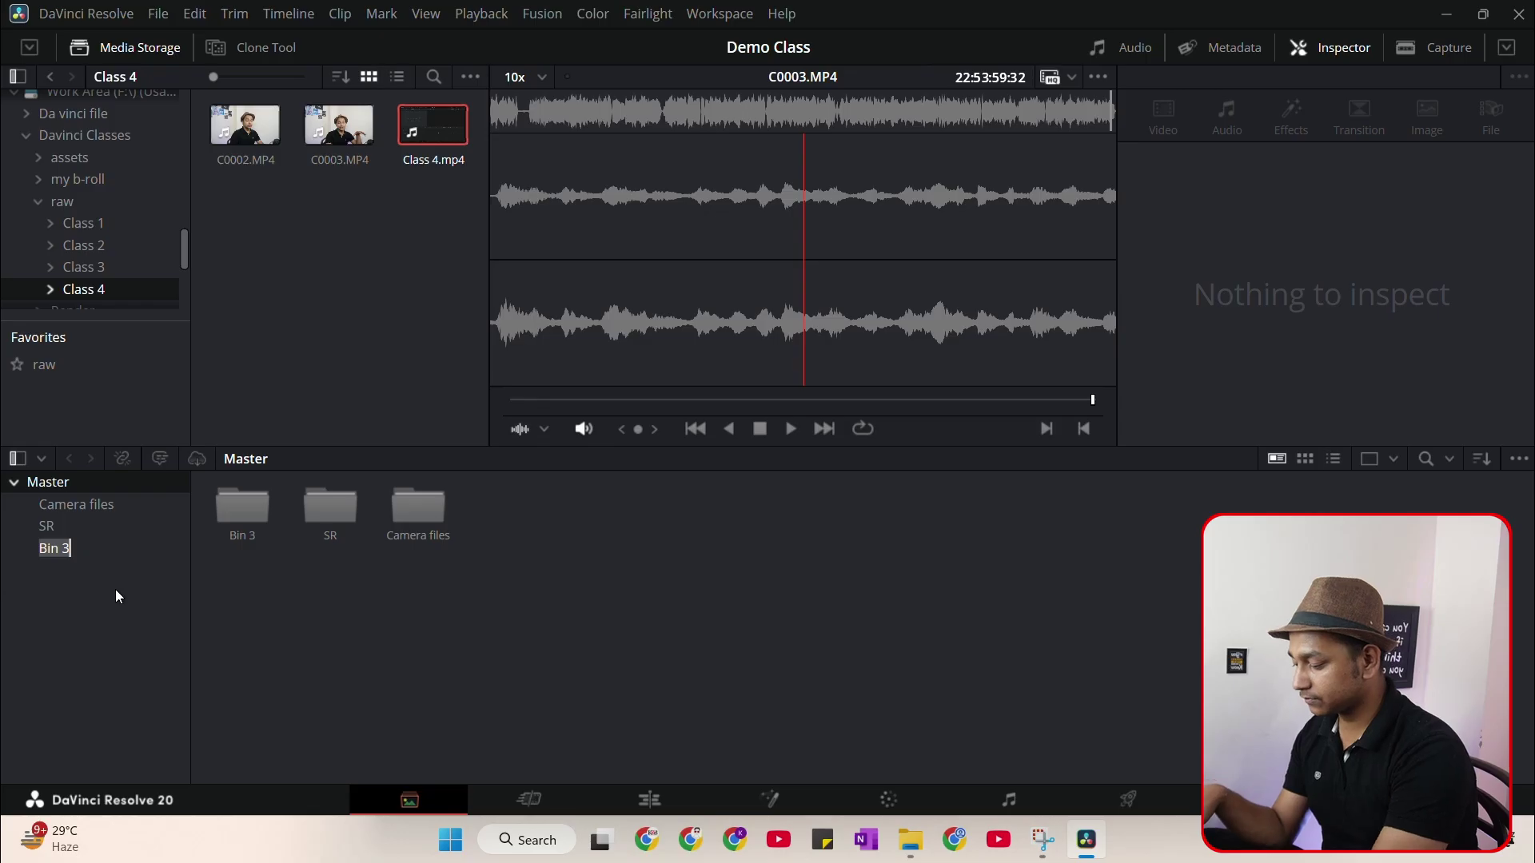
{"action": "type", "text": "Audio"}
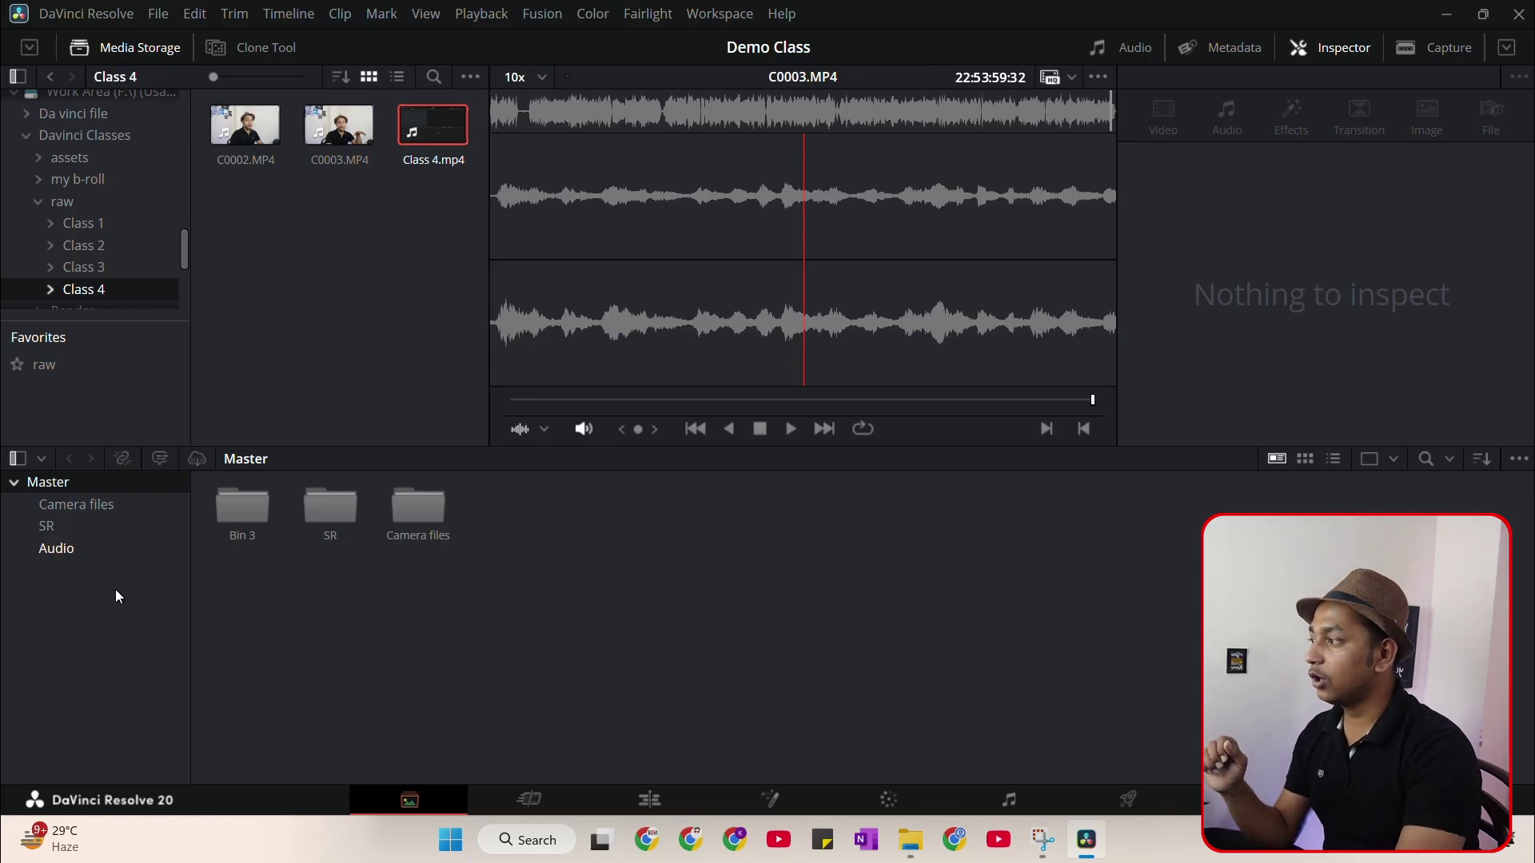
{"action": "left_click", "coordinate": [85, 547]}
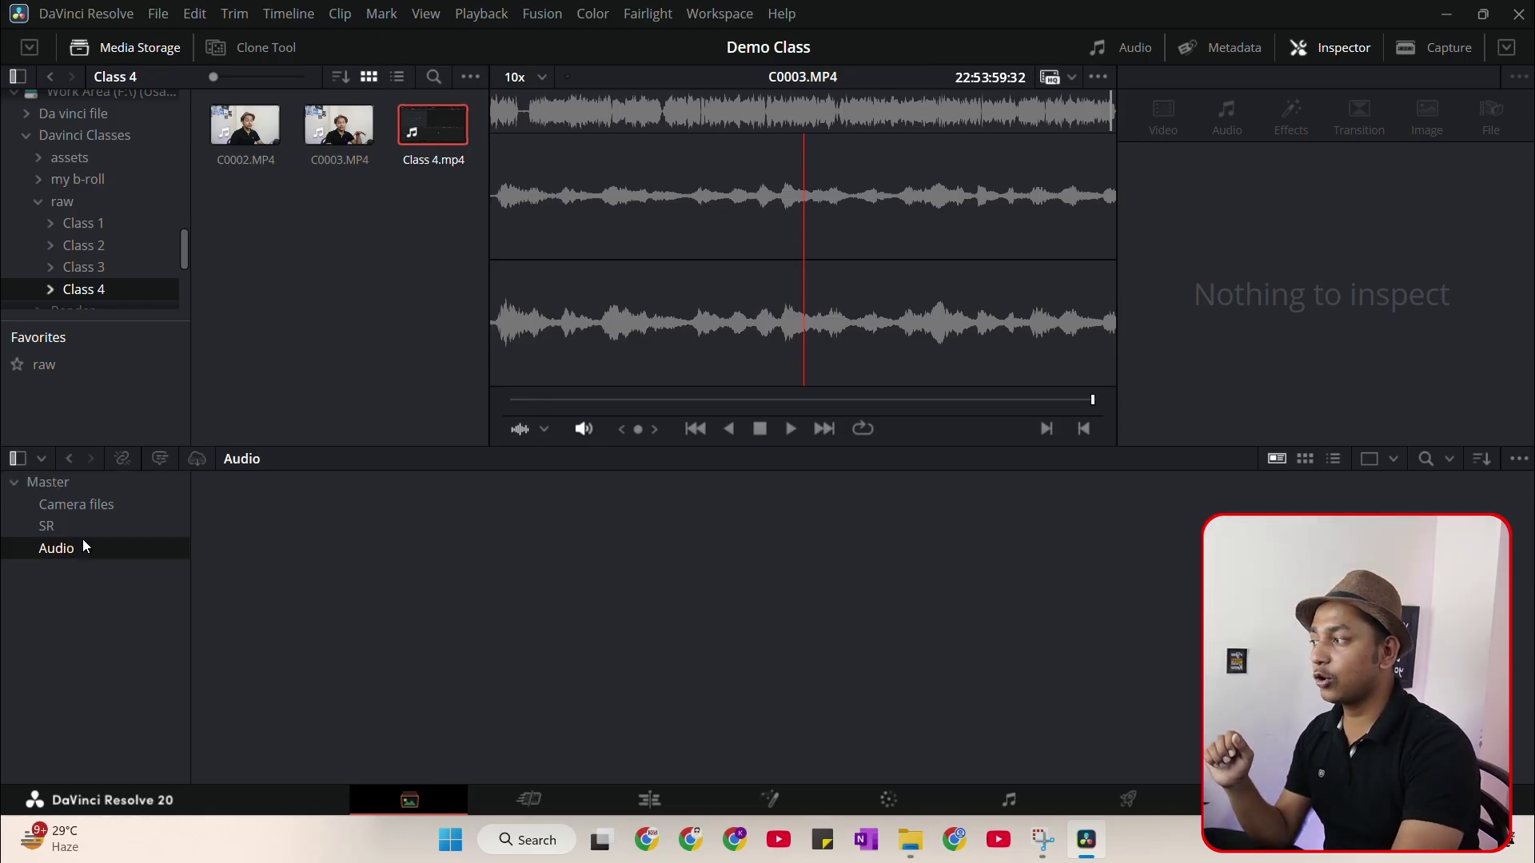
Import Recording.m4a from File Explorer's Sound Recordings folder into the Audio bin, and return to the Master bin
{"action": "left_click", "coordinate": [911, 840]}
{"action": "left_click_drag", "start_coordinate": [757, 192], "coordinate": [272, 582]}
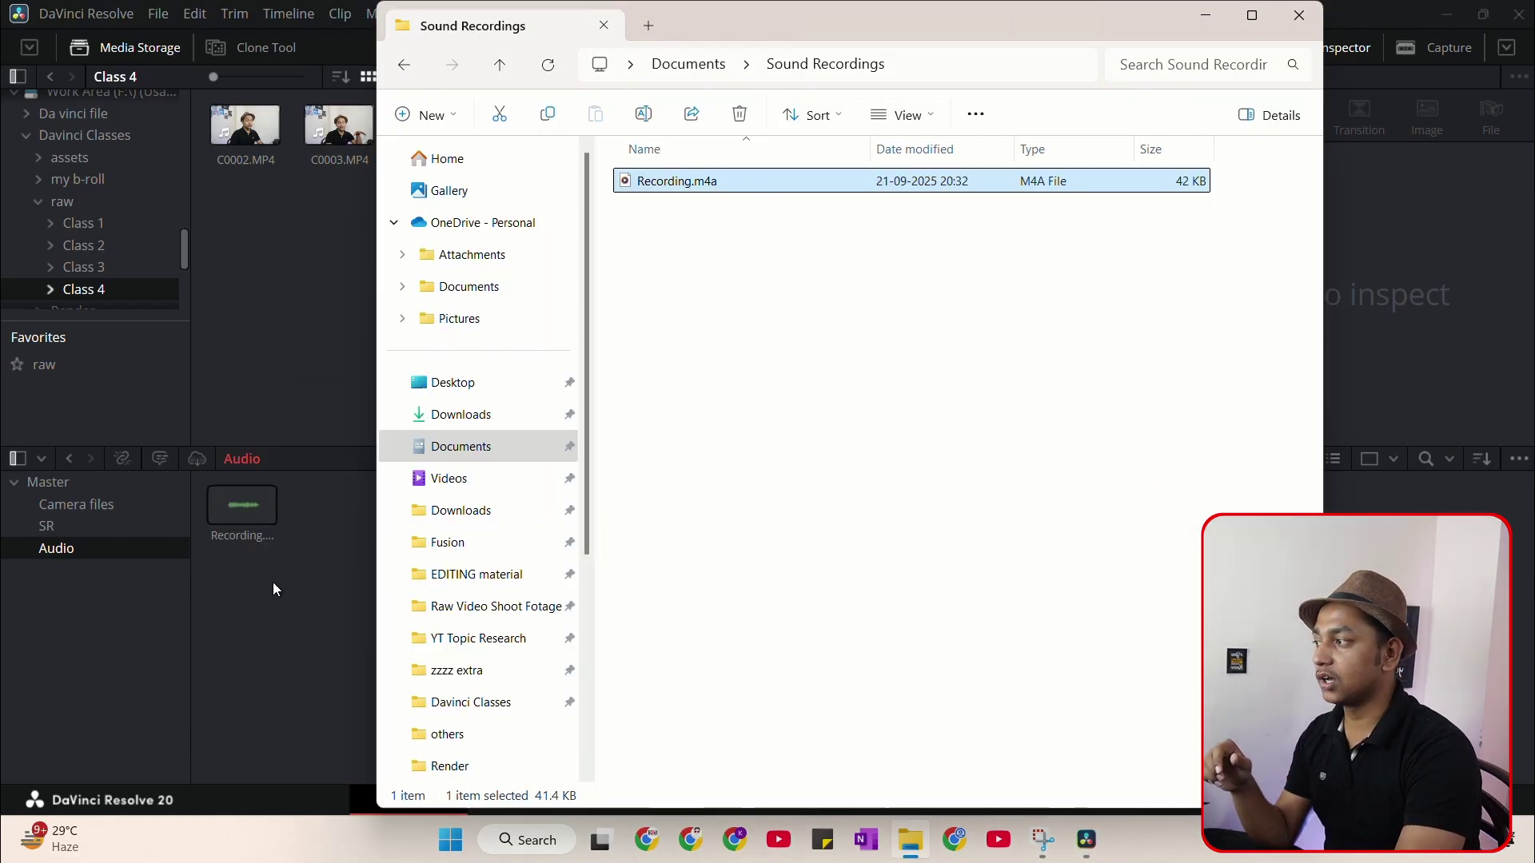
{"action": "left_click", "coordinate": [309, 645]}
{"action": "left_click", "coordinate": [90, 480]}
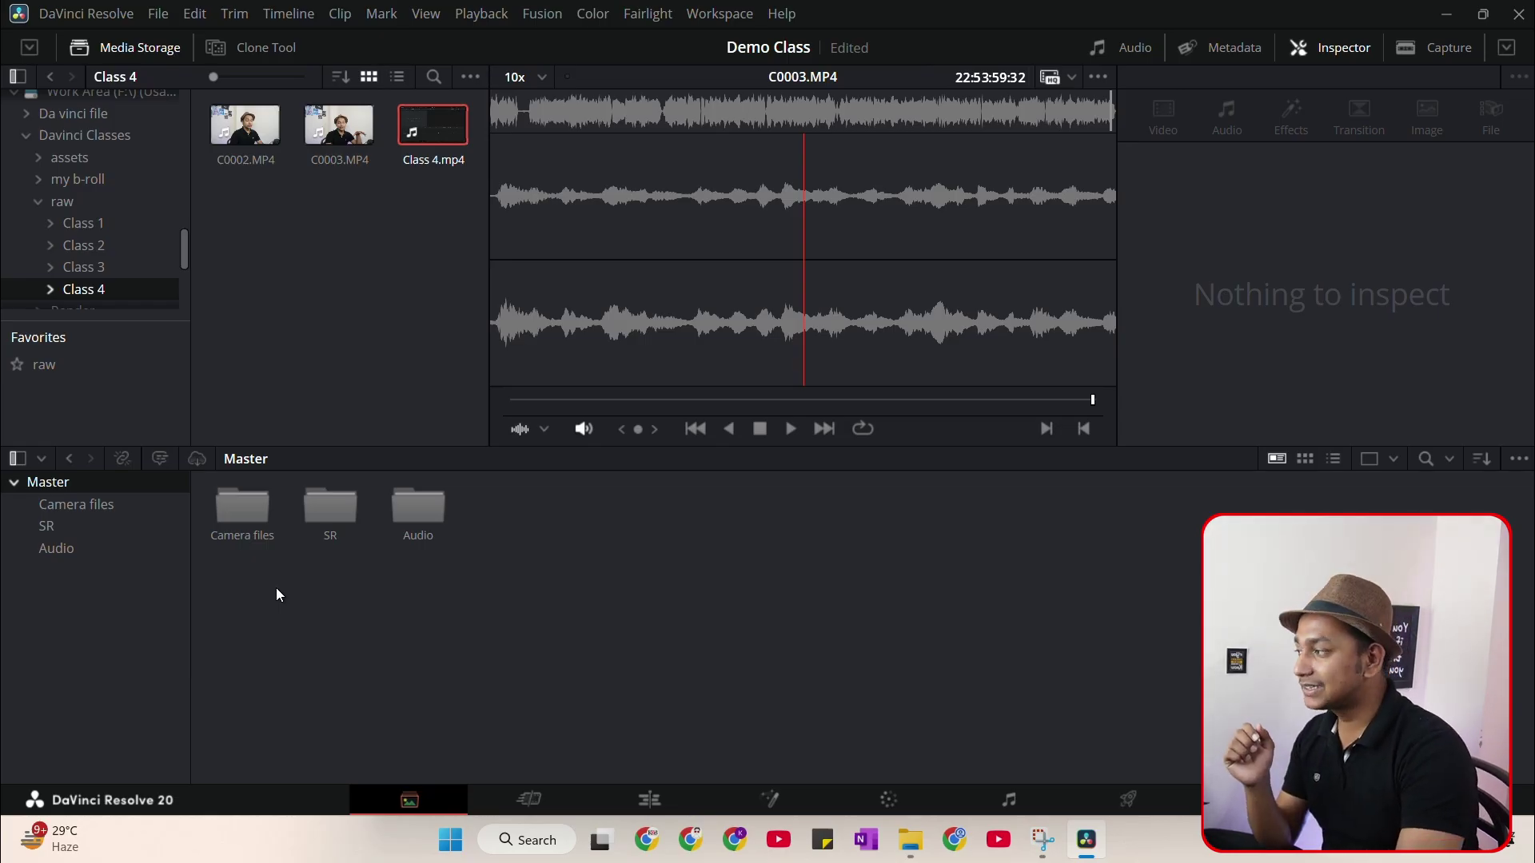
Go back and forward through the media pool's bin history between the Audio and Master bins
{"action": "left_click", "coordinate": [67, 458]}
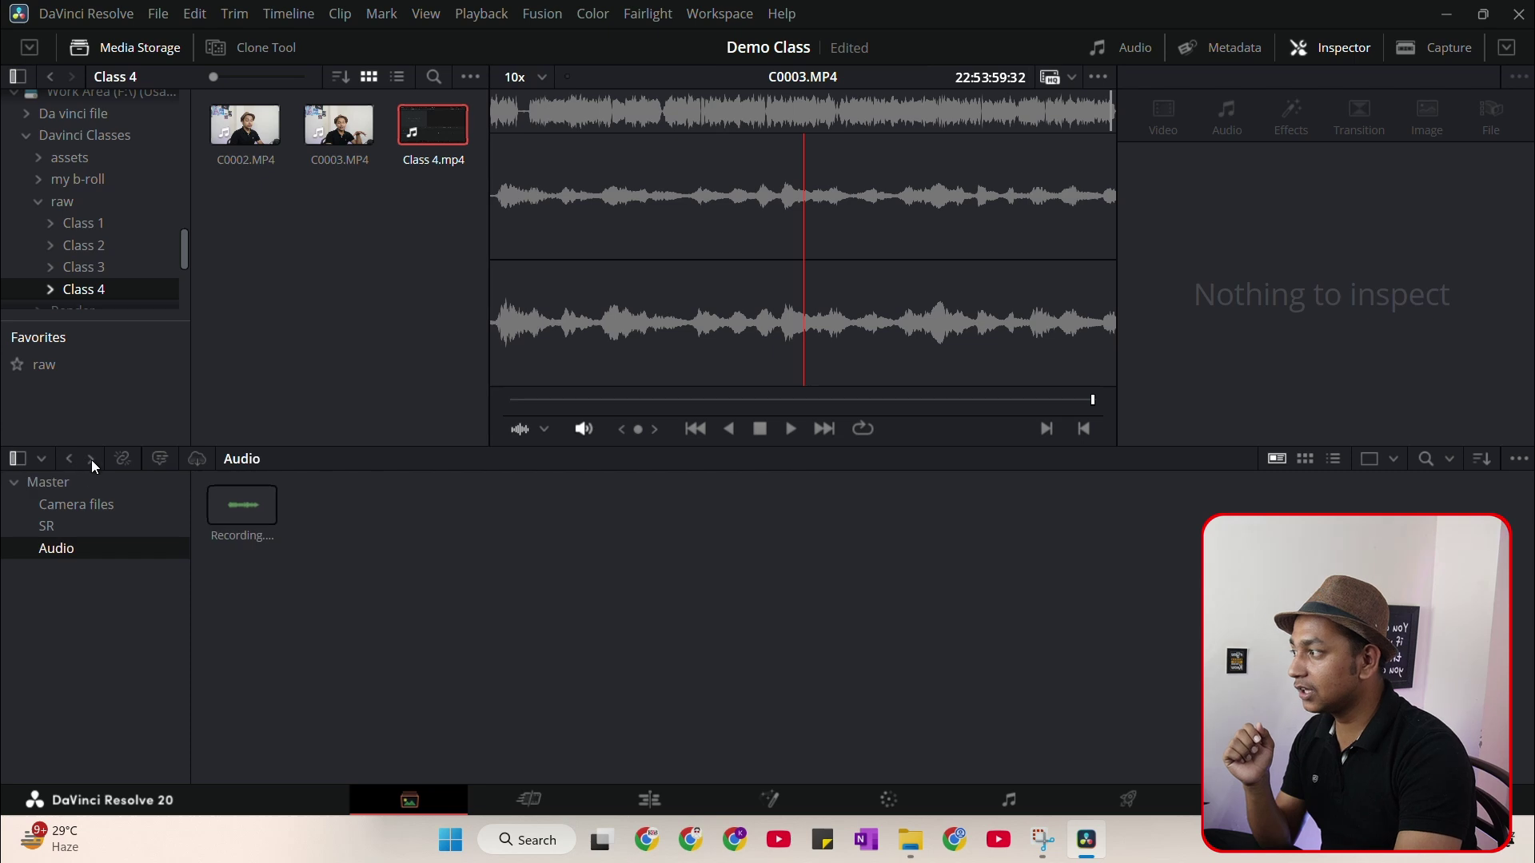
{"action": "left_click", "coordinate": [90, 458]}
{"action": "left_click", "coordinate": [94, 546]}
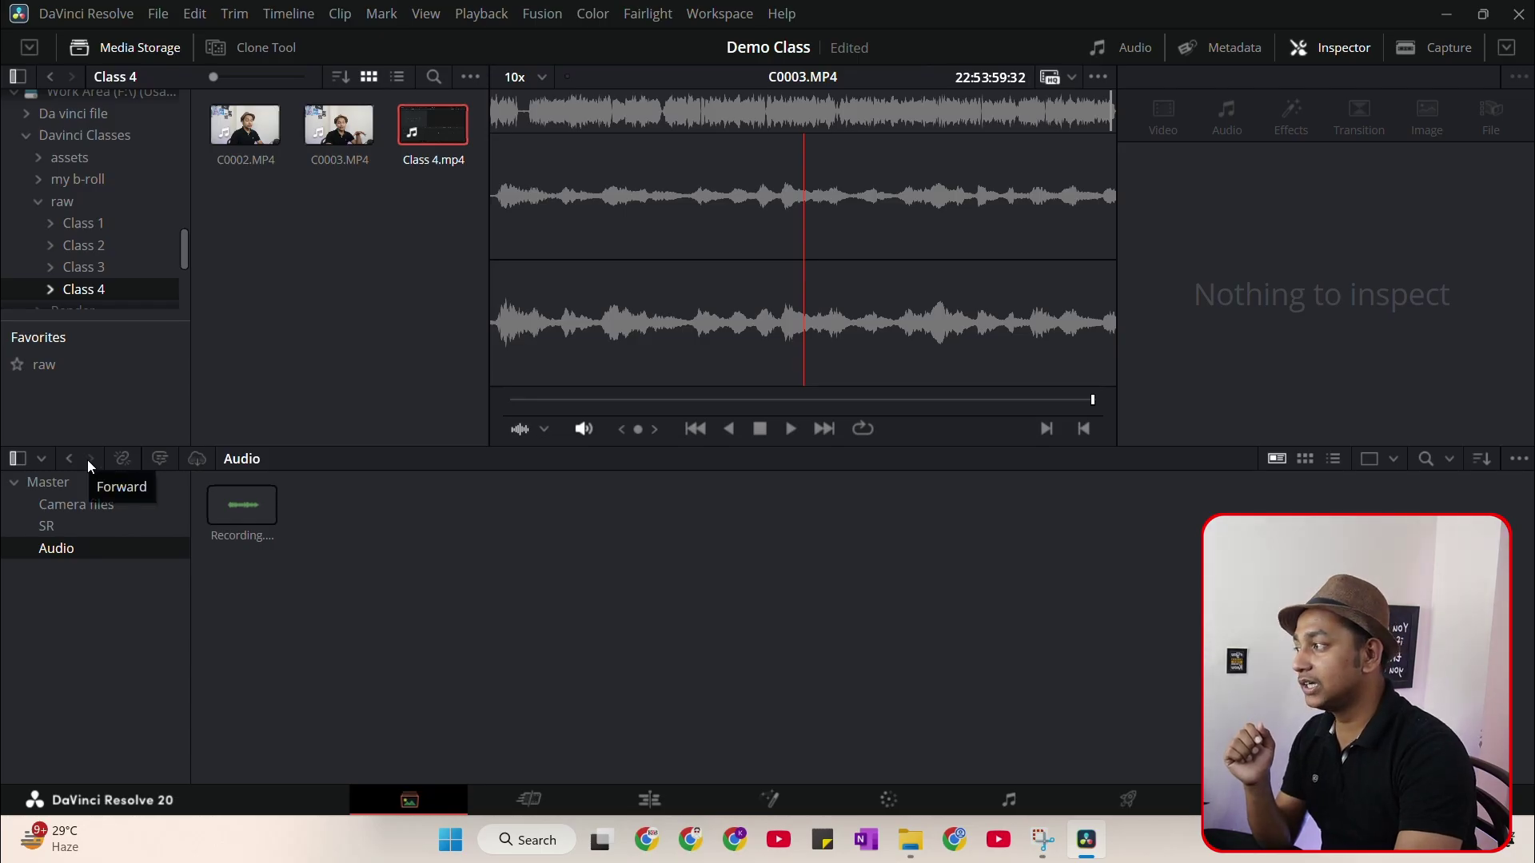
{"action": "left_click", "coordinate": [70, 457]}
{"action": "left_click", "coordinate": [92, 460]}
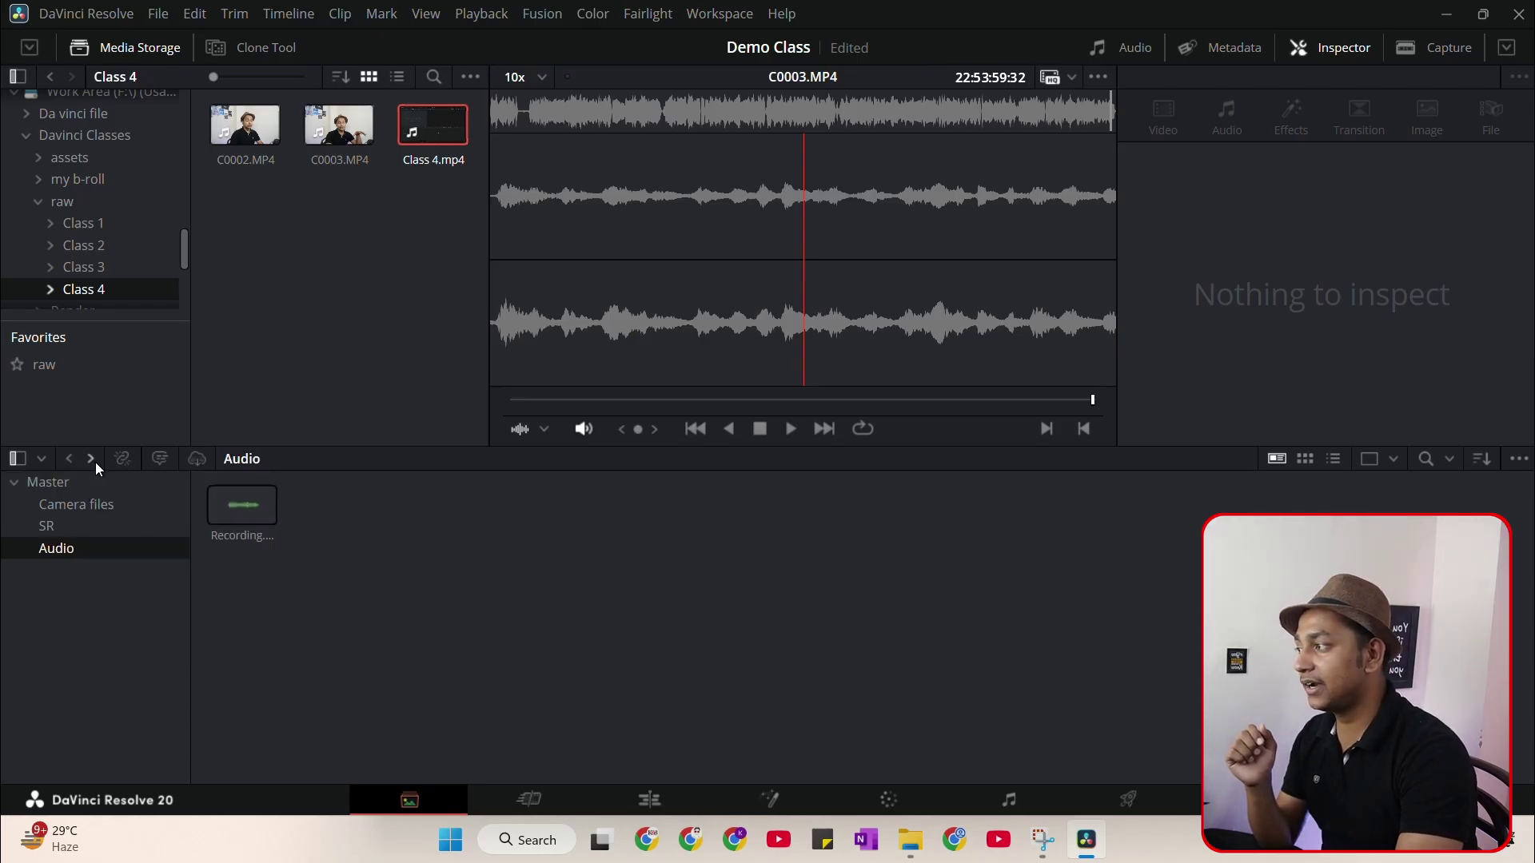
{"action": "left_click", "coordinate": [94, 467]}
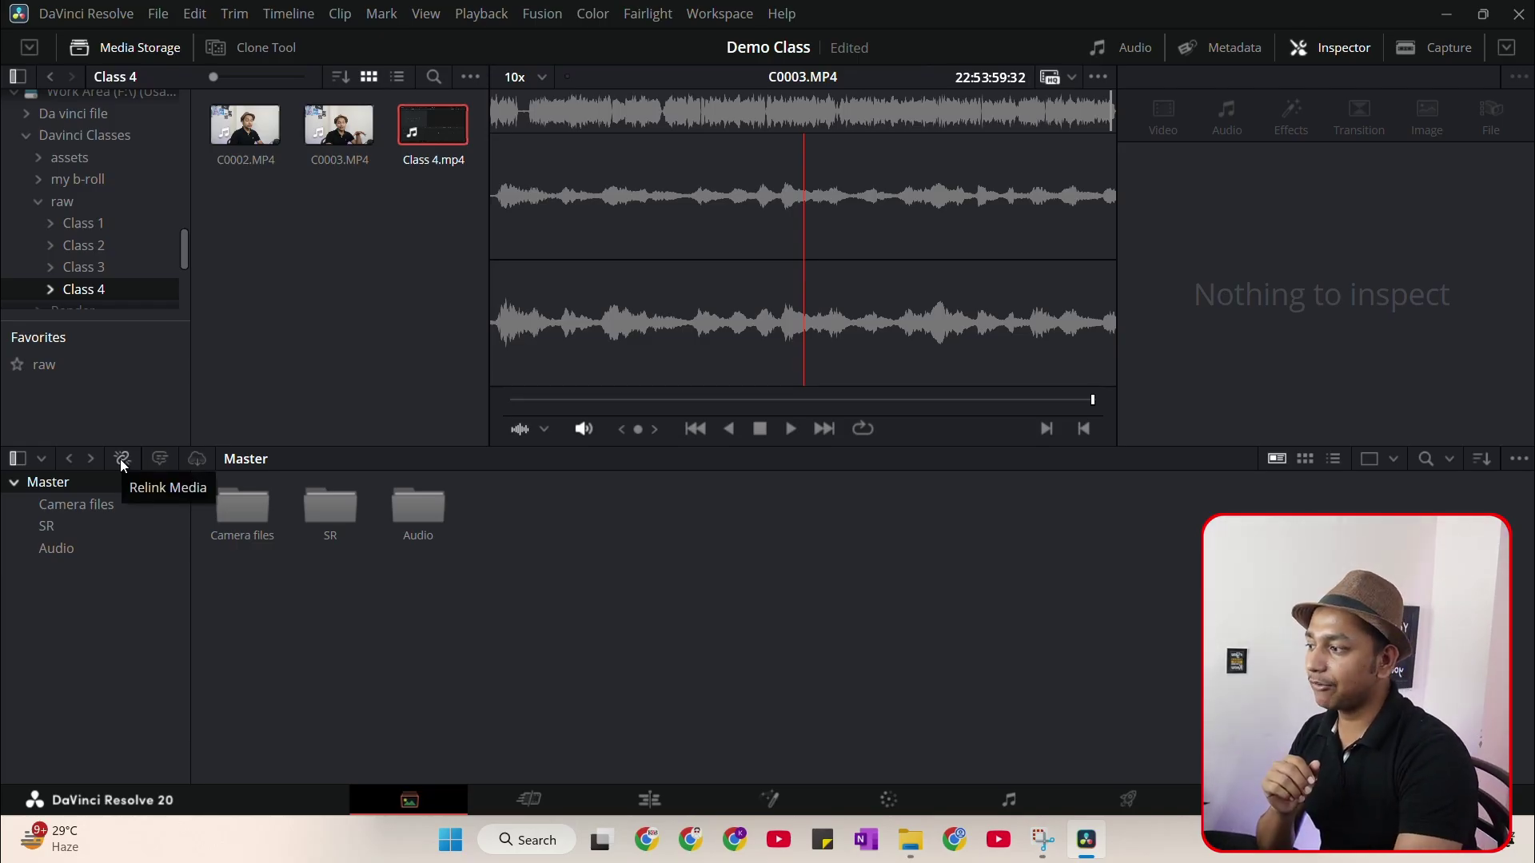
Import 1.jpg from the Downloads folder on drive D in File Explorer into the Master bin, and select it
{"action": "left_click", "coordinate": [911, 839]}
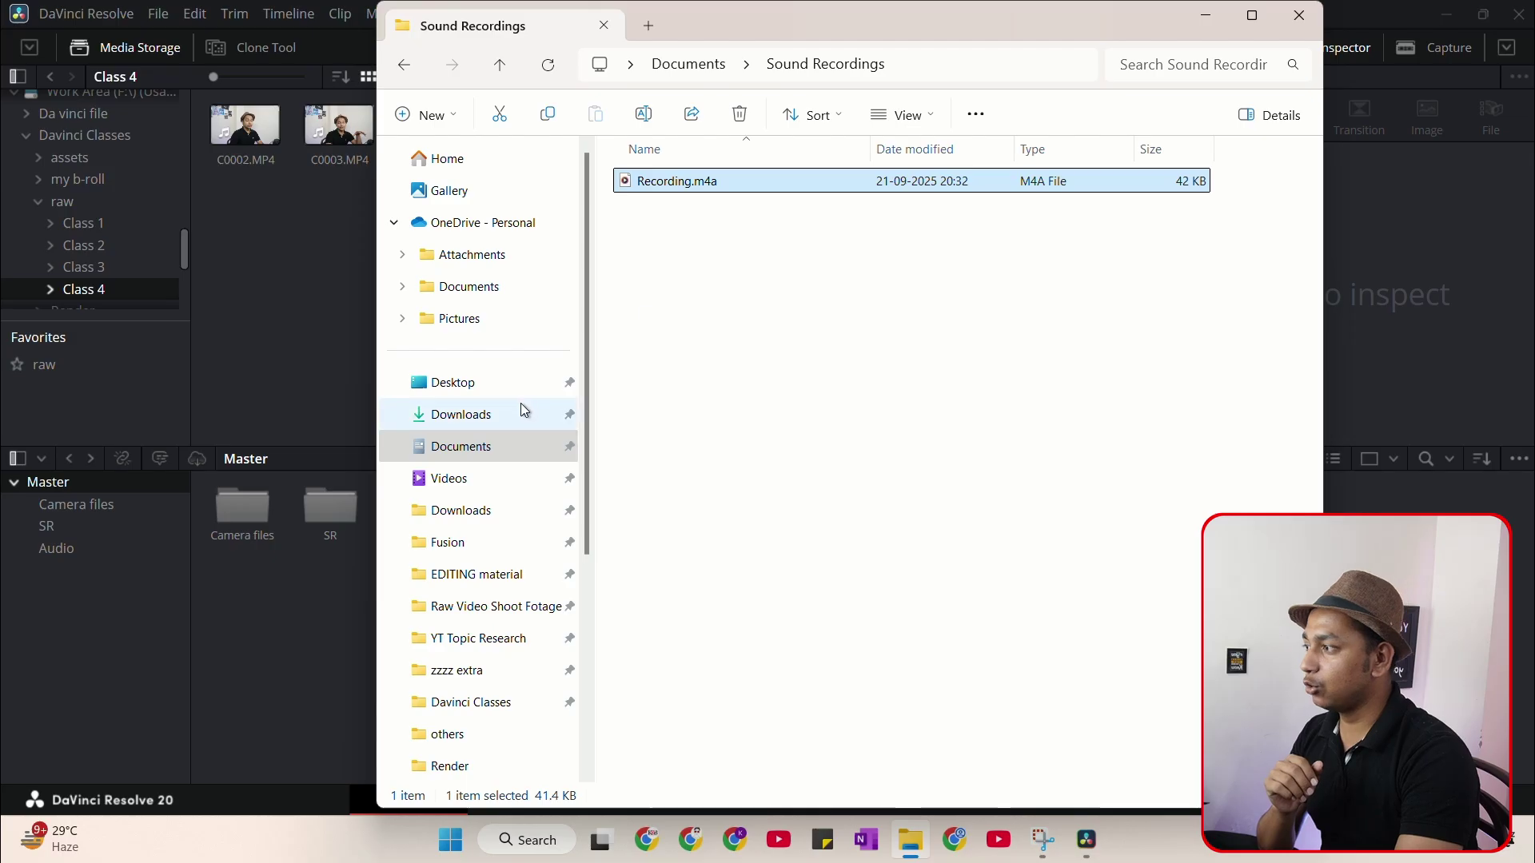
{"action": "left_click", "coordinate": [482, 513]}
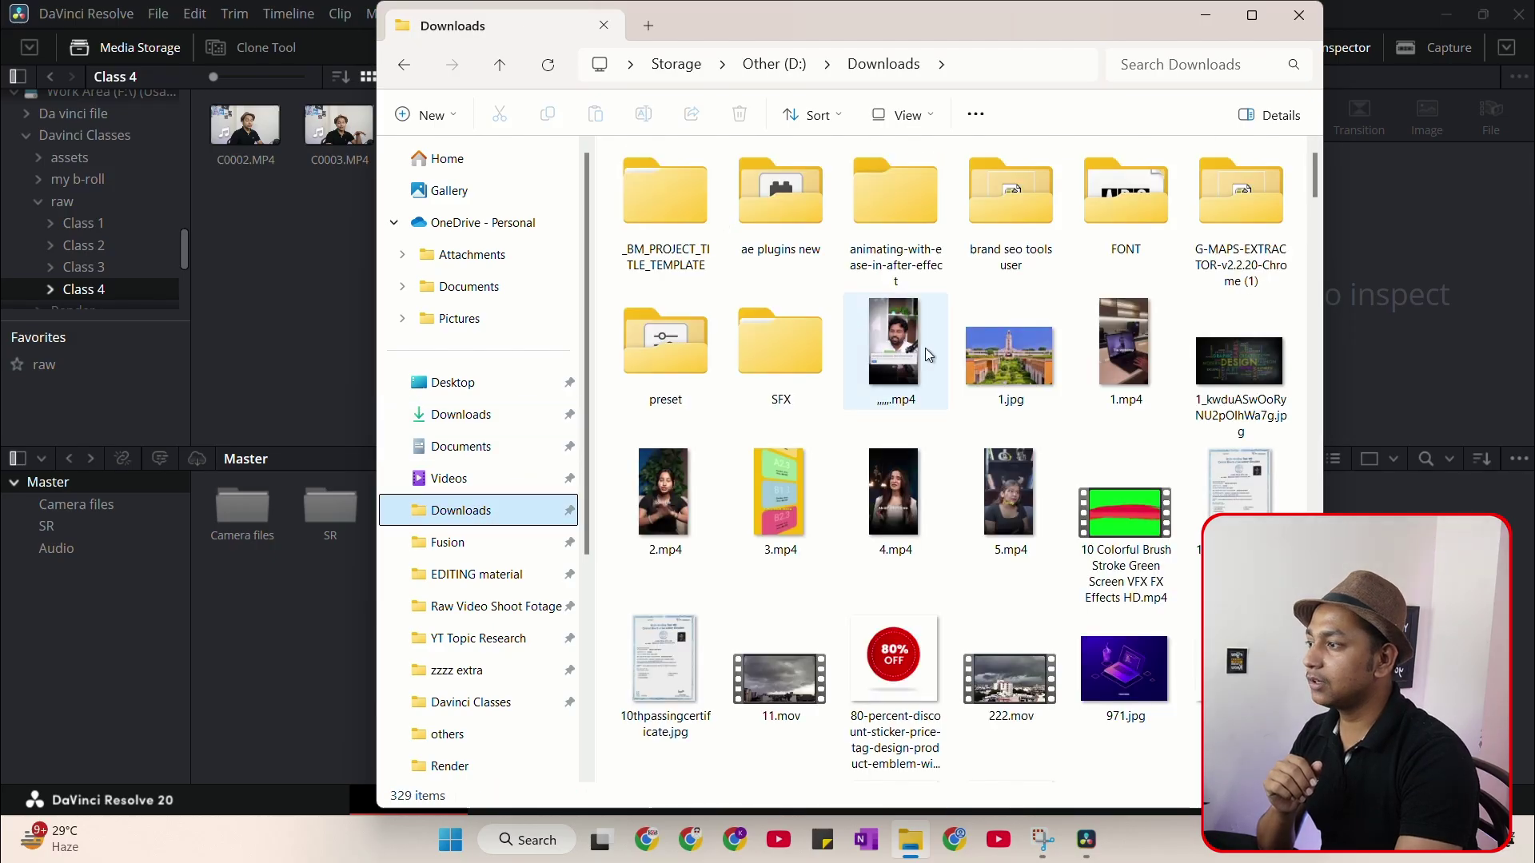
{"action": "left_click_drag", "start_coordinate": [999, 368], "coordinate": [289, 607]}
{"action": "left_click", "coordinate": [520, 502]}
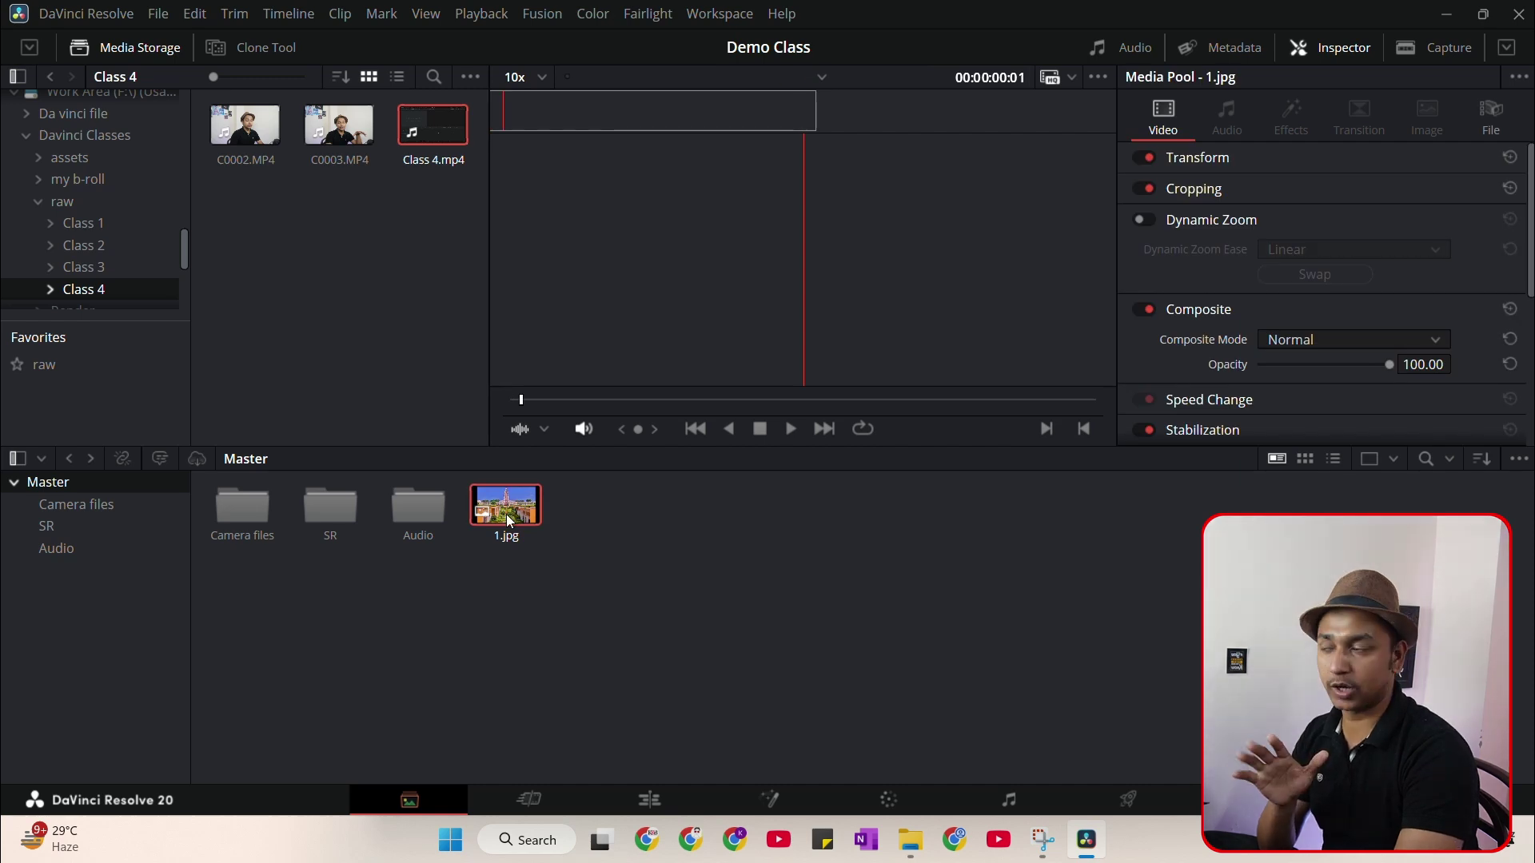
{"action": "left_click", "coordinate": [910, 839]}
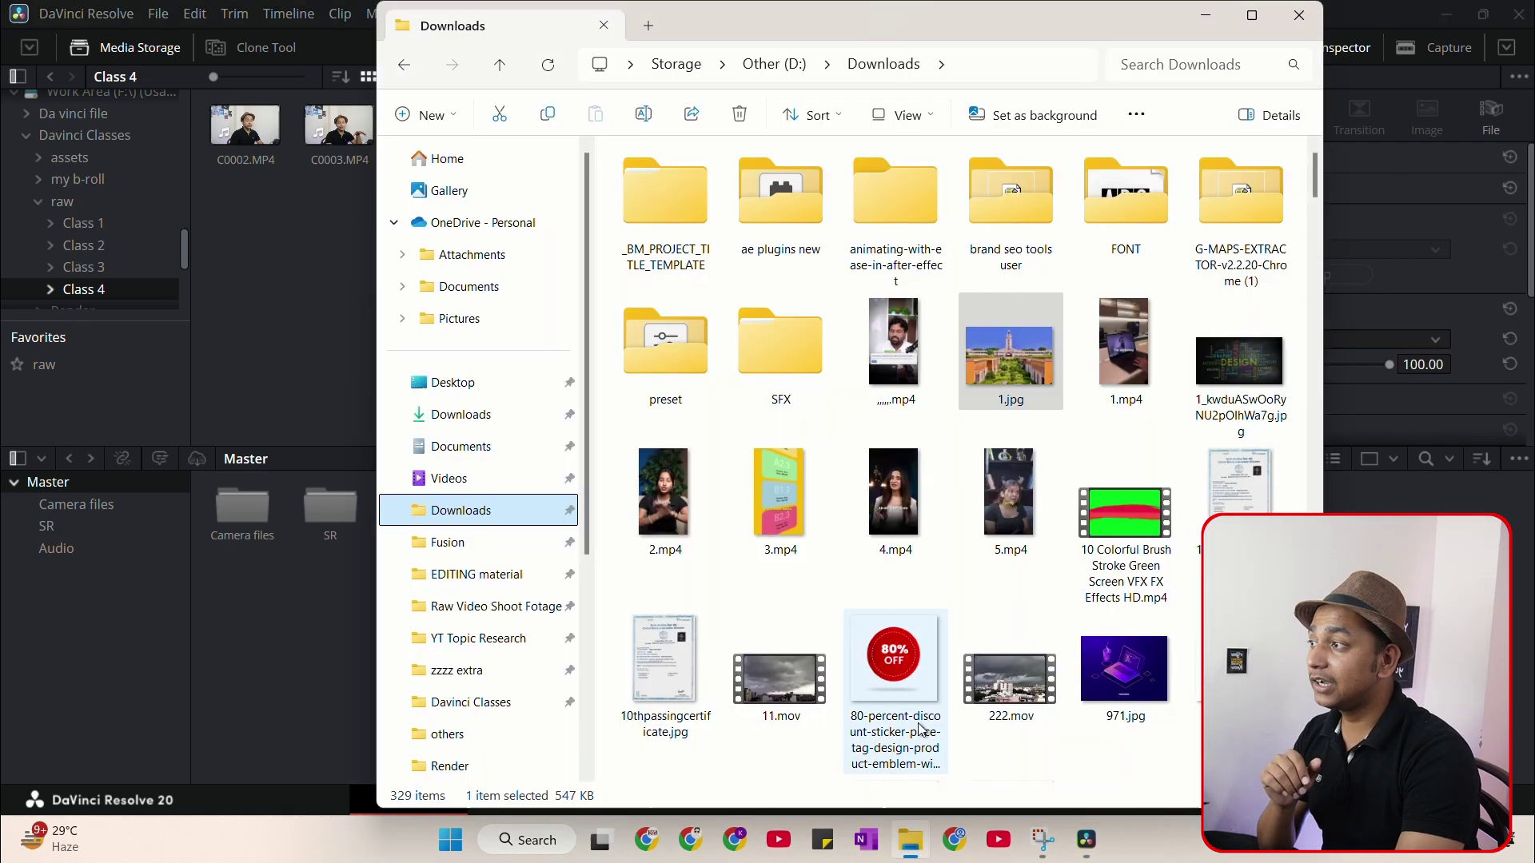
{"action": "left_click", "coordinate": [445, 515]}
{"action": "left_click", "coordinate": [1206, 15]}
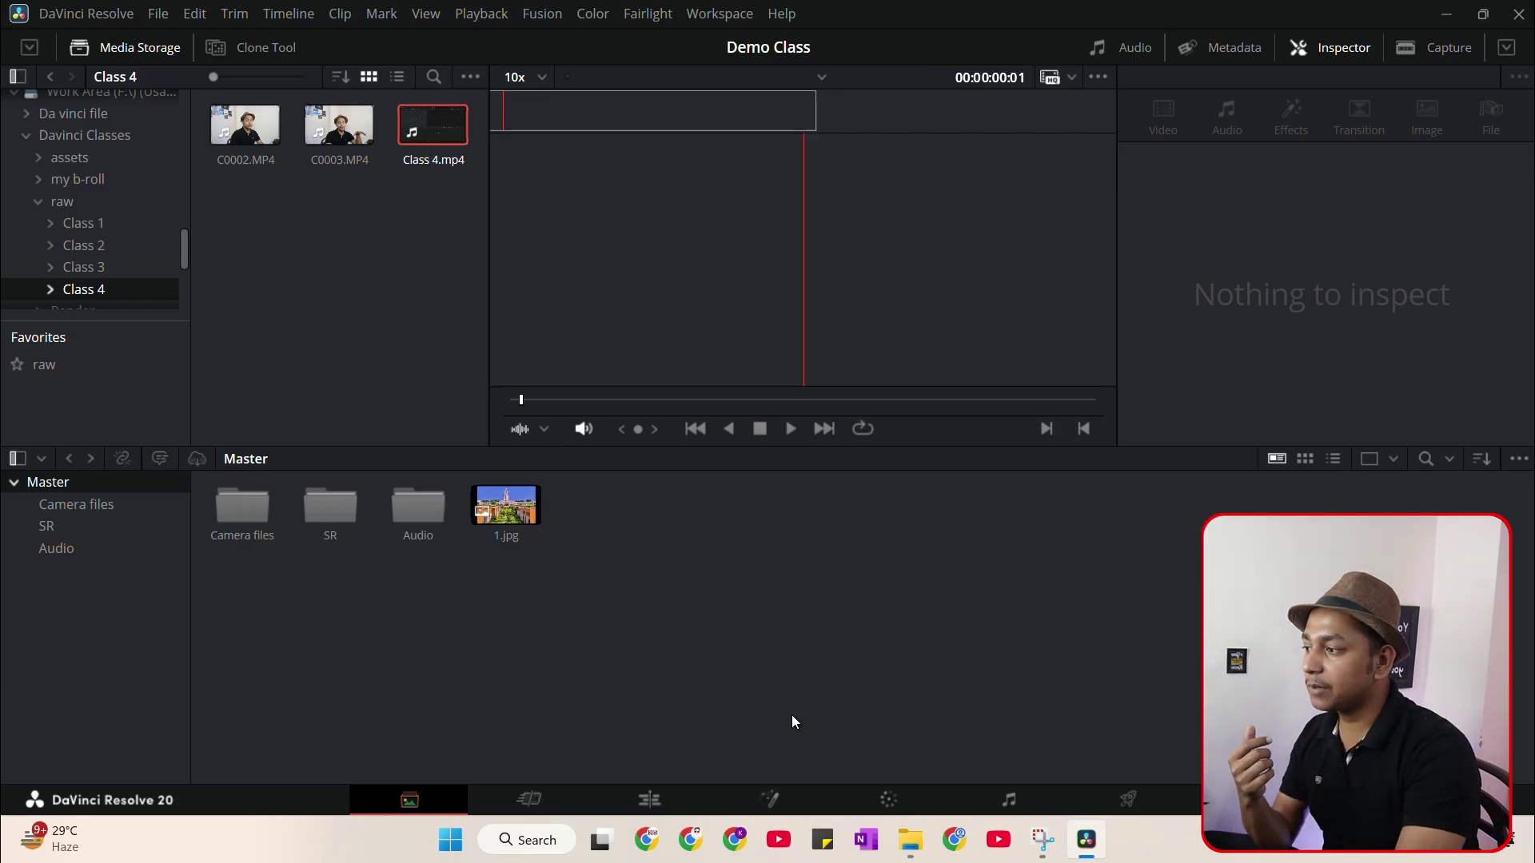
In File Explorer, move 1.jpg from drive D's Downloads folder to the user's default Downloads folder, and return to DaVinci Resolve
{"action": "left_click", "coordinate": [911, 839]}
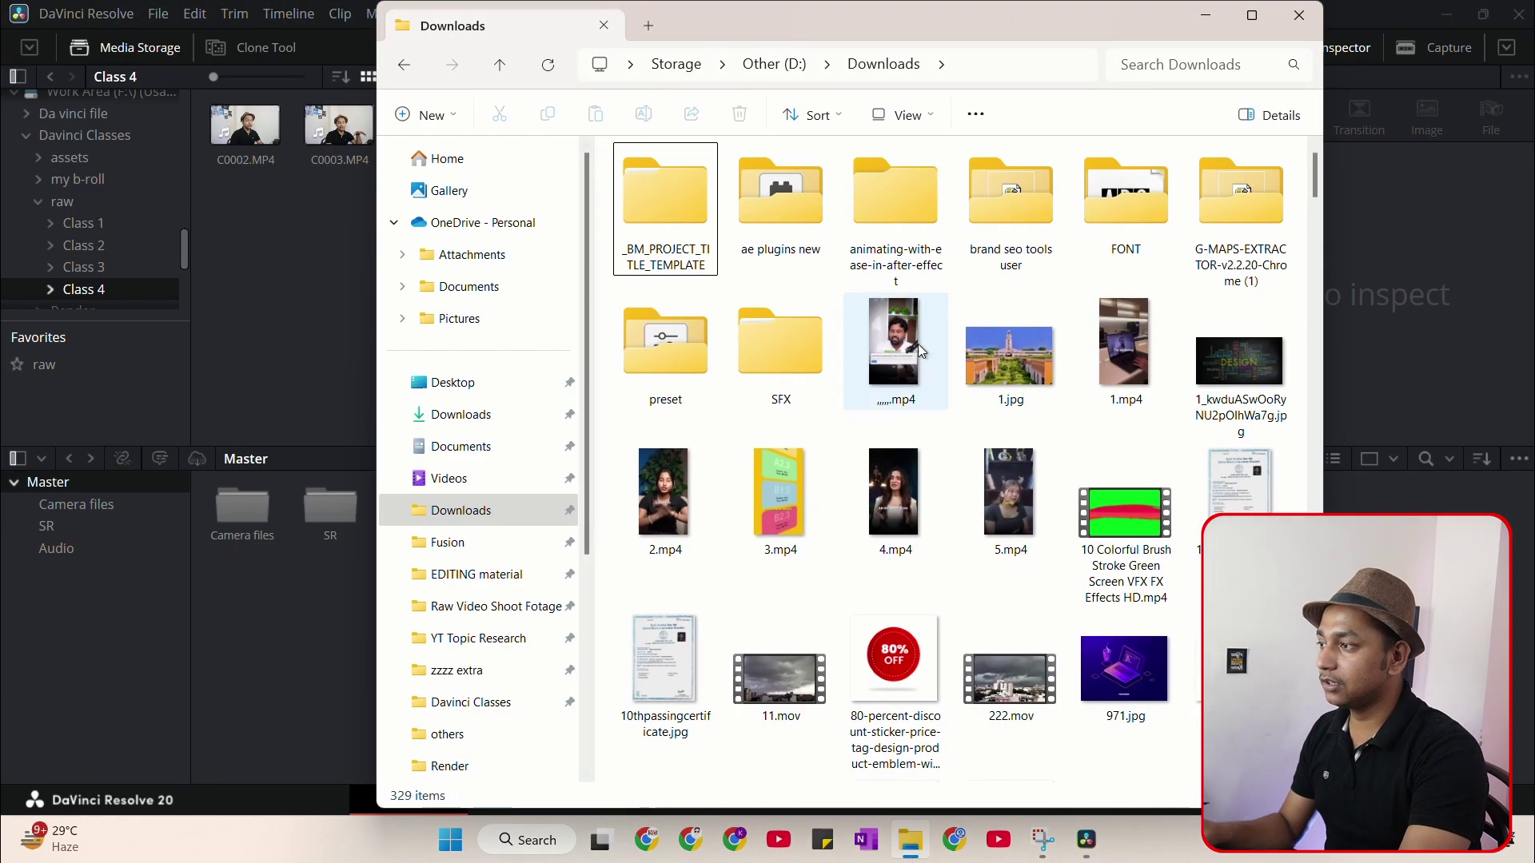
{"action": "left_click", "coordinate": [1025, 342]}
{"action": "key", "text": "ctrl+x"}
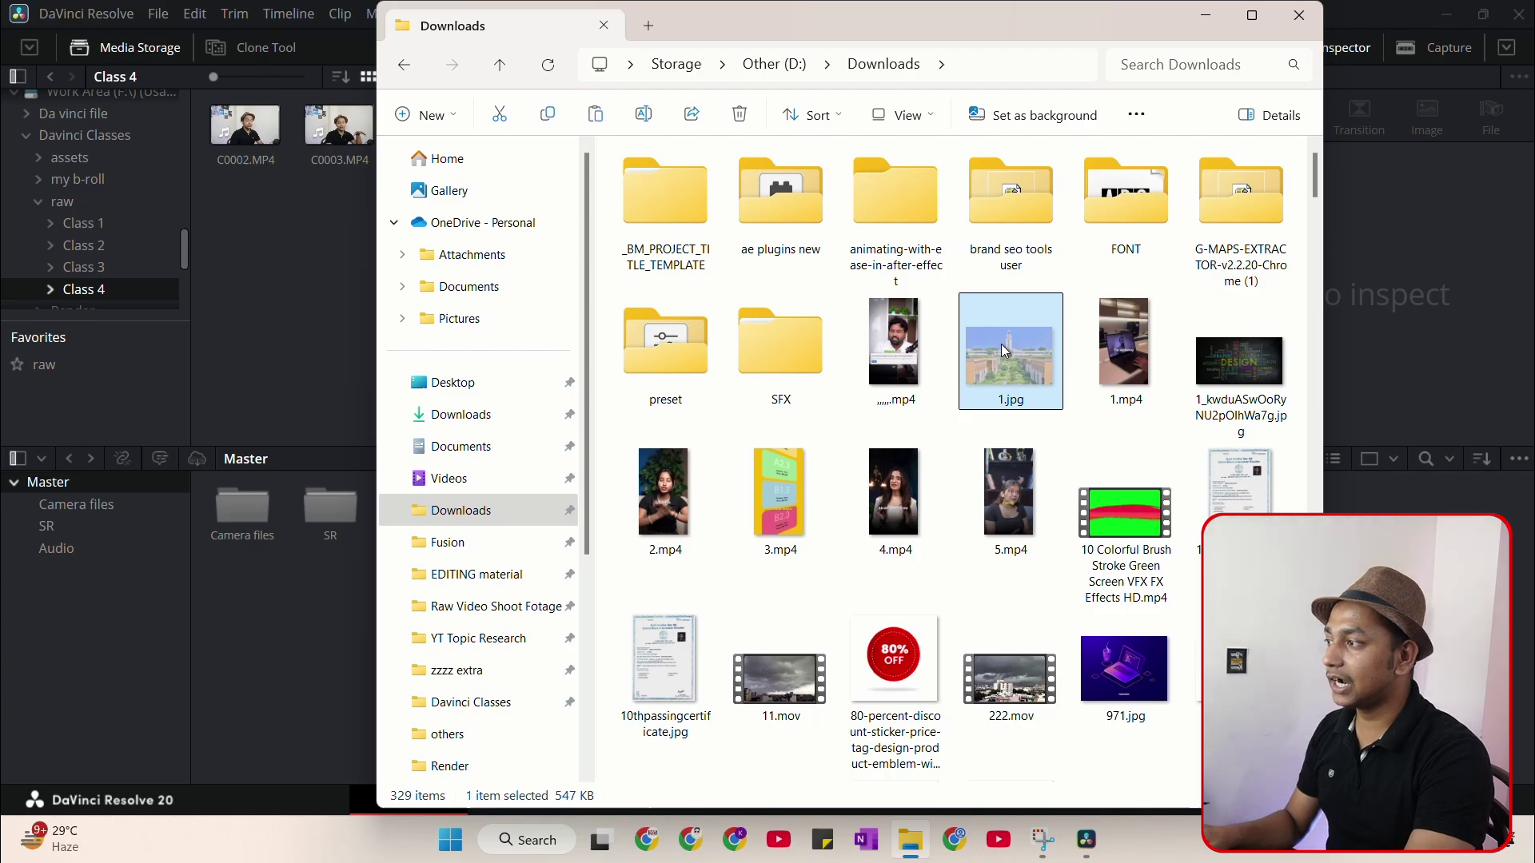
{"action": "left_click", "coordinate": [506, 418]}
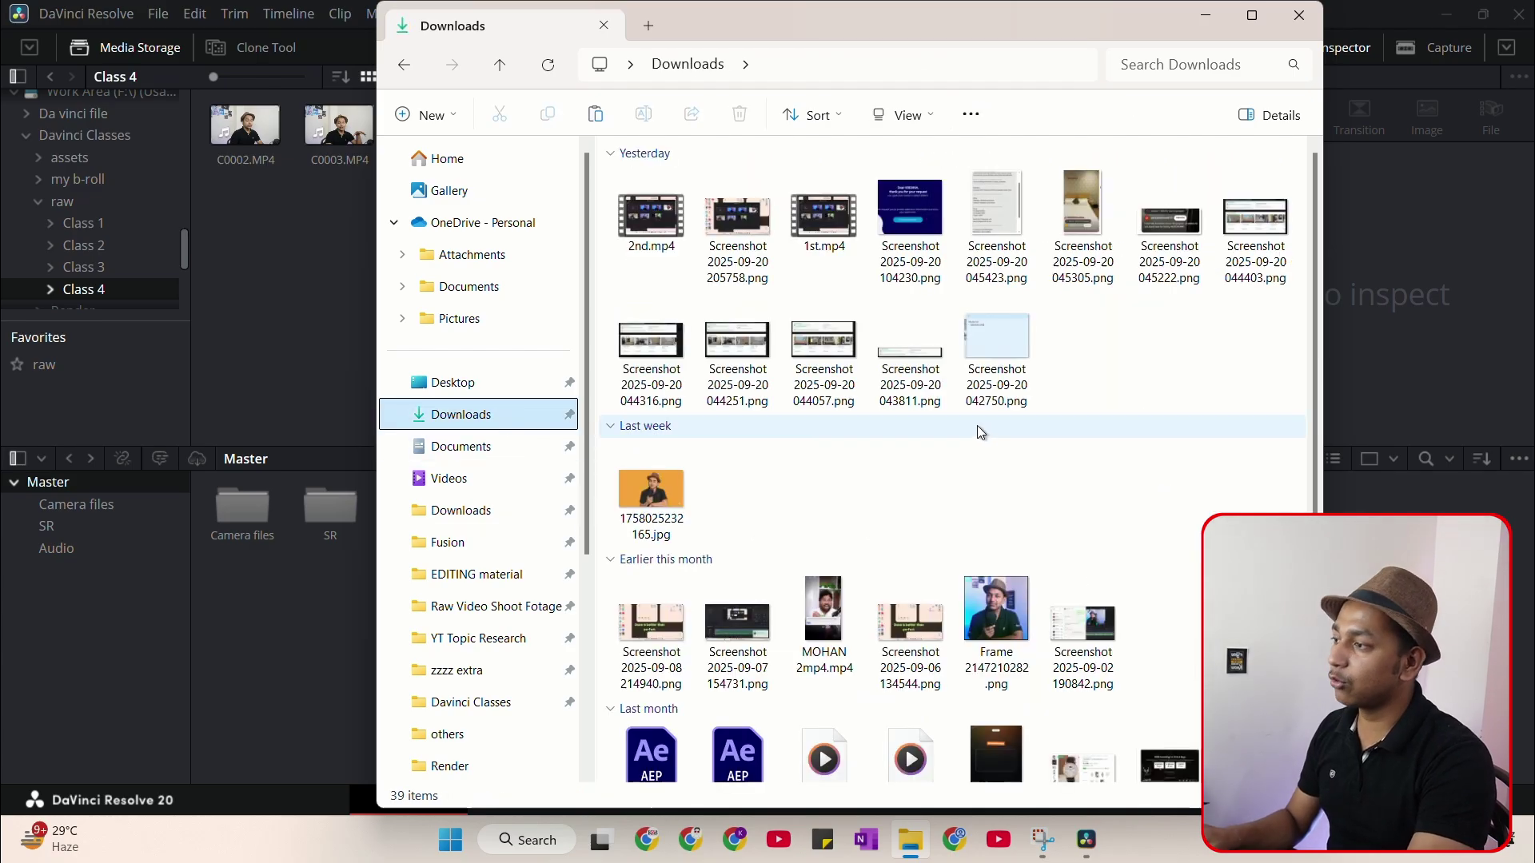
{"action": "key", "text": "ctrl+v"}
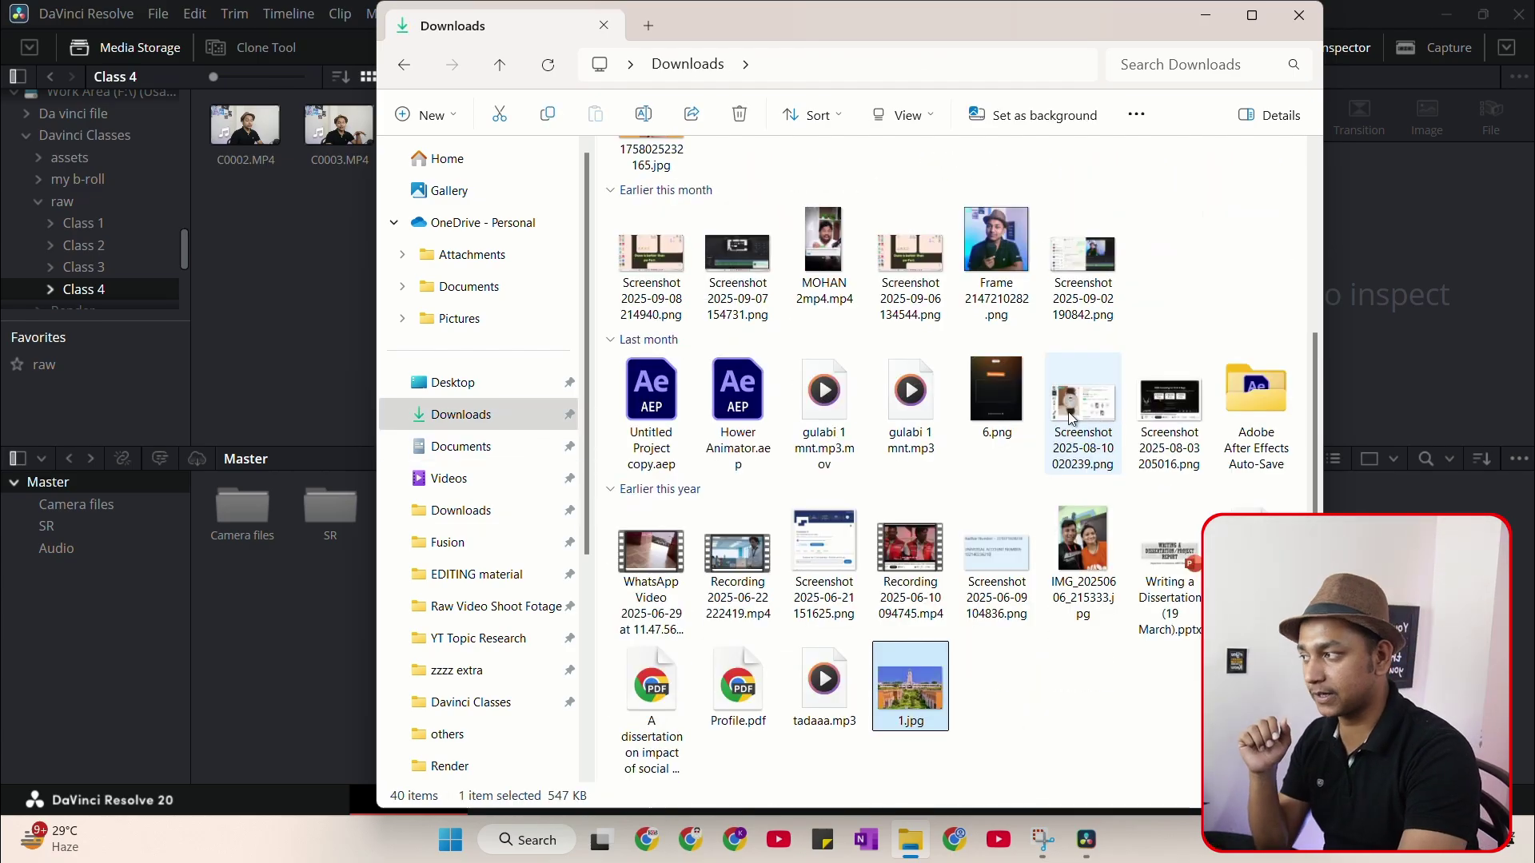
{"action": "left_click", "coordinate": [267, 670]}
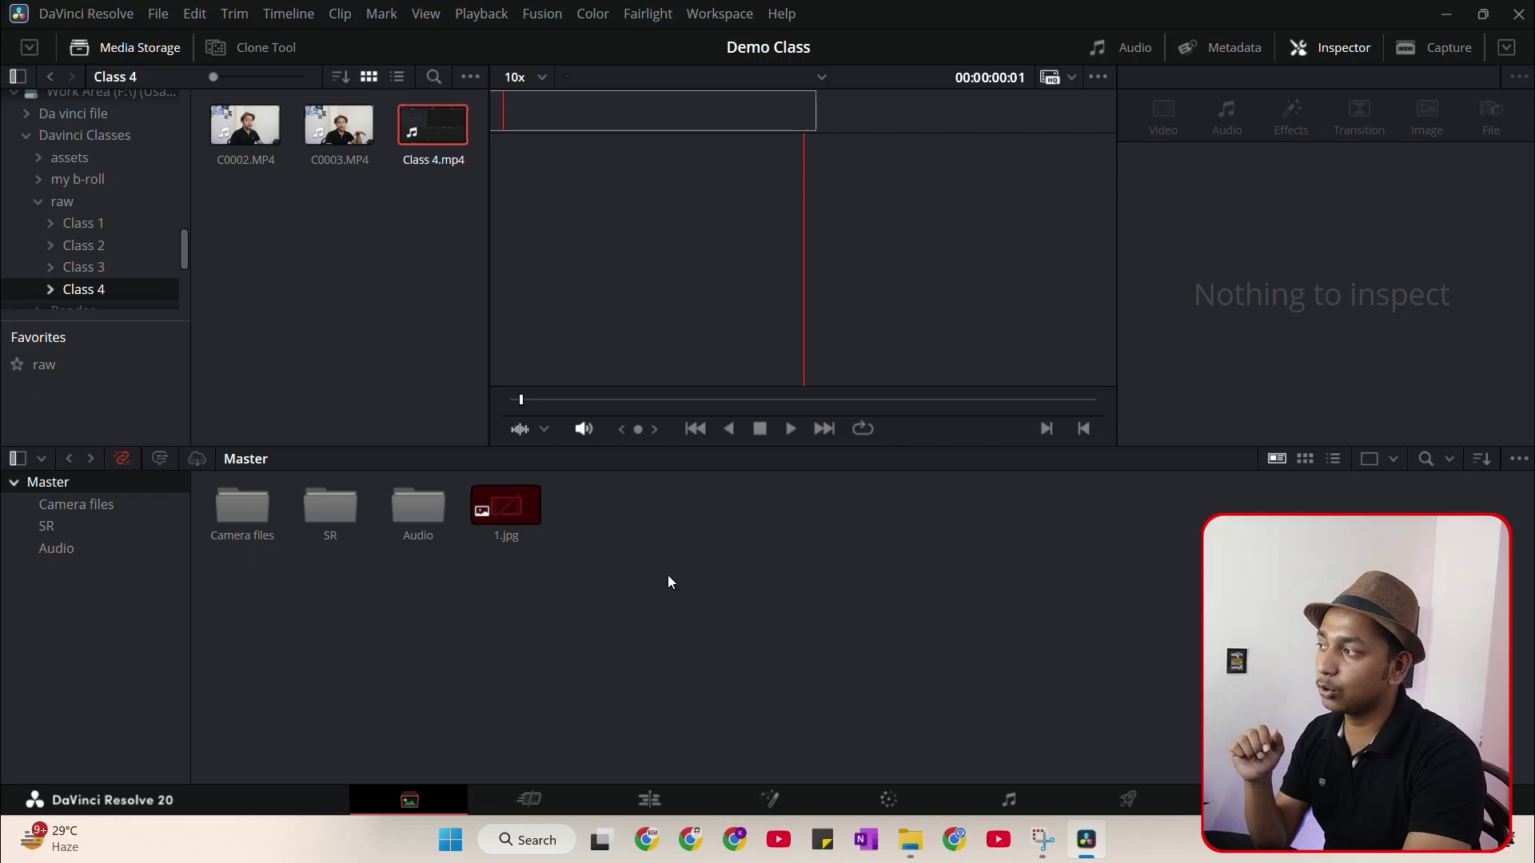
Relink the missing 1.jpg clip, choosing the default Downloads folder as the source folder
{"action": "left_click", "coordinate": [504, 505]}
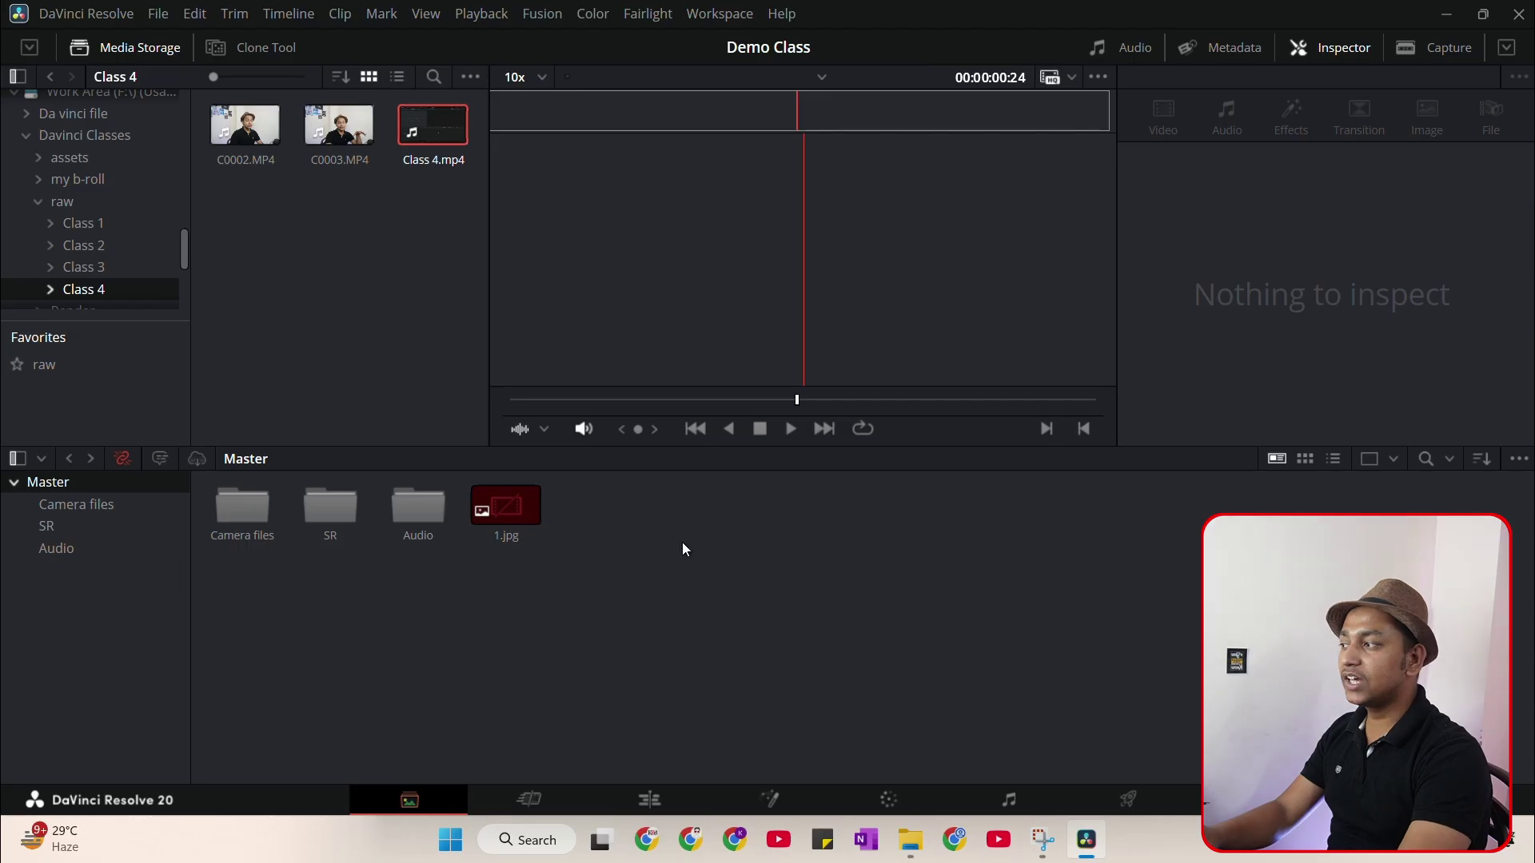
{"action": "left_click", "coordinate": [123, 459]}
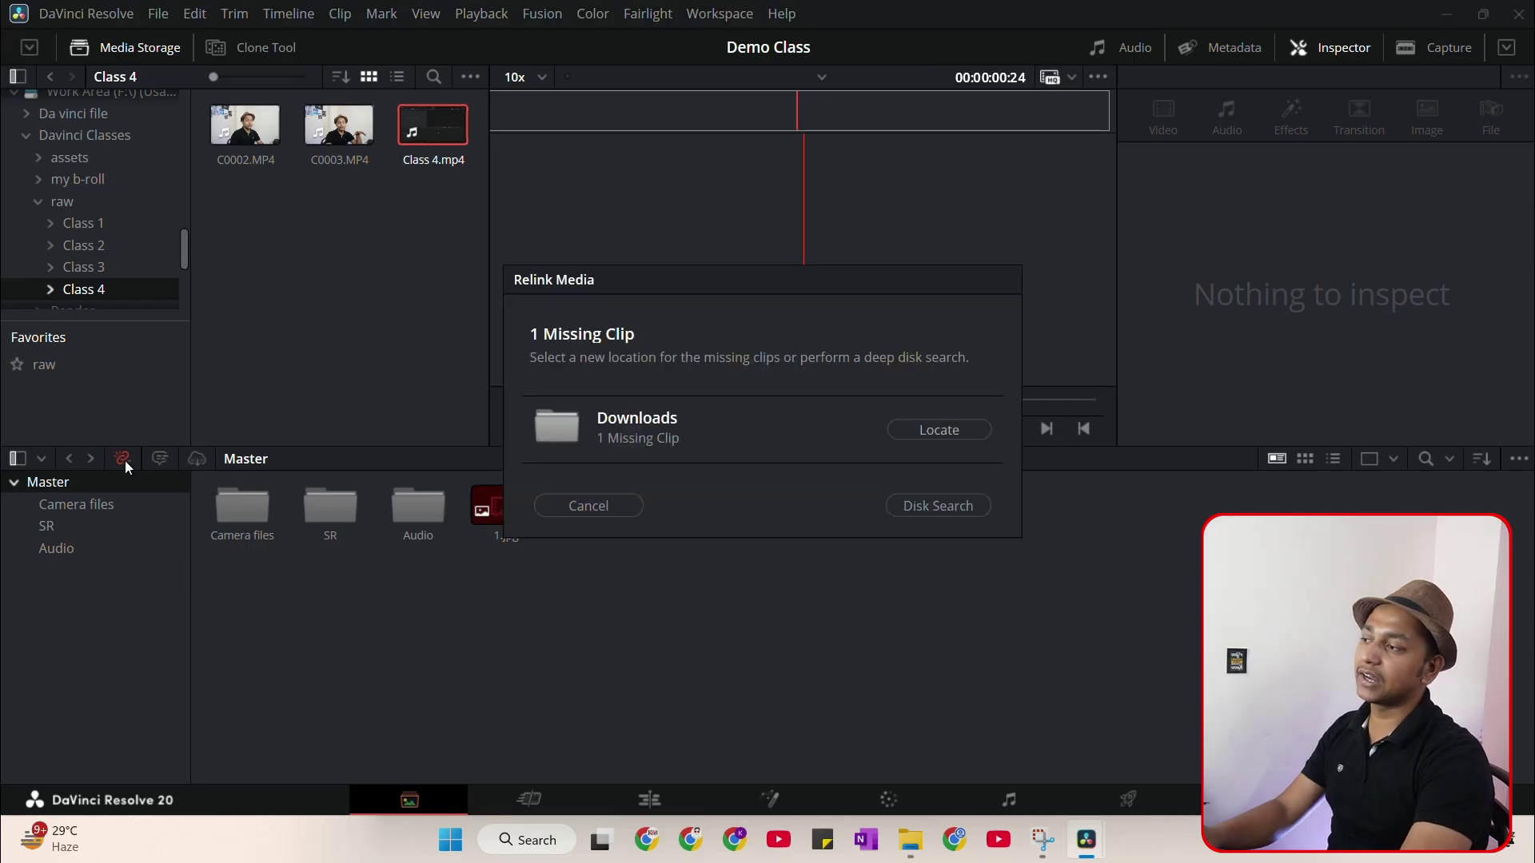
{"action": "left_click", "coordinate": [972, 509]}
{"action": "left_click", "coordinate": [631, 397]}
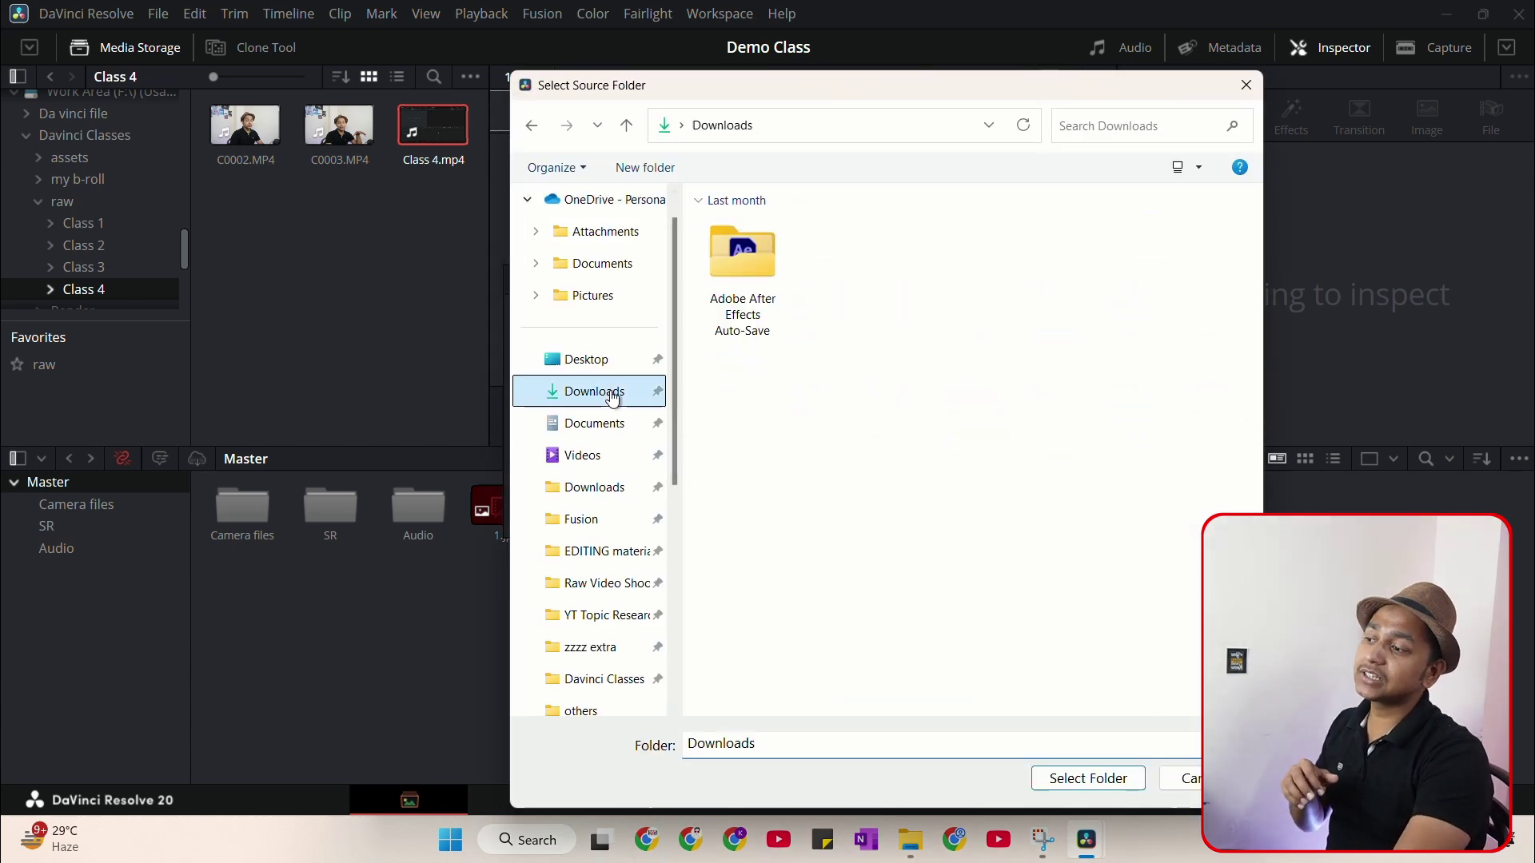
{"action": "left_click", "coordinate": [1087, 777]}
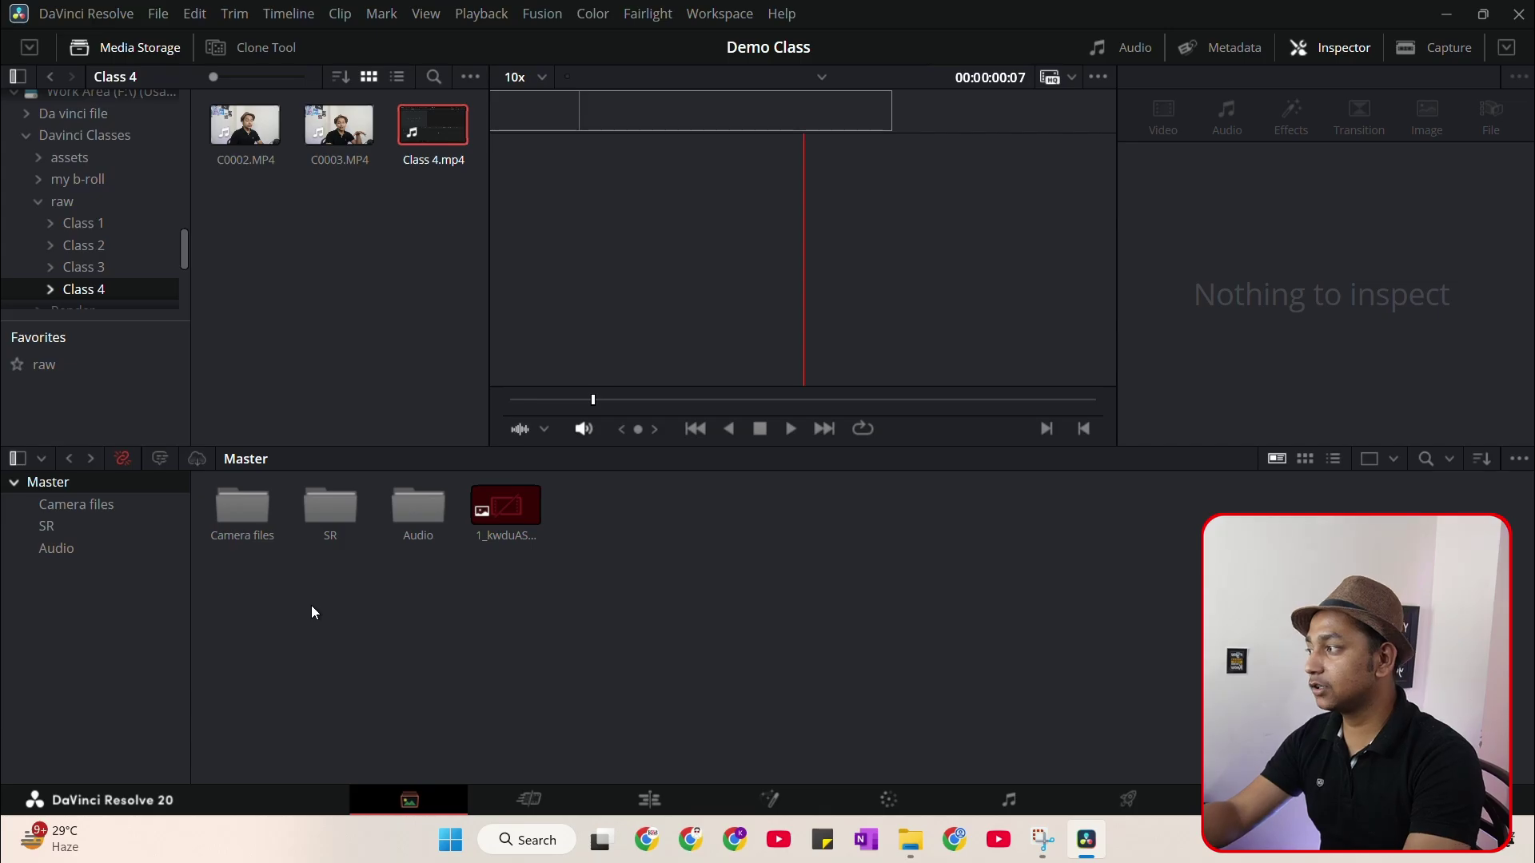
Try to relink the missing clip with a disk search, then cancel the search and leave relinking
{"action": "left_click", "coordinate": [121, 460]}
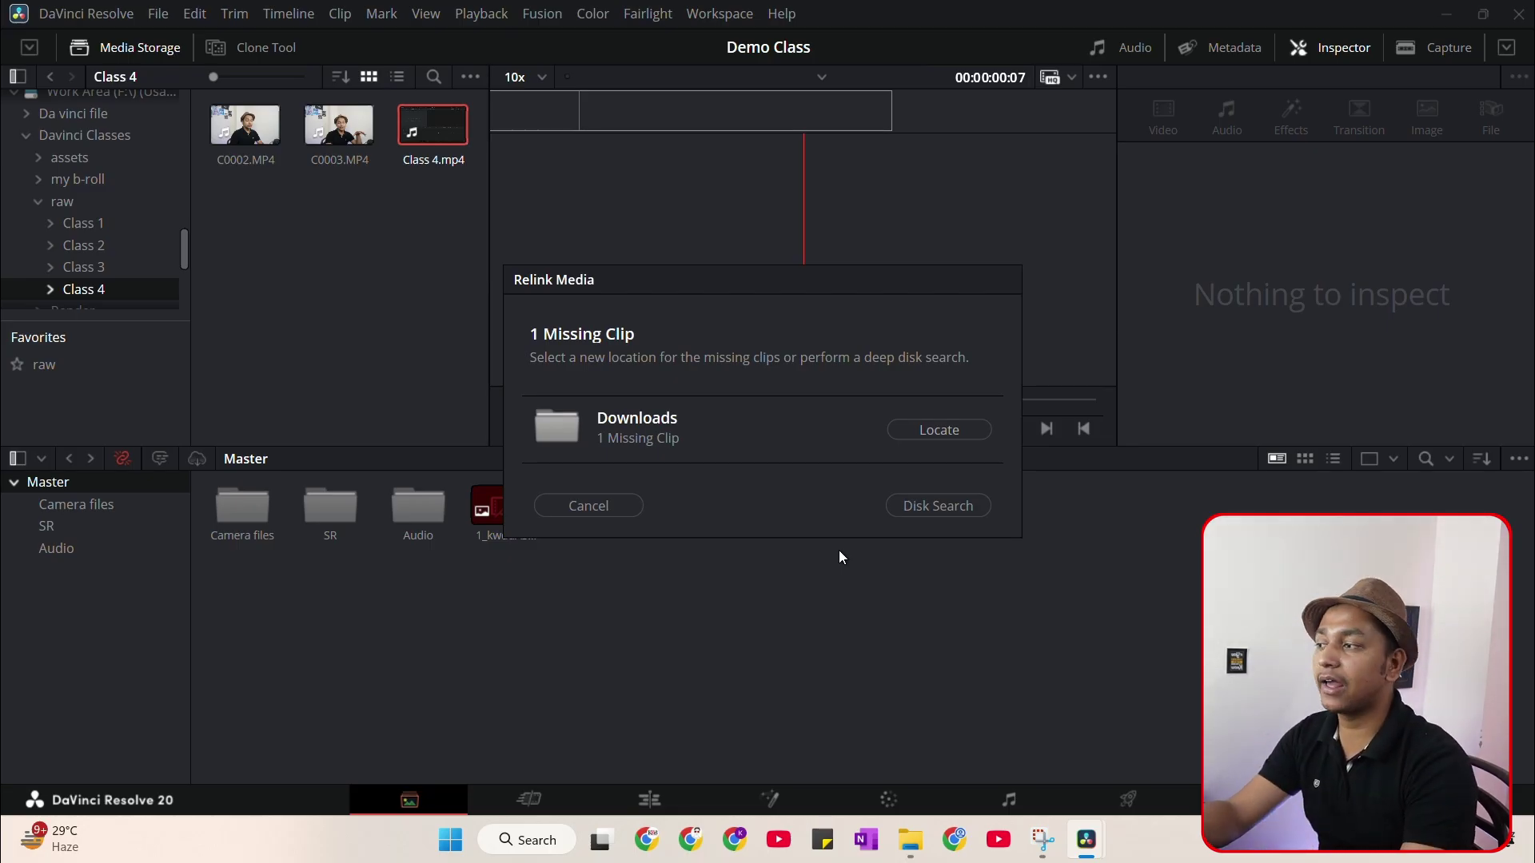
{"action": "left_click", "coordinate": [975, 506]}
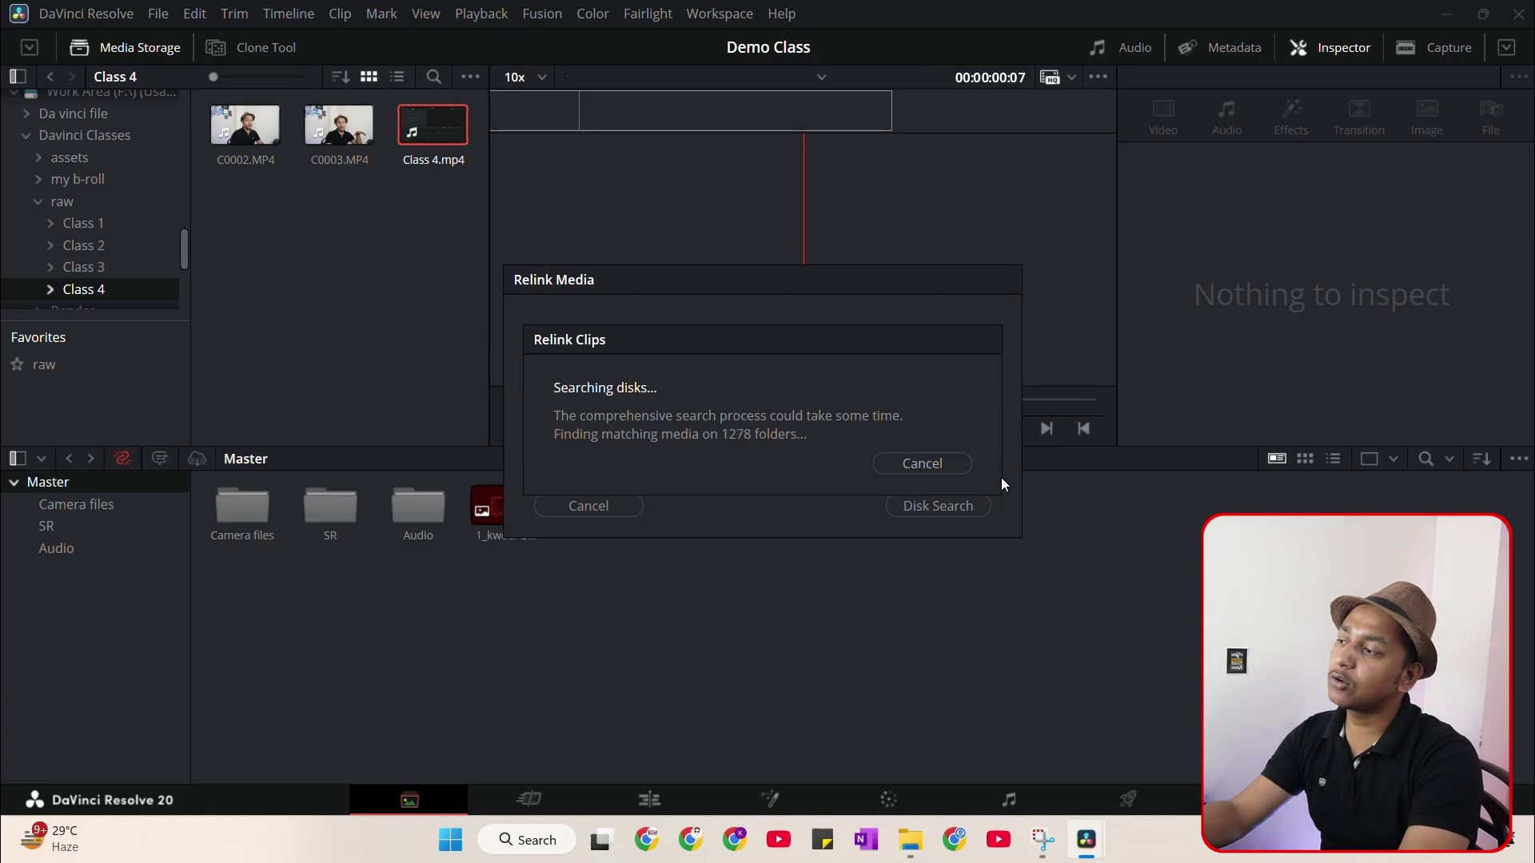
{"action": "left_click", "coordinate": [947, 467]}
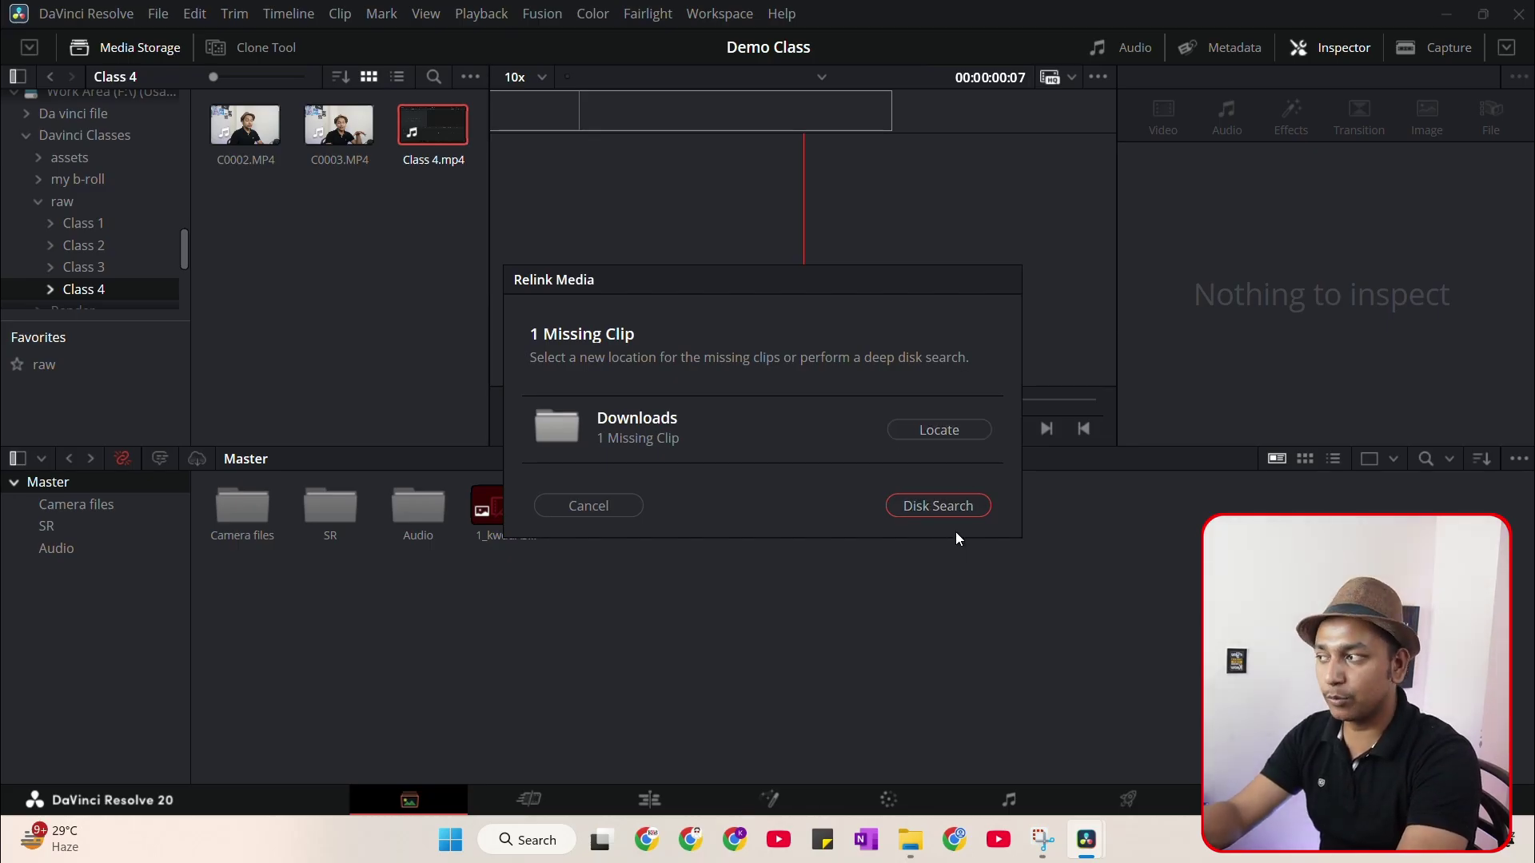
{"action": "left_click", "coordinate": [601, 504]}
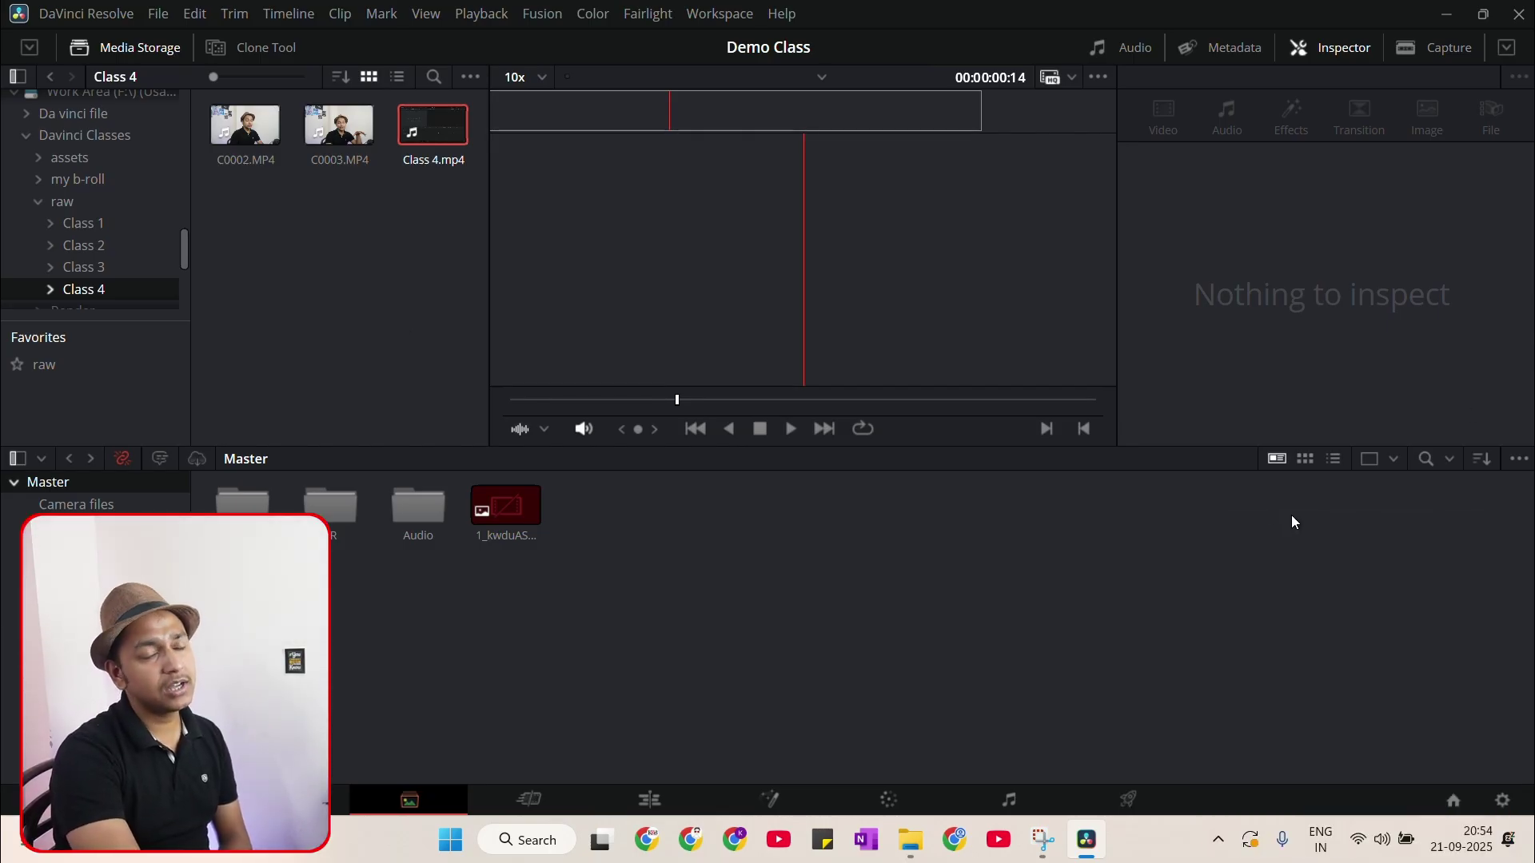
Open the Camera files bin, select C0003.MP4, and view the clips as thumbnails and as a list with its further metadata columns
{"action": "double_click", "coordinate": [242, 503]}
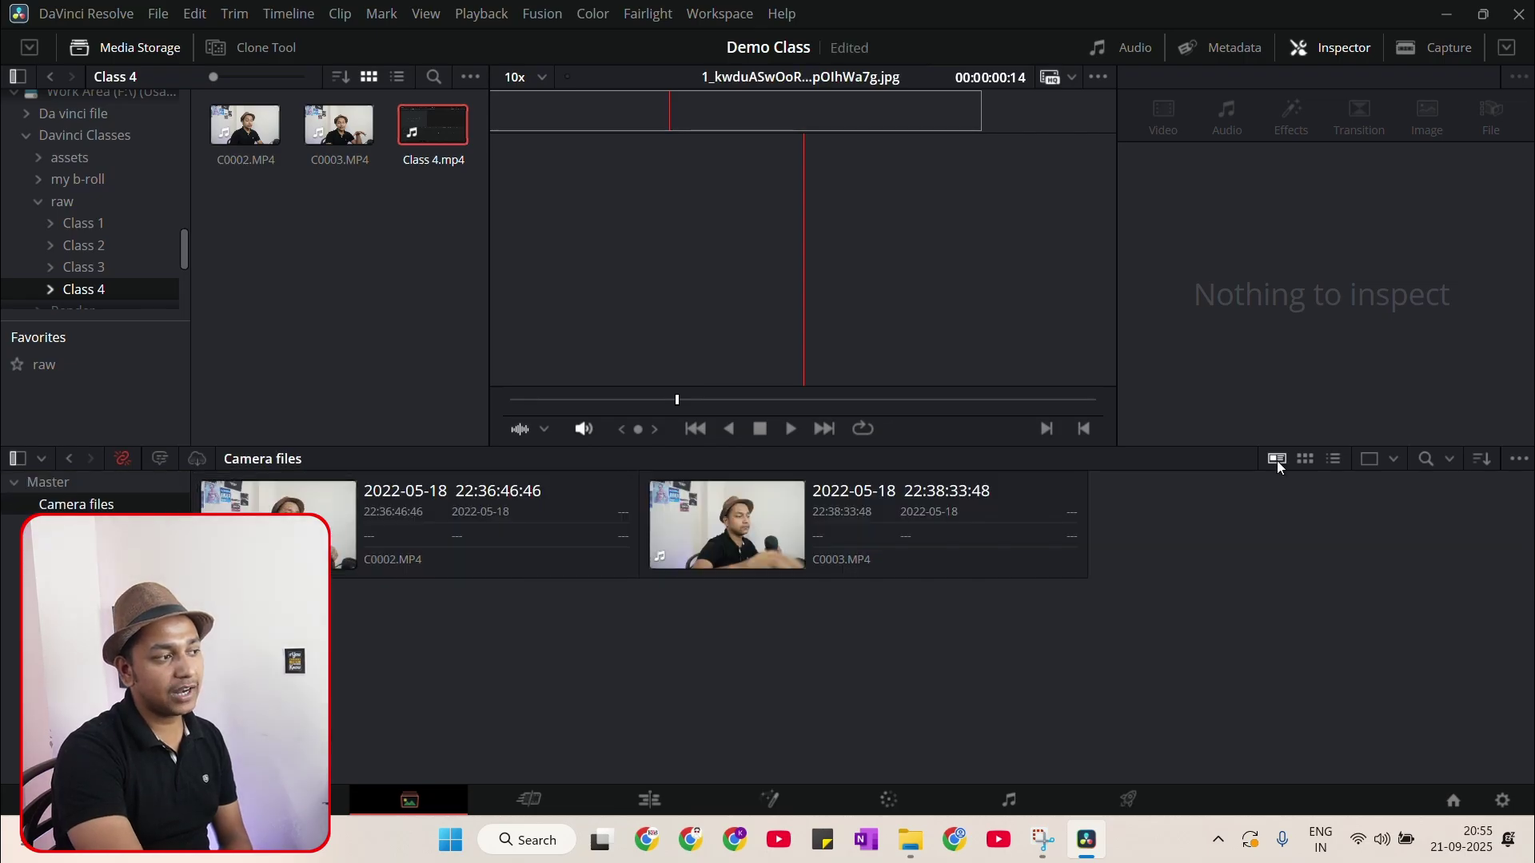
{"action": "left_click", "coordinate": [732, 552]}
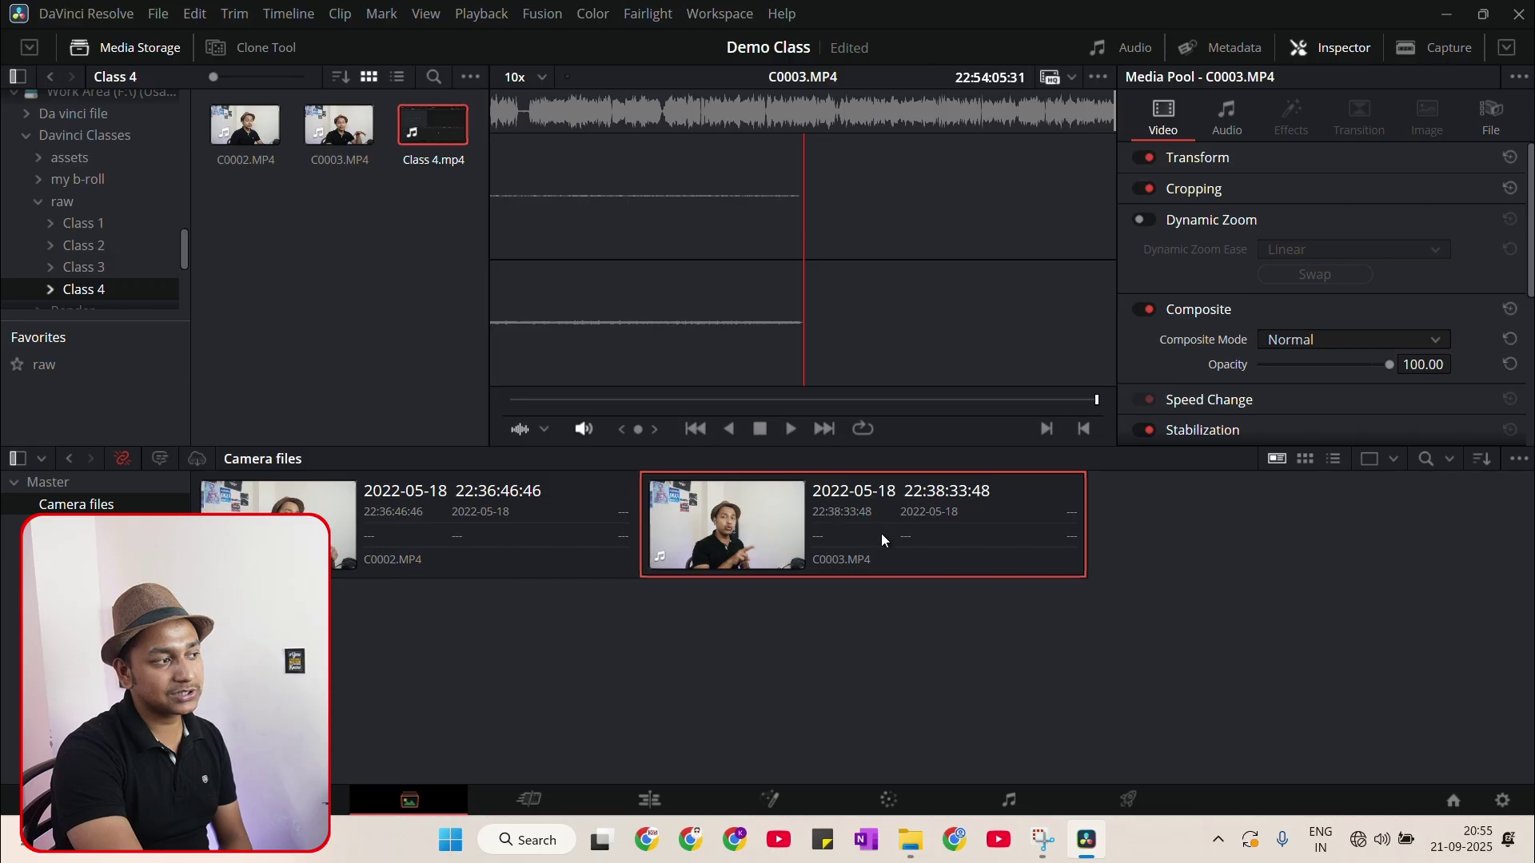
{"action": "left_click", "coordinate": [1303, 460]}
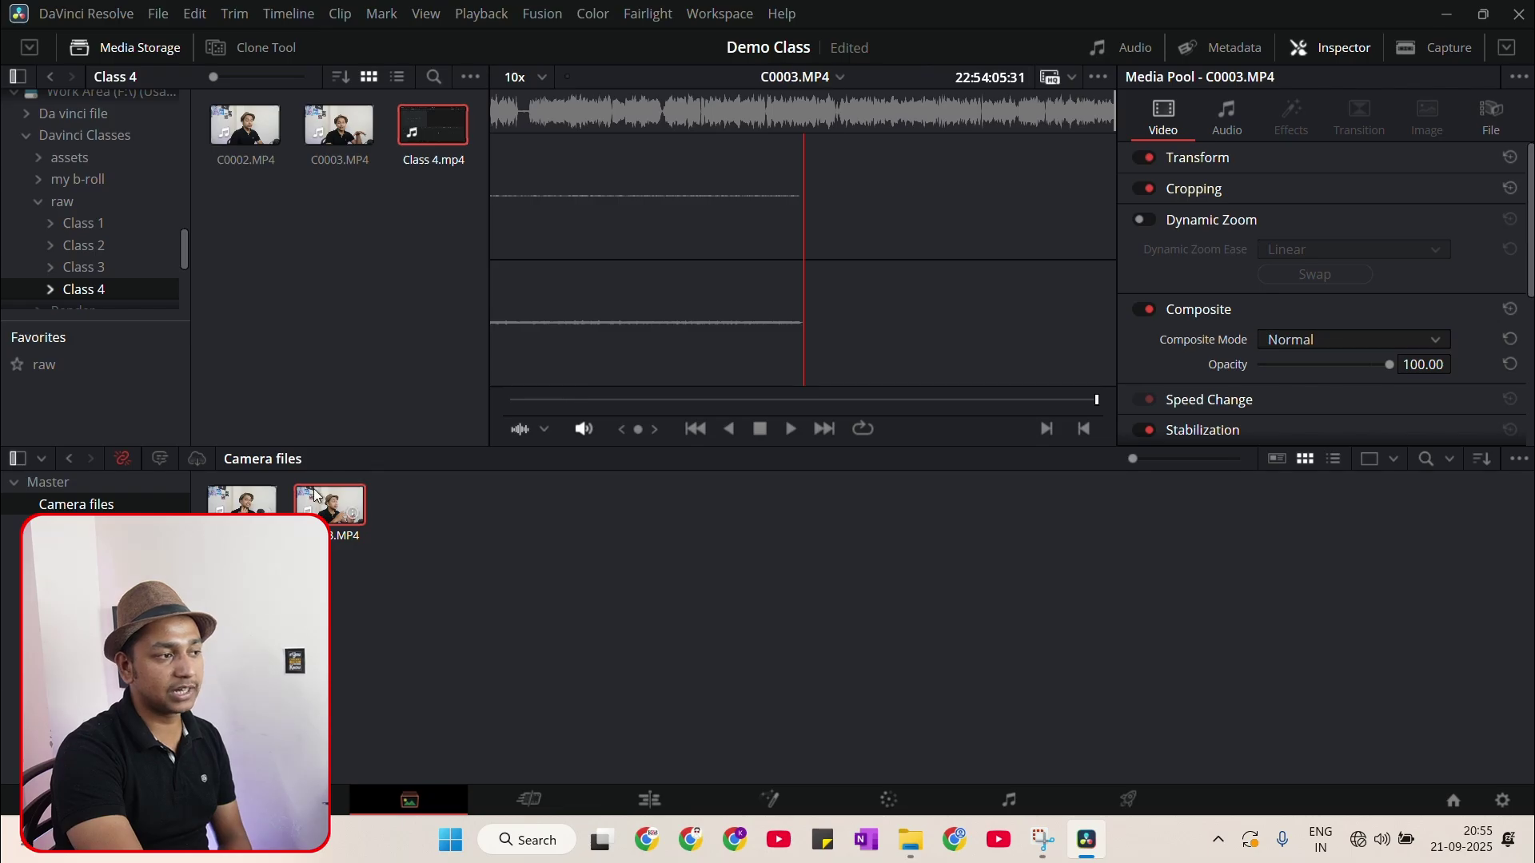
{"action": "left_click", "coordinate": [1331, 460]}
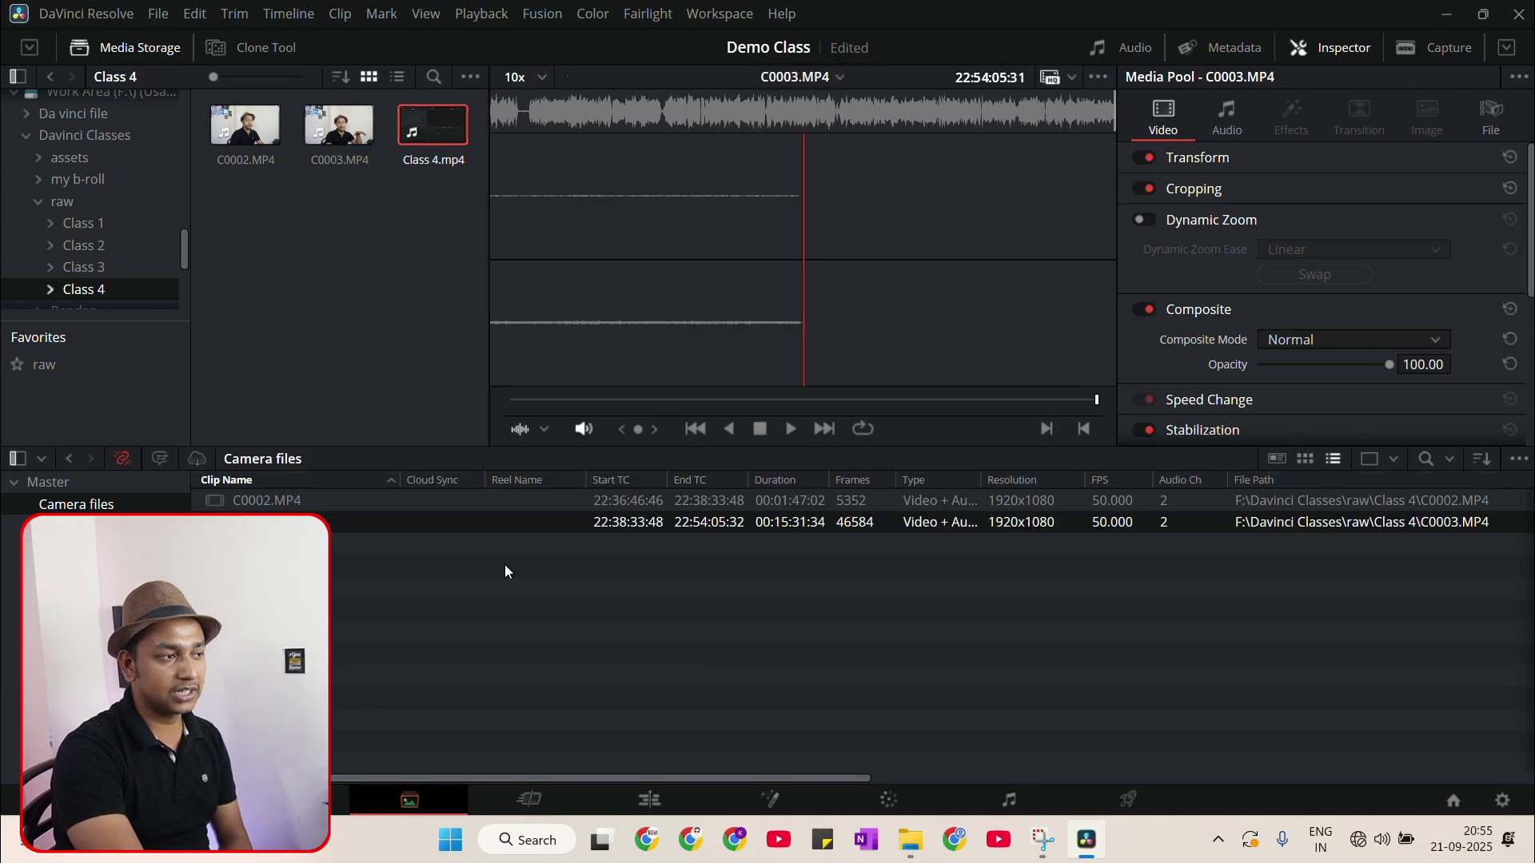
{"action": "left_click_drag", "start_coordinate": [574, 777], "coordinate": [985, 743]}
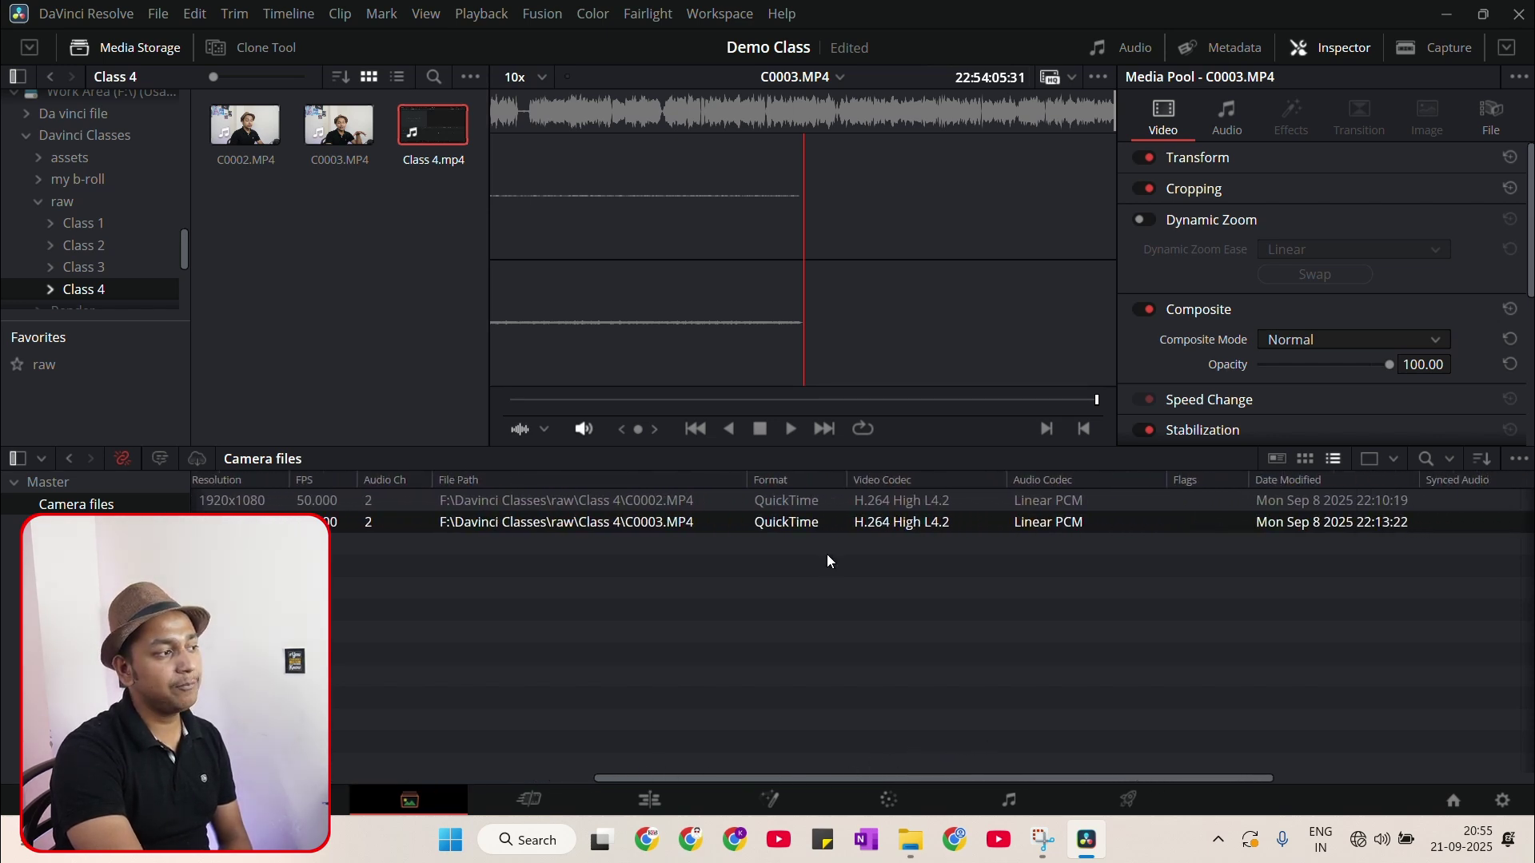
Set the Camera files bin back to thumbnail view and clear the clip selection
{"action": "left_click", "coordinate": [1298, 465]}
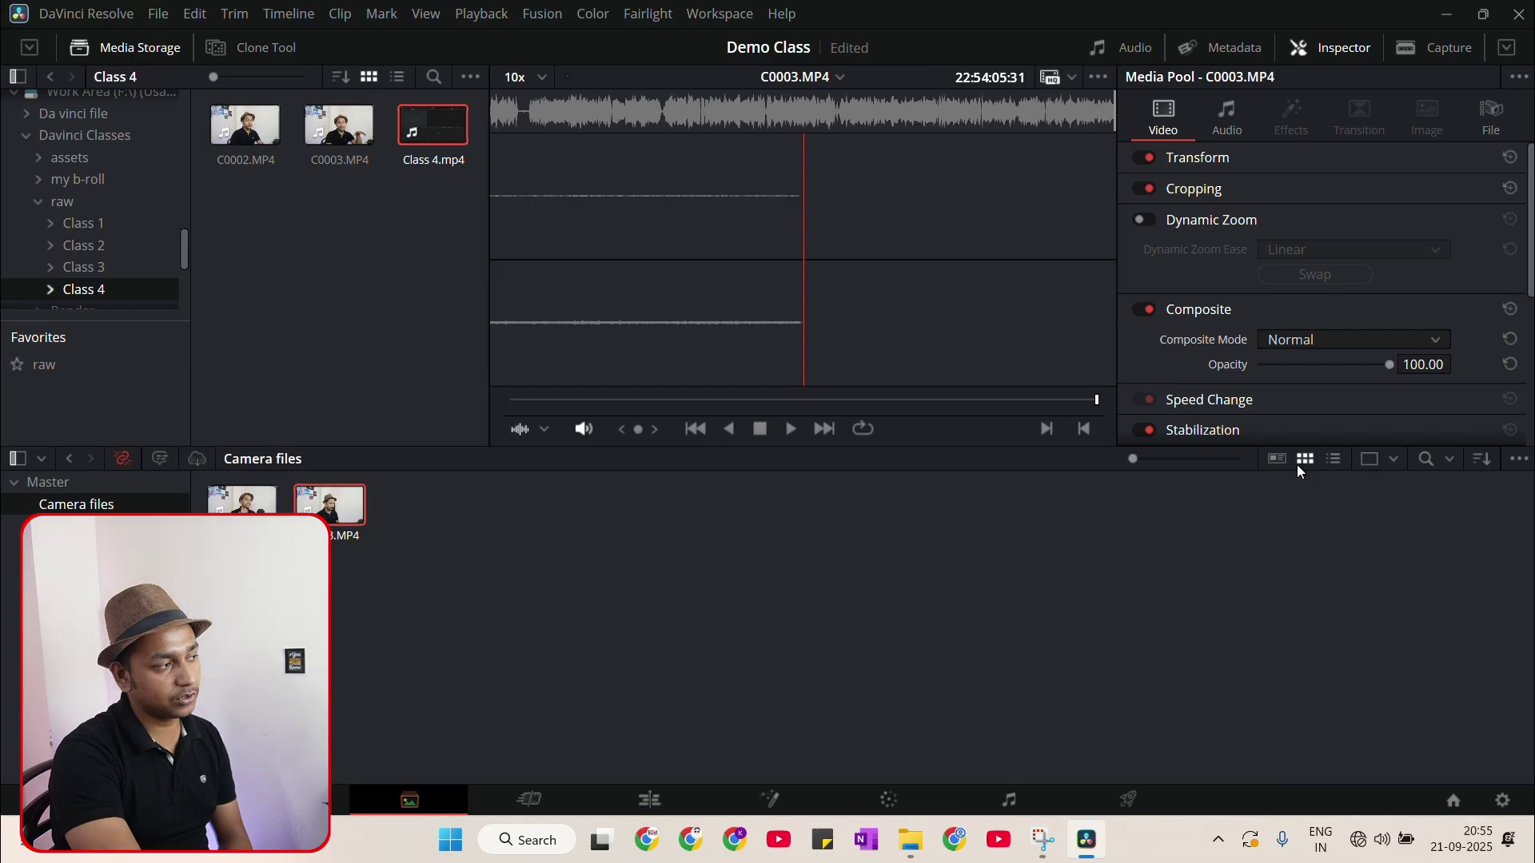
{"action": "left_click", "coordinate": [421, 601]}
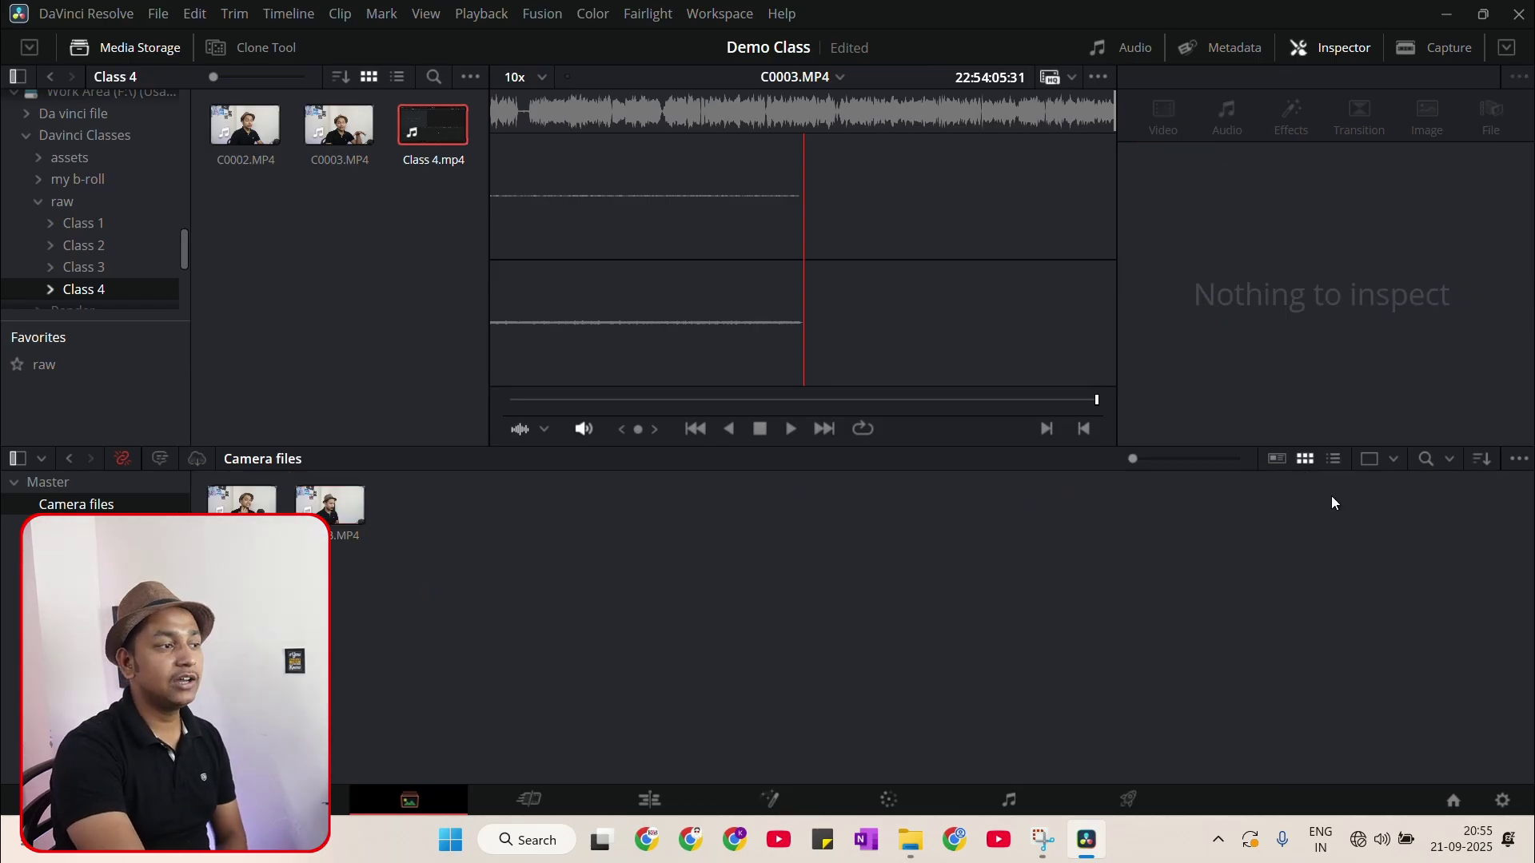
{"action": "left_click", "coordinate": [1335, 462]}
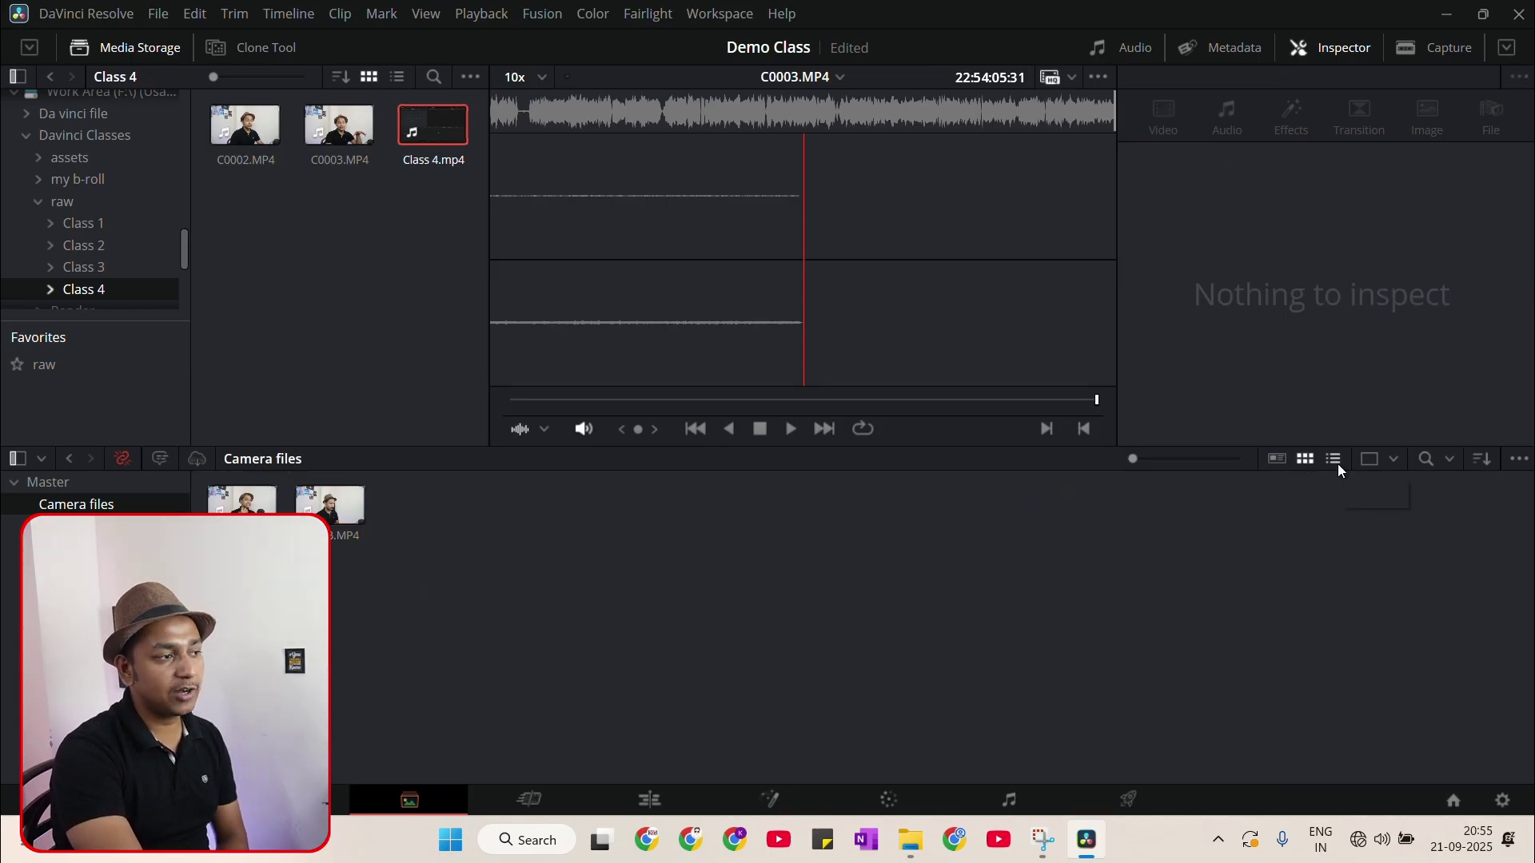
{"action": "left_click", "coordinate": [1305, 458]}
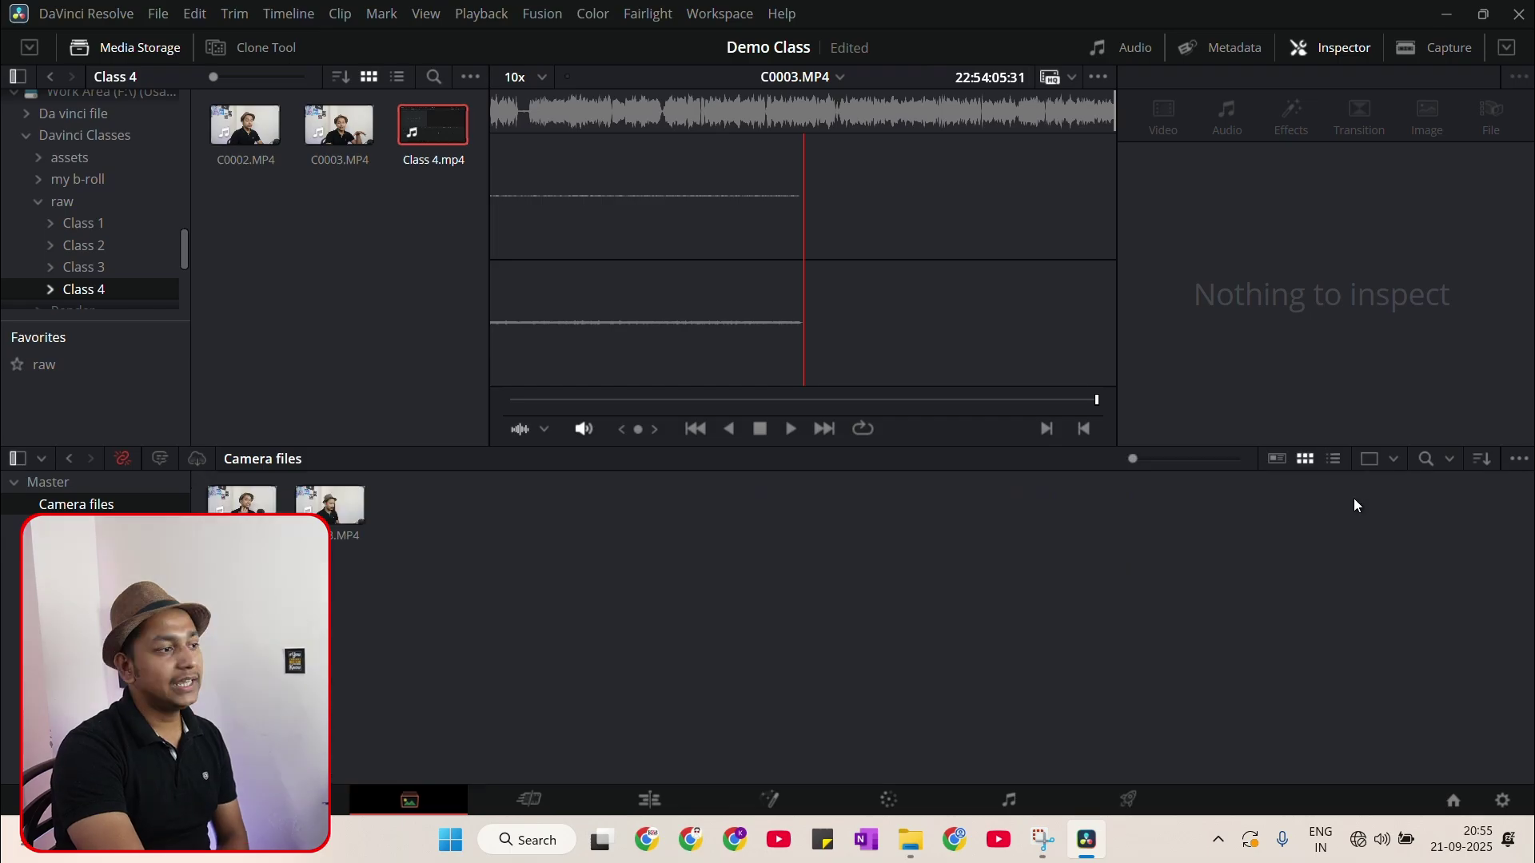
Split the media pool into two panes, showing the SR bin in the first and the Camera files bin in the second
{"action": "left_click", "coordinate": [1395, 459]}
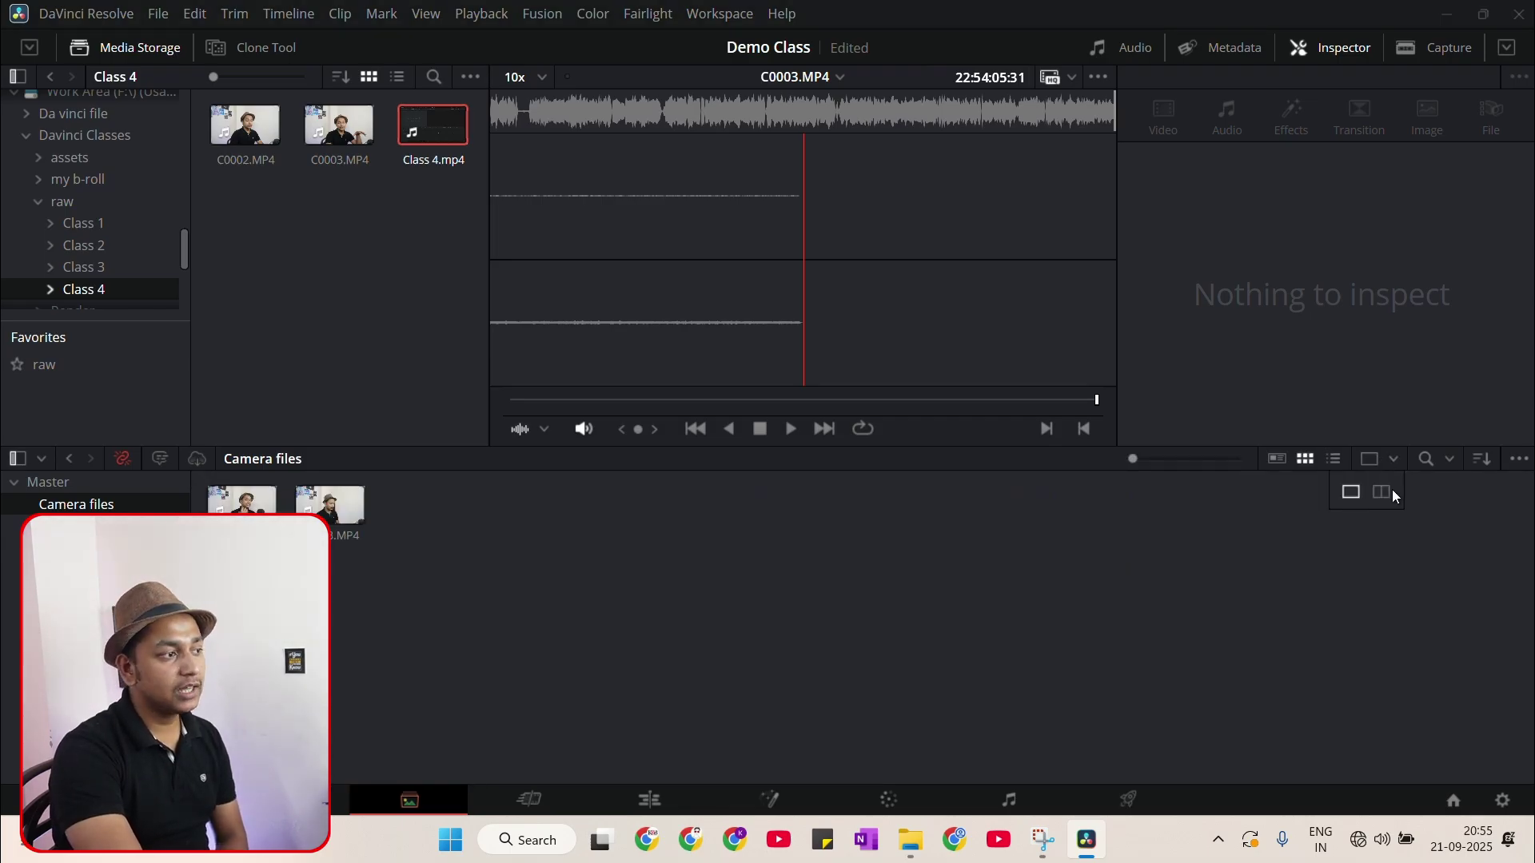
{"action": "left_click", "coordinate": [1380, 491]}
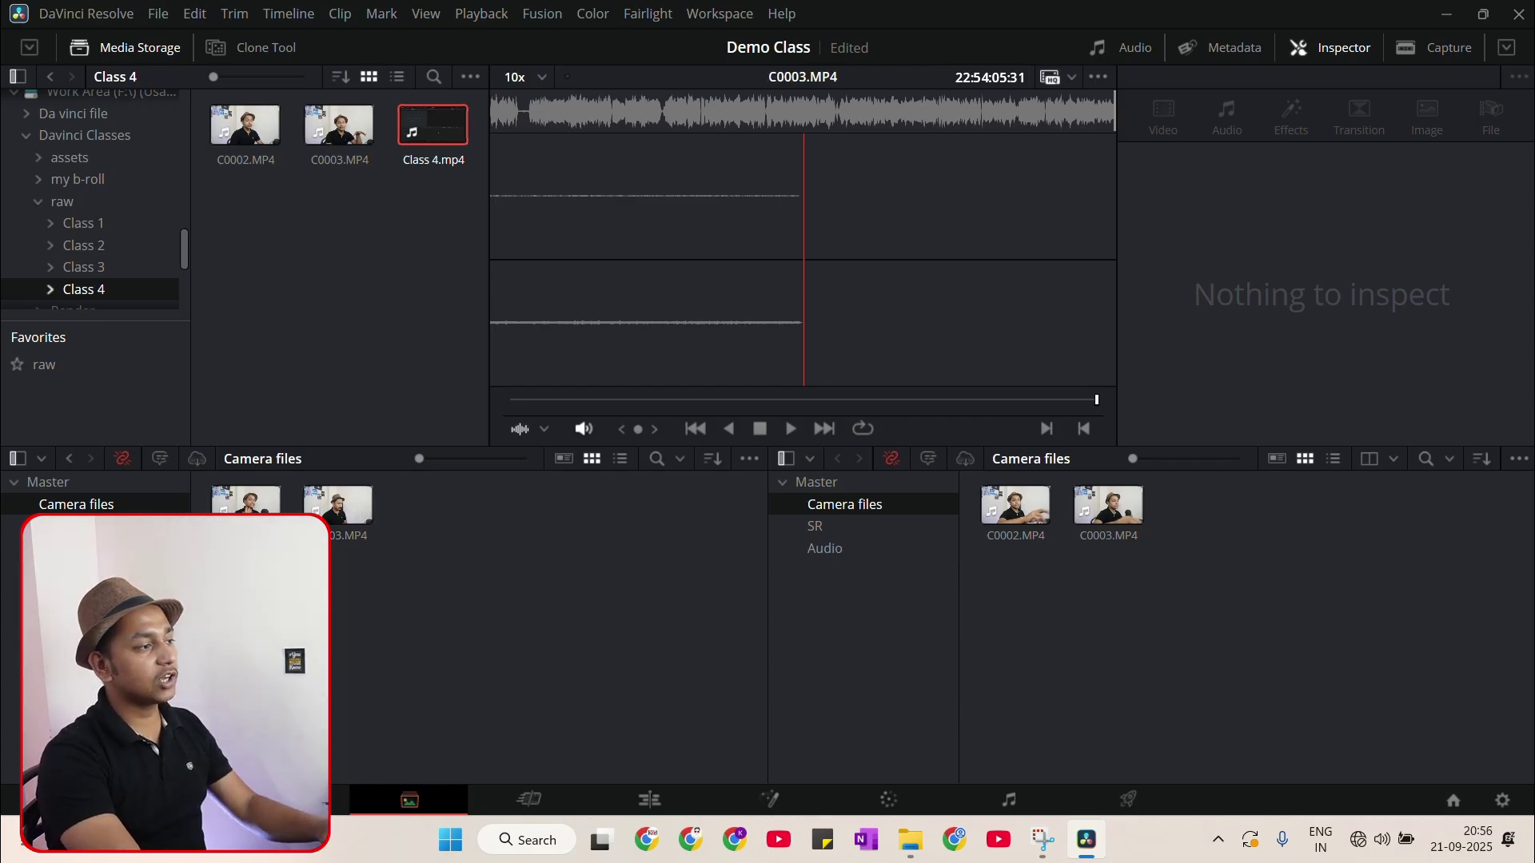
{"action": "left_click", "coordinate": [48, 526]}
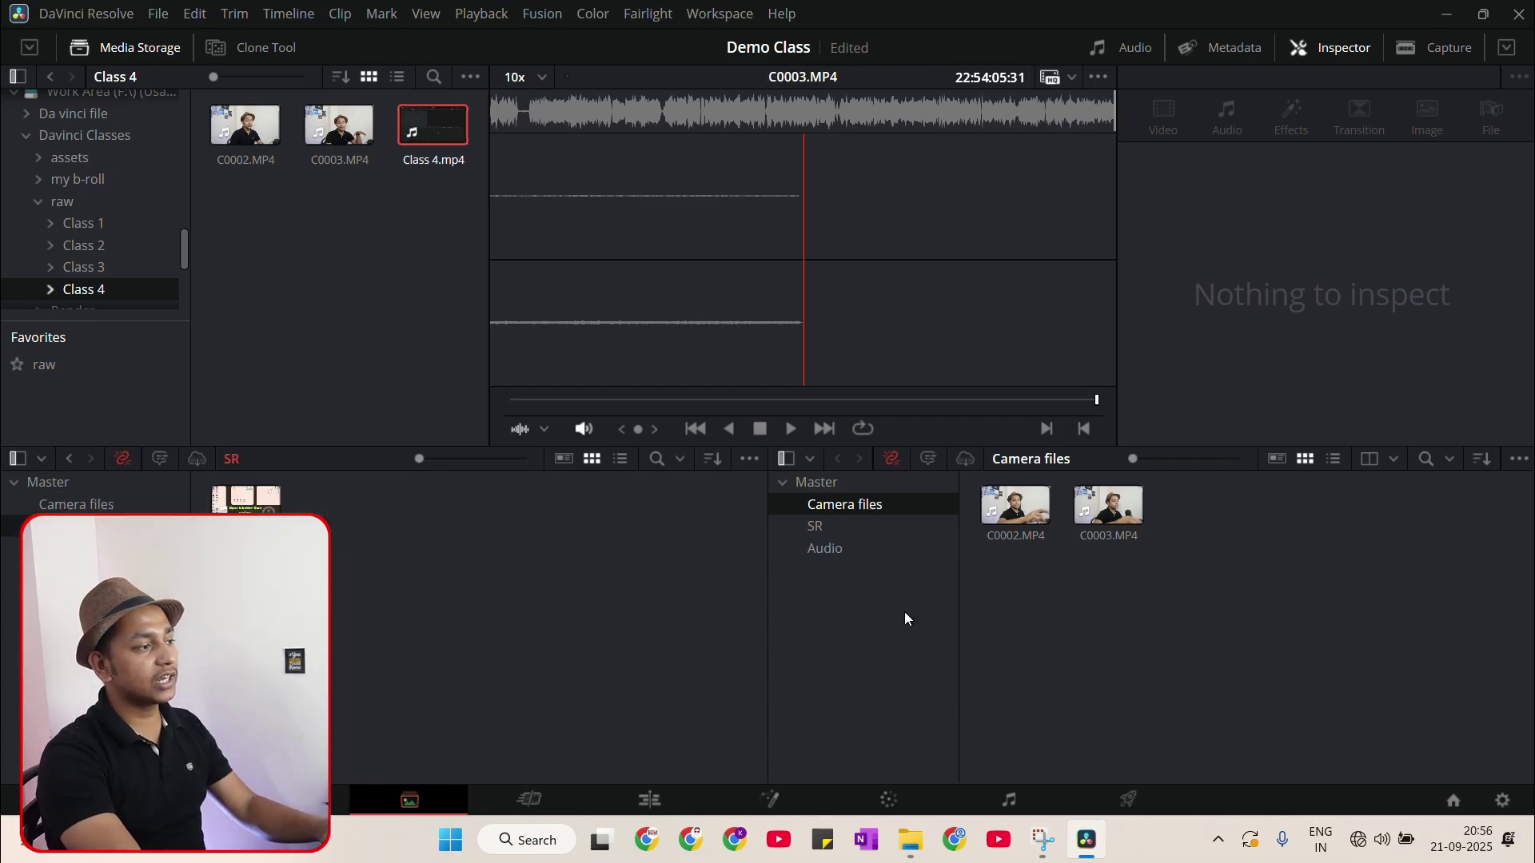
{"action": "left_click", "coordinate": [842, 497]}
{"action": "left_click_drag", "start_coordinate": [388, 253], "coordinate": [1464, 611]}
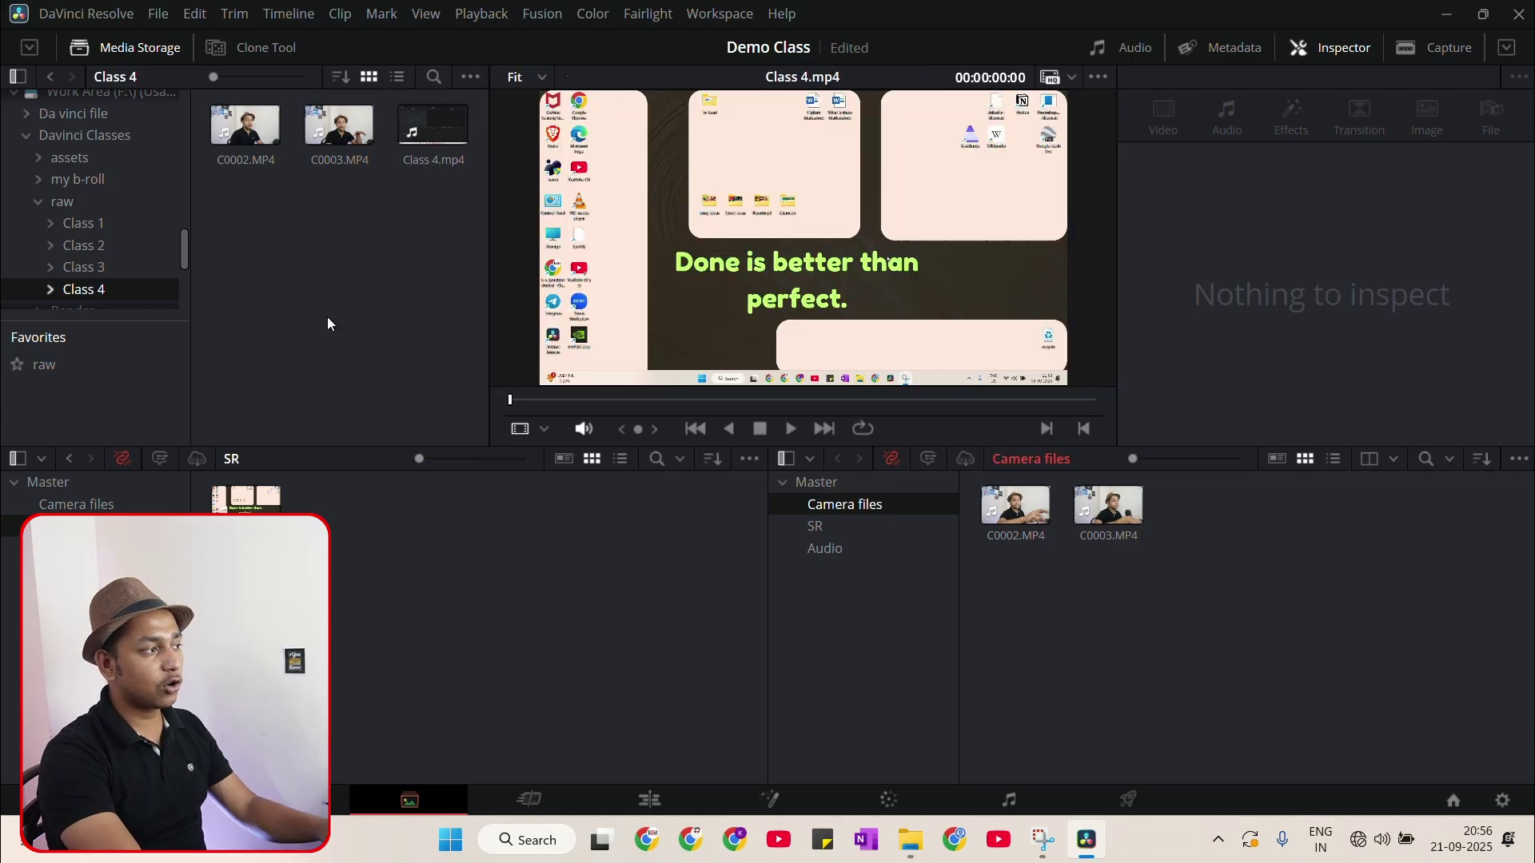
{"action": "left_click_drag", "start_coordinate": [362, 355], "coordinate": [425, 715]}
{"action": "left_click_drag", "start_coordinate": [329, 396], "coordinate": [390, 610]}
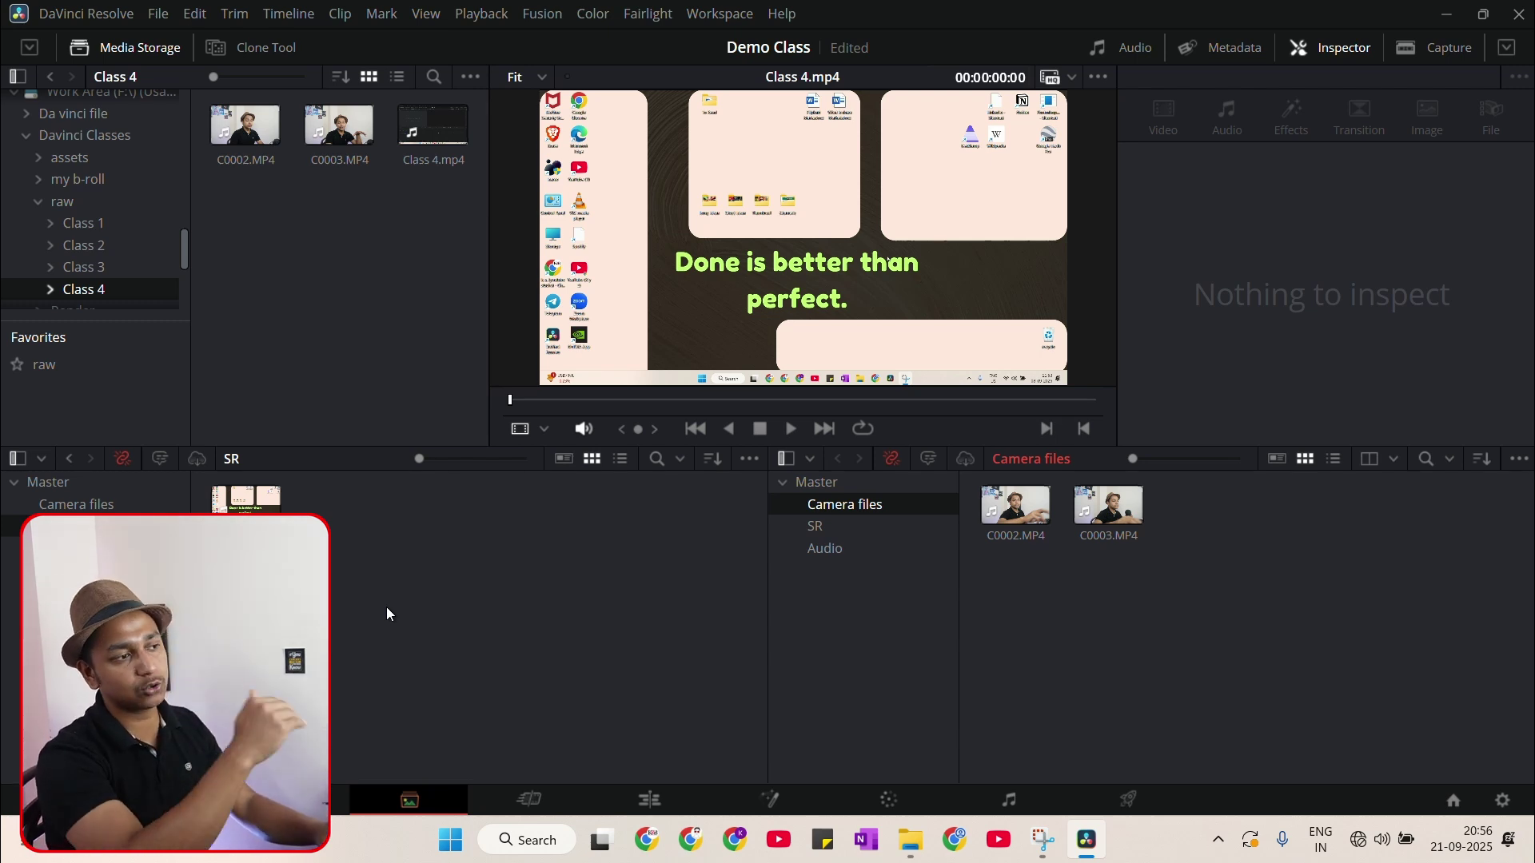
Restore the media pool to a single pane, and briefly show and hide its search field
{"action": "left_click", "coordinate": [1393, 460]}
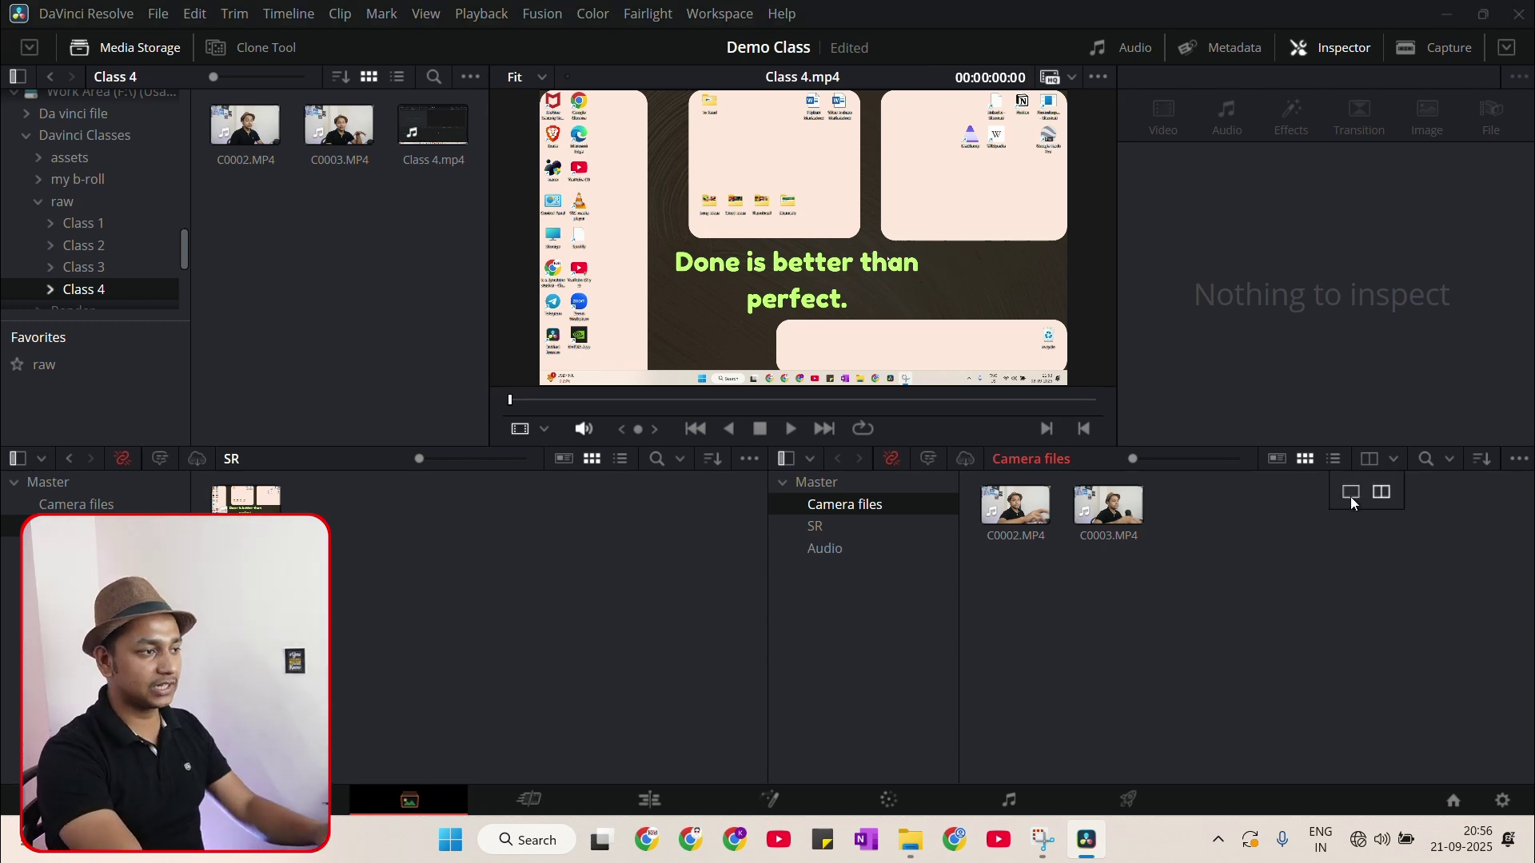
{"action": "left_click", "coordinate": [1350, 493]}
{"action": "left_click", "coordinate": [1424, 459]}
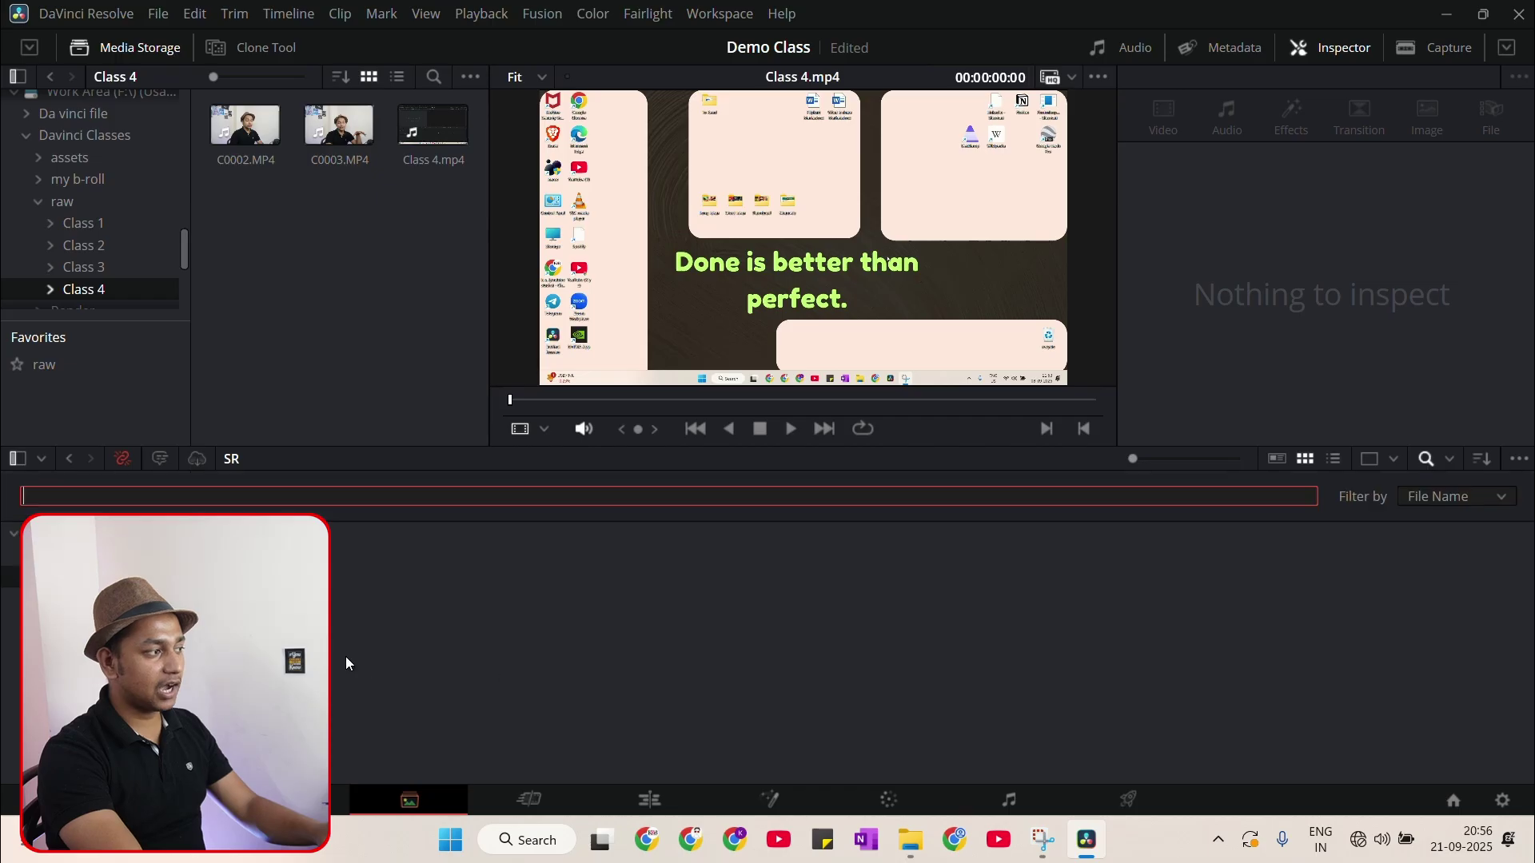
{"action": "left_click", "coordinate": [1424, 460]}
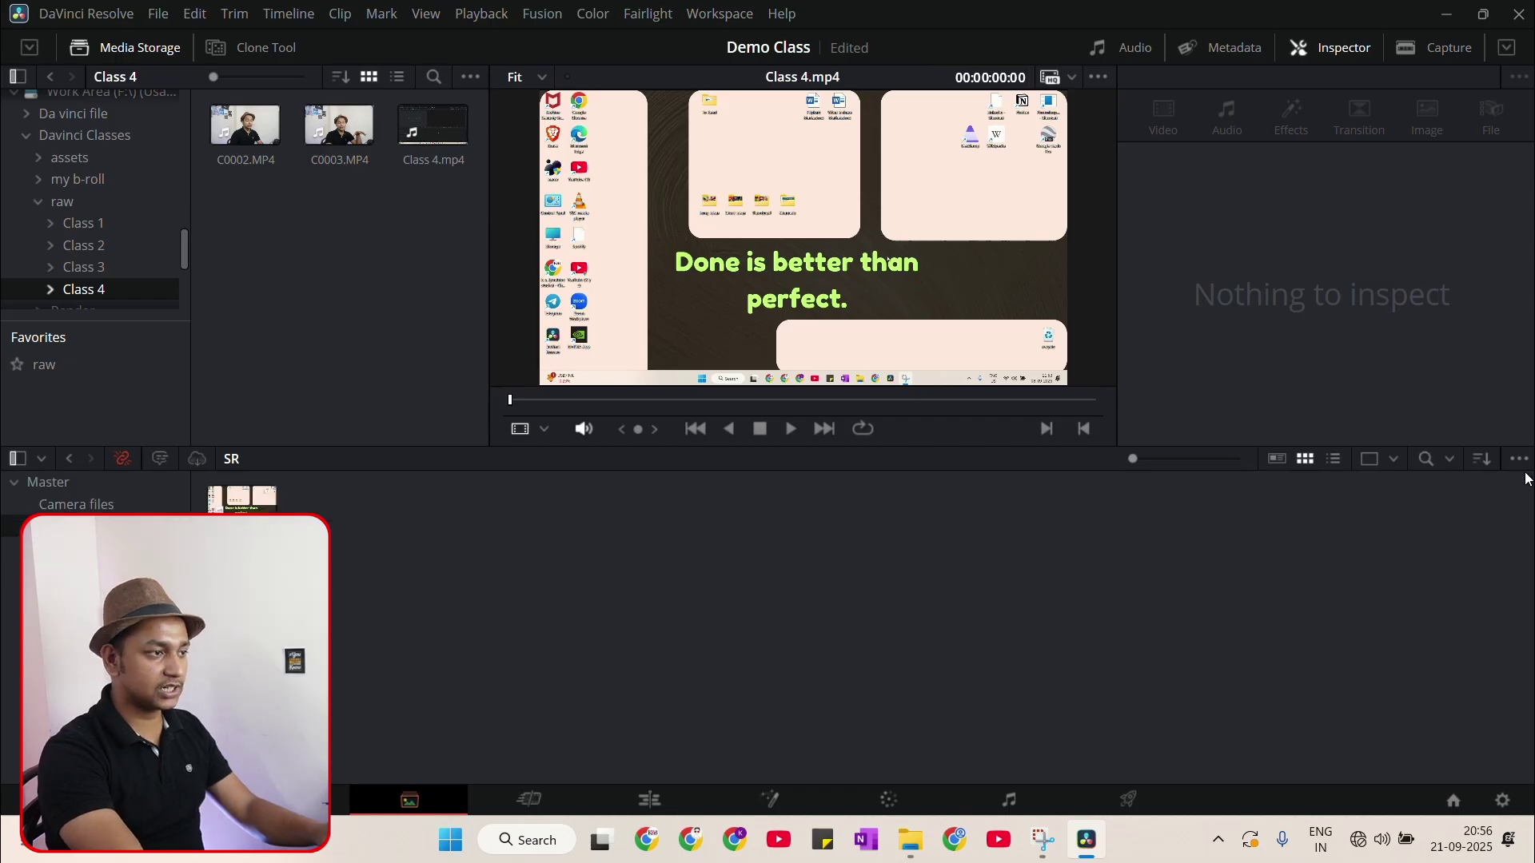
Look through the media pool's sorting criteria and its additional display, bin and clip usage options
{"action": "left_click", "coordinate": [1483, 459]}
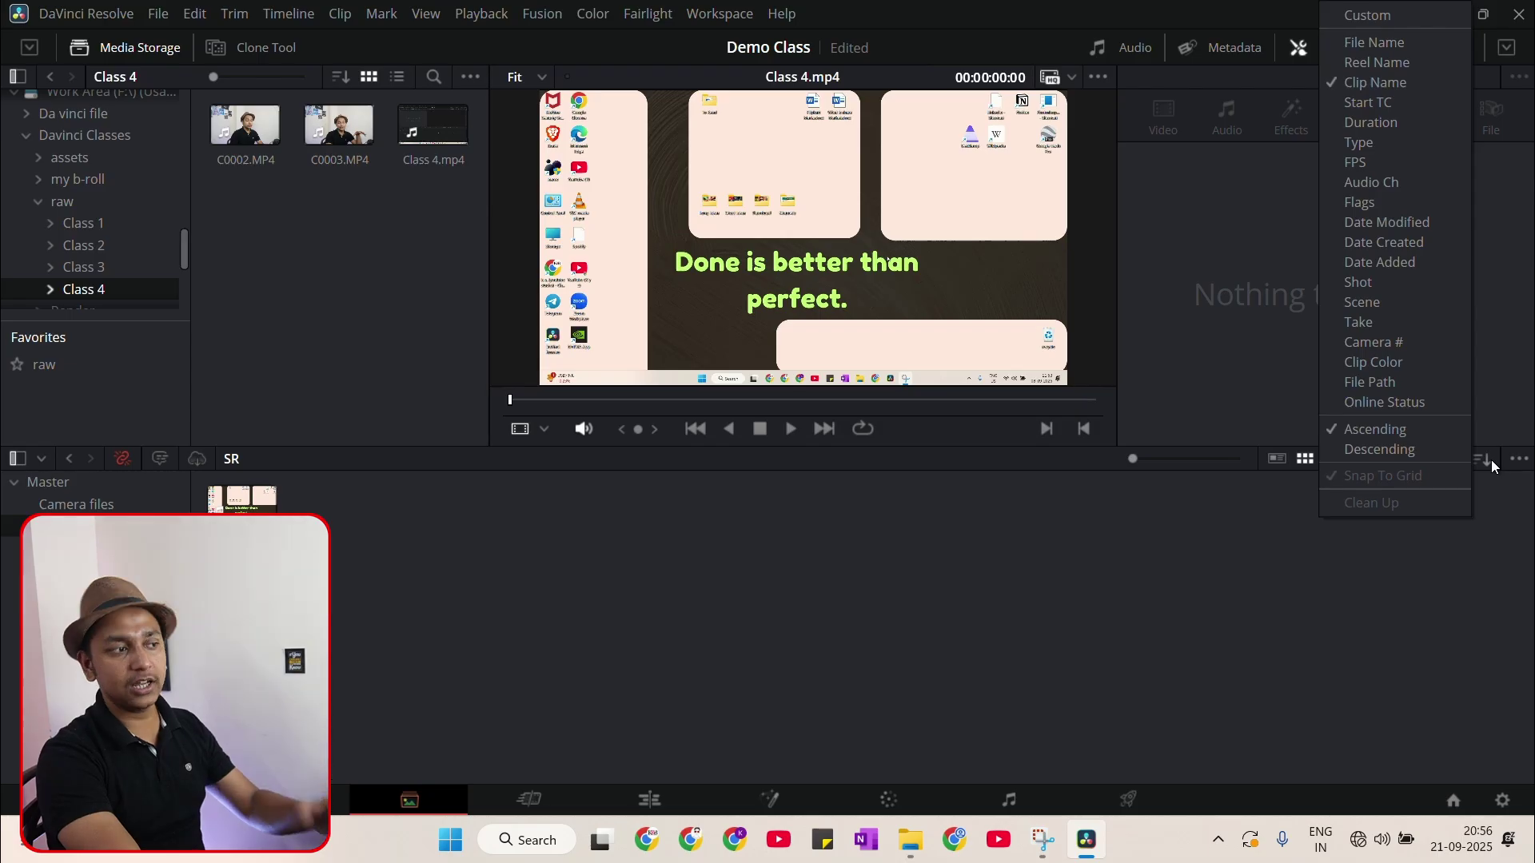
{"action": "left_click", "coordinate": [1503, 557]}
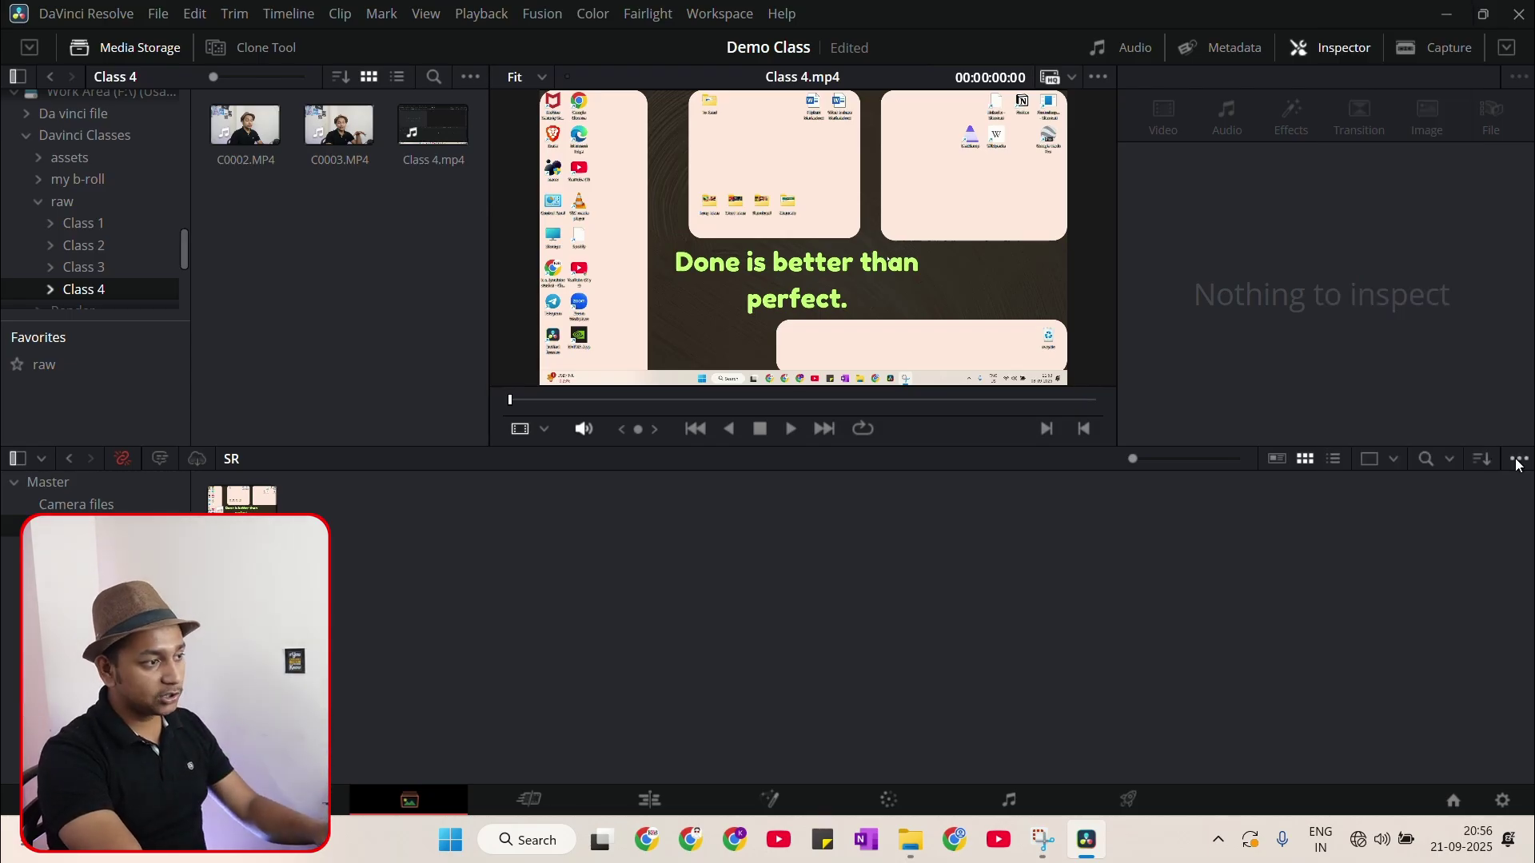
{"action": "left_click", "coordinate": [1518, 459]}
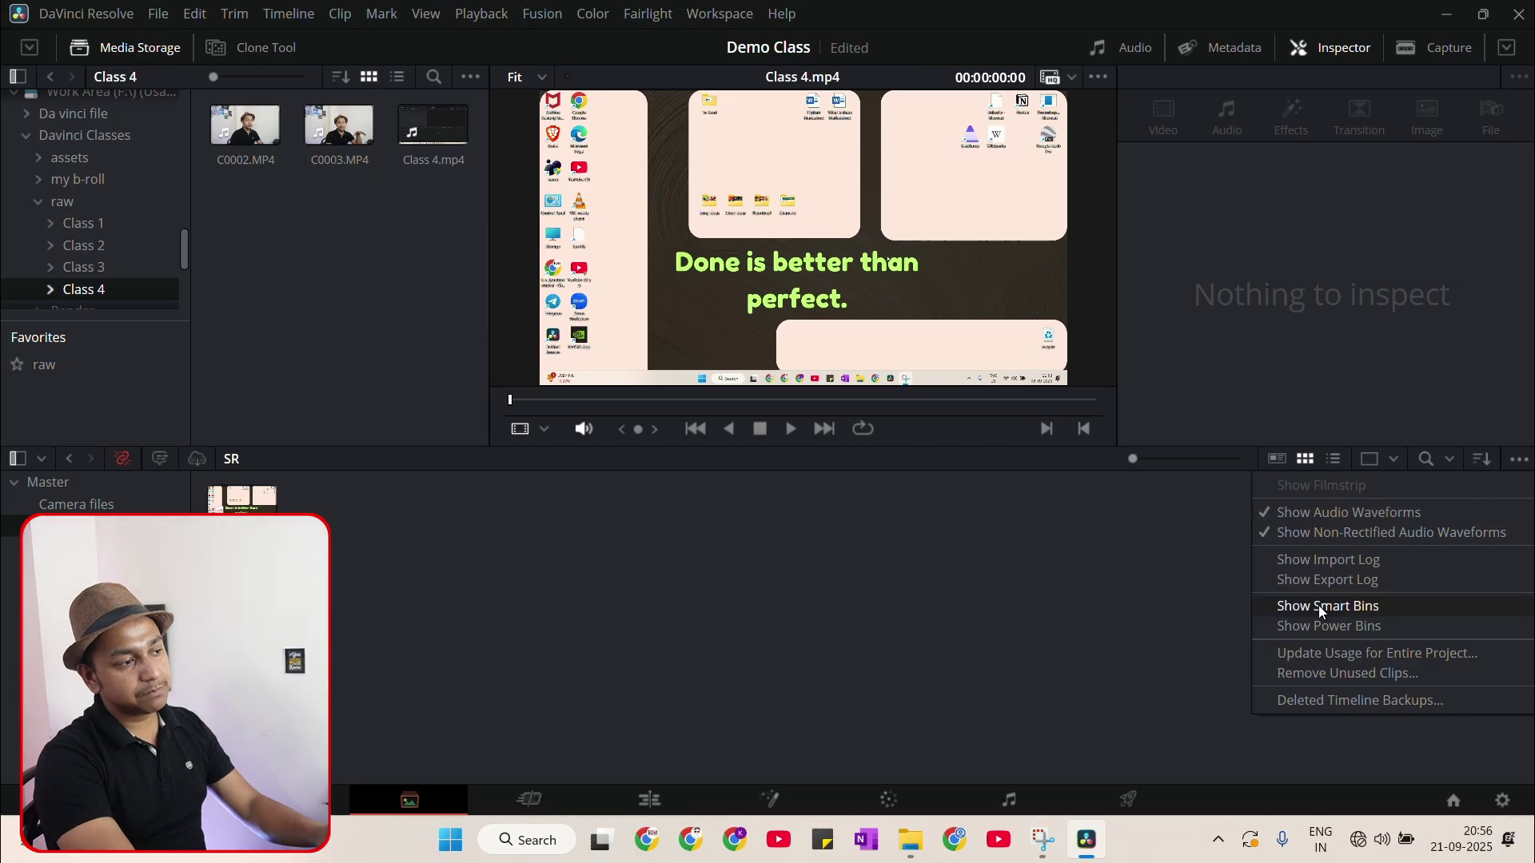
{"action": "key", "text": "space"}
{"action": "left_click", "coordinate": [1343, 627]}
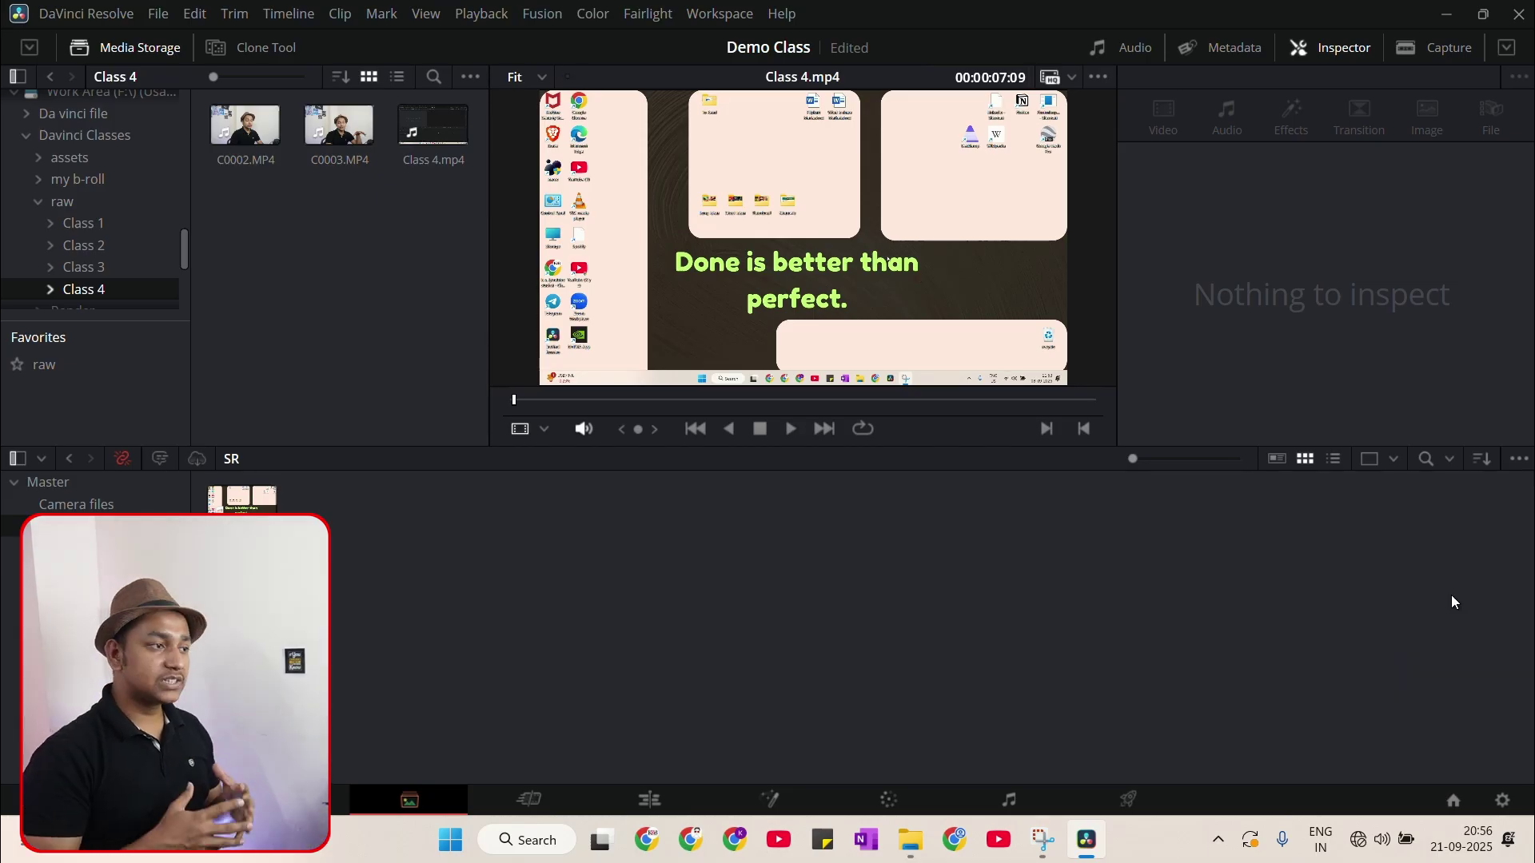